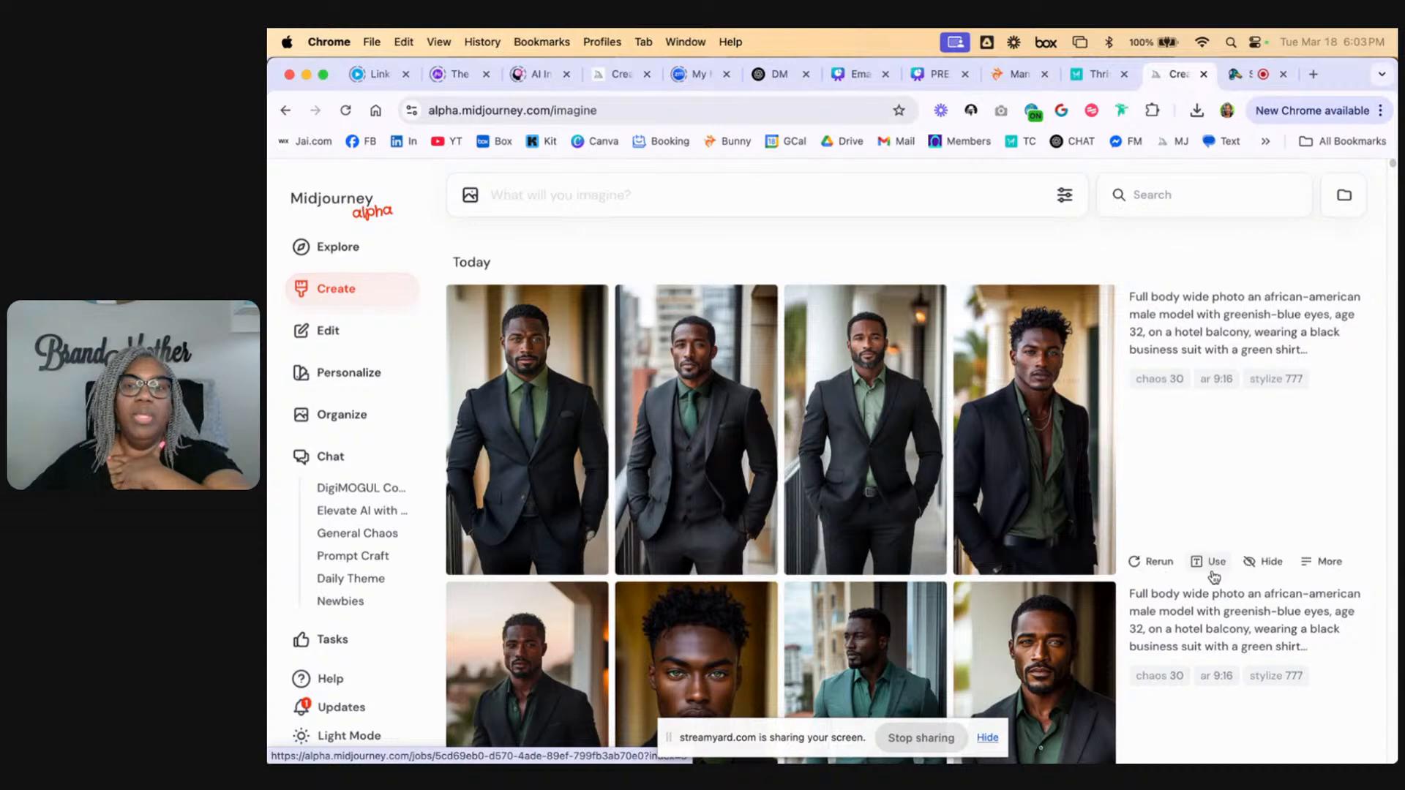
Step: Reuse the latest full-body prompt with "full body wide" replaced by "close-up" and generate the images
left_click(1209, 563)
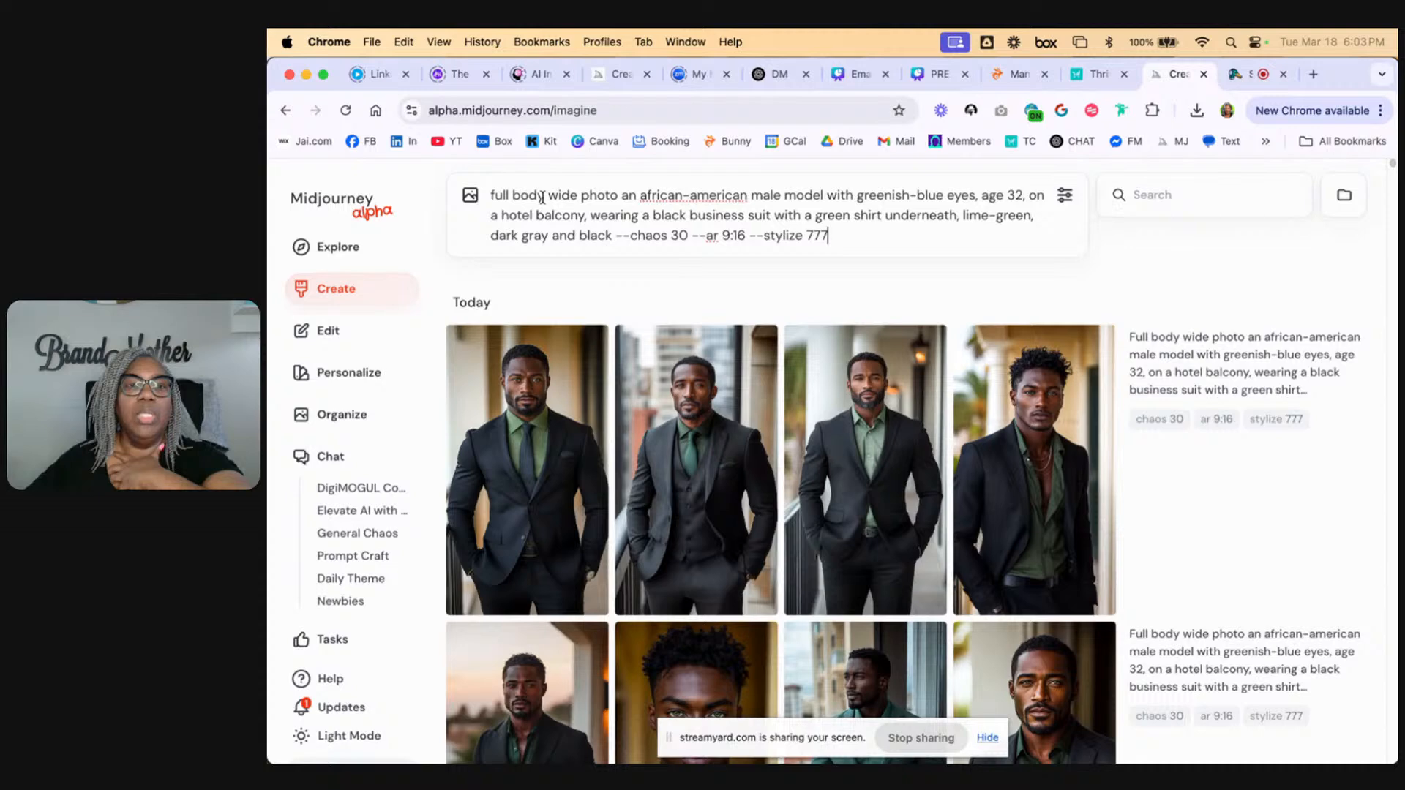
left_click_drag(578, 195, 488, 195)
type("c")
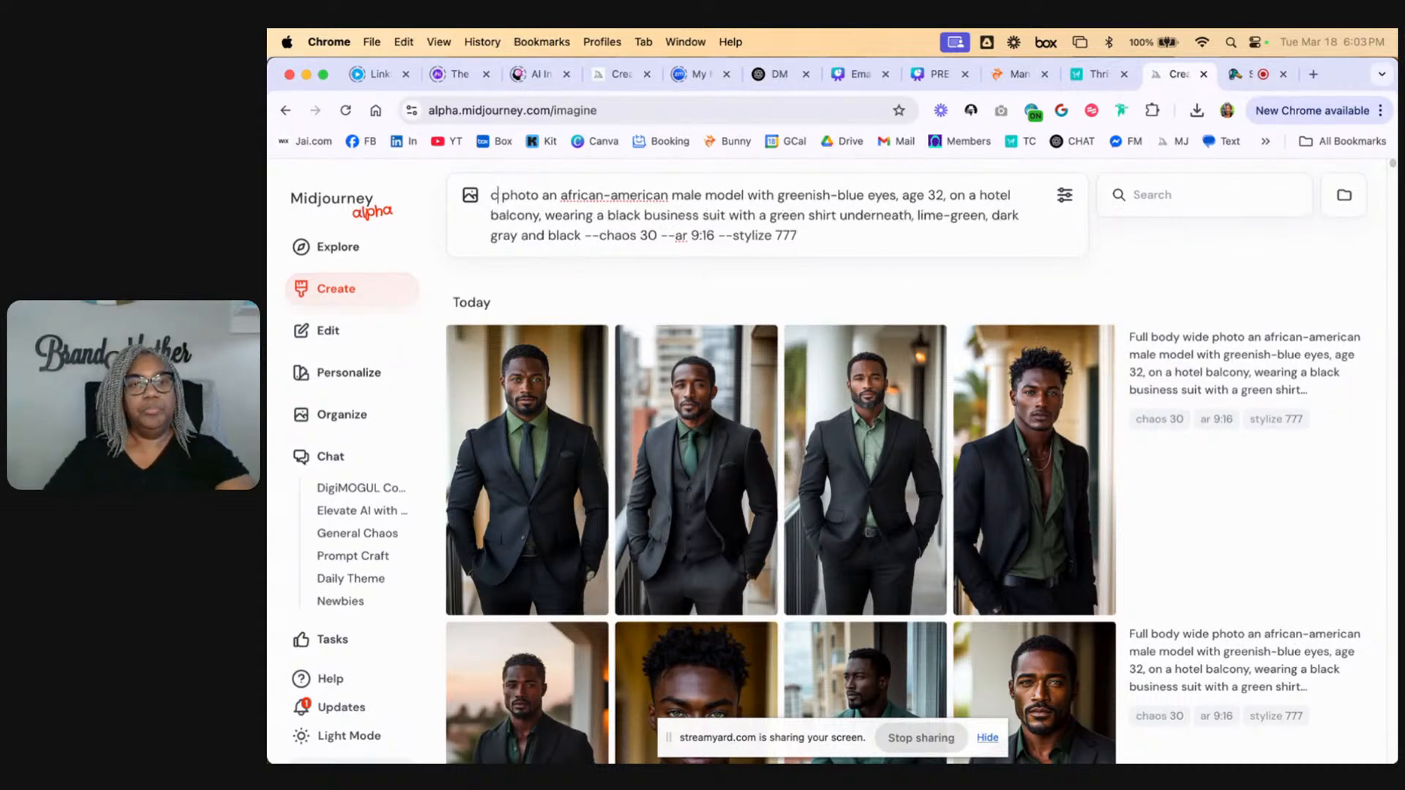
type("lo")
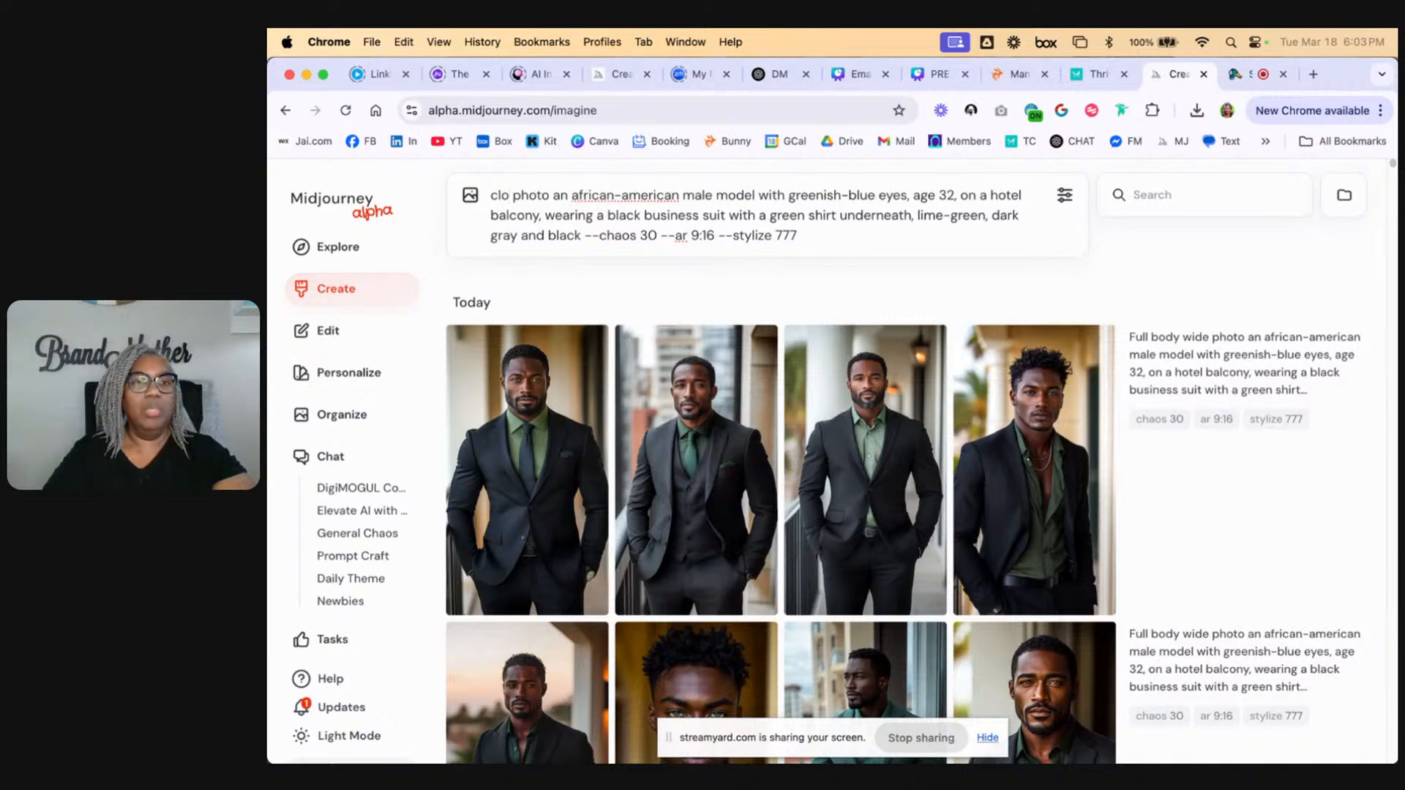
type("se-up")
key("Return")
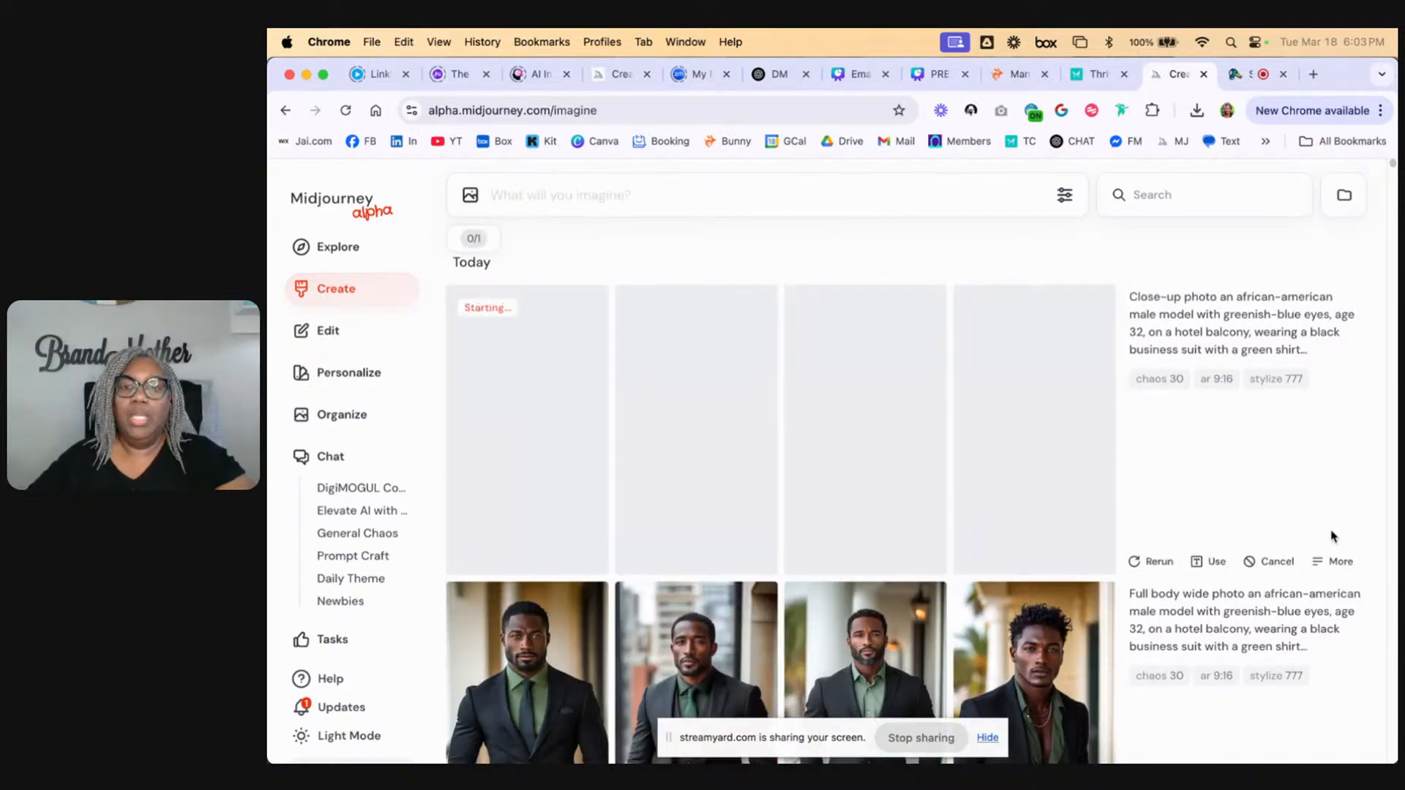
Step: Reuse the close-up prompt with "close-up" replaced by "medium shot" and generate the images
left_click(1211, 561)
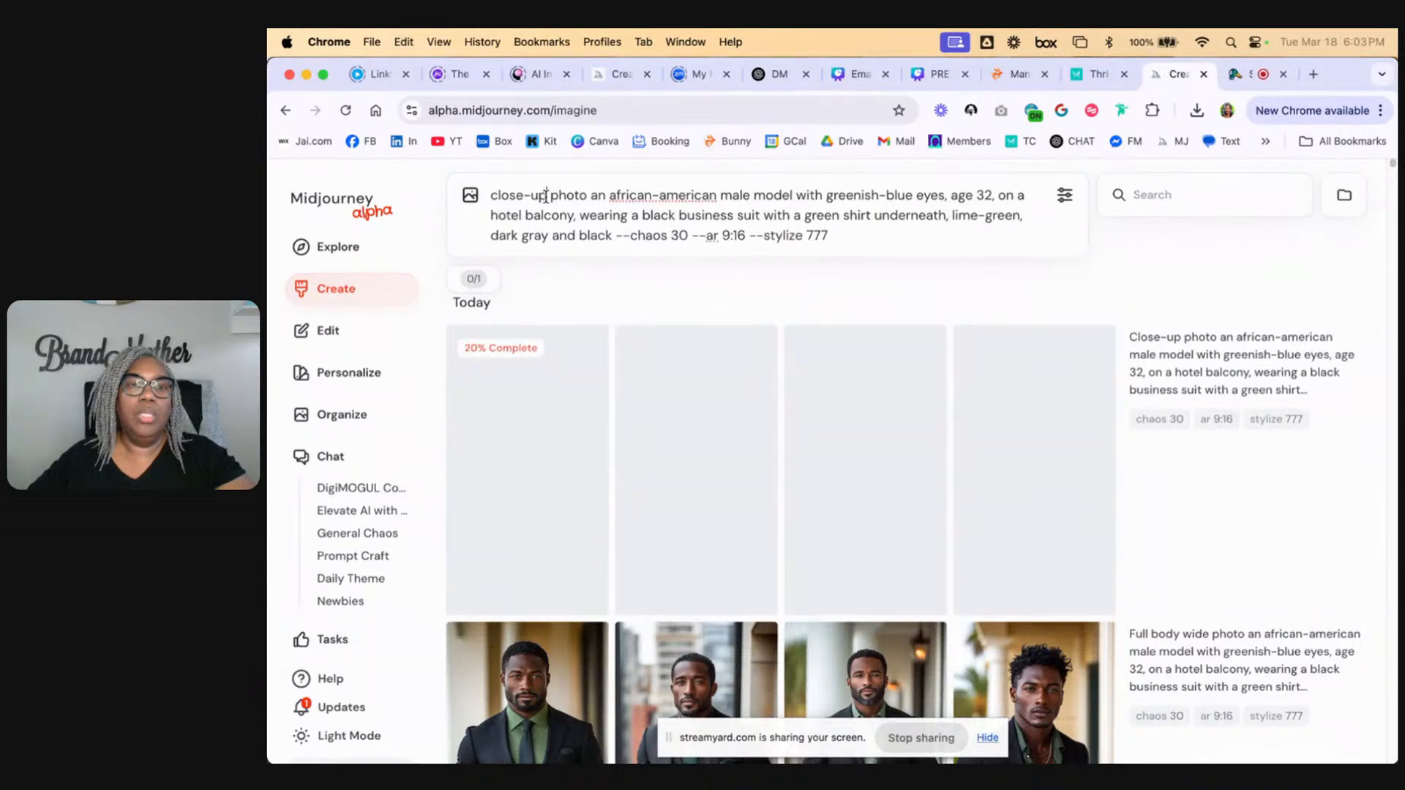
left_click_drag(545, 196, 489, 195)
type("me")
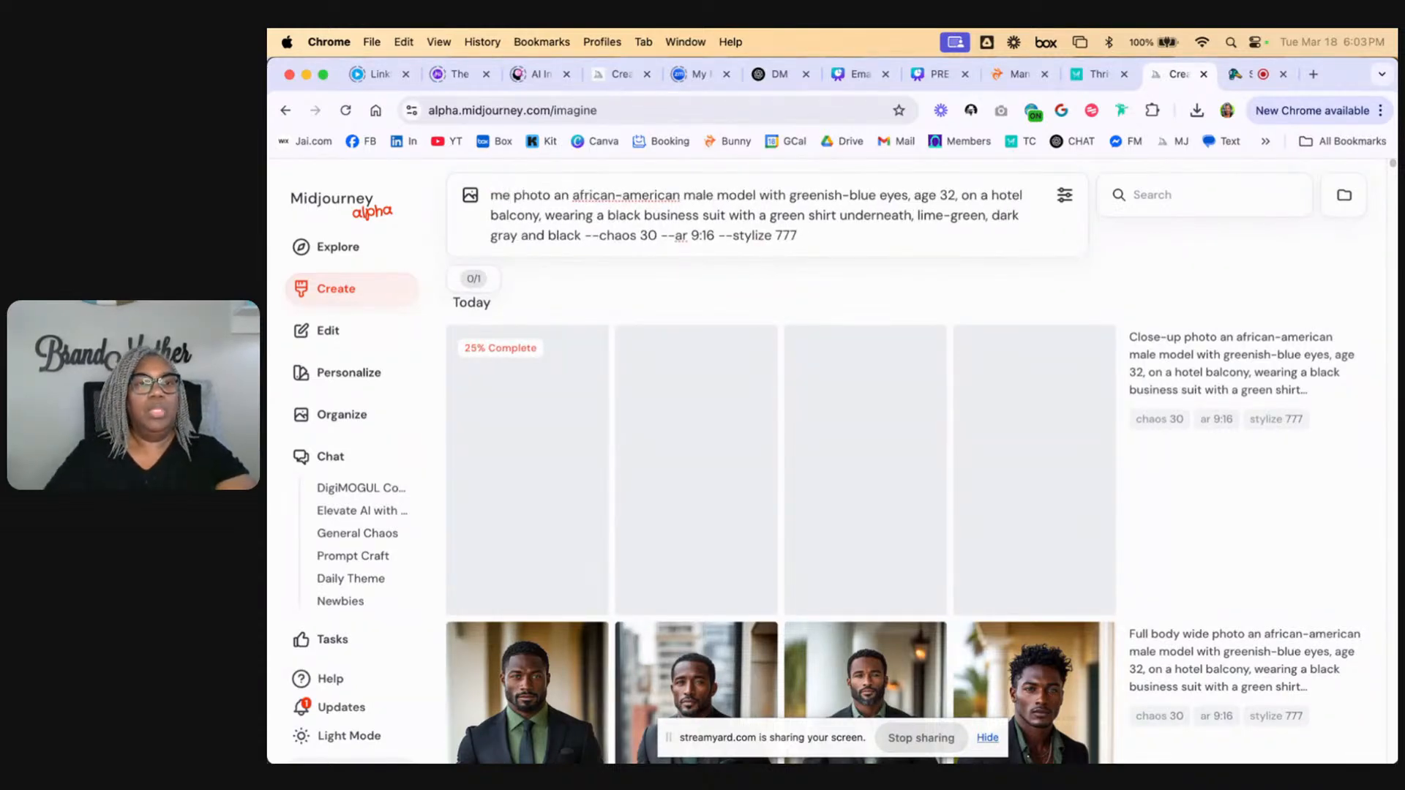
type("dium shot")
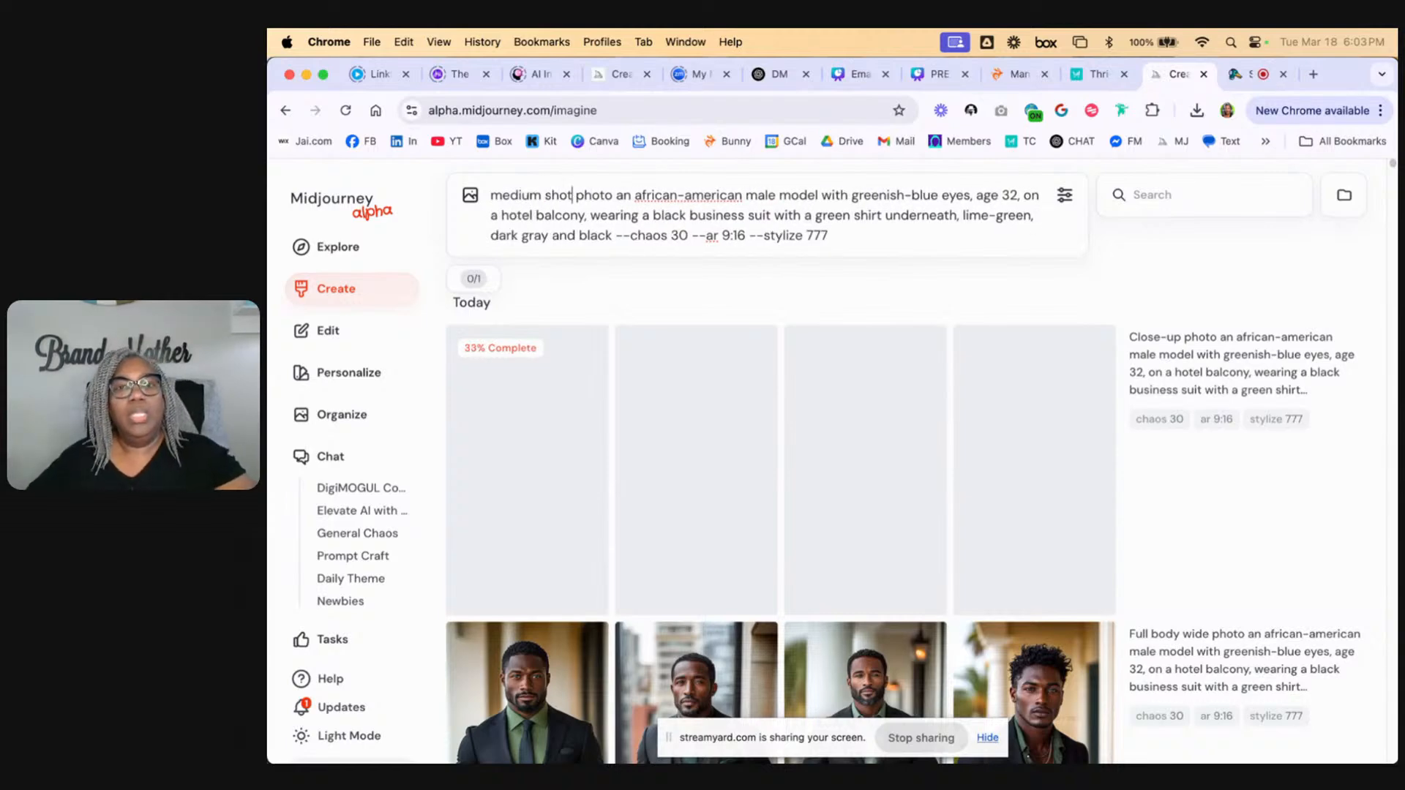
key("Return")
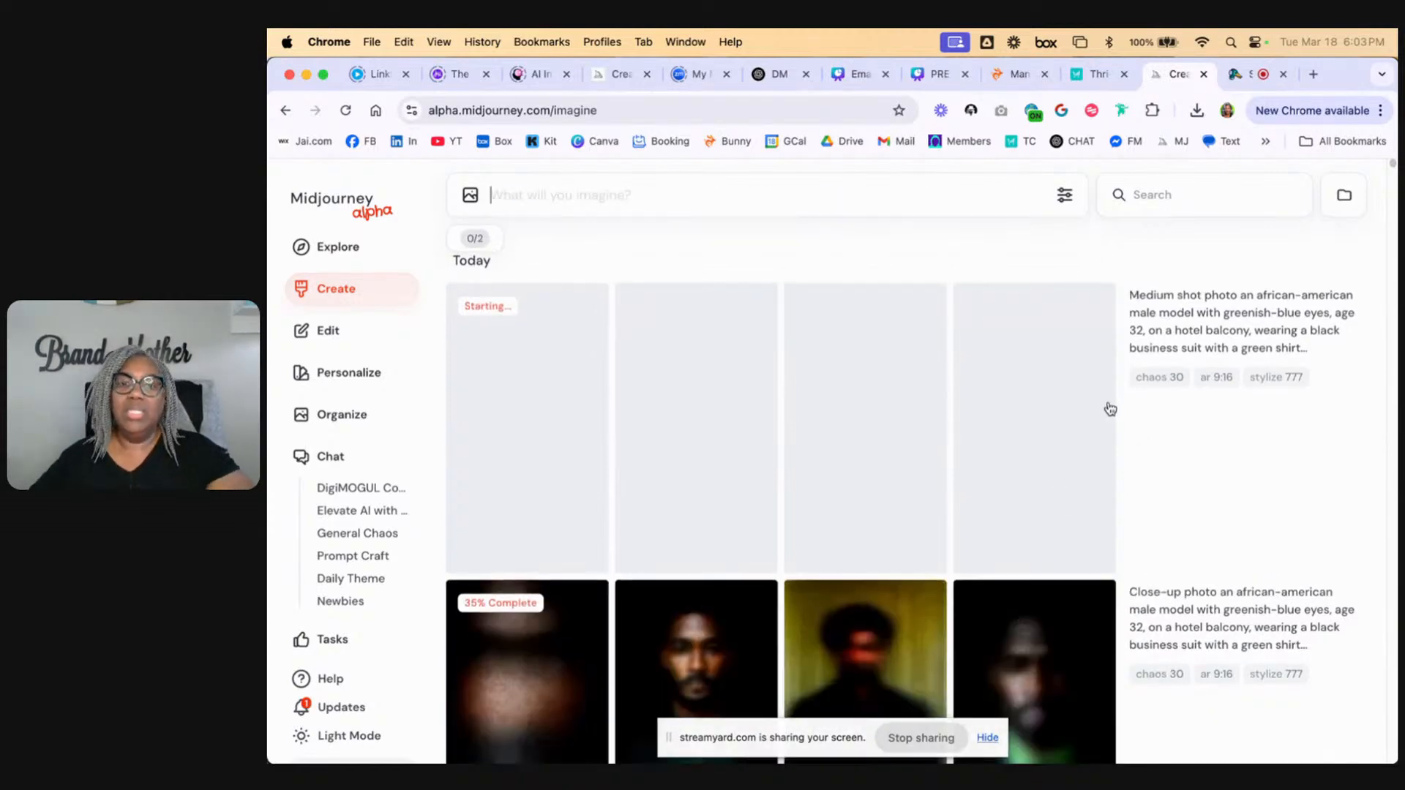
Step: Reuse the close-up prompt and attach the first and fourth close-up portraits and the first full-body photo as reference images
scroll(1098, 425, "down", 5)
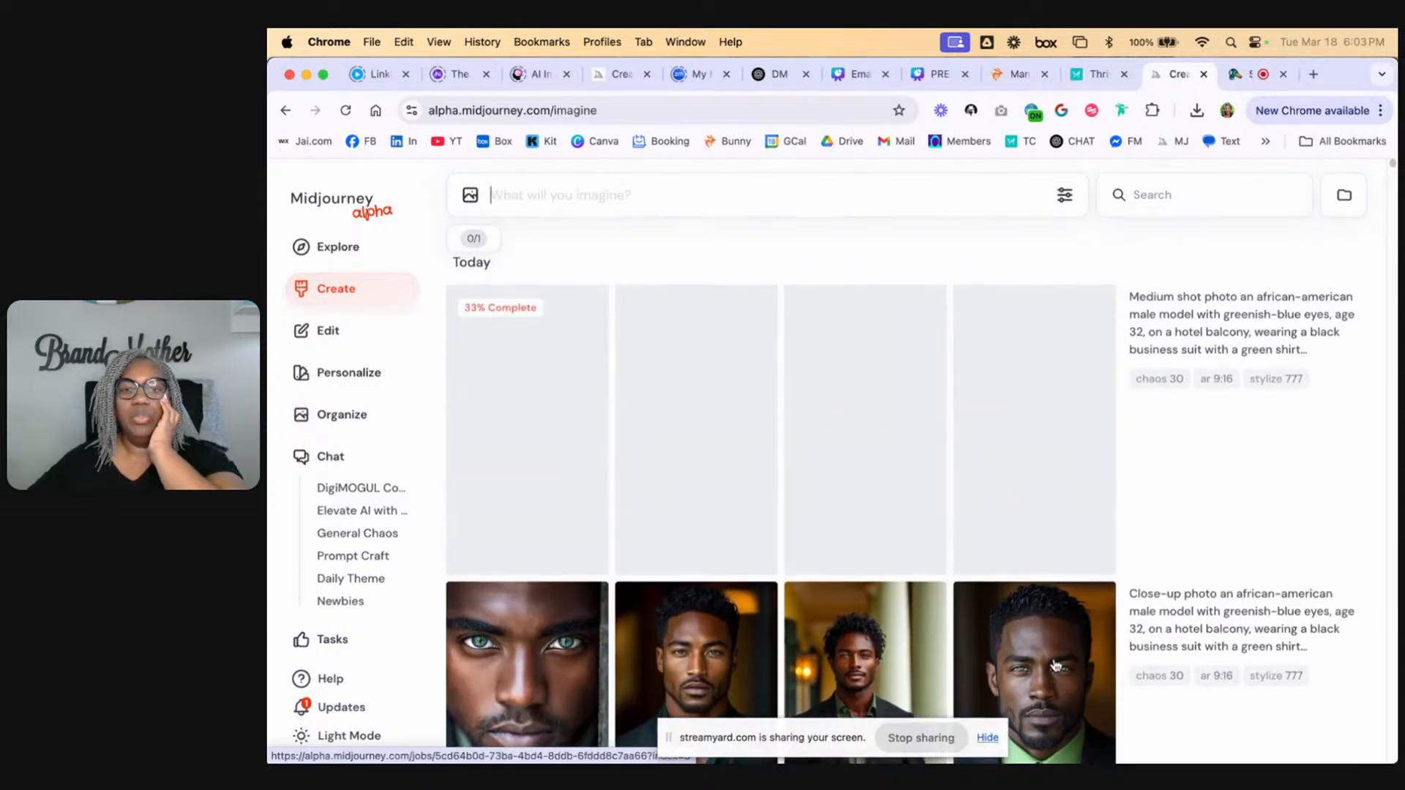
scroll(1051, 589, "down", 1)
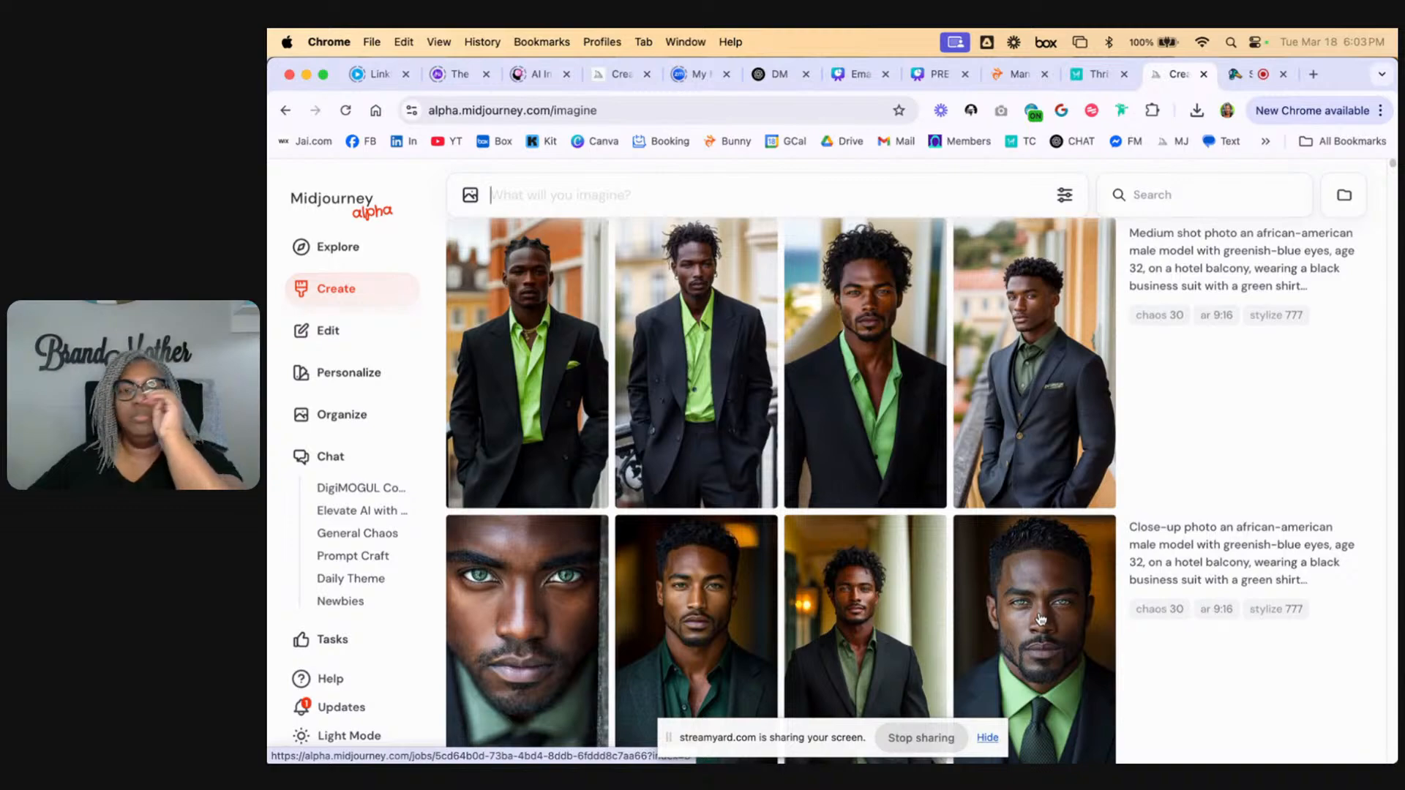
scroll(1041, 618, "down", 5)
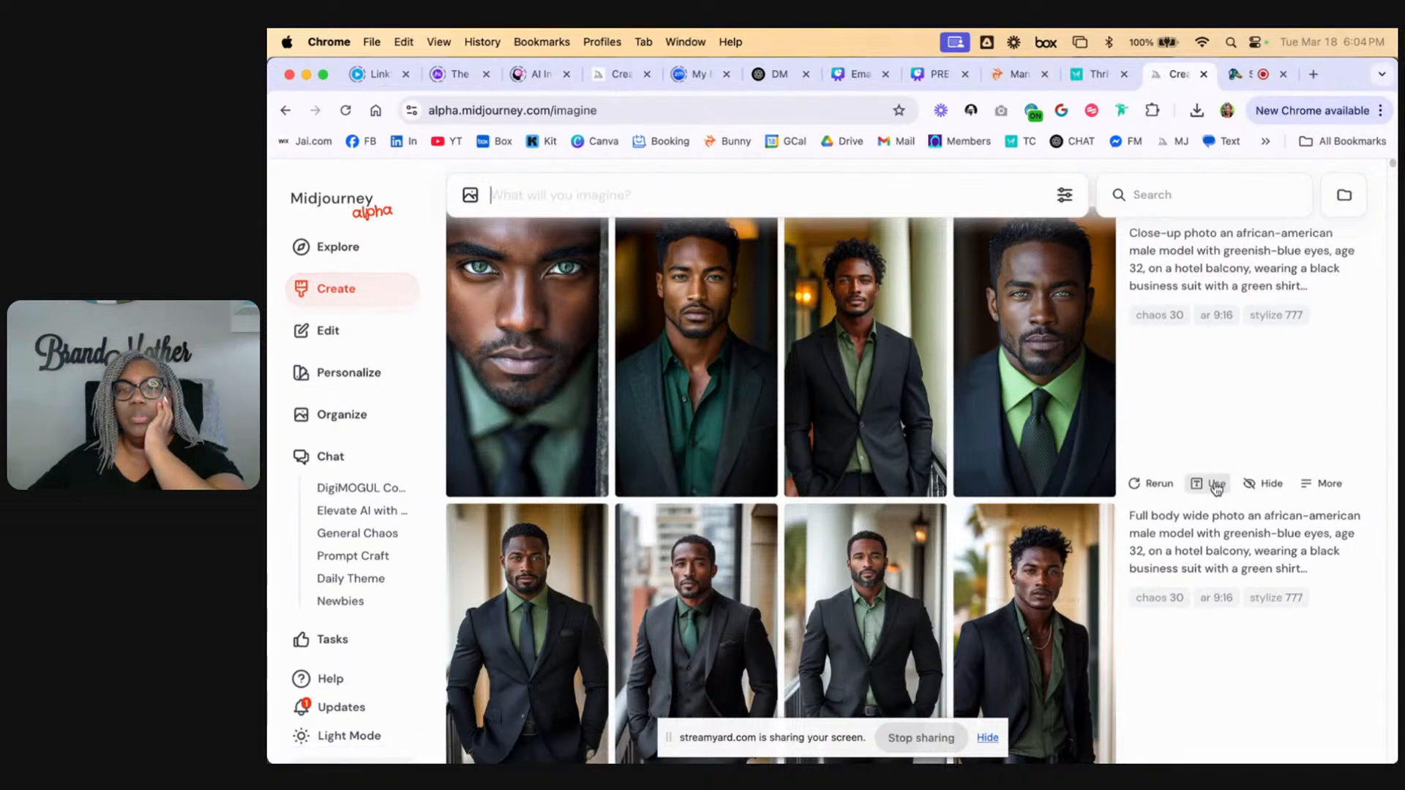
left_click(1217, 489)
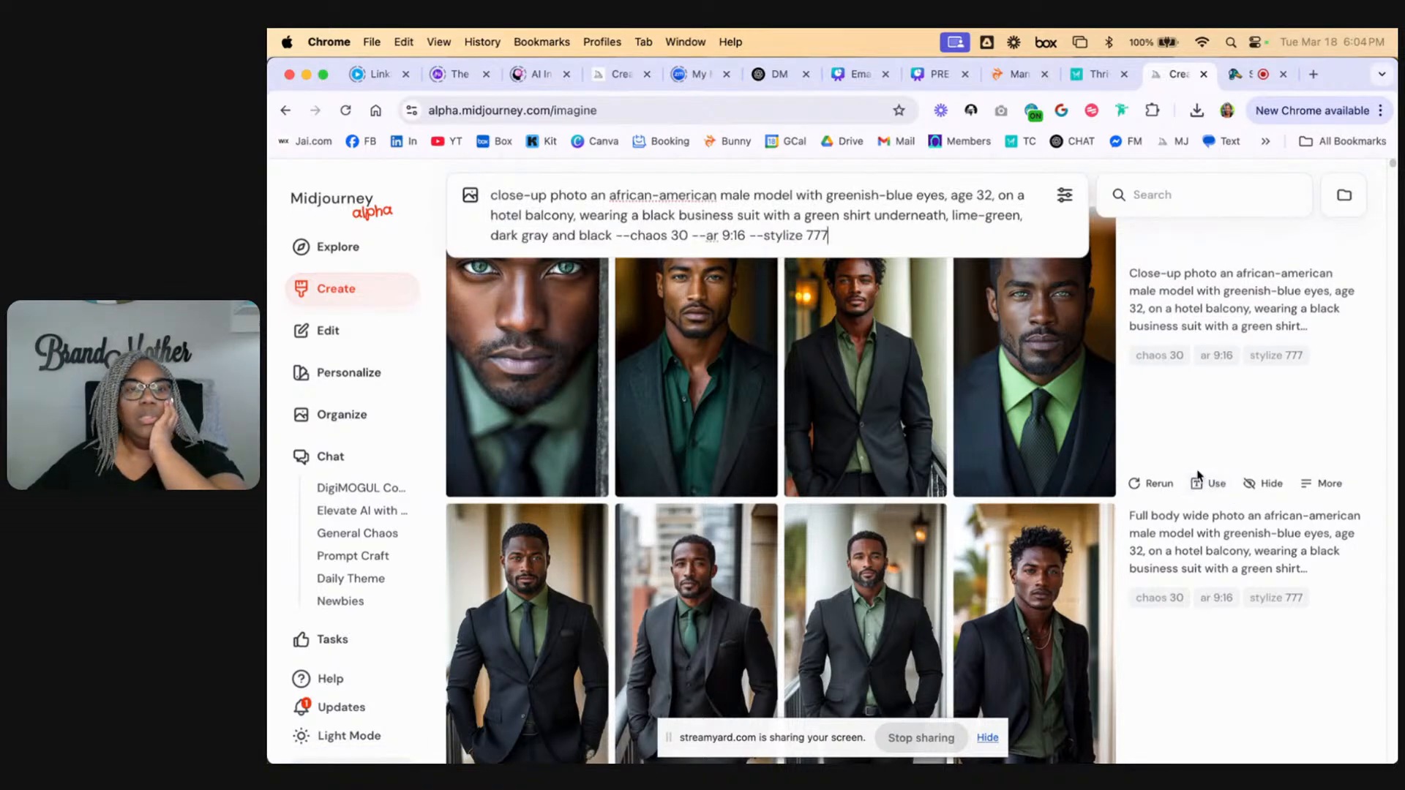
left_click_drag(536, 359, 494, 289)
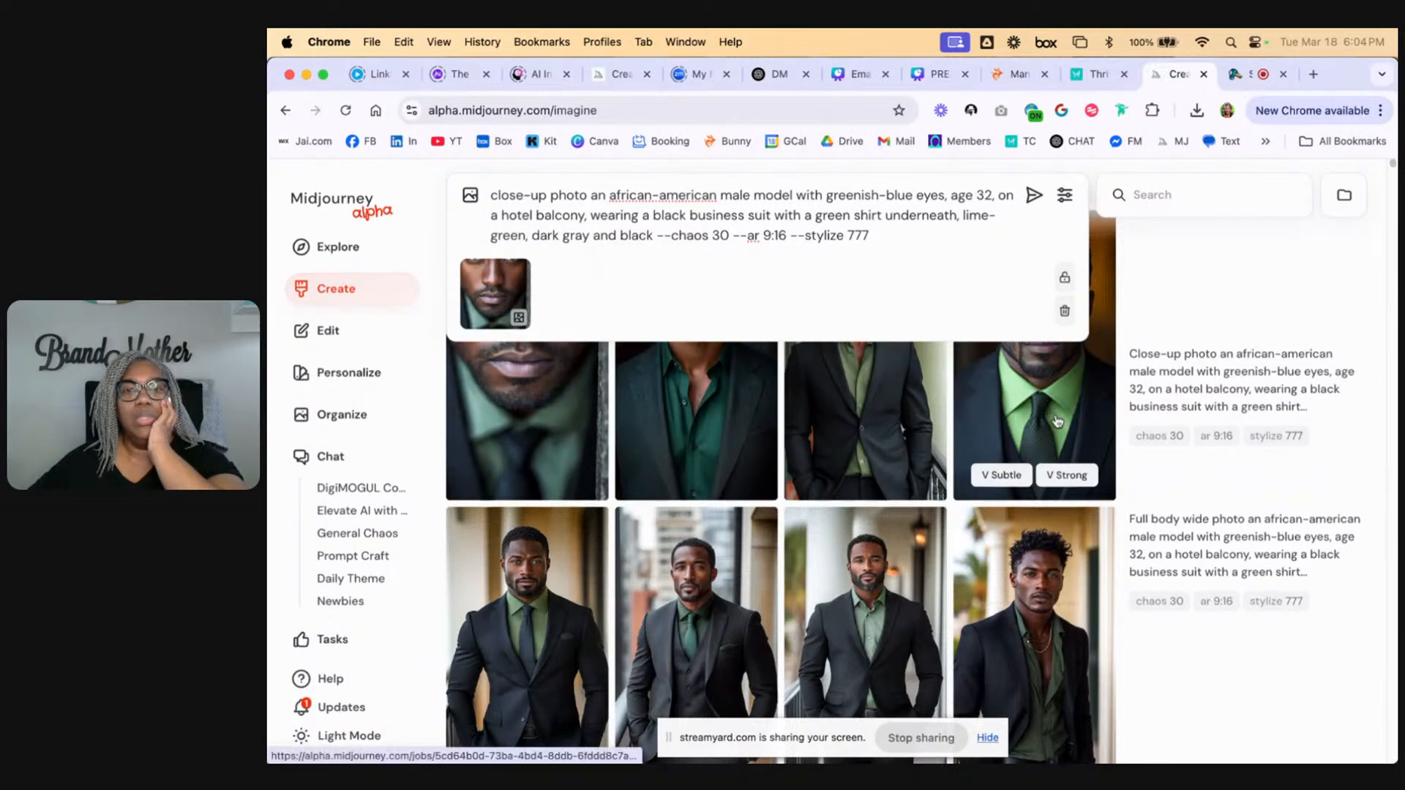
scroll(1050, 404, "up", 2)
left_click_drag(1050, 403, 519, 267)
scroll(1084, 424, "down", 2)
scroll(1084, 425, "down", 2)
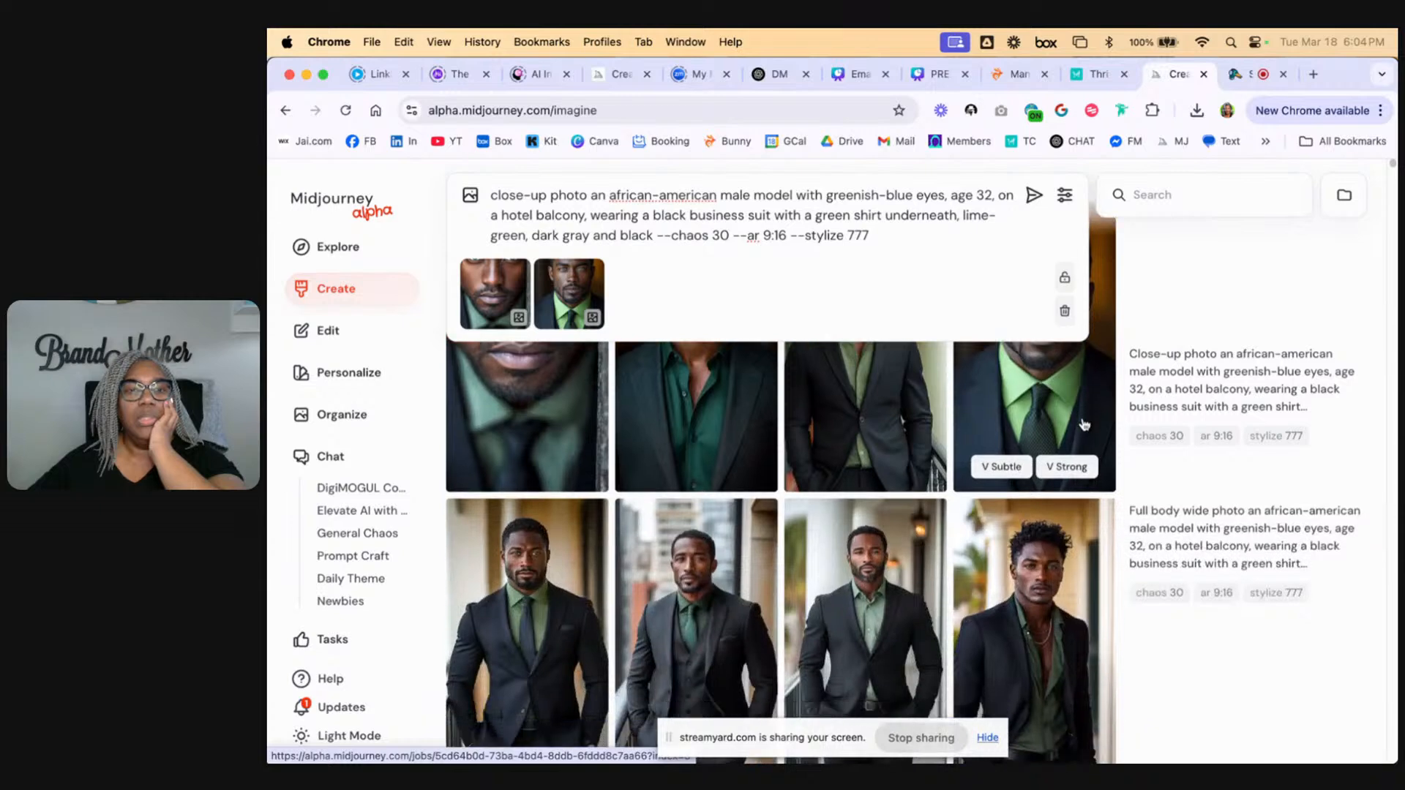
left_click_drag(529, 560, 644, 294)
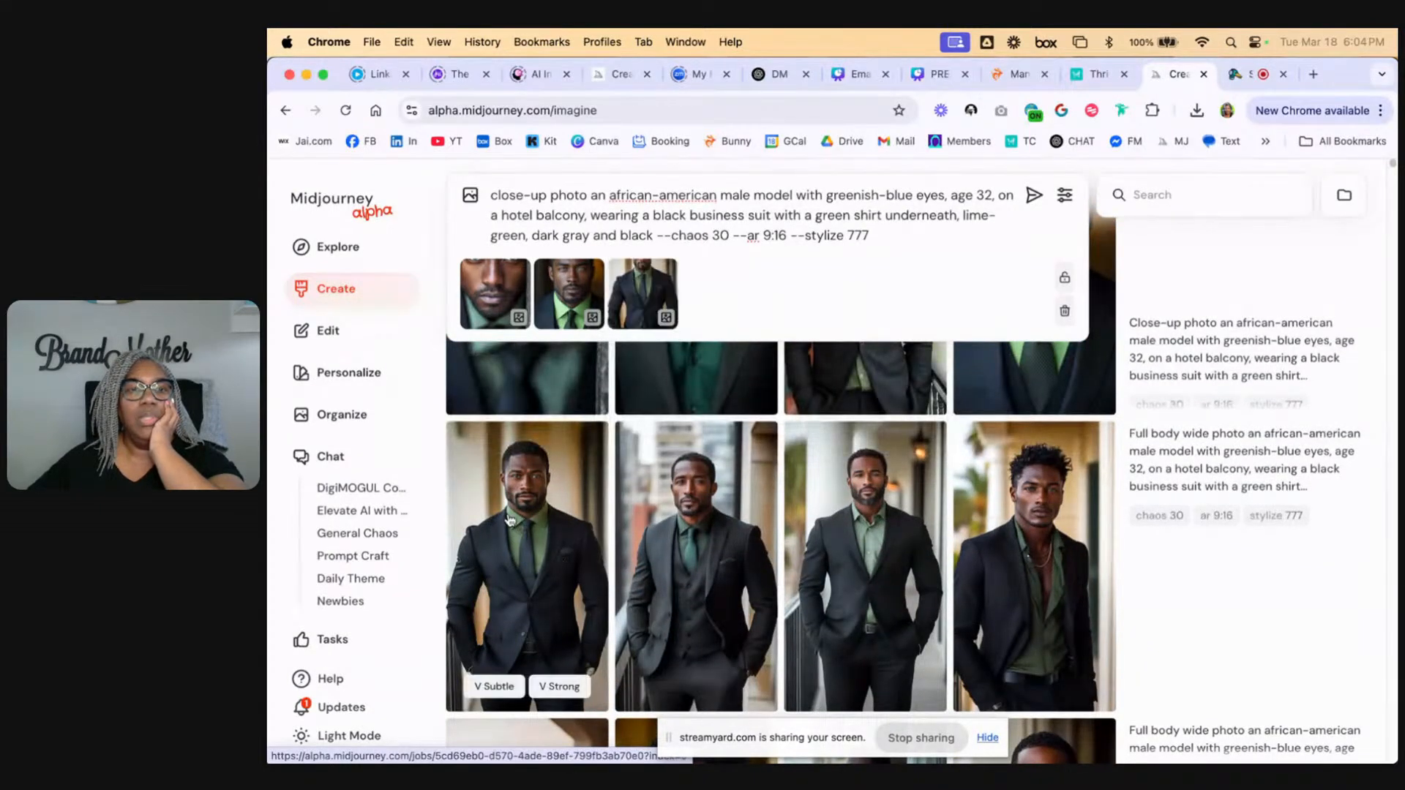
Step: Open the first full-body photo in a new browser tab, and return to the image gallery
right_click(510, 520)
key("Escape")
left_click(522, 517)
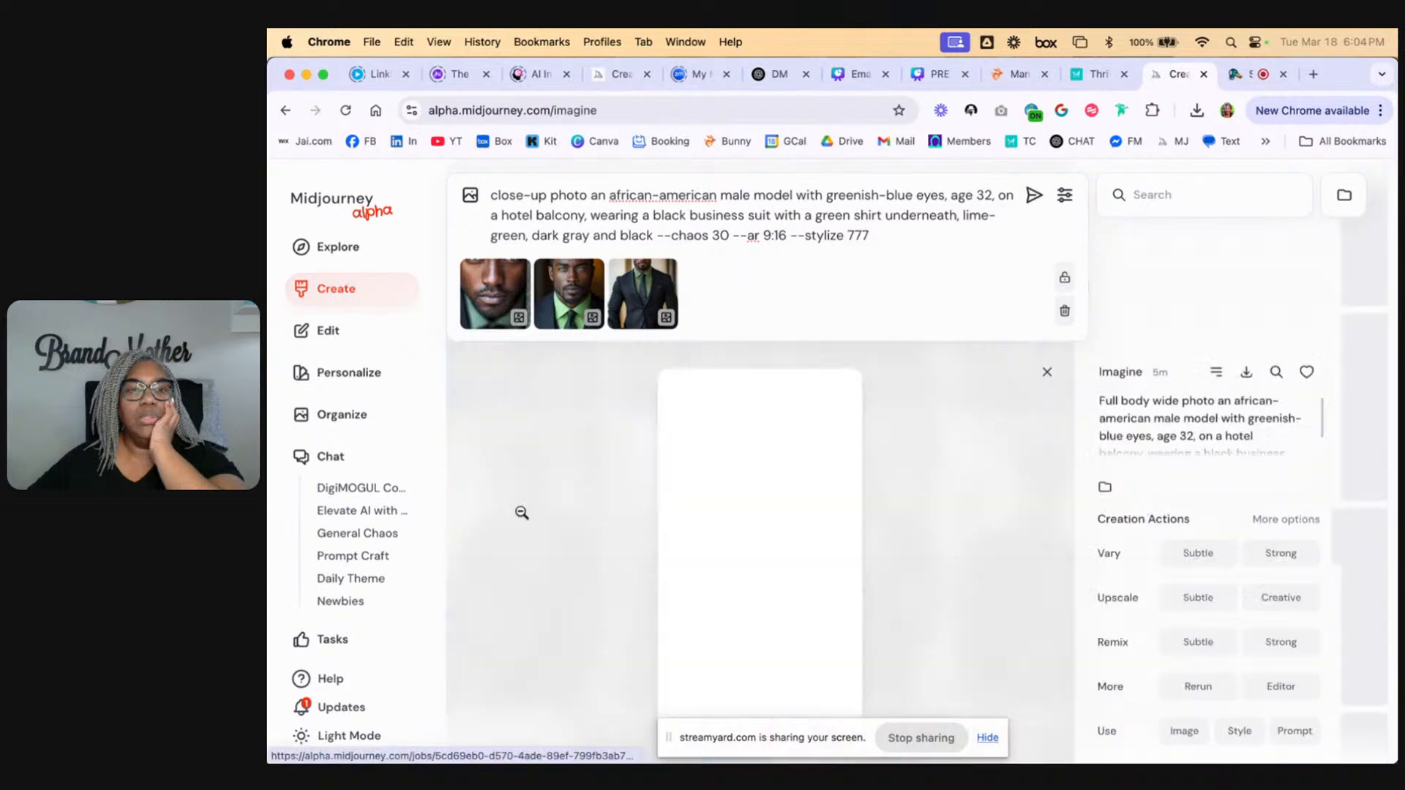
right_click(825, 489)
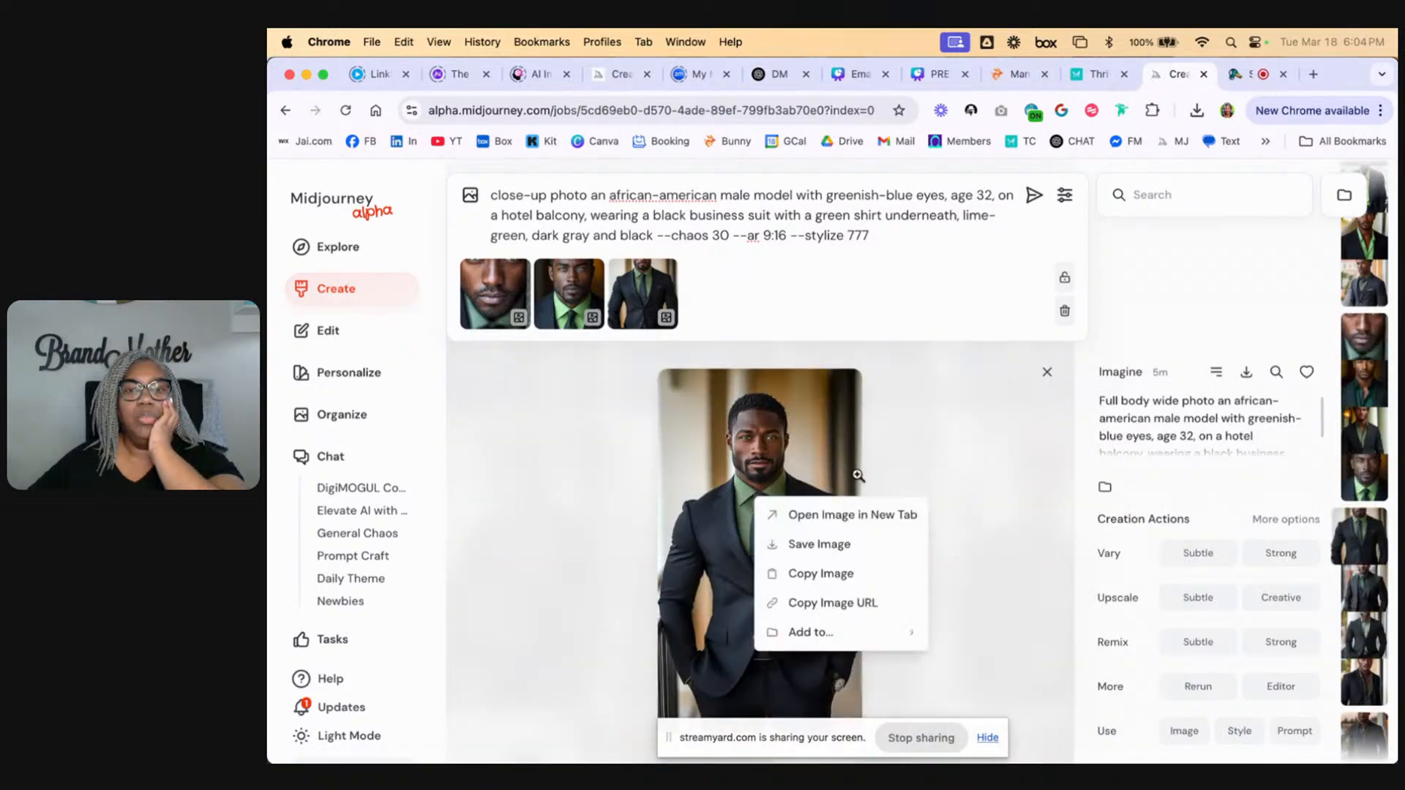
left_click(812, 514)
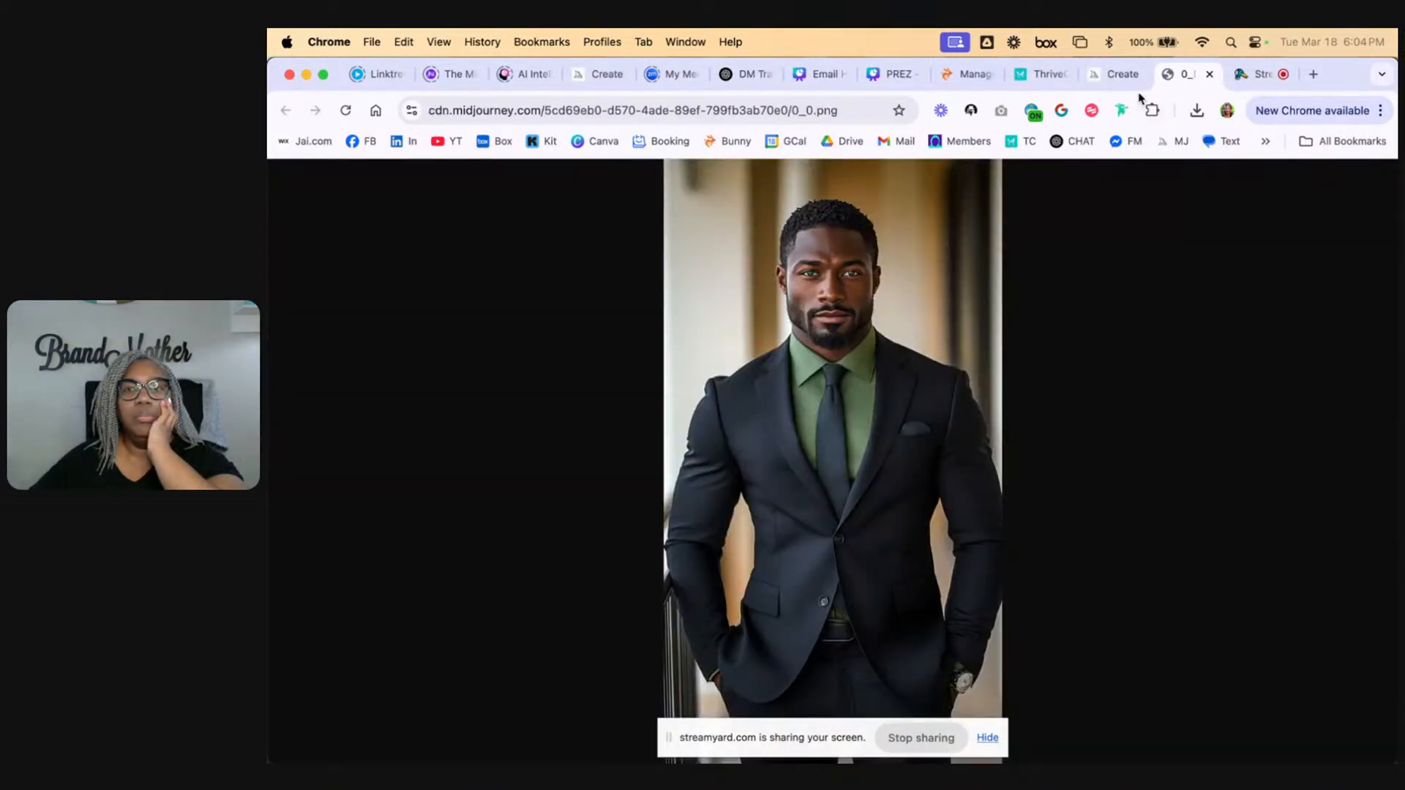
left_click(1119, 74)
left_click(1048, 372)
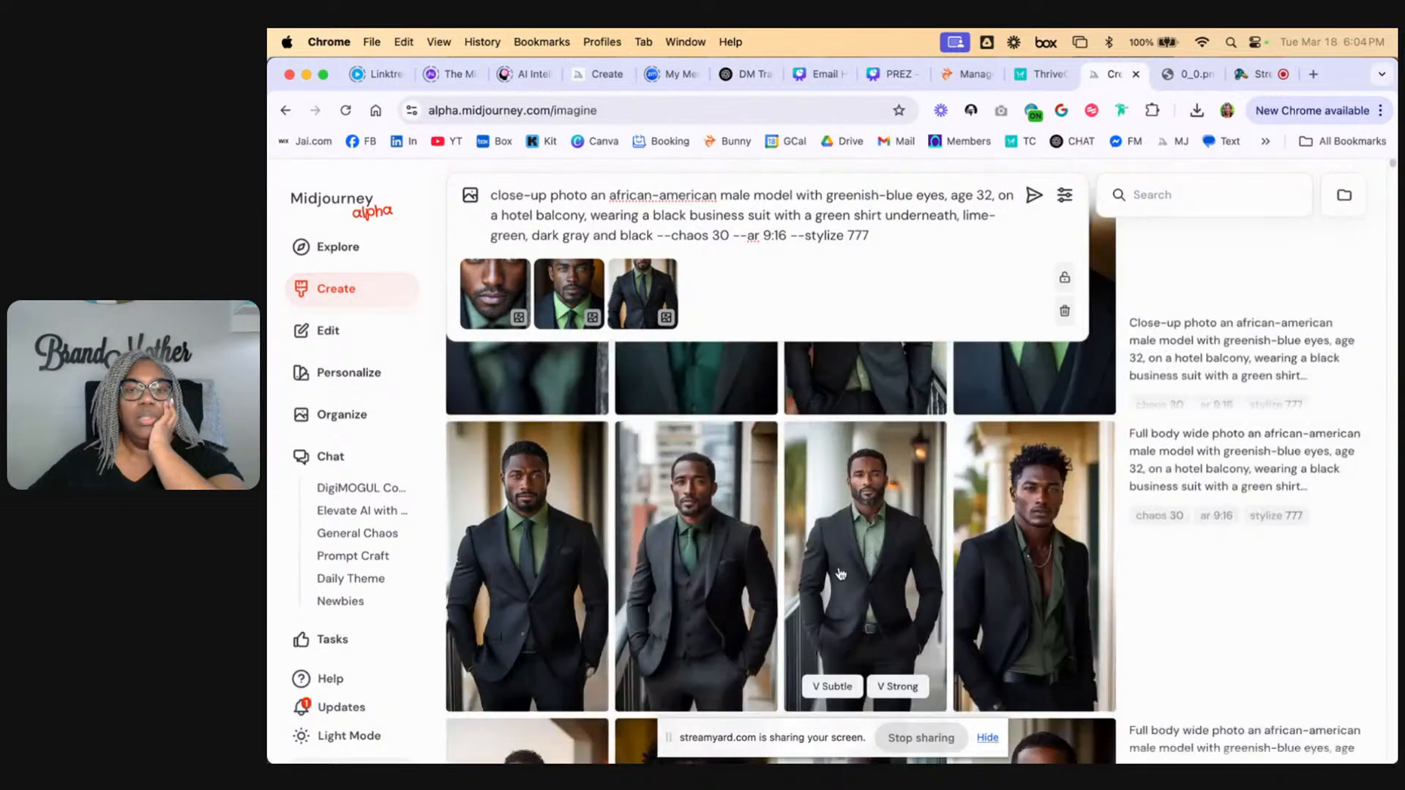
Step: Open the fourth close-up portrait in a new browser tab, and return to the image gallery
scroll(1032, 585, "up", 3)
left_click(821, 484)
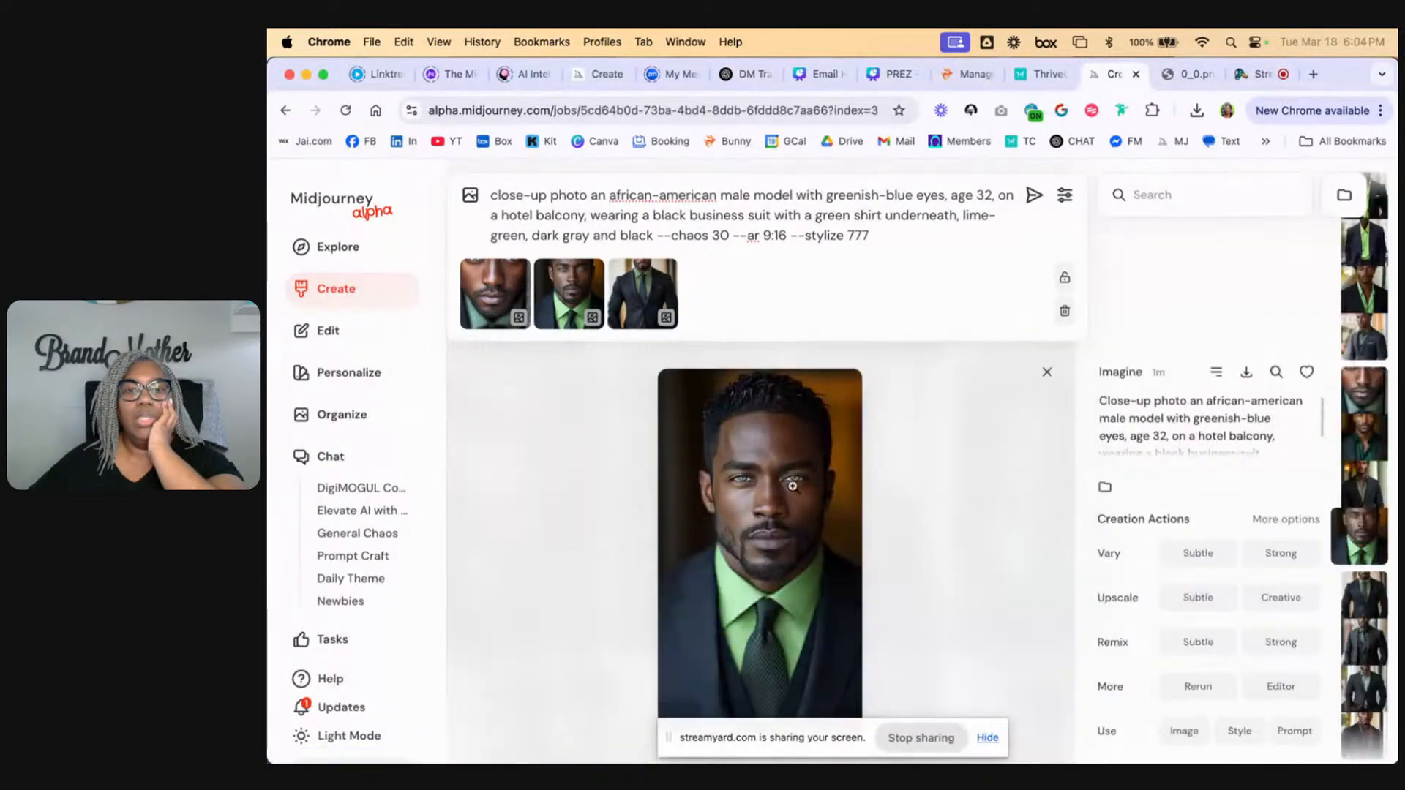
right_click(773, 495)
left_click(813, 514)
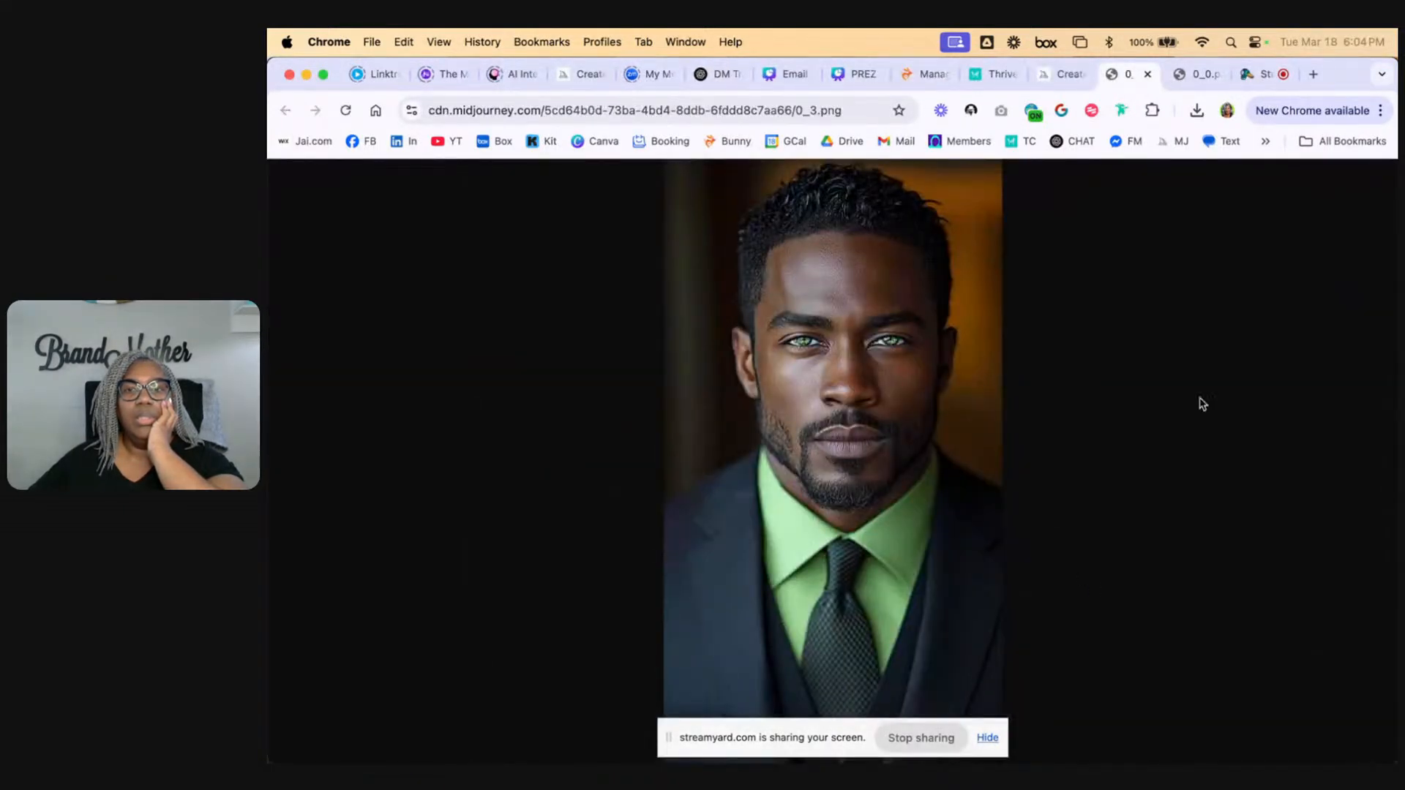
left_click(1061, 73)
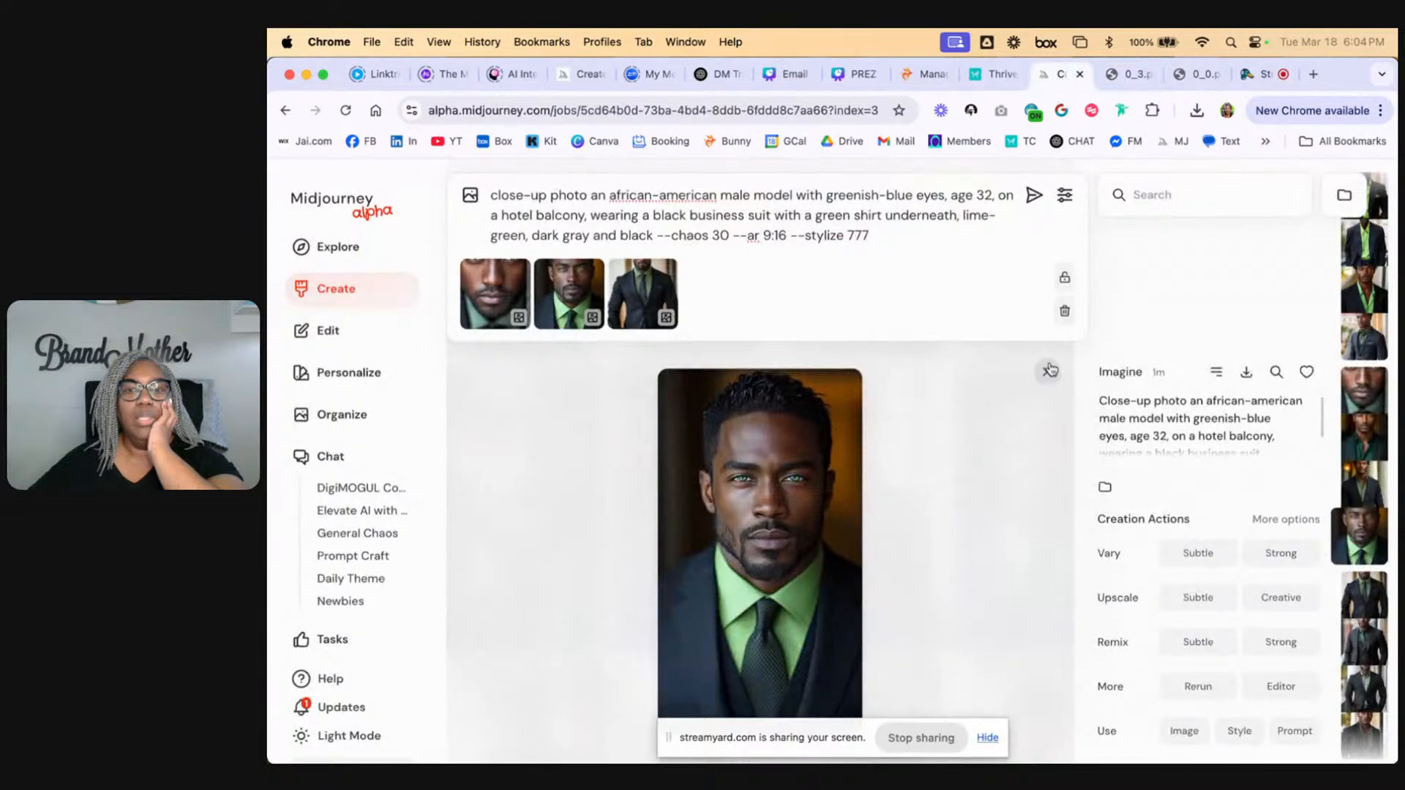
left_click(1049, 369)
Step: Open the first close-up portrait in a new browser tab and compare it with the other two opened images
left_click(532, 481)
right_click(751, 495)
left_click(855, 519)
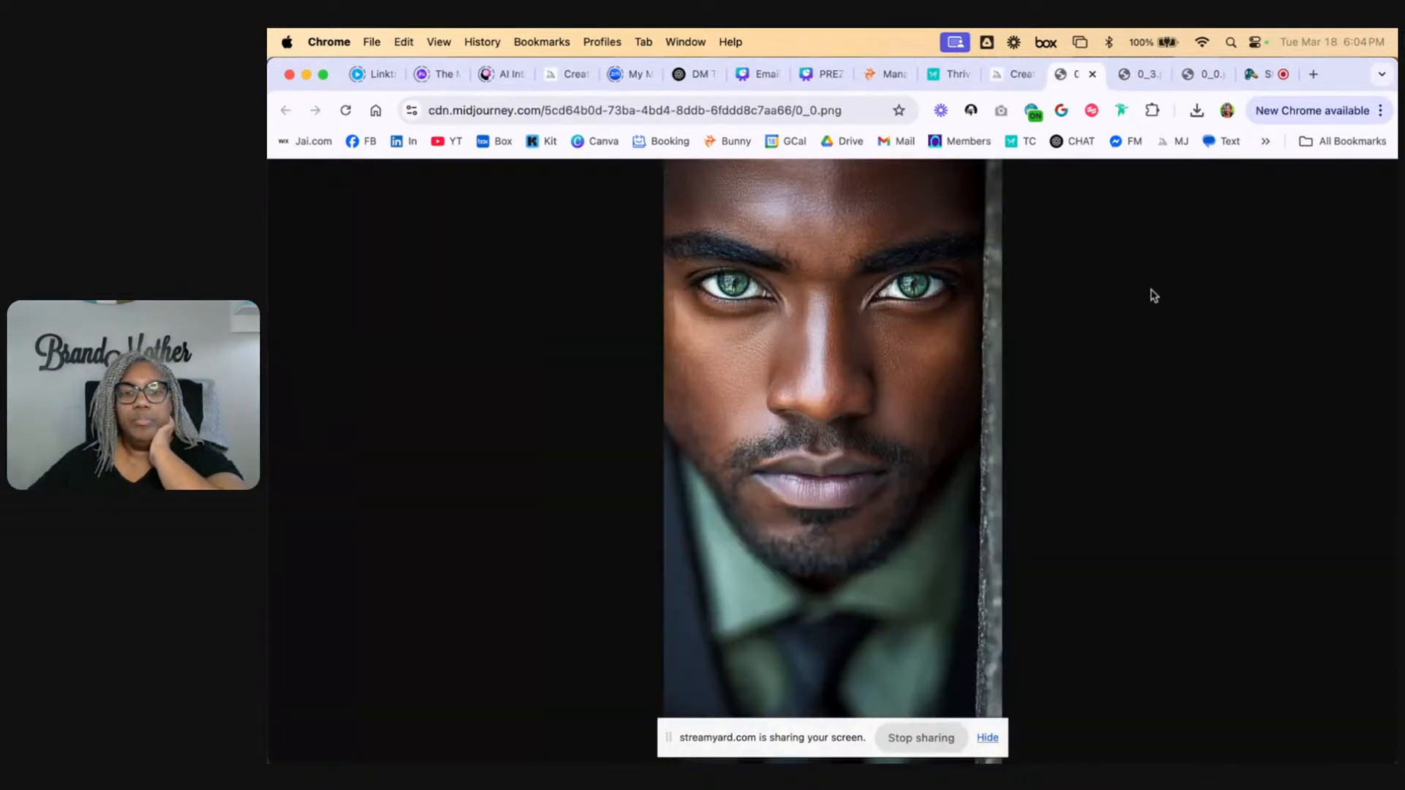
left_click(1134, 75)
left_click(1200, 75)
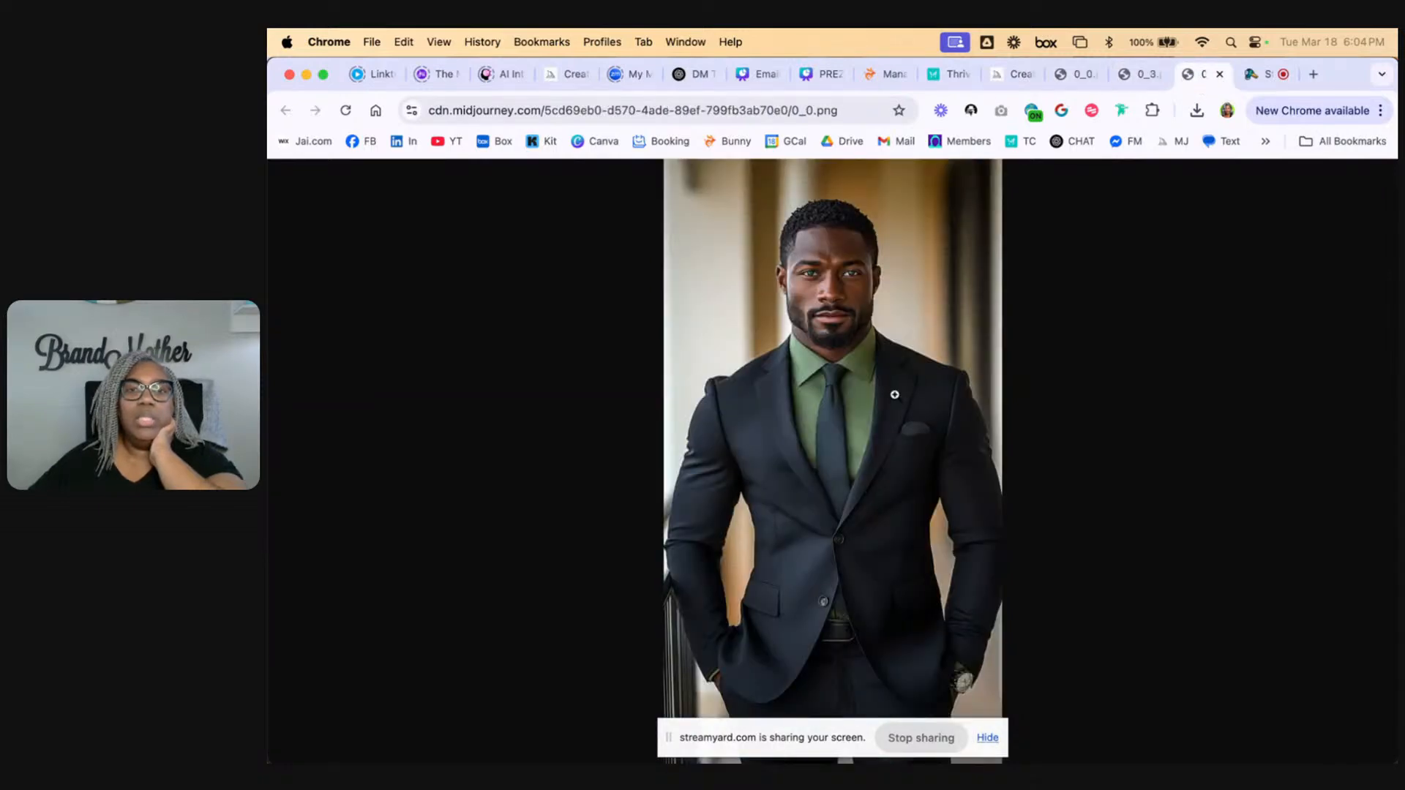
Step: Set all three attached images as character references for the close-up prompt and generate the images
left_click(1017, 76)
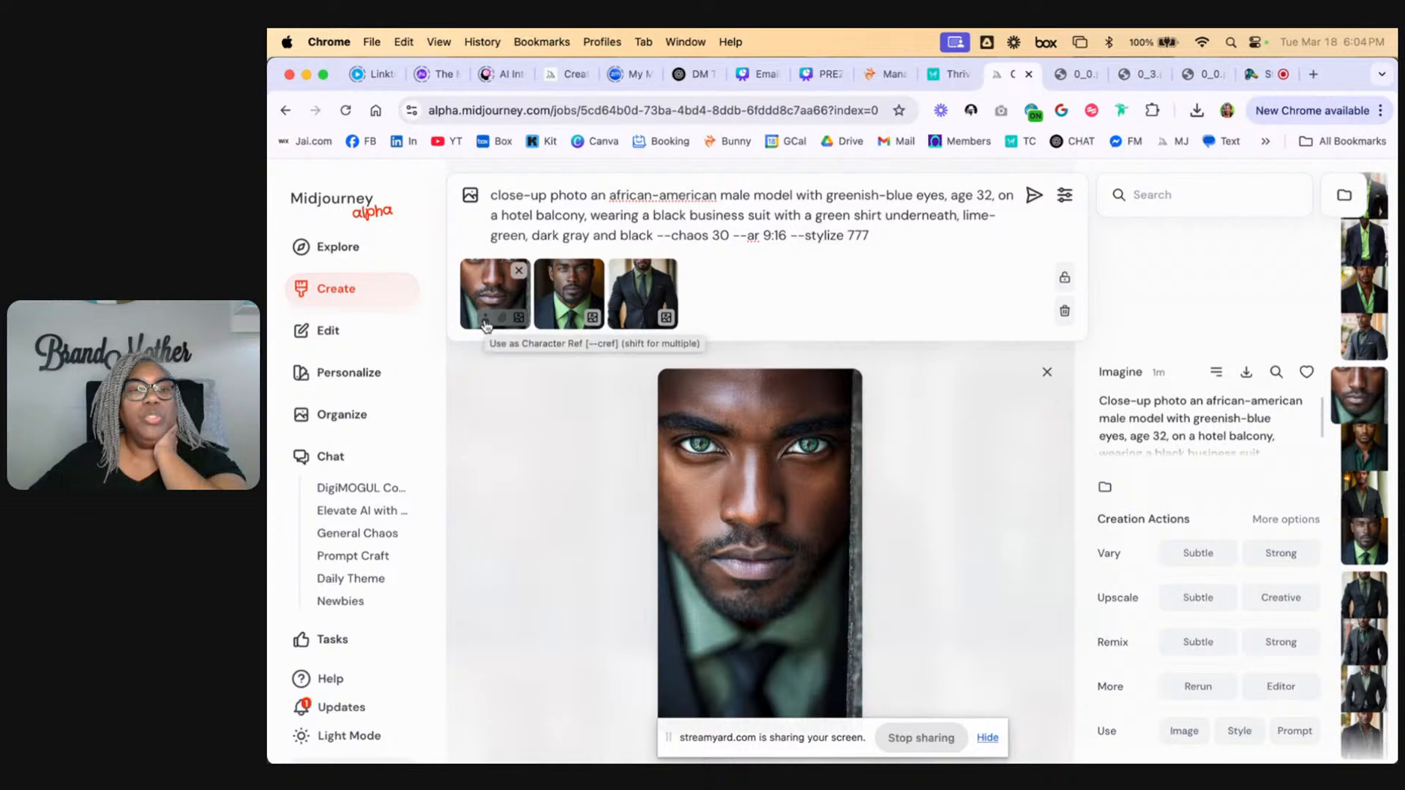
left_click(486, 323)
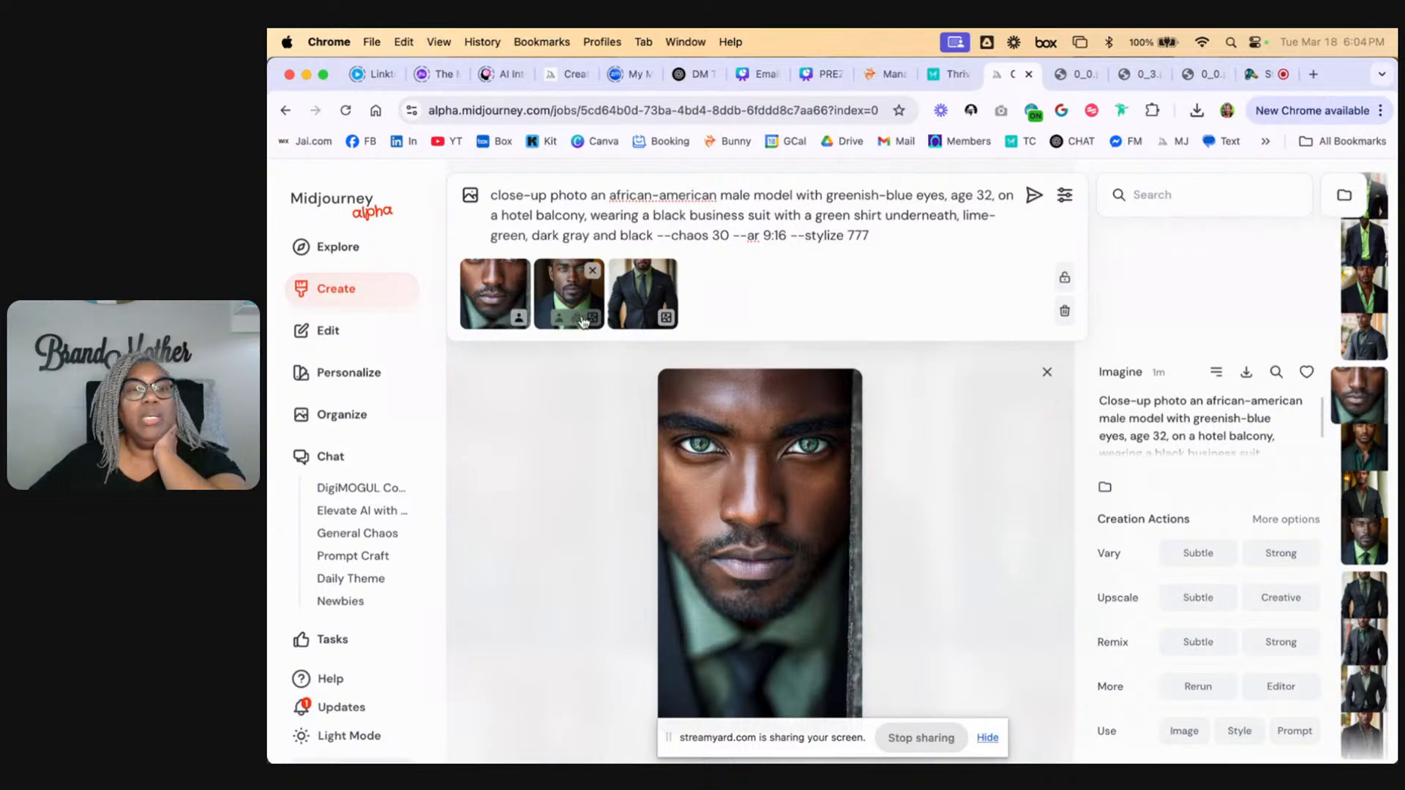
left_click(559, 322)
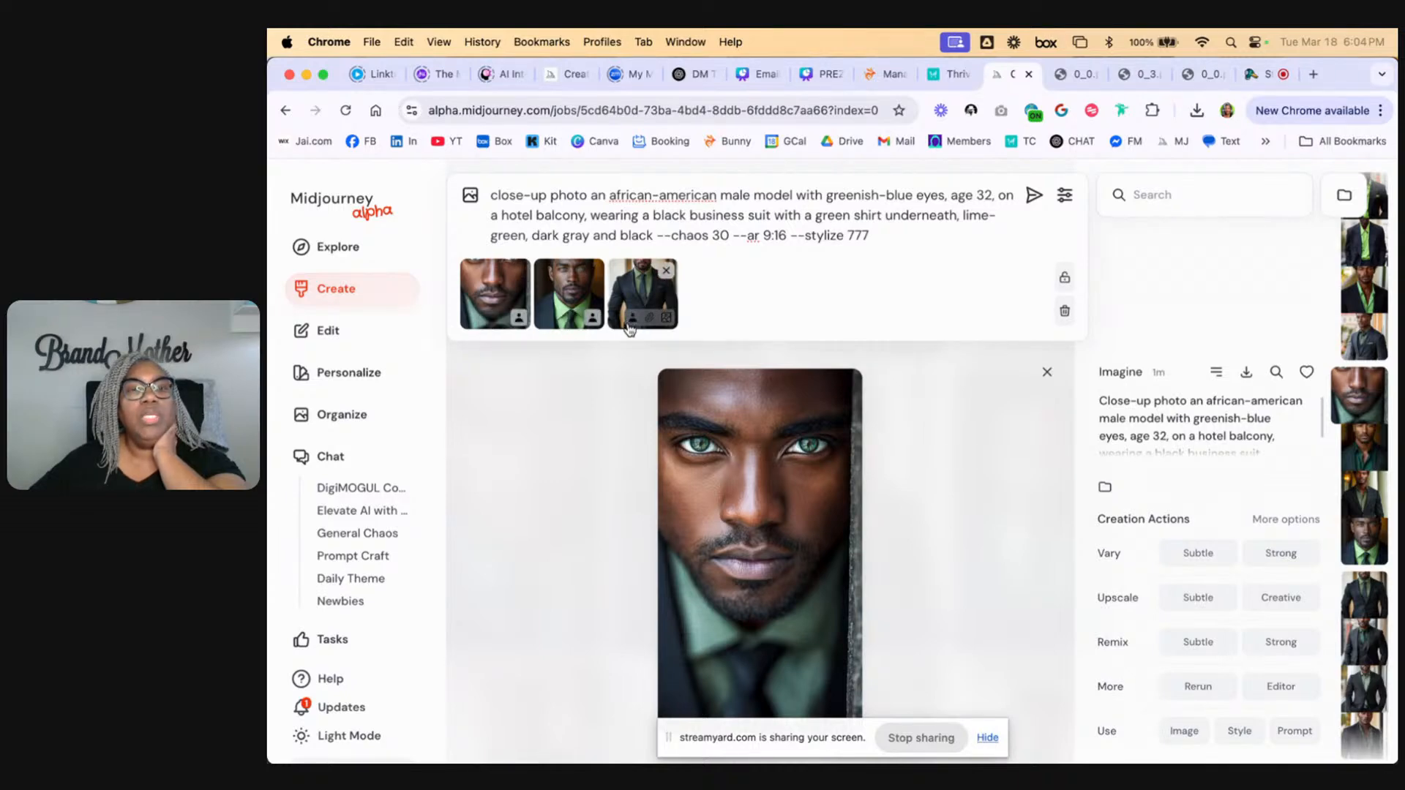
left_click(631, 320)
left_click(884, 238)
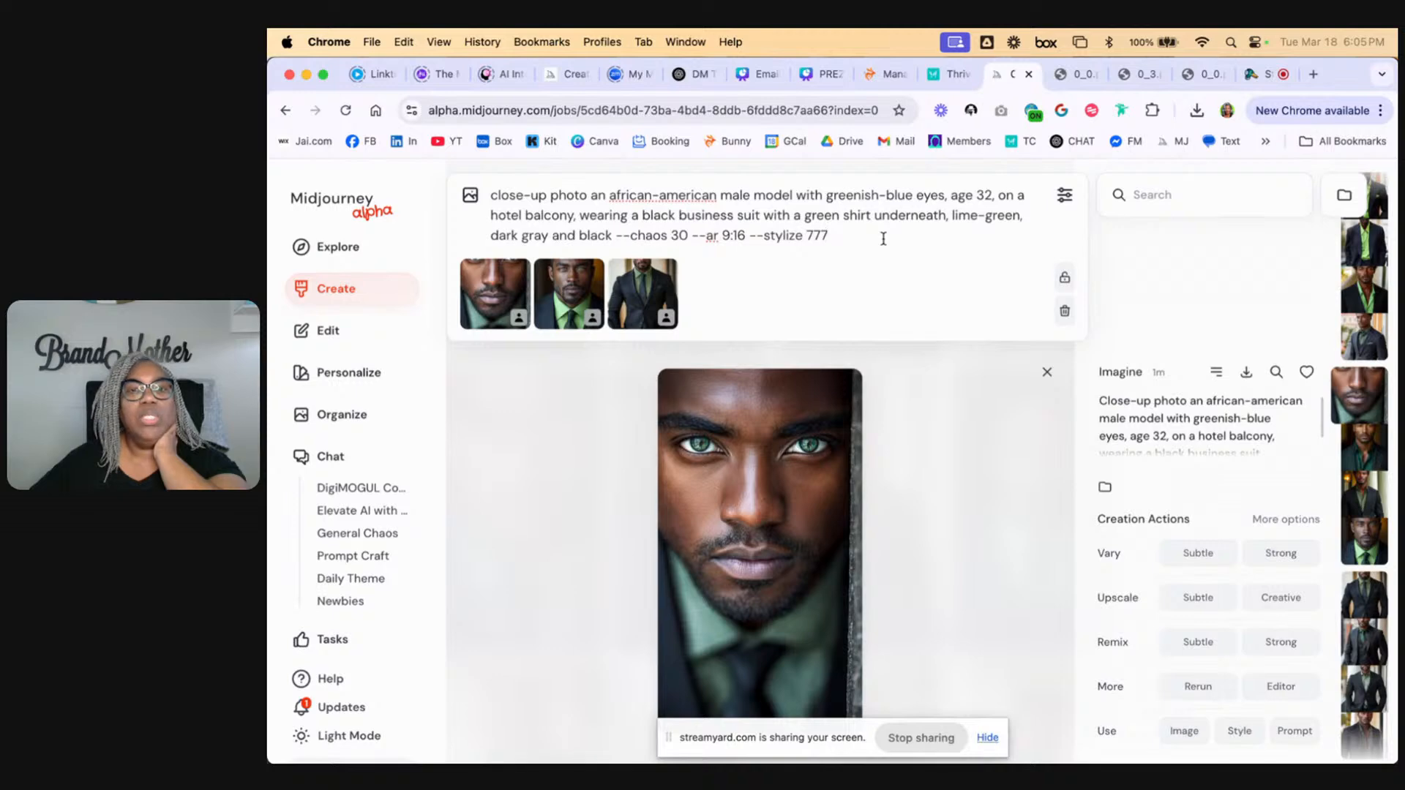
key("Return")
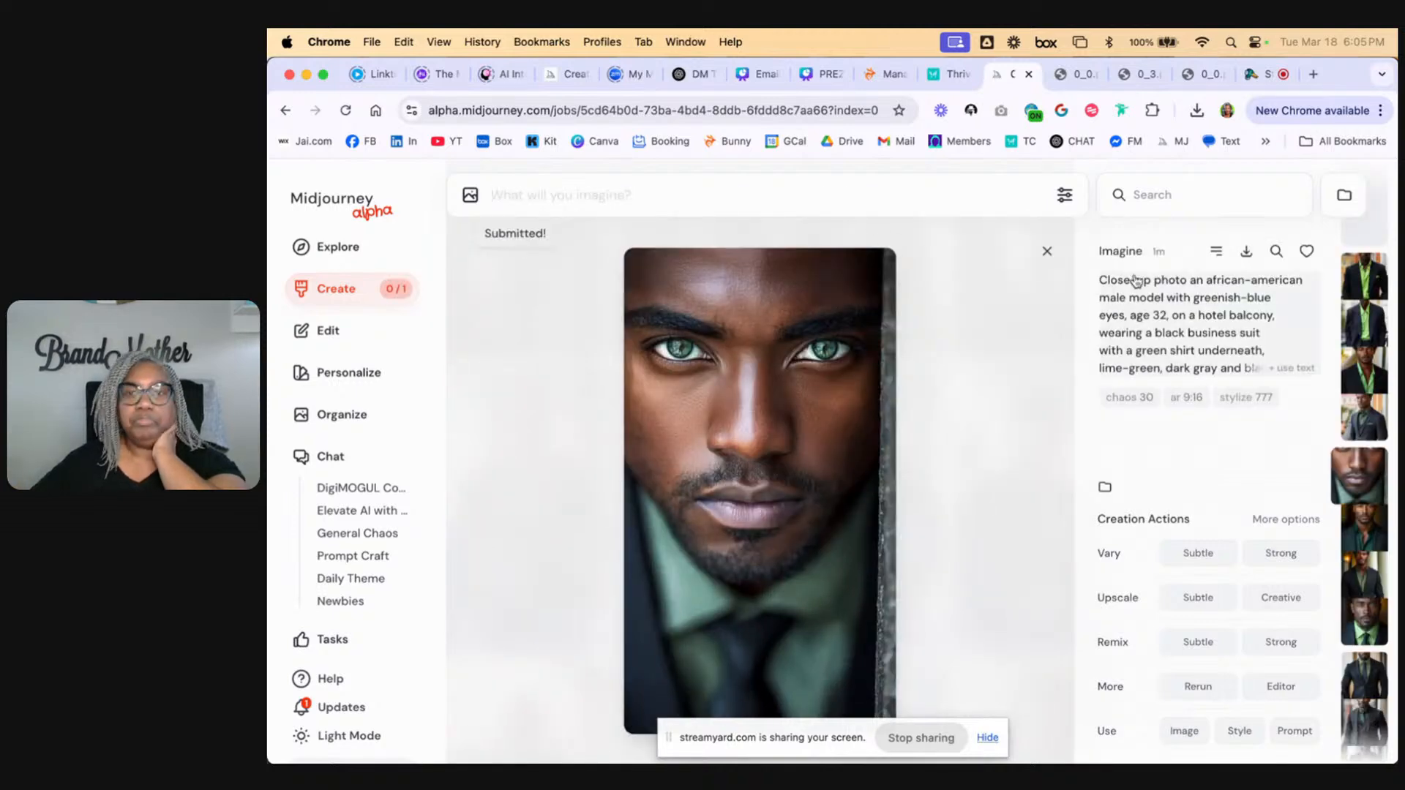
Step: Close the enlarged portrait and hide the medium-shot image set from the gallery
left_click(1047, 252)
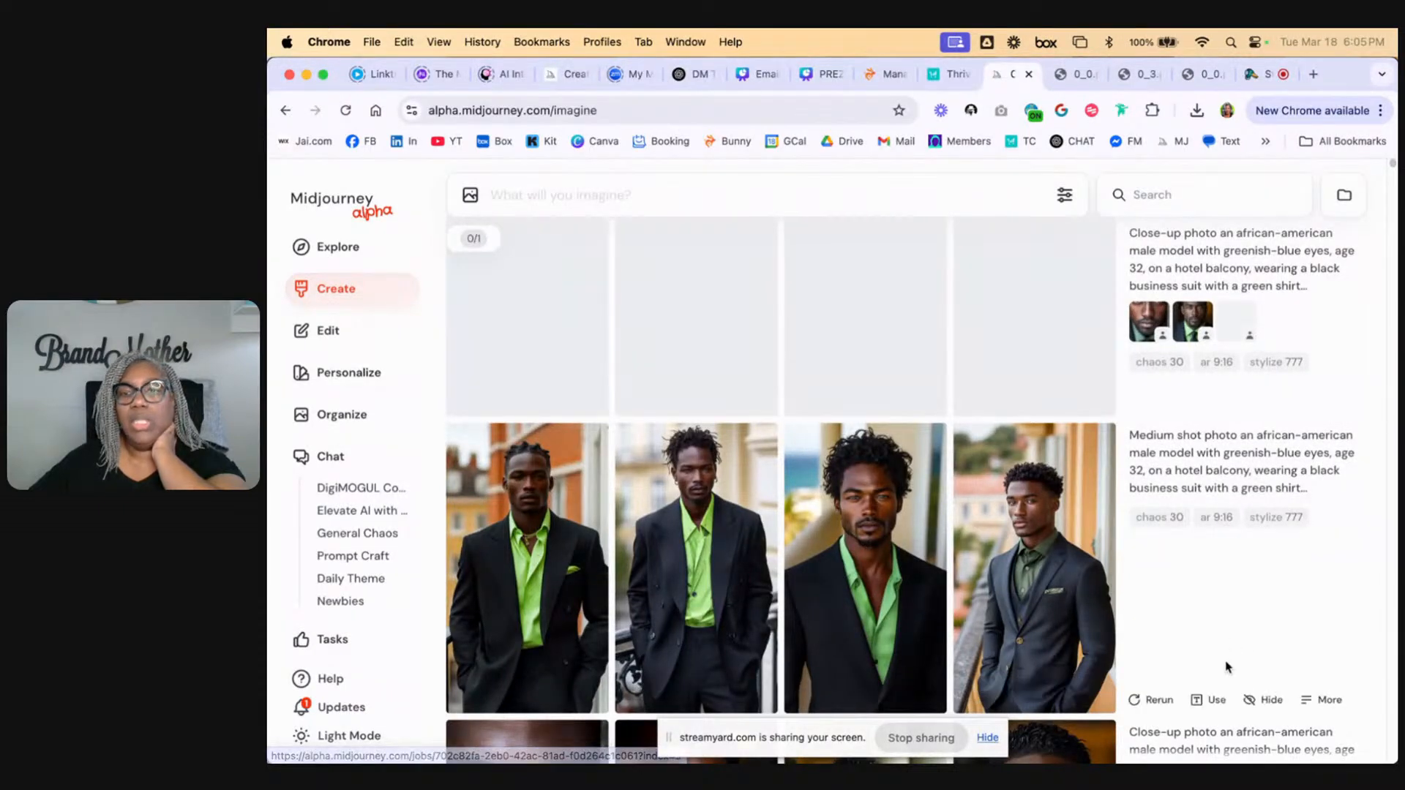
left_click(1264, 699)
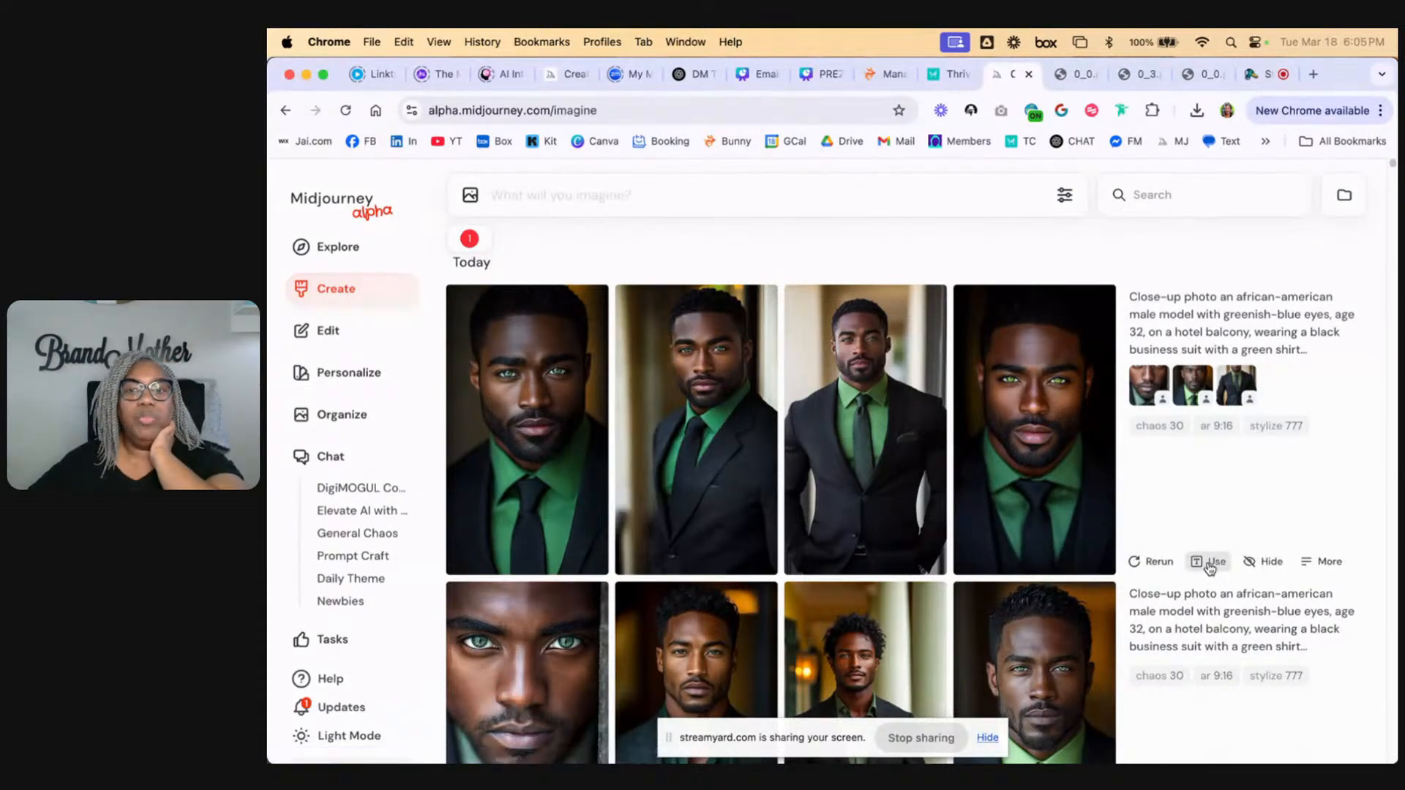
Step: Reuse the close-up prompt with its character references and replace "black business suit" with "green tuxedo"
left_click(1210, 562)
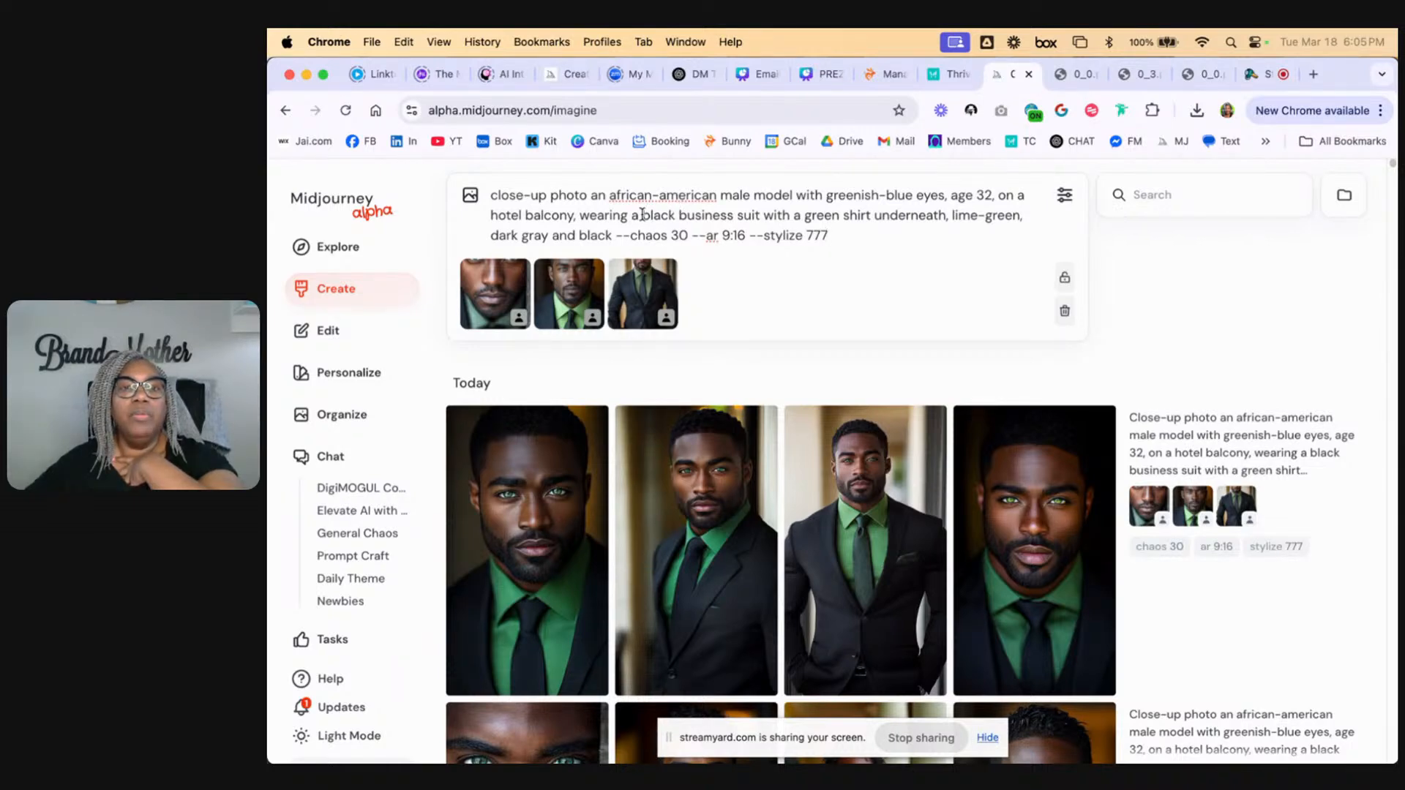
left_click_drag(642, 215, 763, 215)
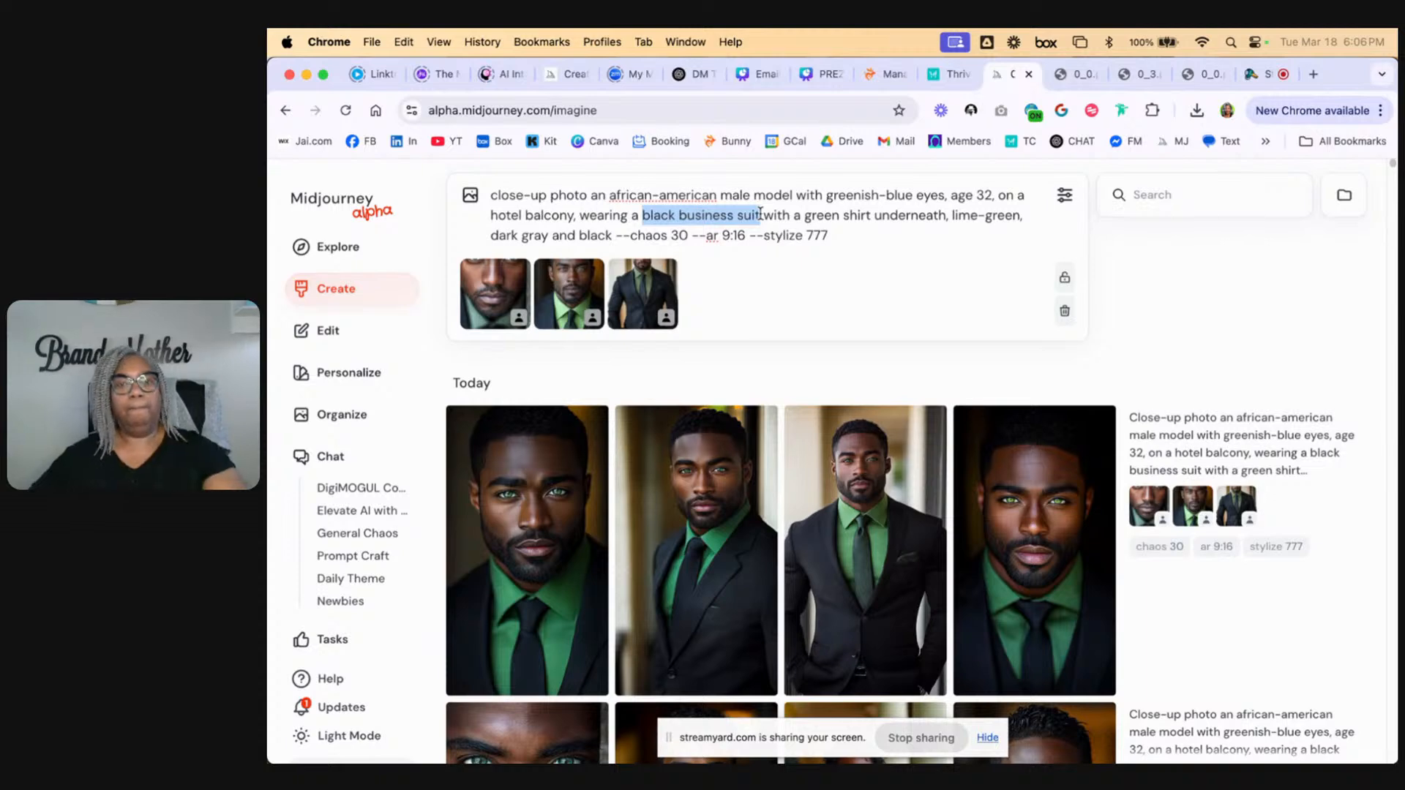
type("gree")
type("n tuxe")
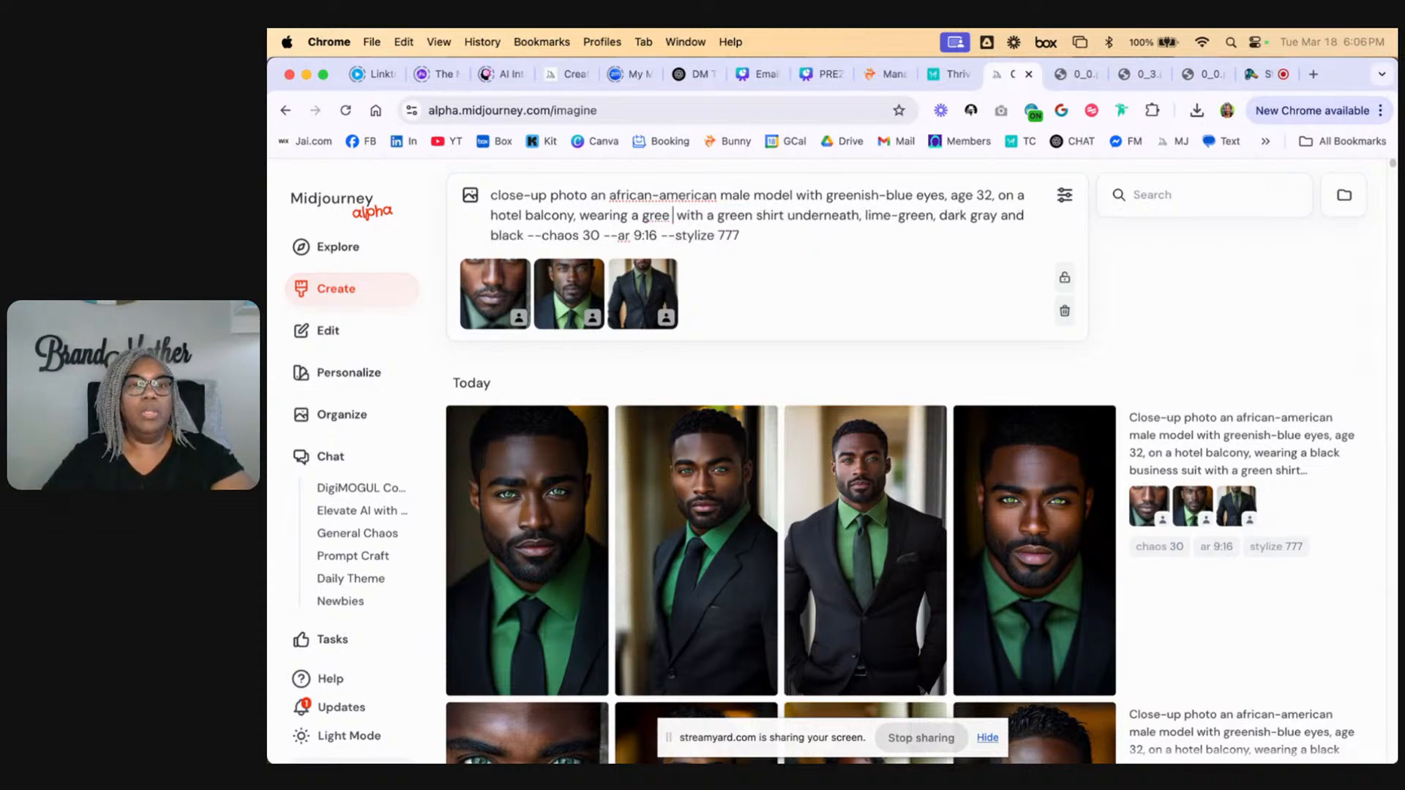
type("do")
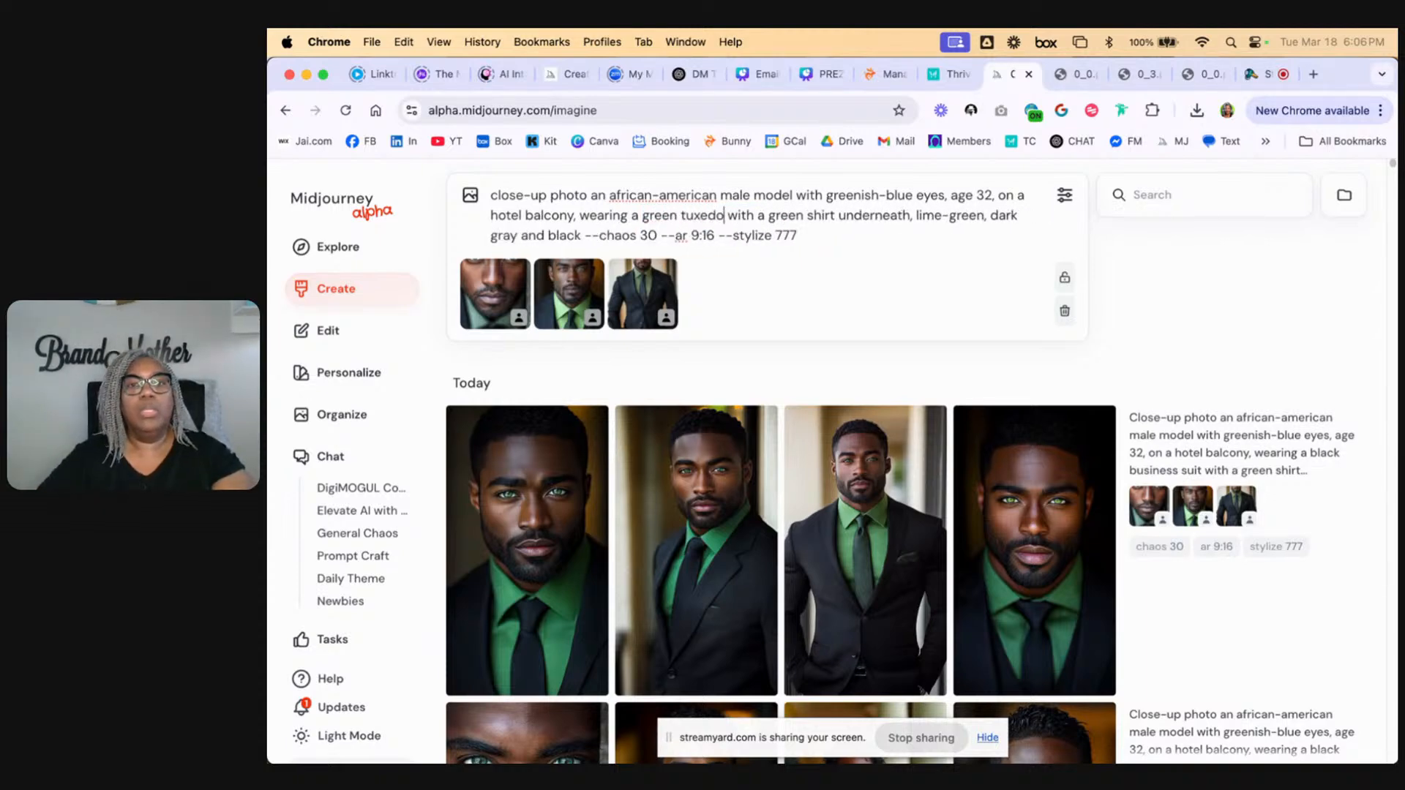
Step: Change the prompt's shirt color to white and add "in the lobby of a elegant hotel with a chandelier" after "underneath,"
double_click(783, 214)
type("white")
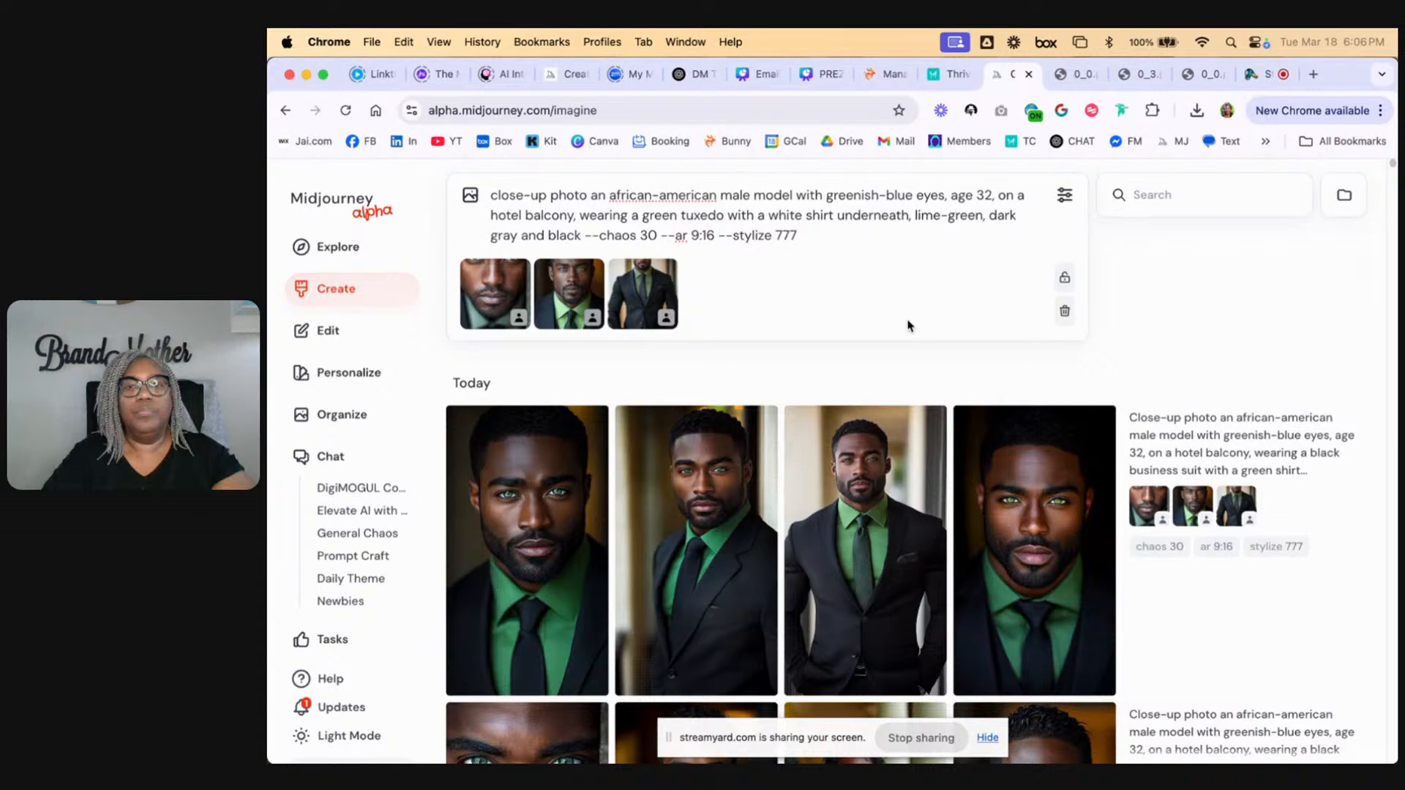
type("on")
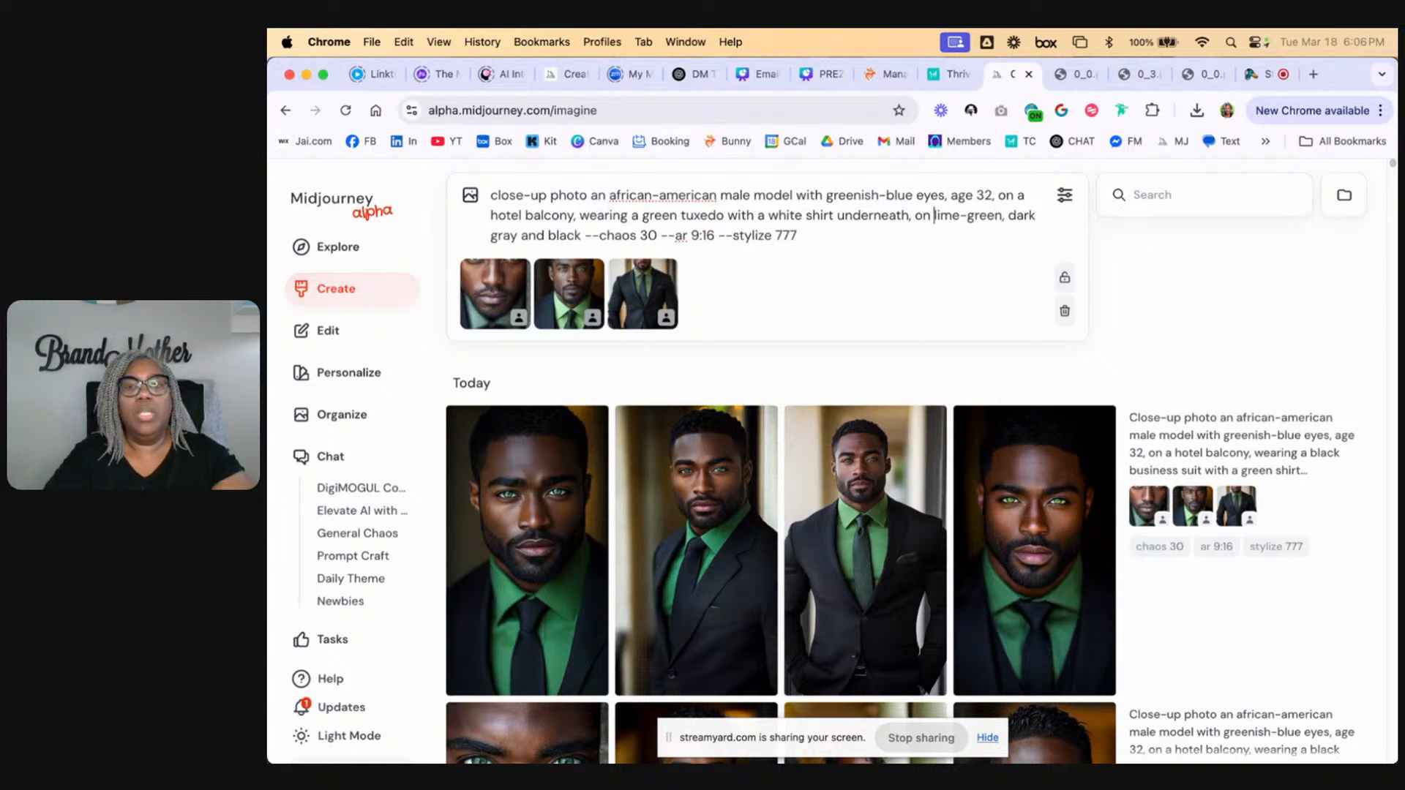
key("BackSpace")
key("BackSpace")
key("BackSpace")
type("in a")
key("BackSpace")
key("BackSpace")
type("the lobb")
type("y of a")
type("ele")
type("gant hotel")
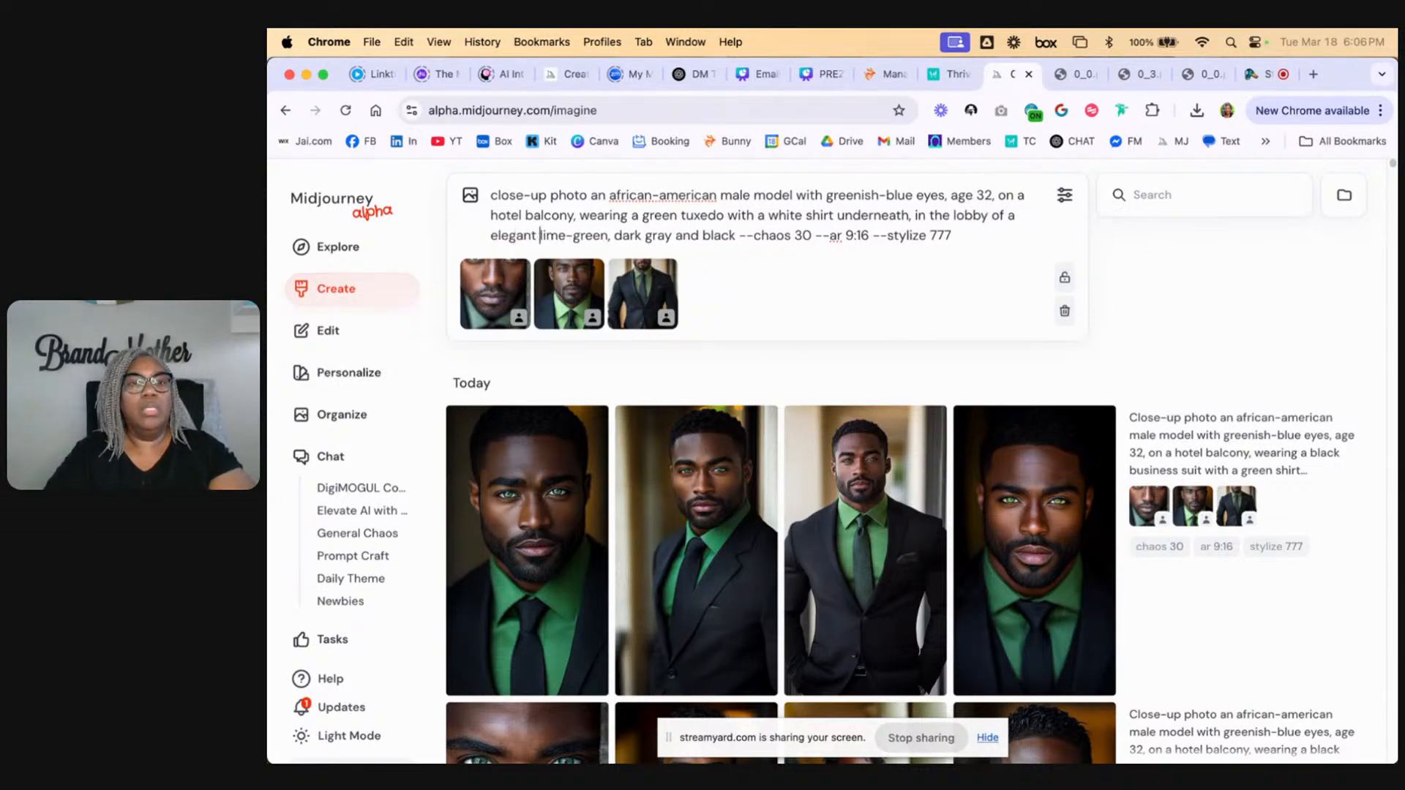
type(" with a chande")
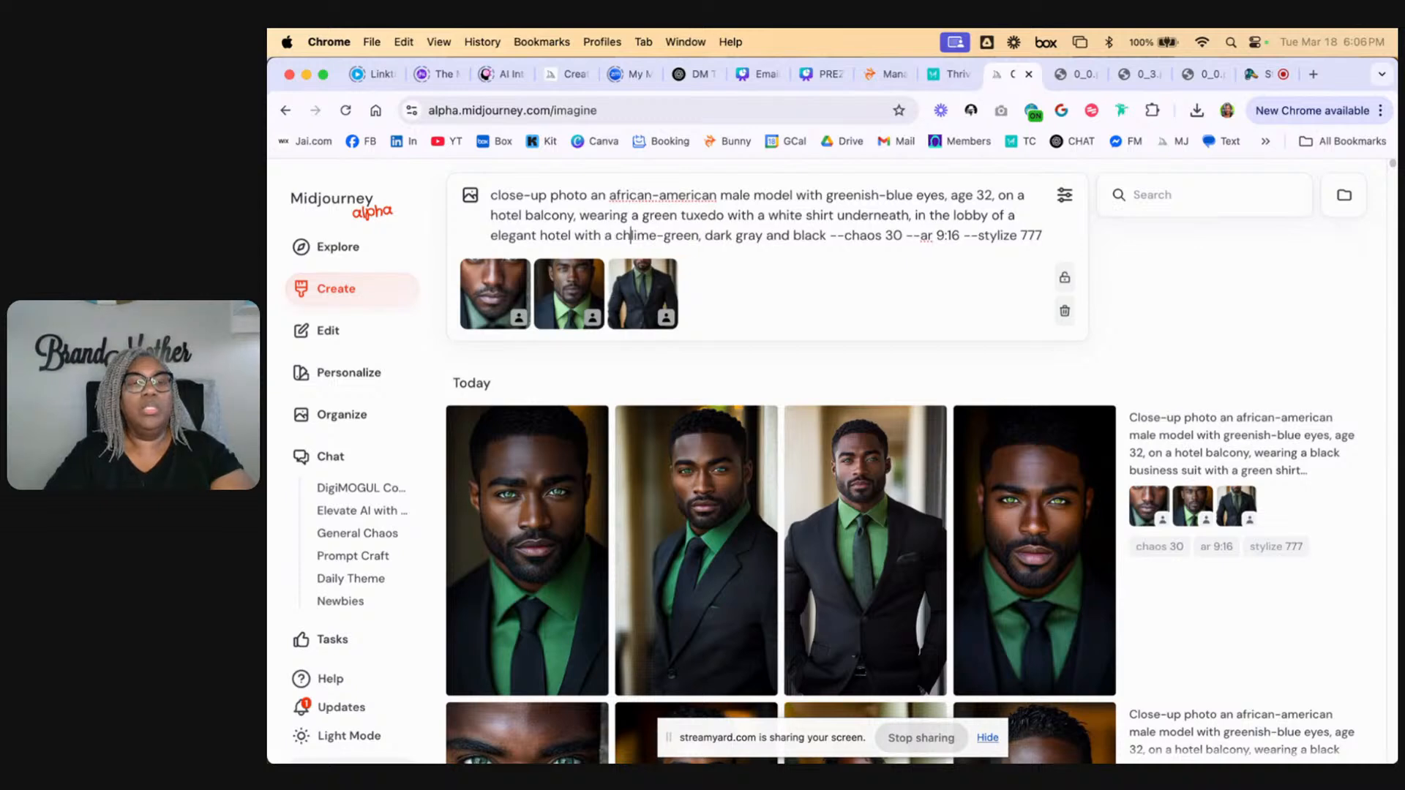
type("lier,")
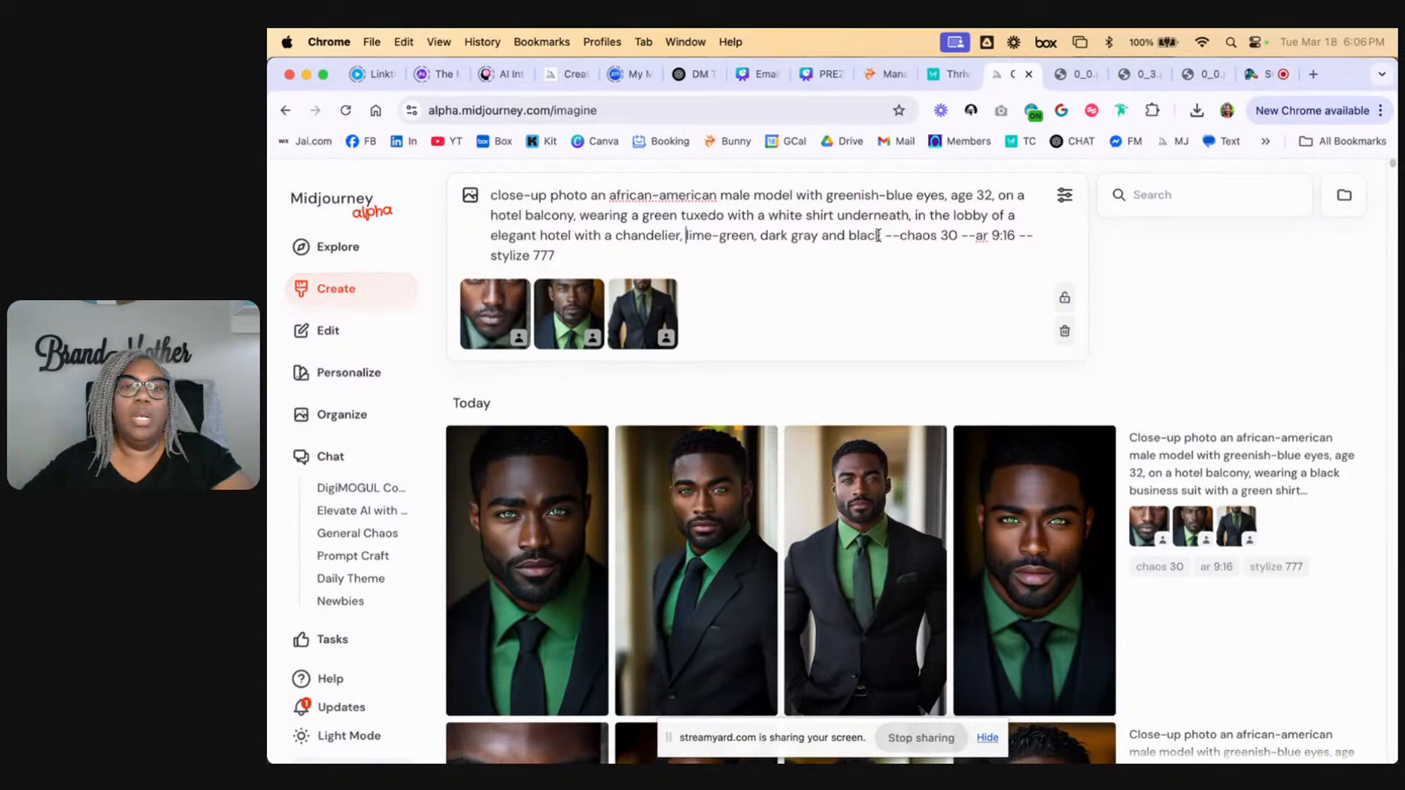
Step: Delete the color list "lime-green, dark gray and black" and the comma before it from the prompt
left_click_drag(687, 234, 877, 236)
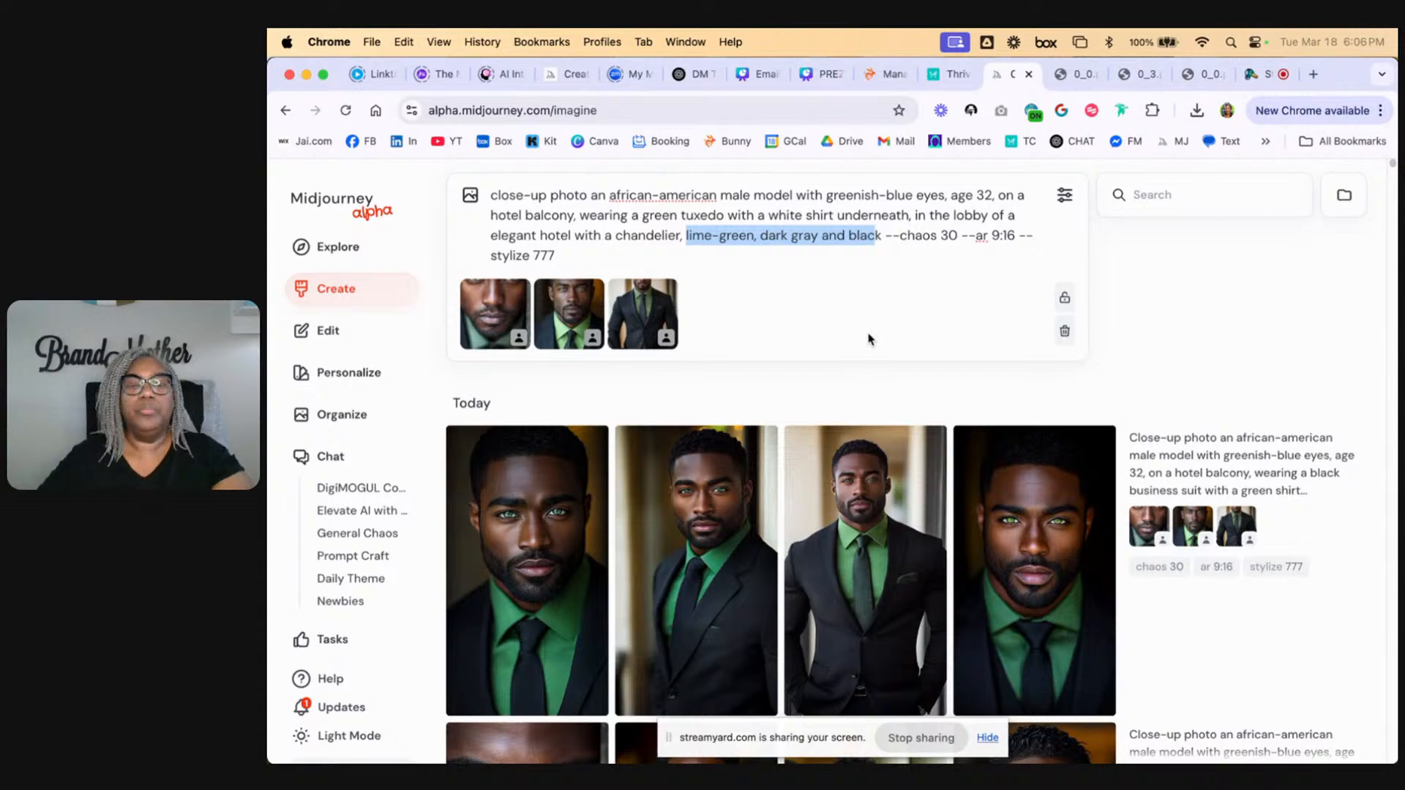
key("BackSpace")
key("Delete")
key("BackSpace")
key("BackSpace")
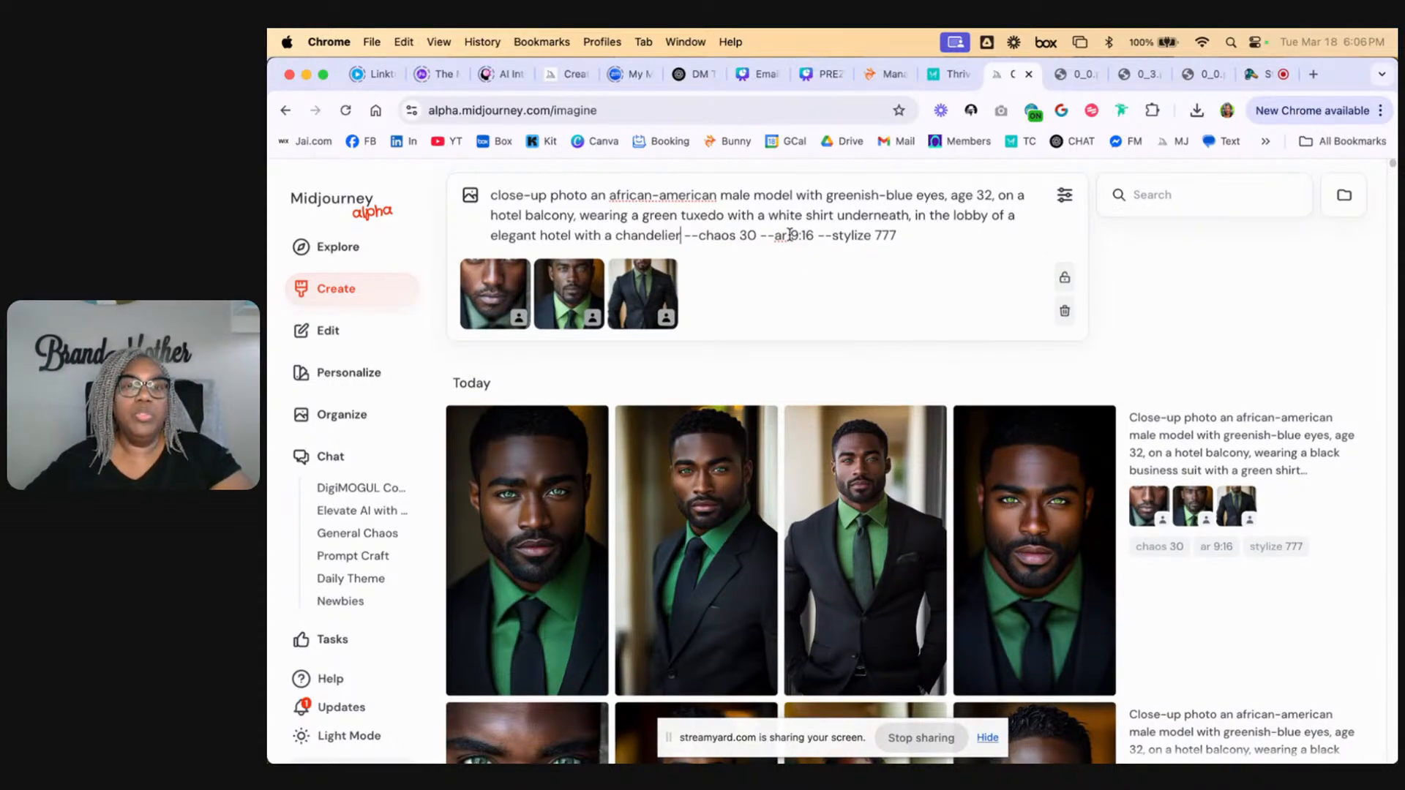
Step: Set the prompt's aspect ratio to 16:9 and generate the green tuxedo images
left_click_drag(791, 235, 810, 233)
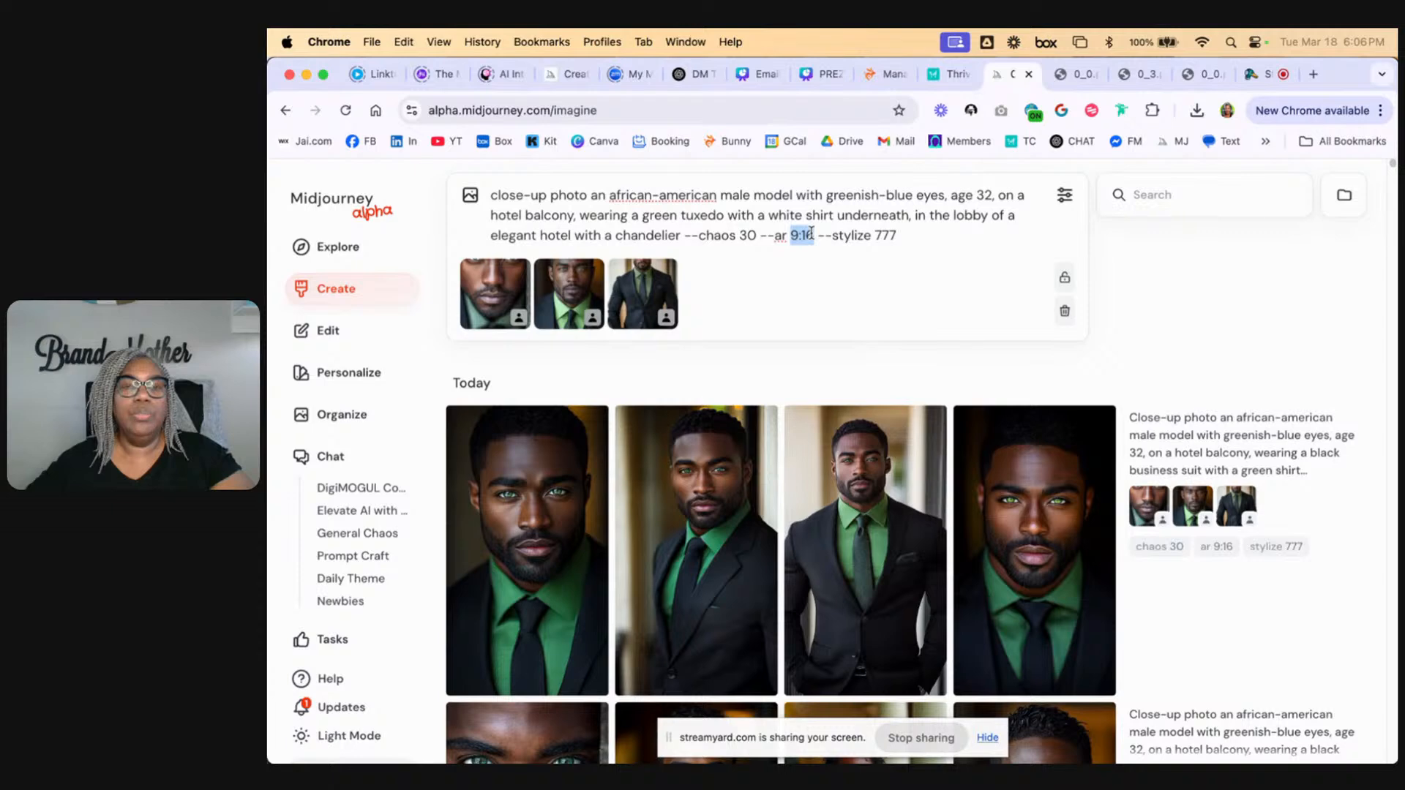
type("1")
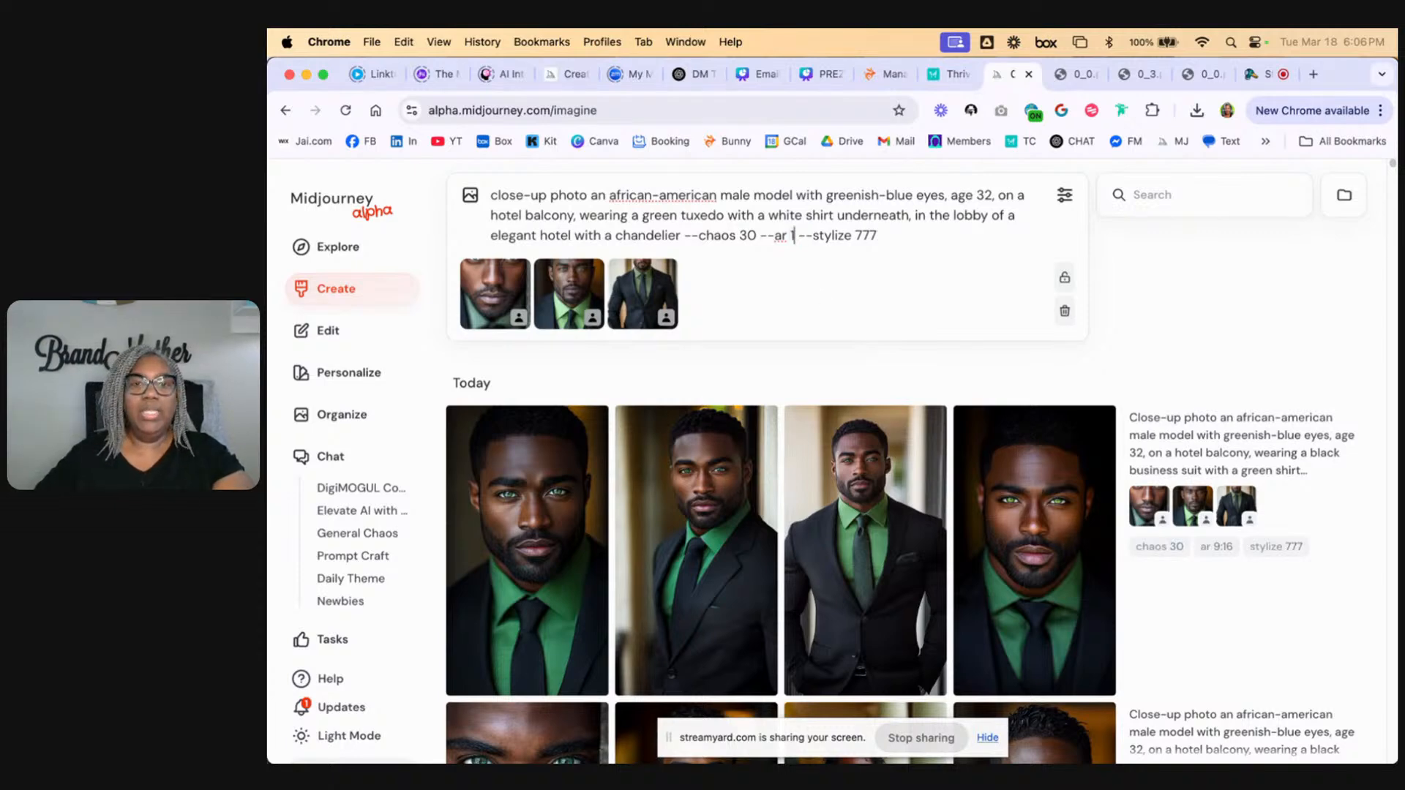
type("6:9")
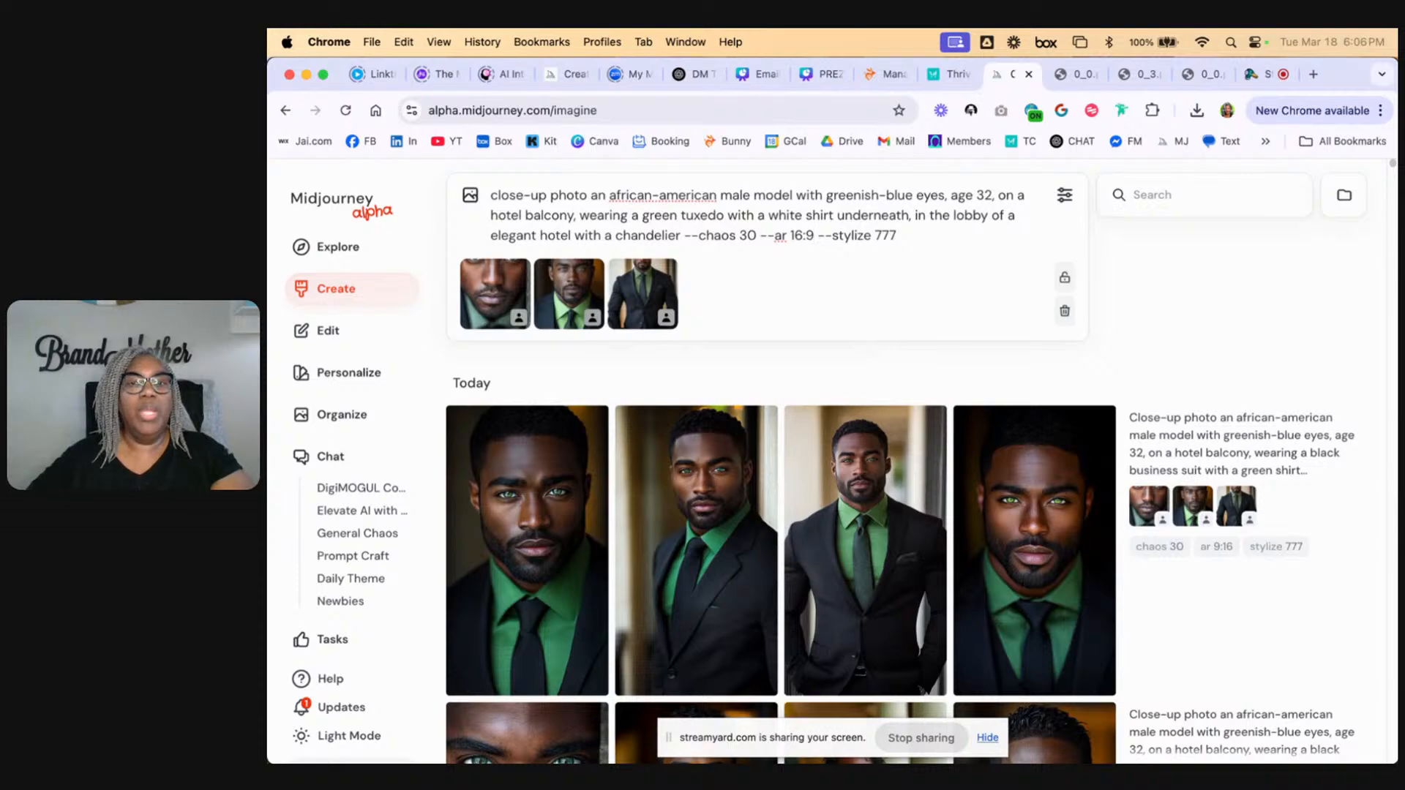
key("Return")
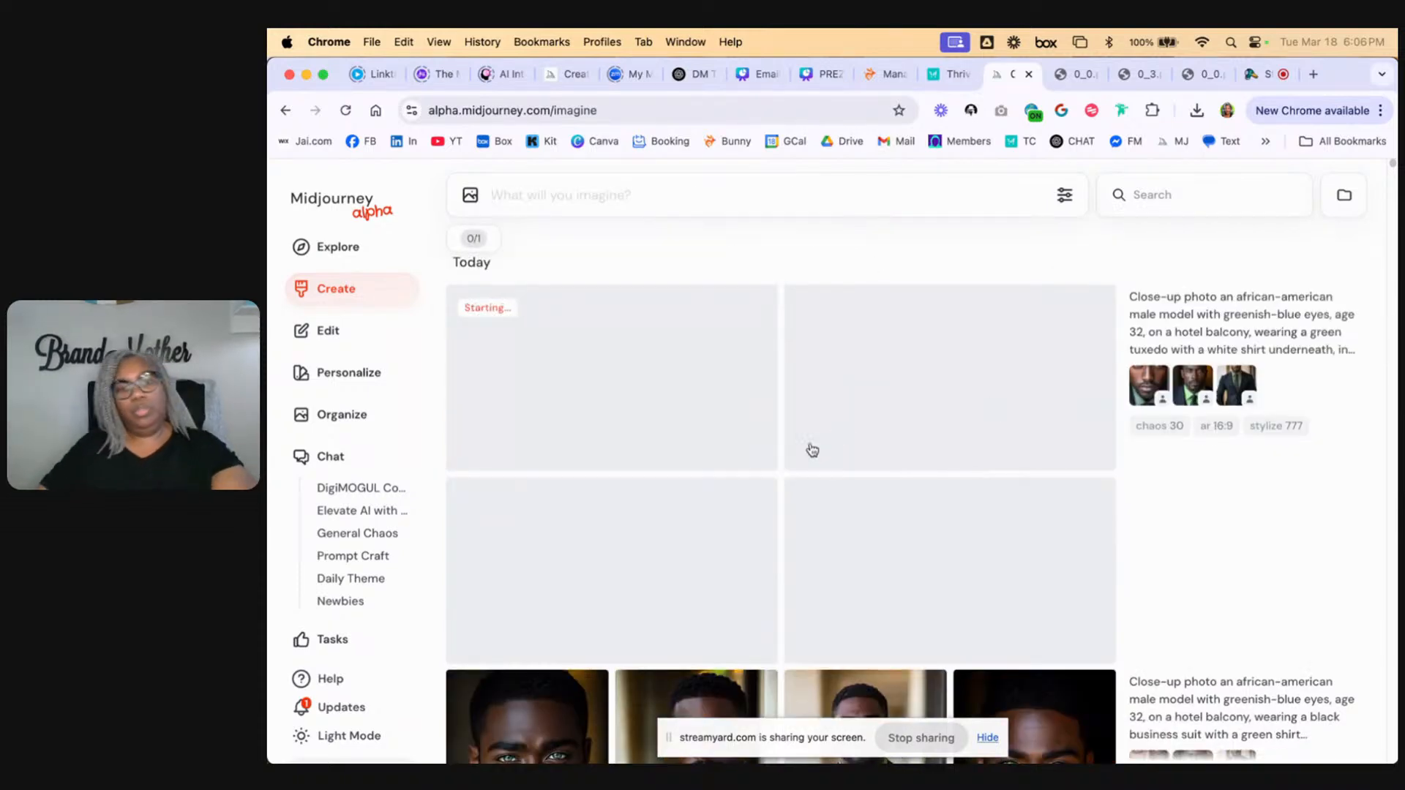
Step: Compare the new green tuxedo images with the earlier black suit portraits for facial consistency
scroll(892, 520, "down", 1)
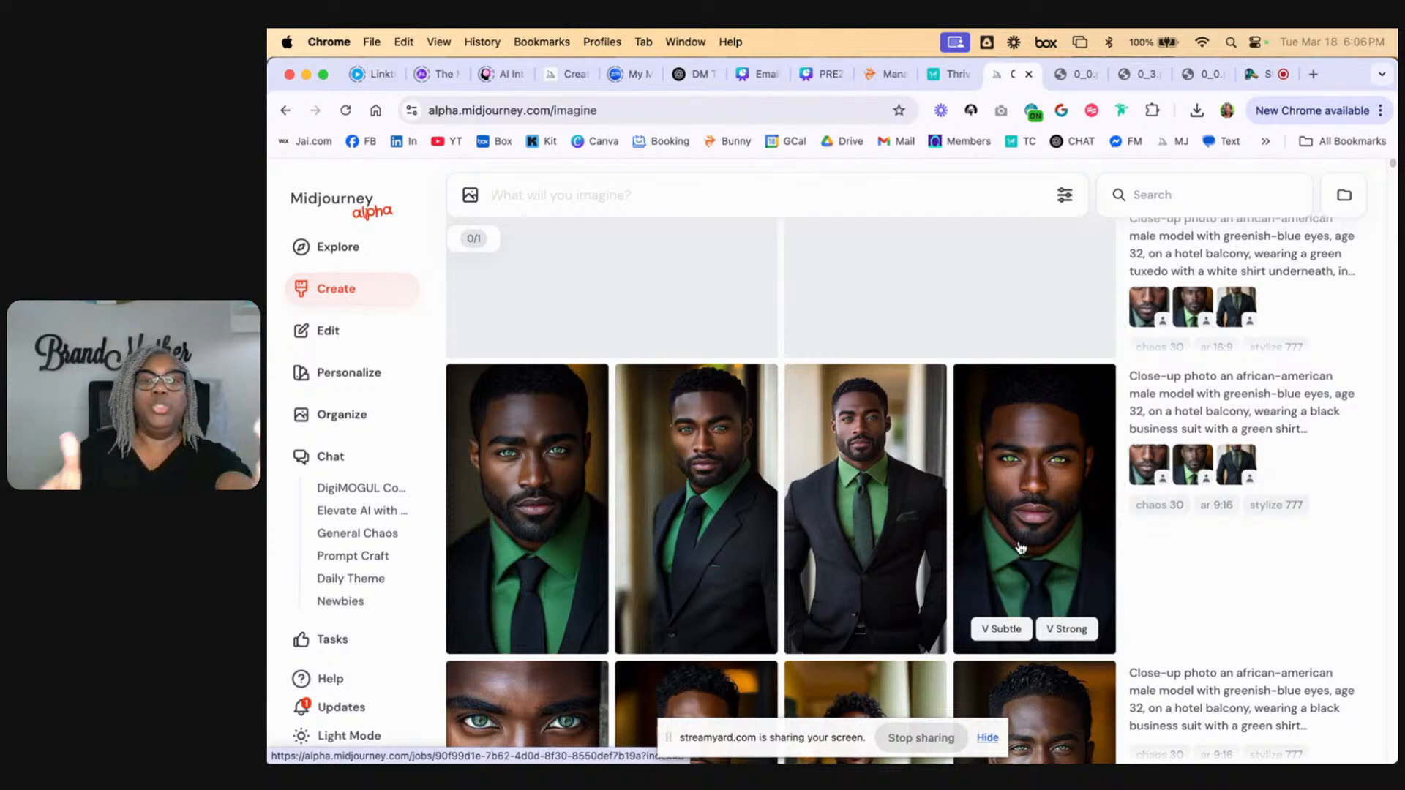
scroll(951, 546, "down", 3)
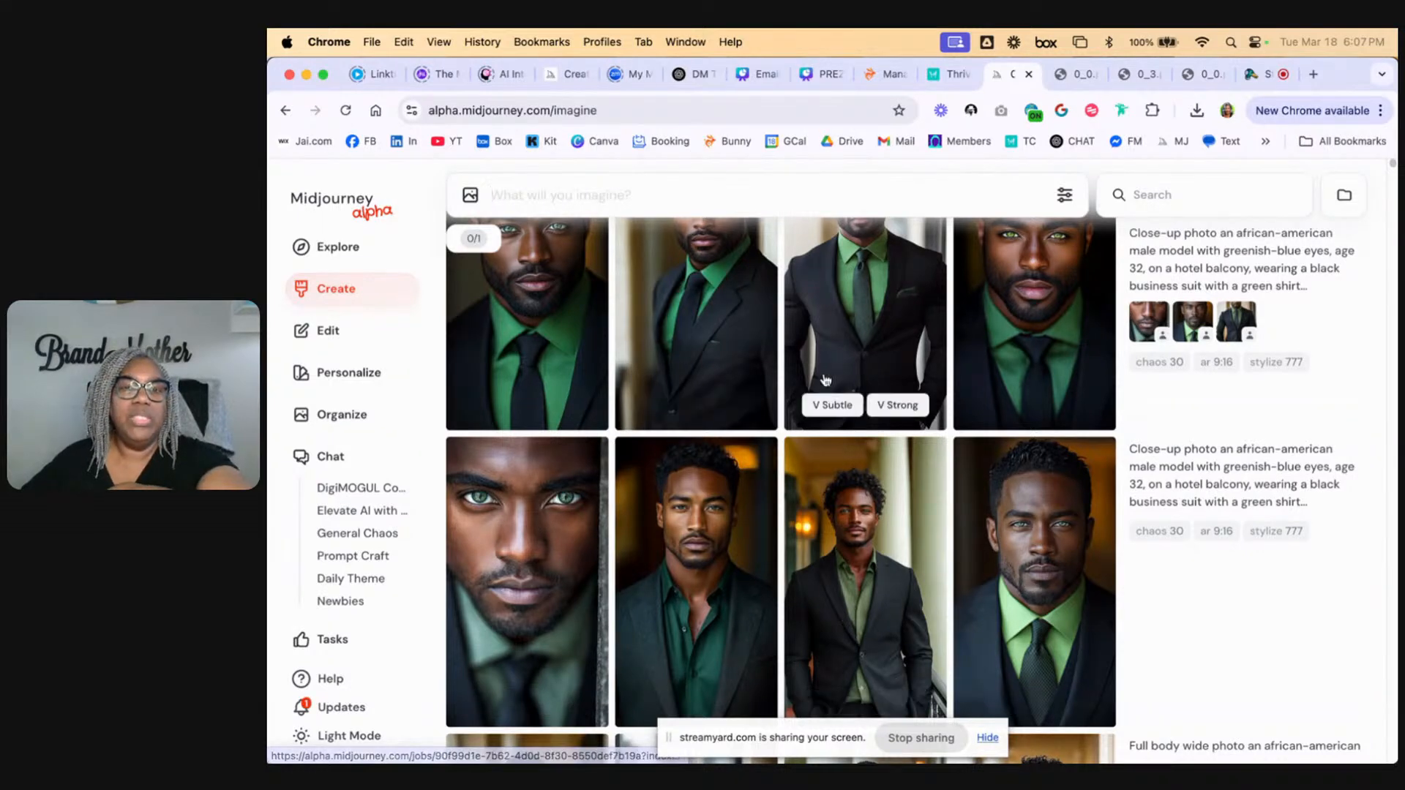
scroll(732, 376, "up", 1)
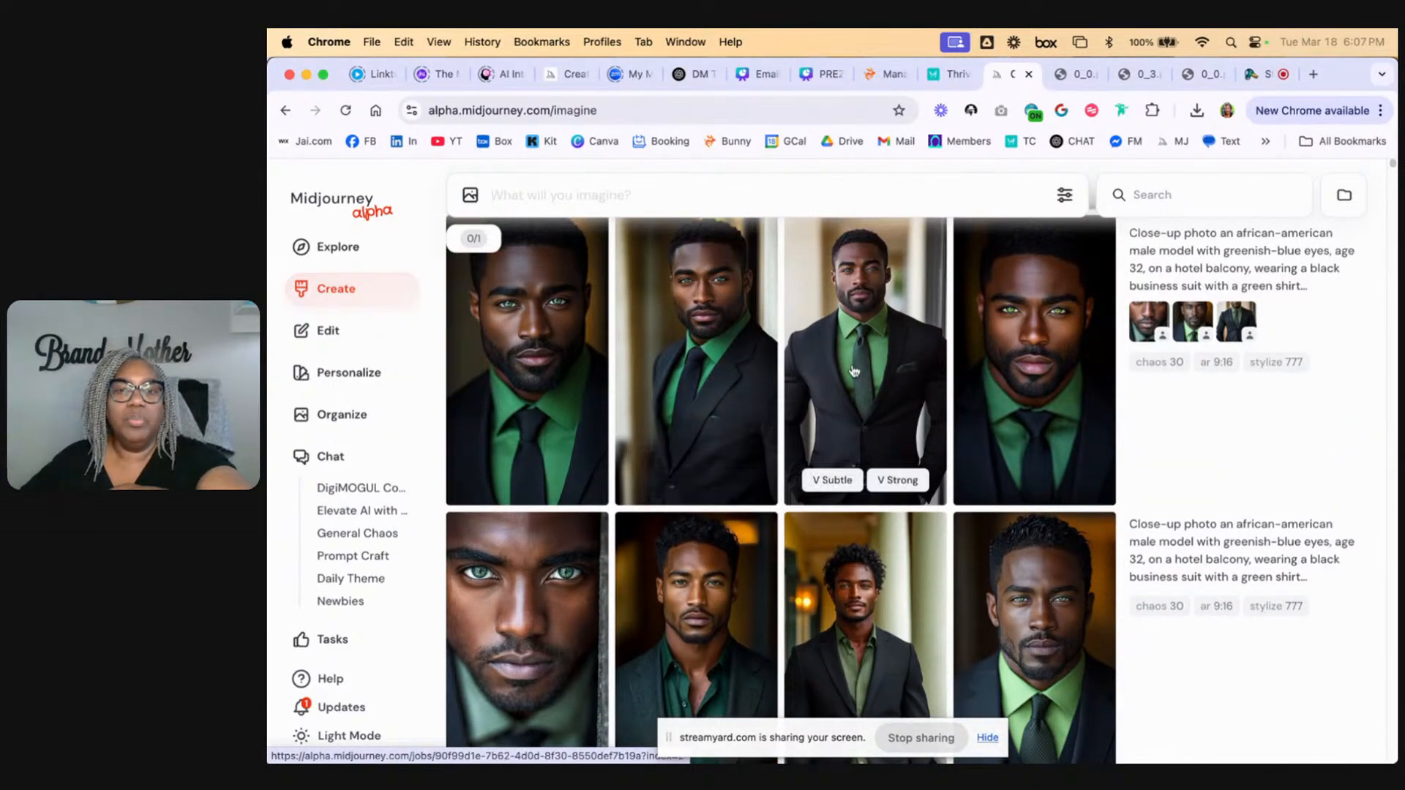
scroll(881, 417, "up", 3)
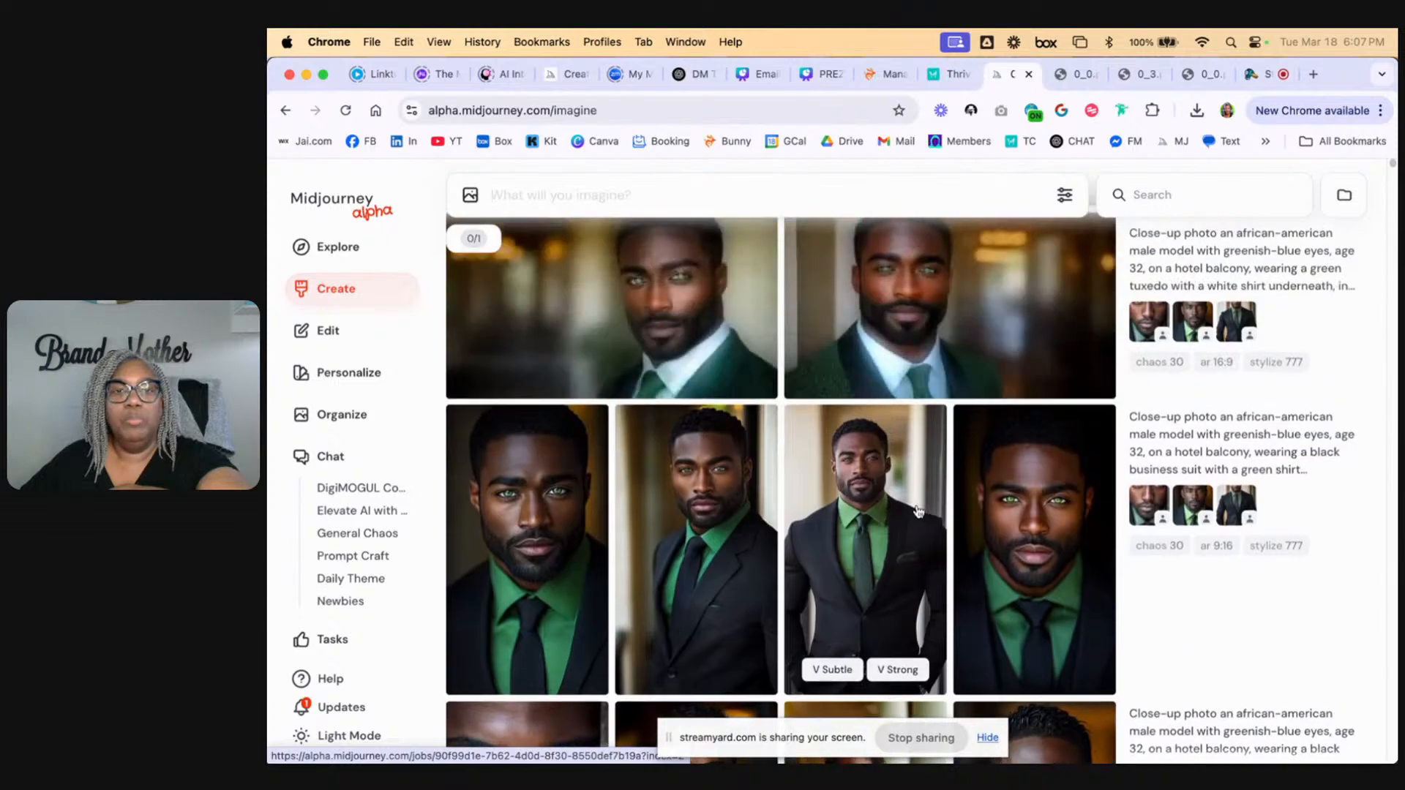
scroll(915, 516, "up", 1)
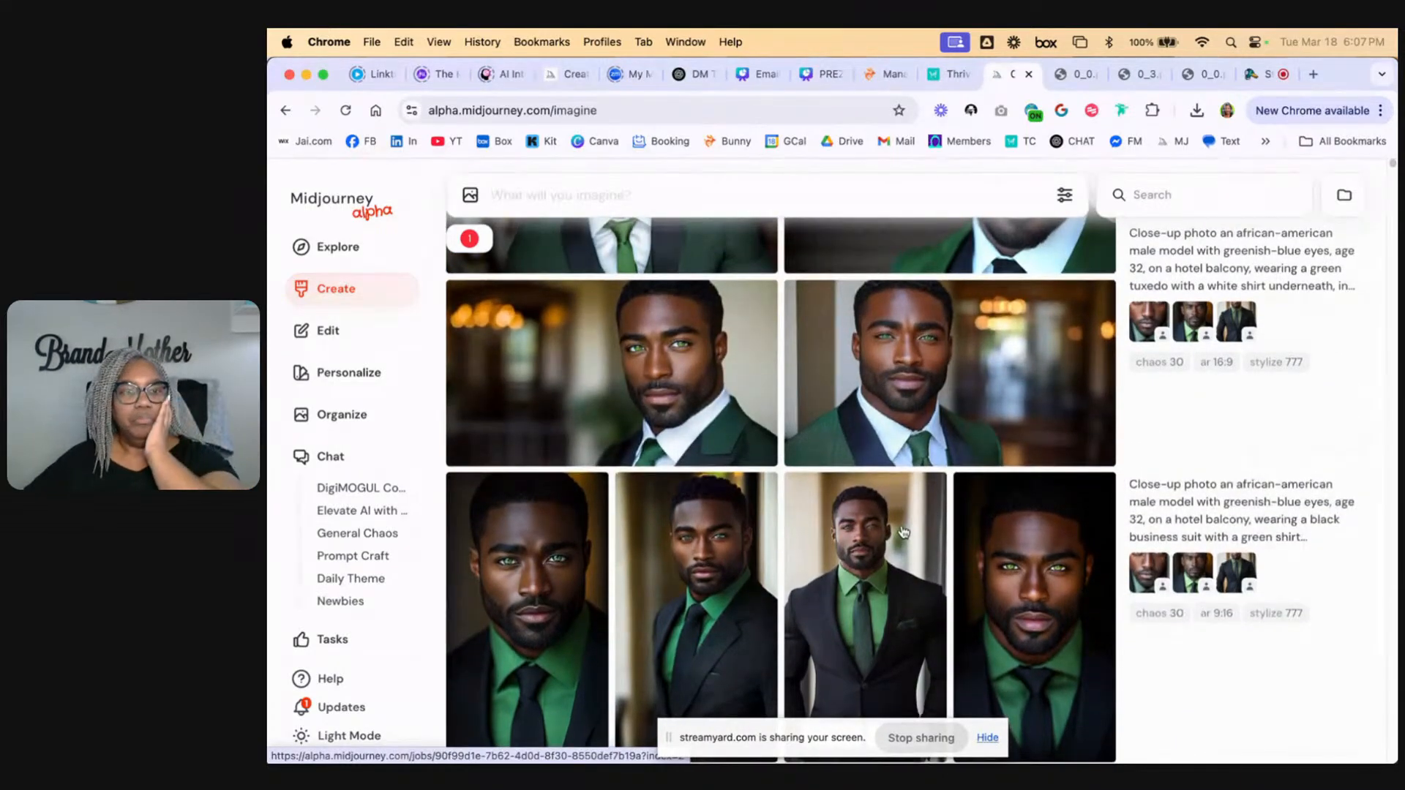
scroll(900, 512, "up", 2)
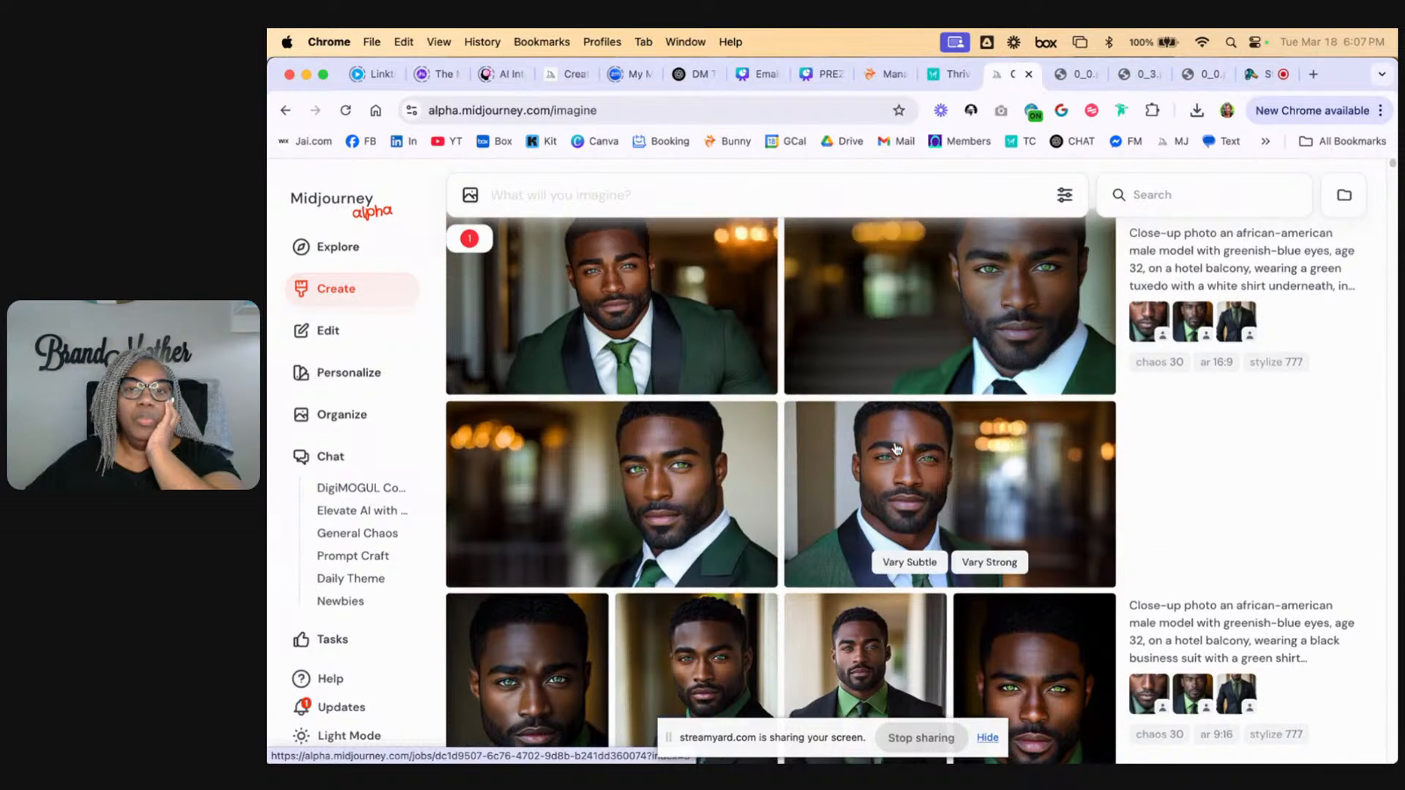
scroll(897, 448, "up", 1)
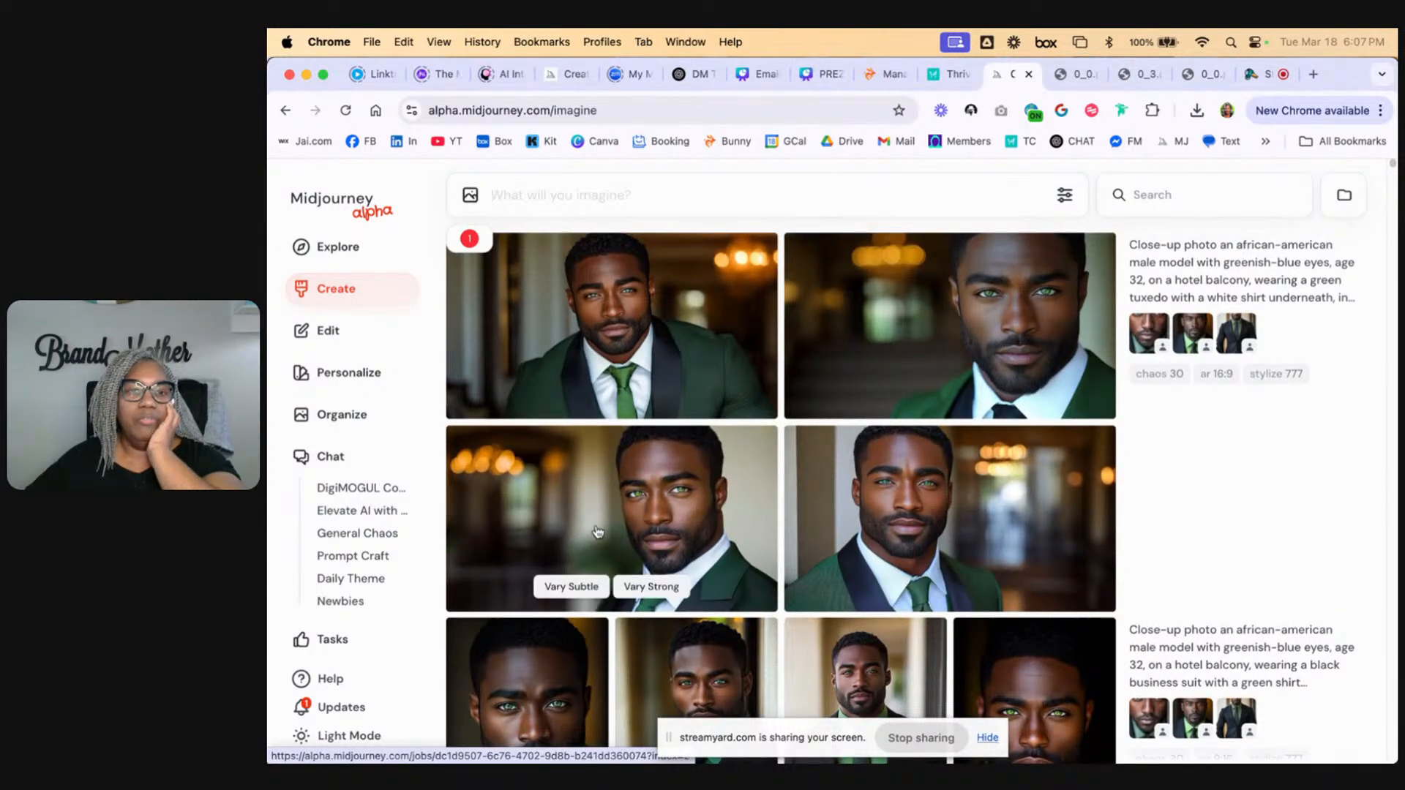
scroll(909, 527, "up", 1)
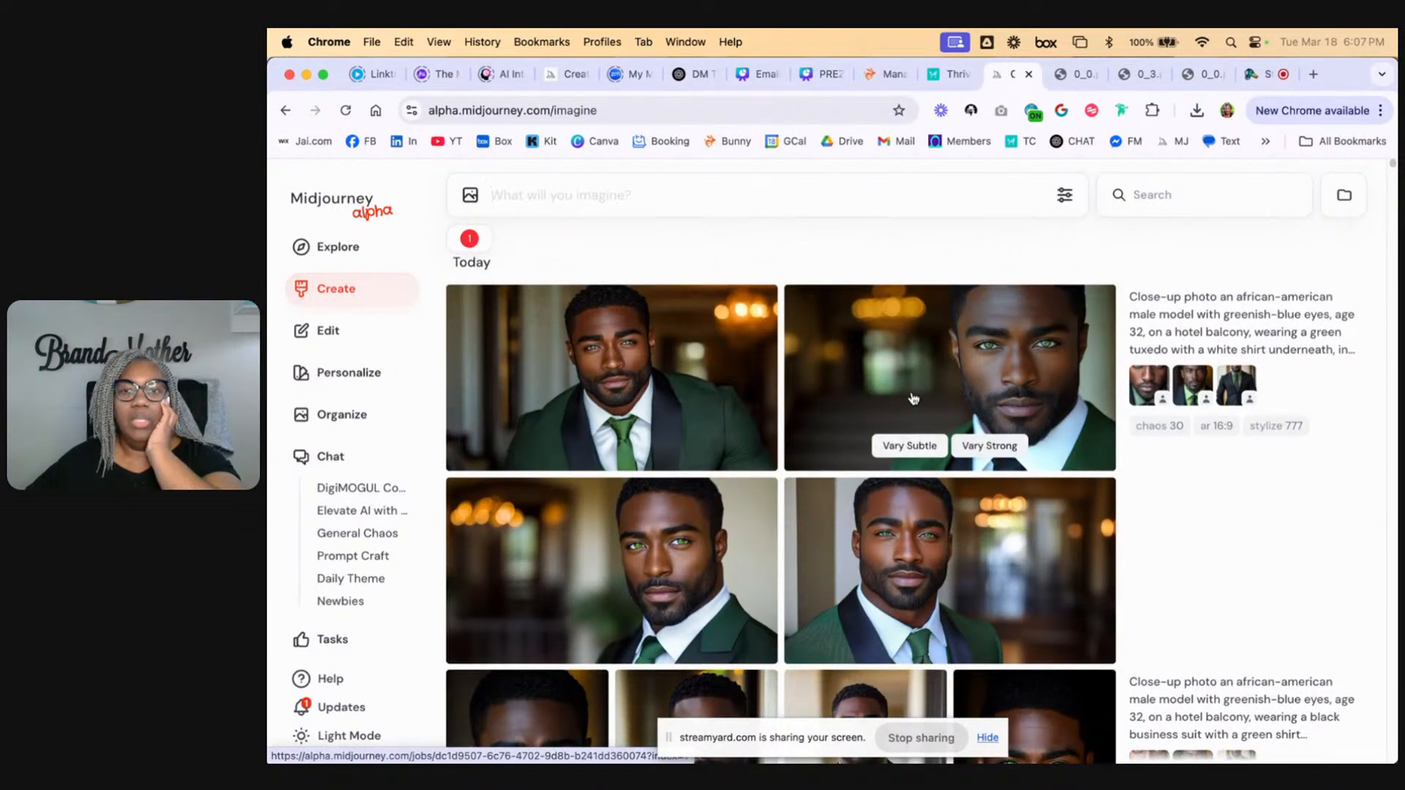
scroll(912, 398, "down", 4)
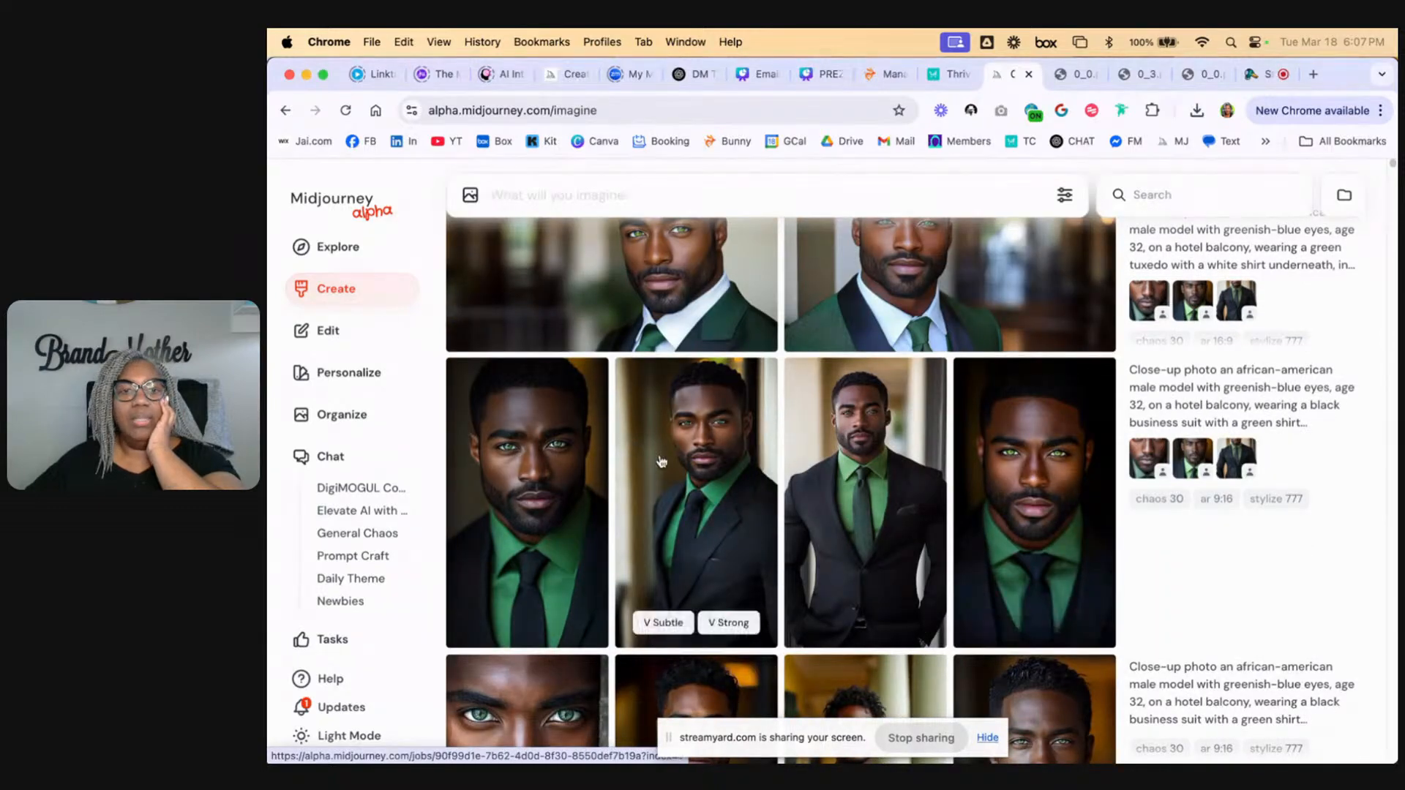
scroll(739, 479, "up", 3)
scroll(805, 474, "down", 1)
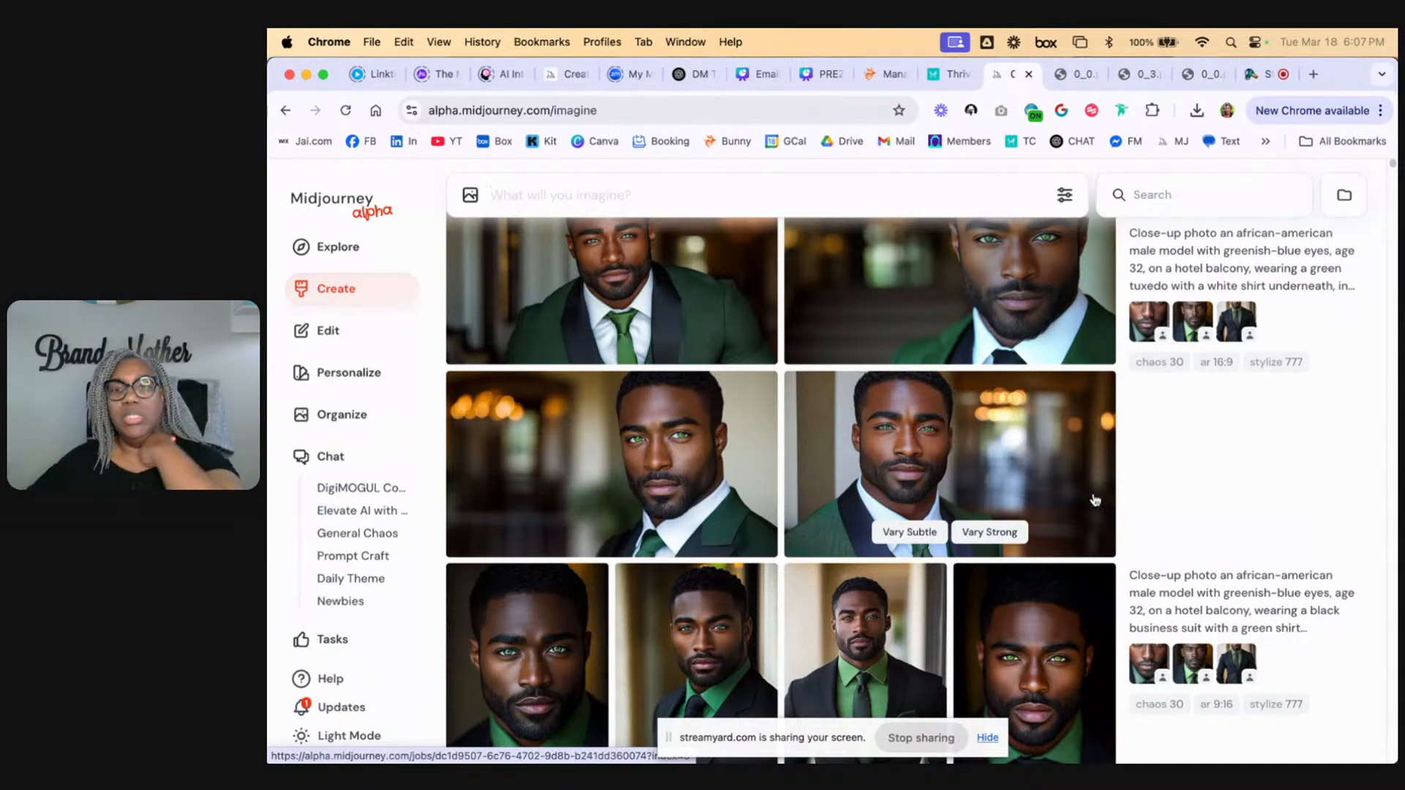
Step: Reuse the green tuxedo prompt with its character references and replace "tuxedo" with "swim trunks"
left_click(1202, 550)
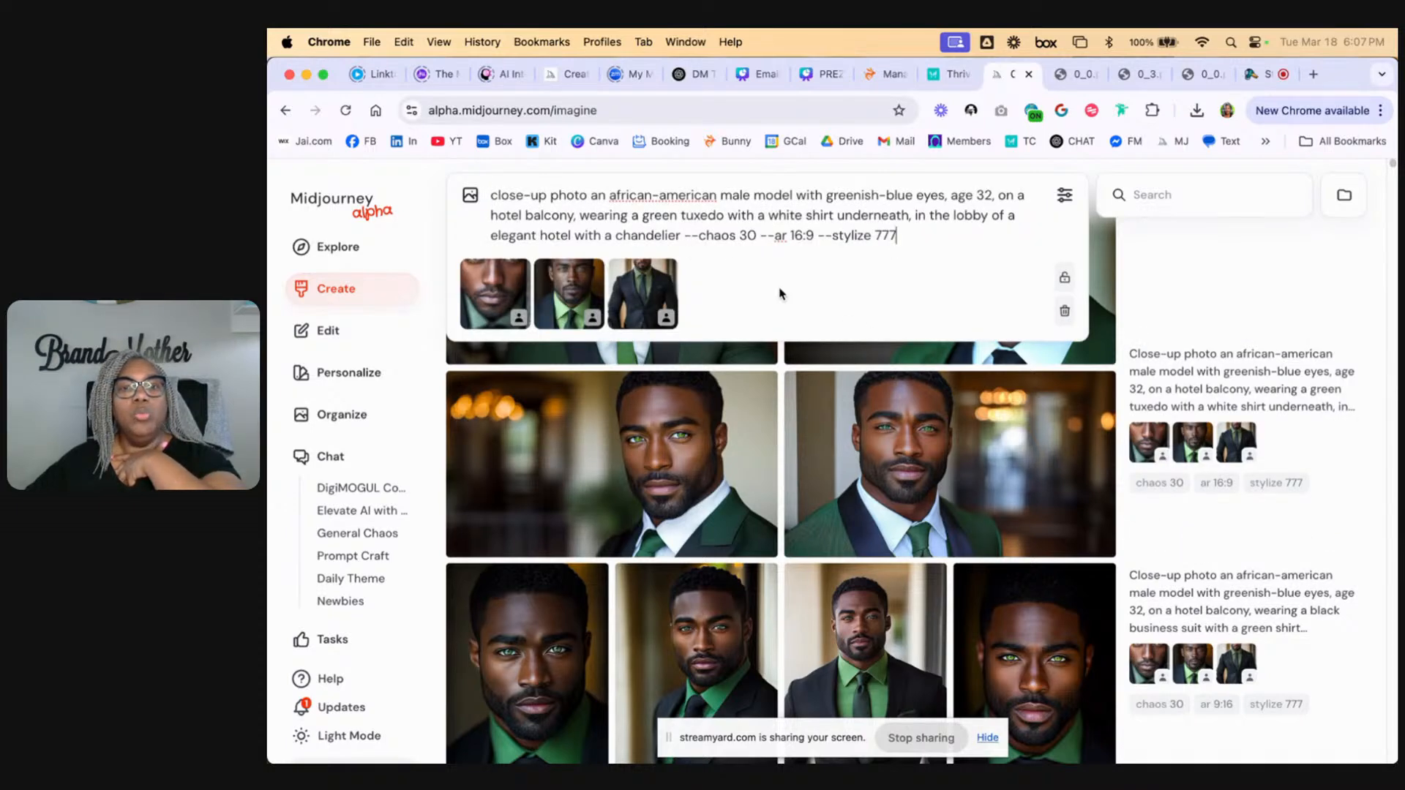
scroll(922, 461, "up", 3)
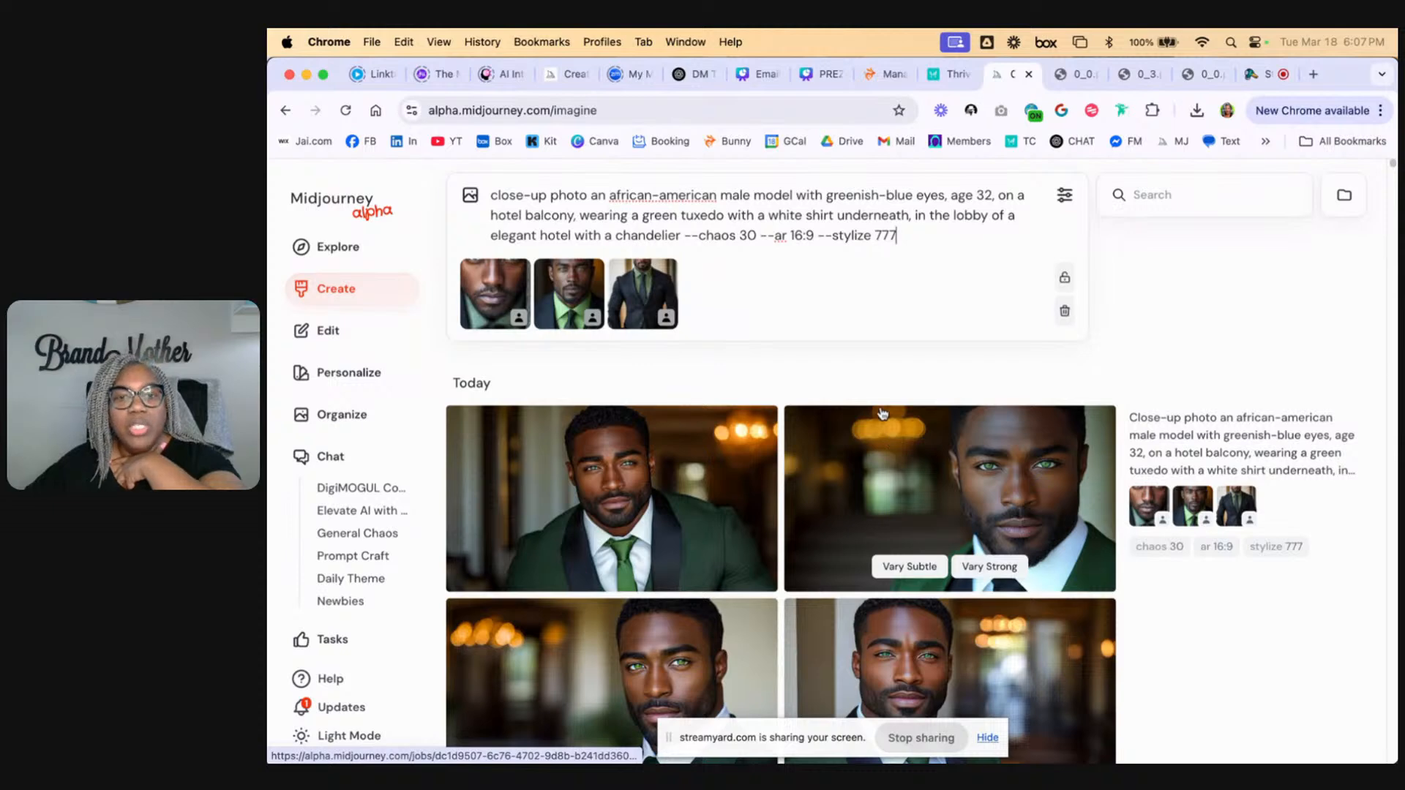
scroll(951, 449, "down", 3)
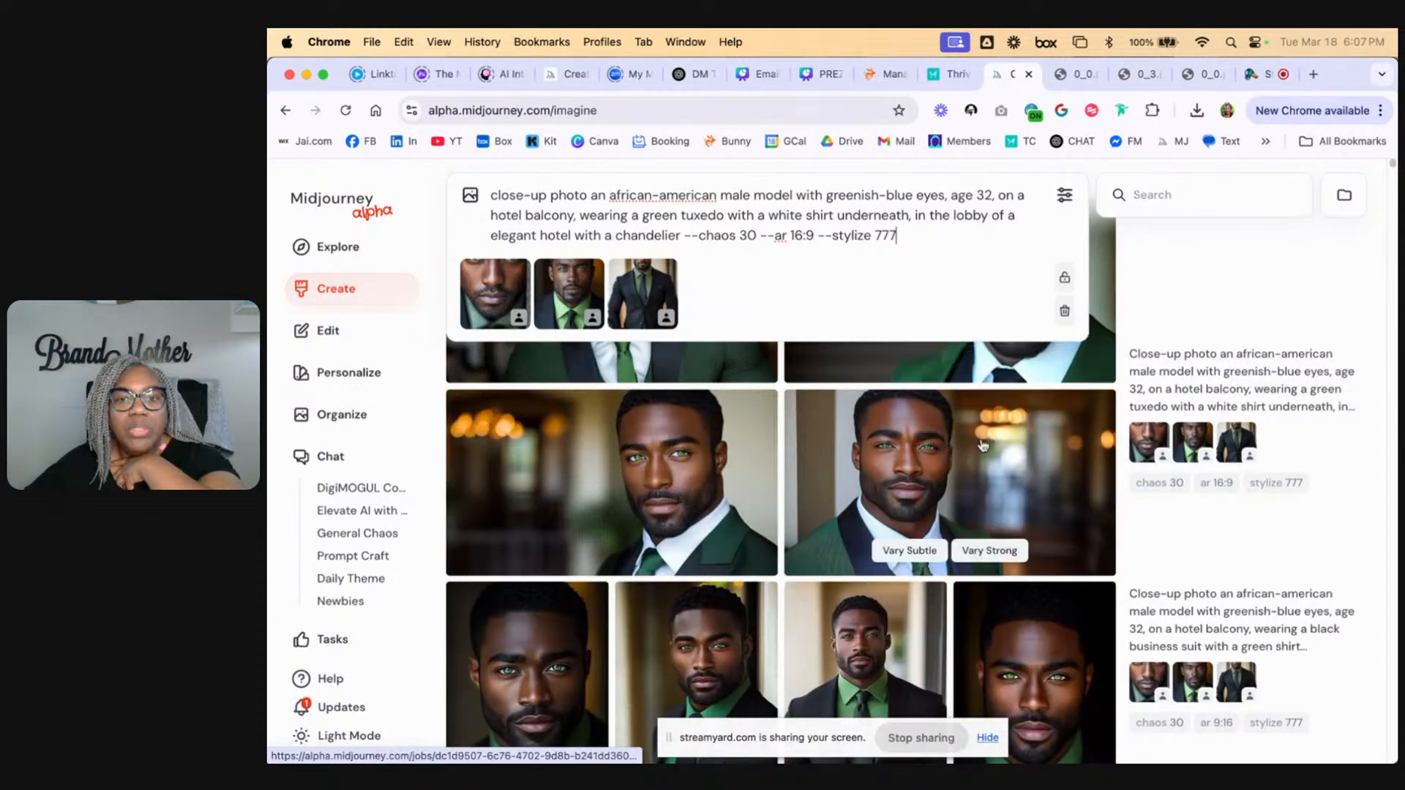
scroll(924, 525, "up", 1)
scroll(924, 525, "up", 3)
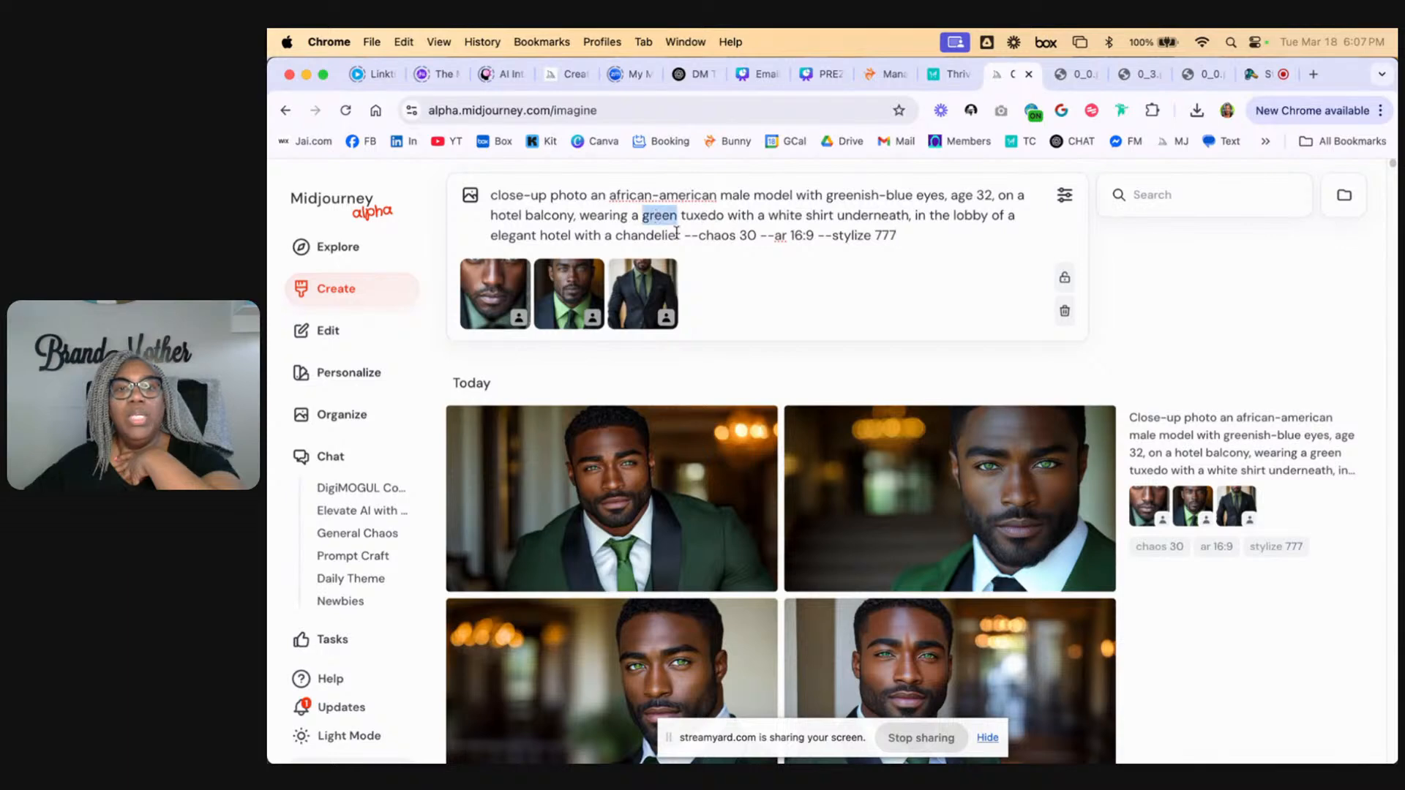
double_click(701, 216)
type("swim")
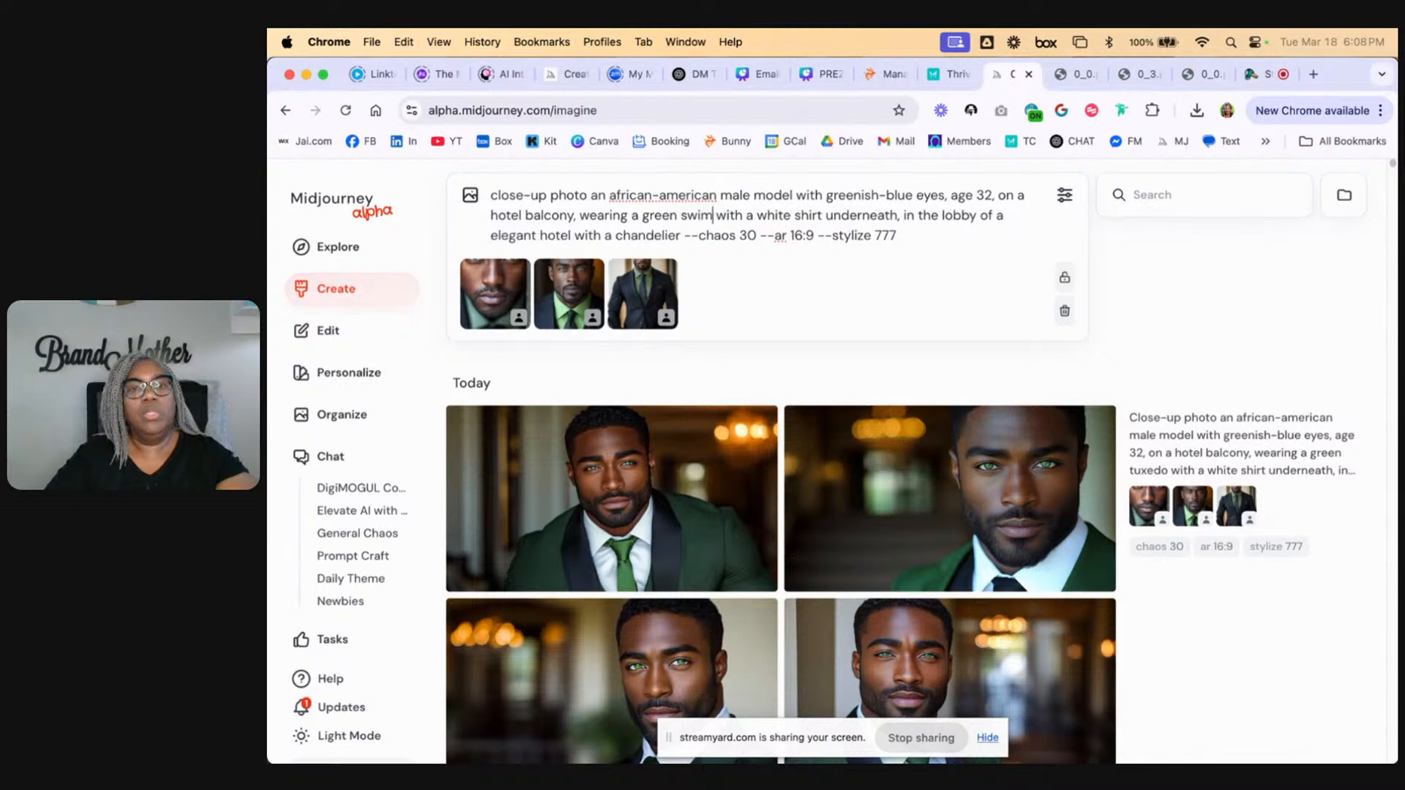
type(" trunk")
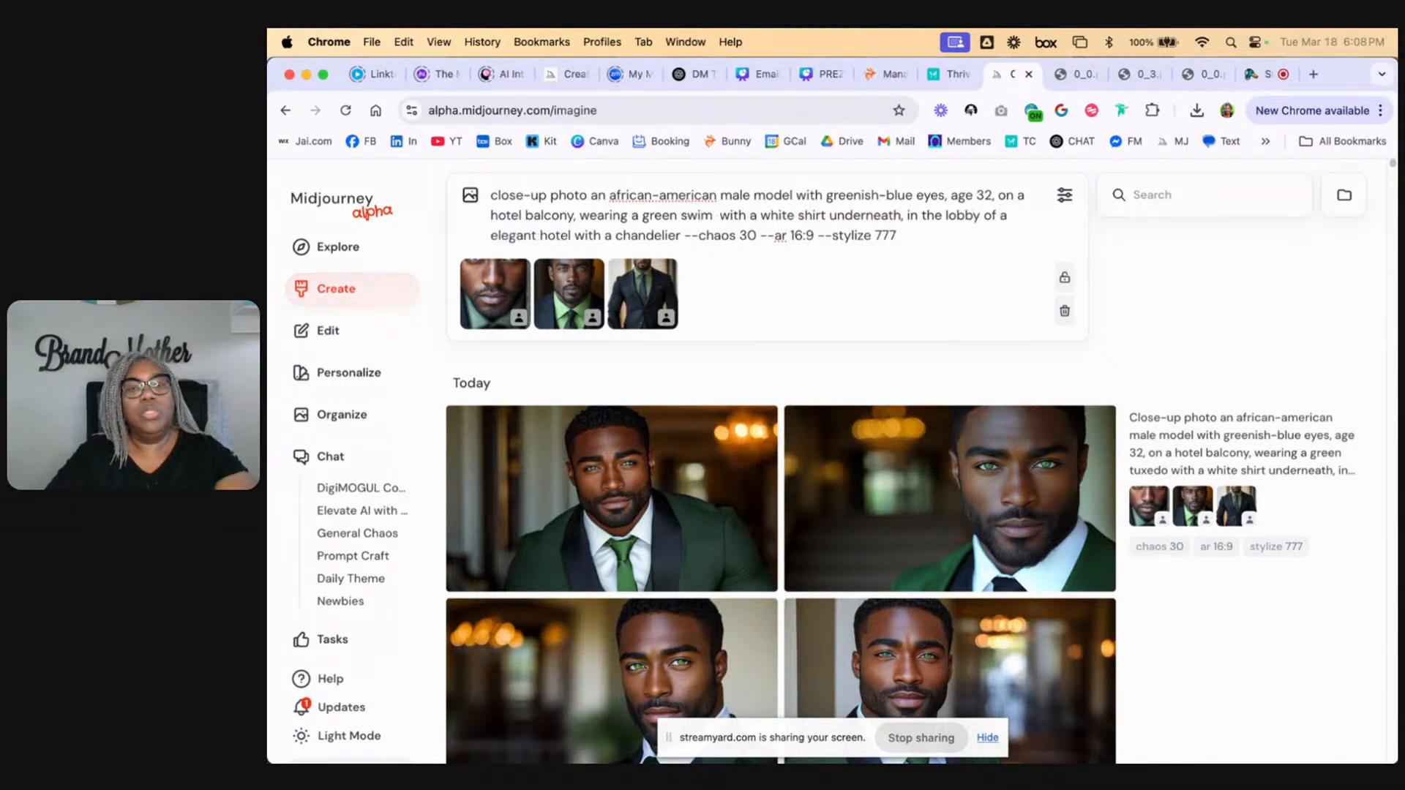
type("s")
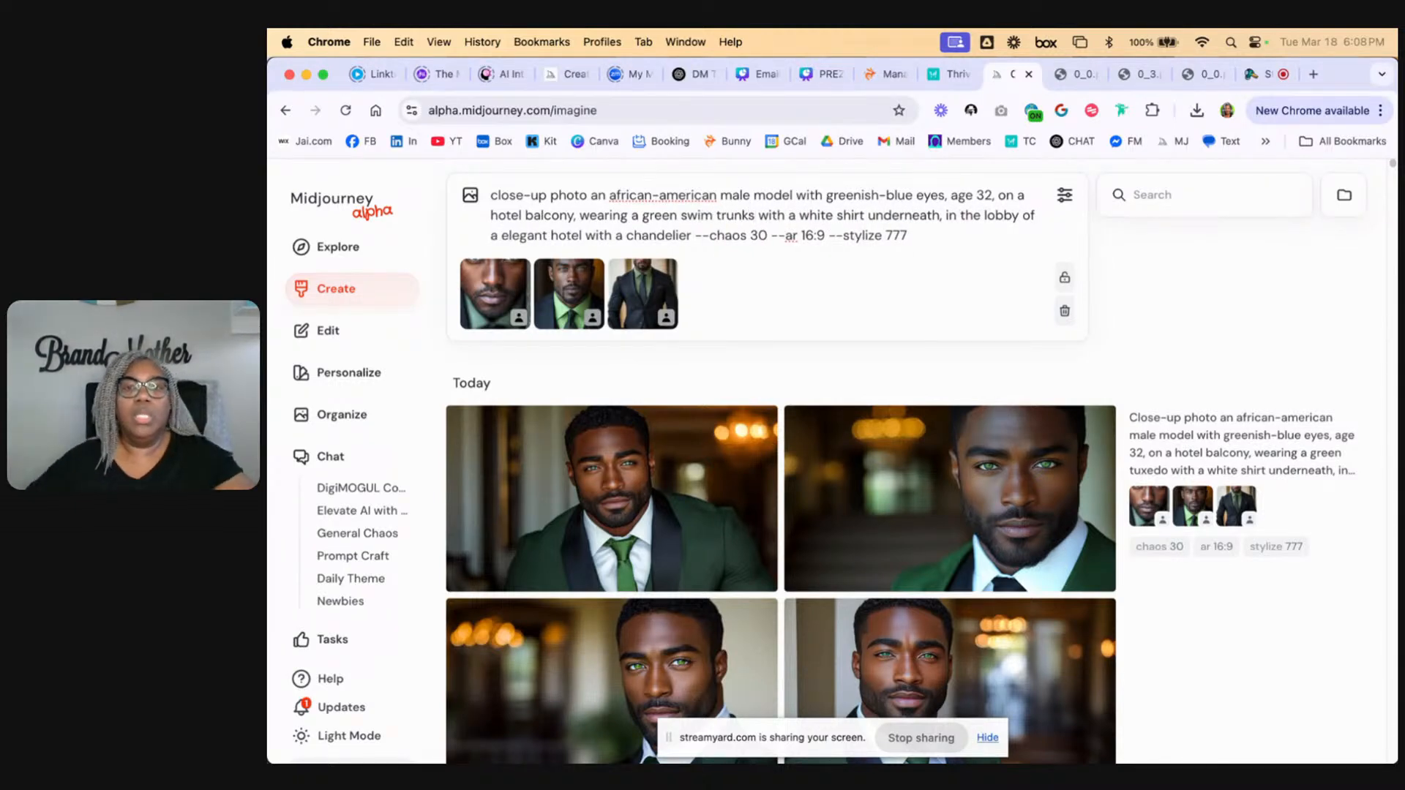
Step: Replace the white shirt and hotel lobby description in the prompt with "beside a luxury pool"
left_click_drag(761, 216, 692, 233)
type("beside a lu")
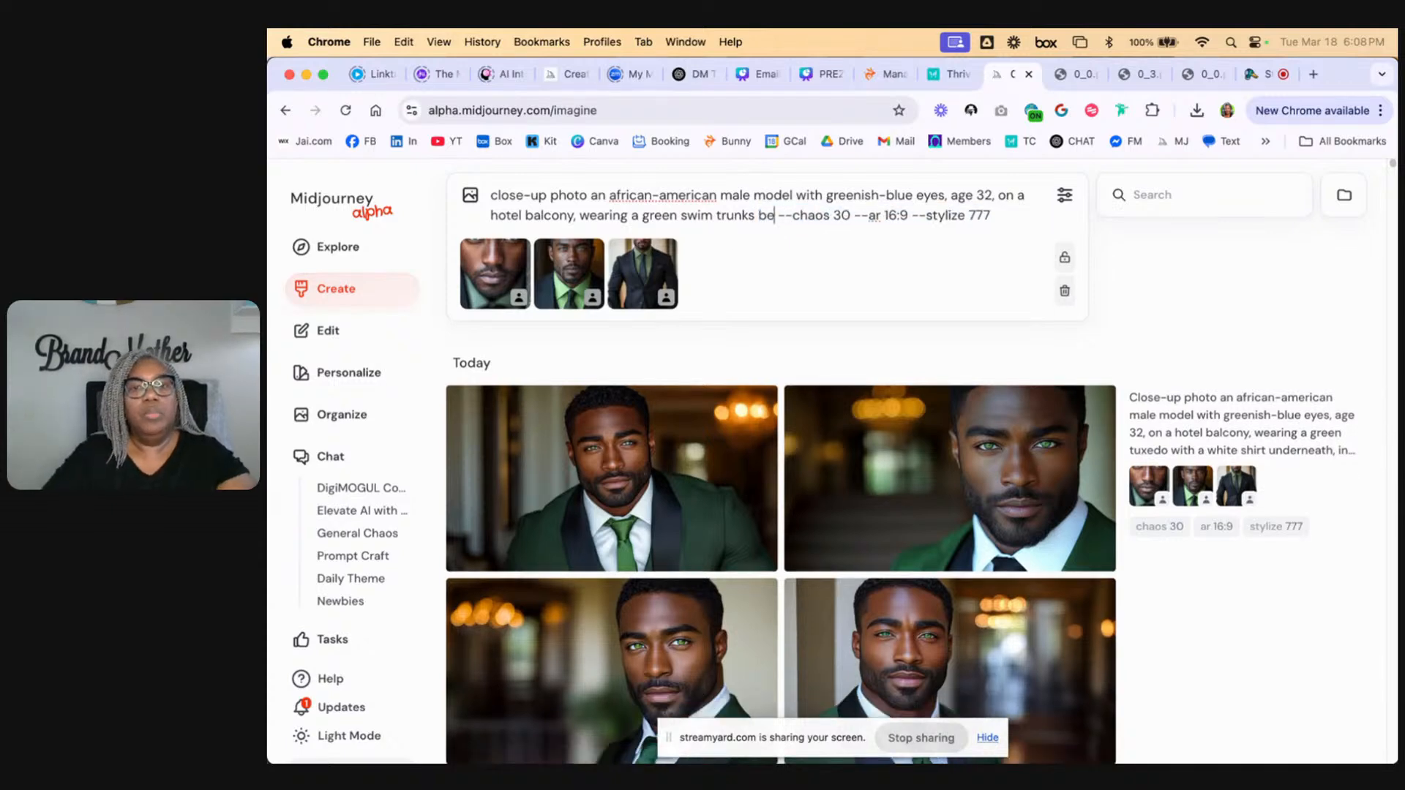
type("xry p")
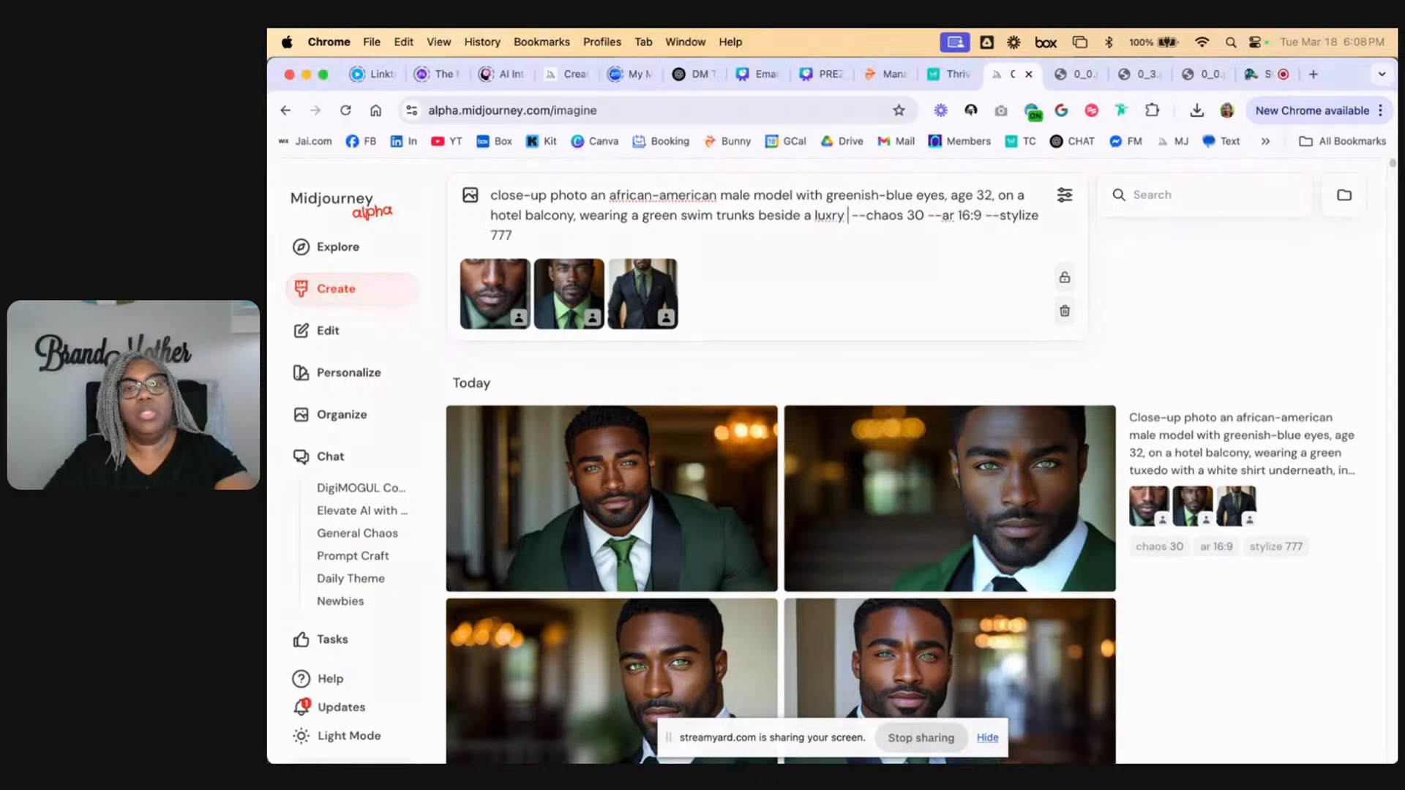
key("BackSpace")
key("BackSpace")
key("BackSpace")
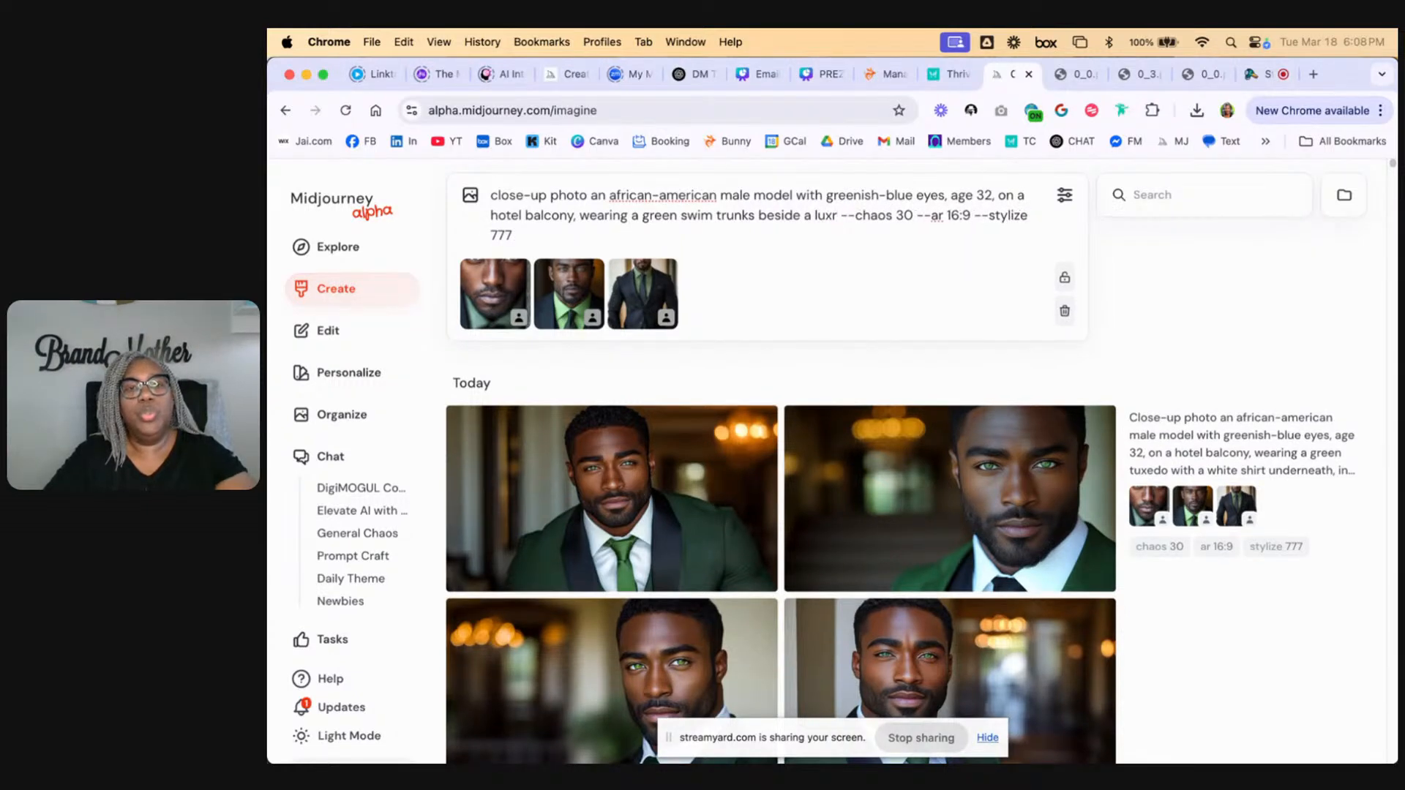
key("BackSpace")
type("ury p9o")
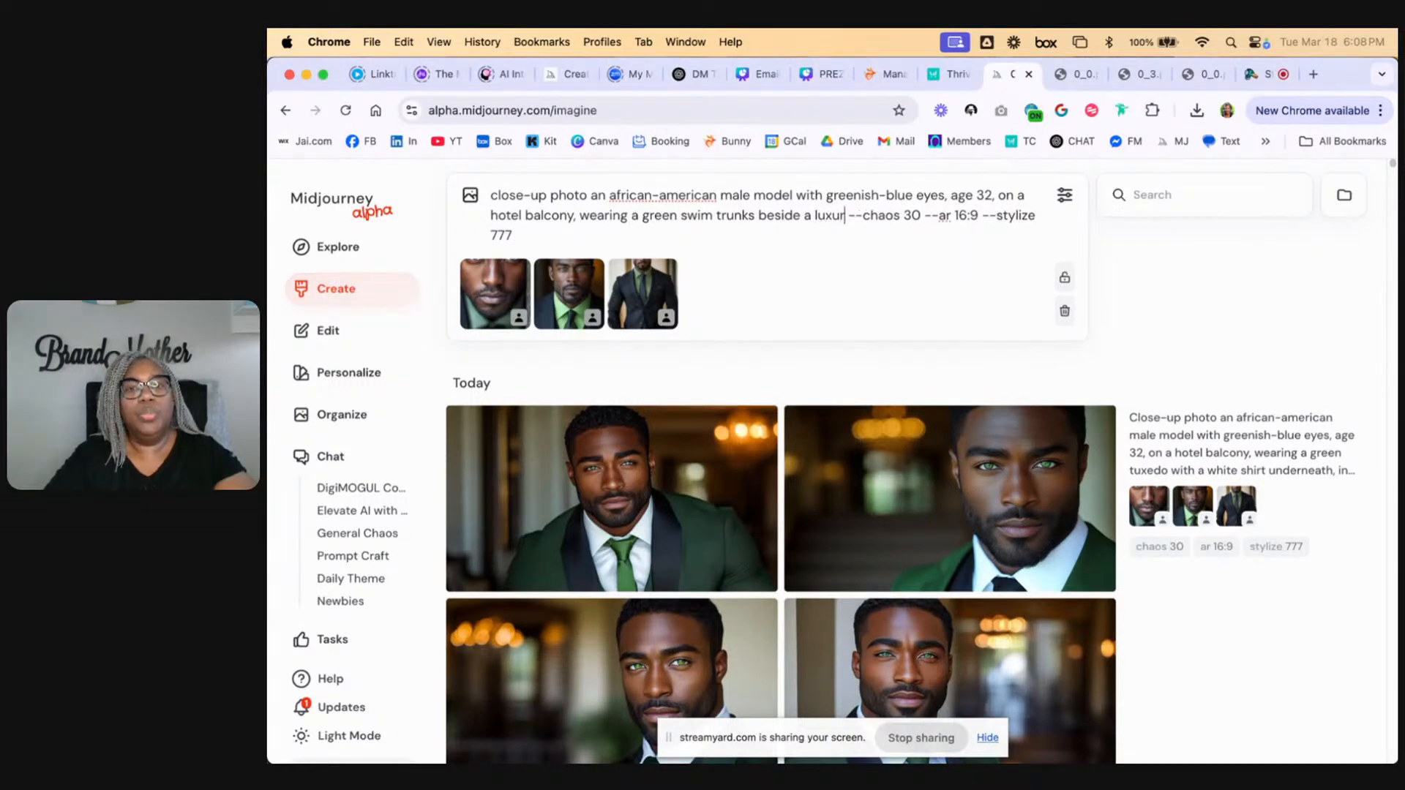
key("BackSpace")
key("BackSpace")
type("ool")
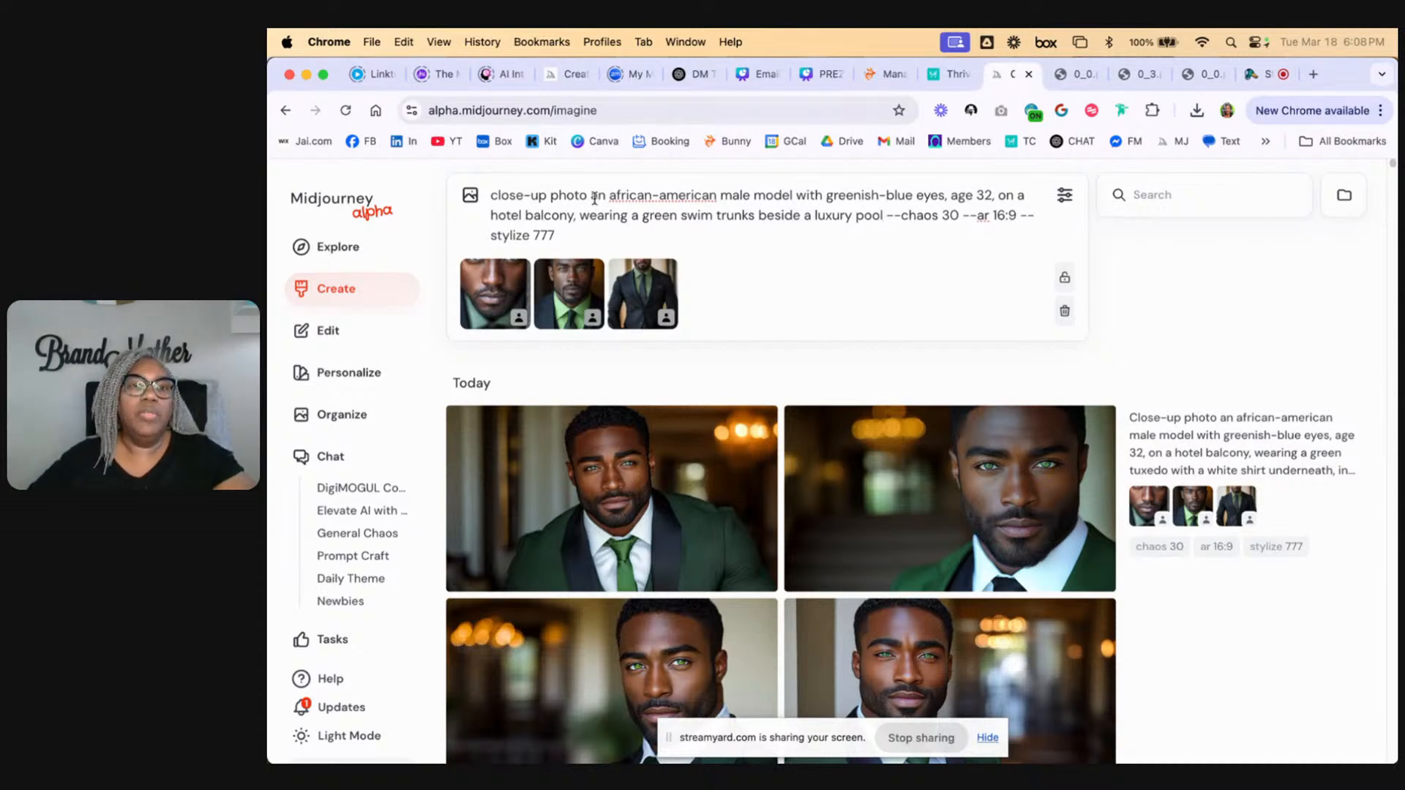
Step: Replace "close-up photo" in the prompt with "lifestyle photo of" and generate the green swim trunks images
left_click_drag(587, 196, 487, 198)
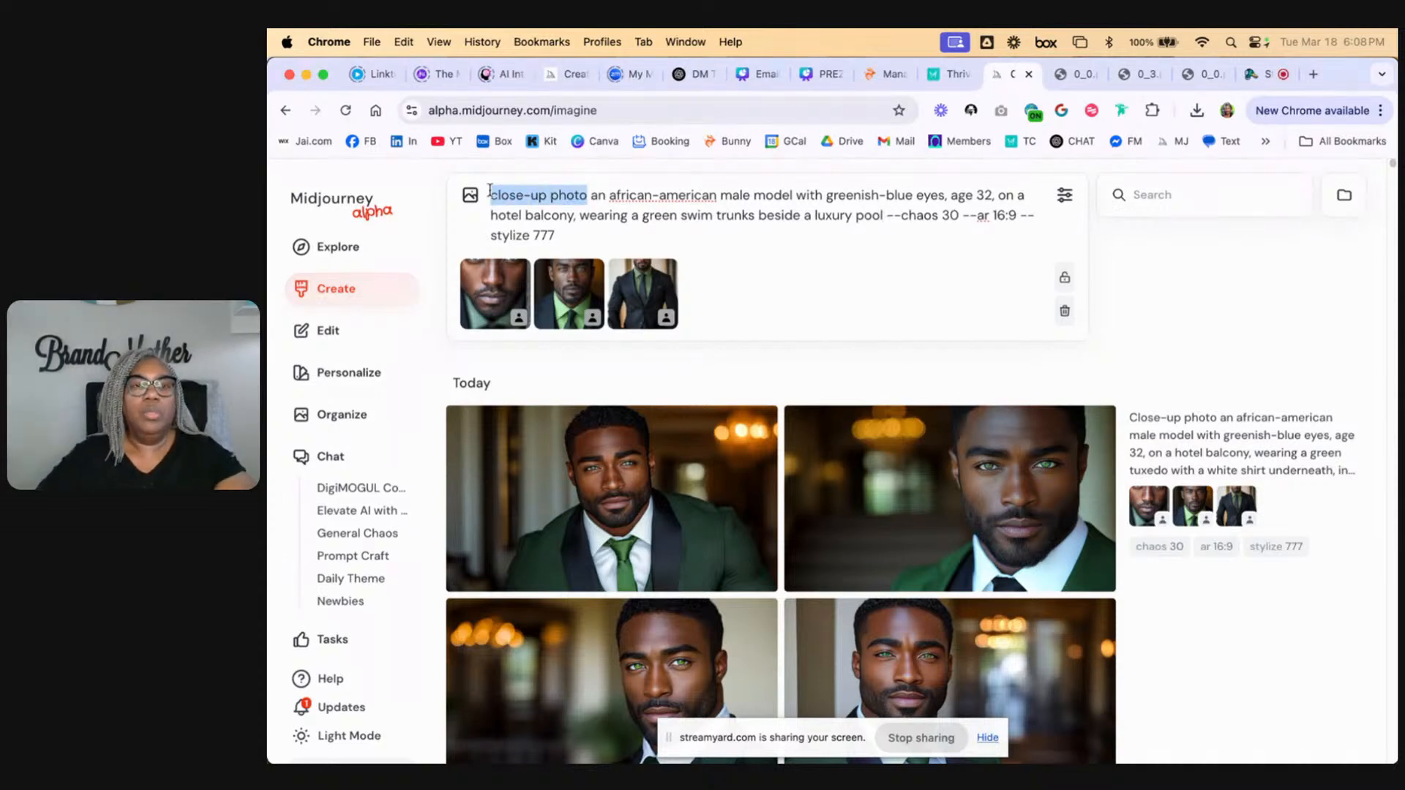
type("lifestyle")
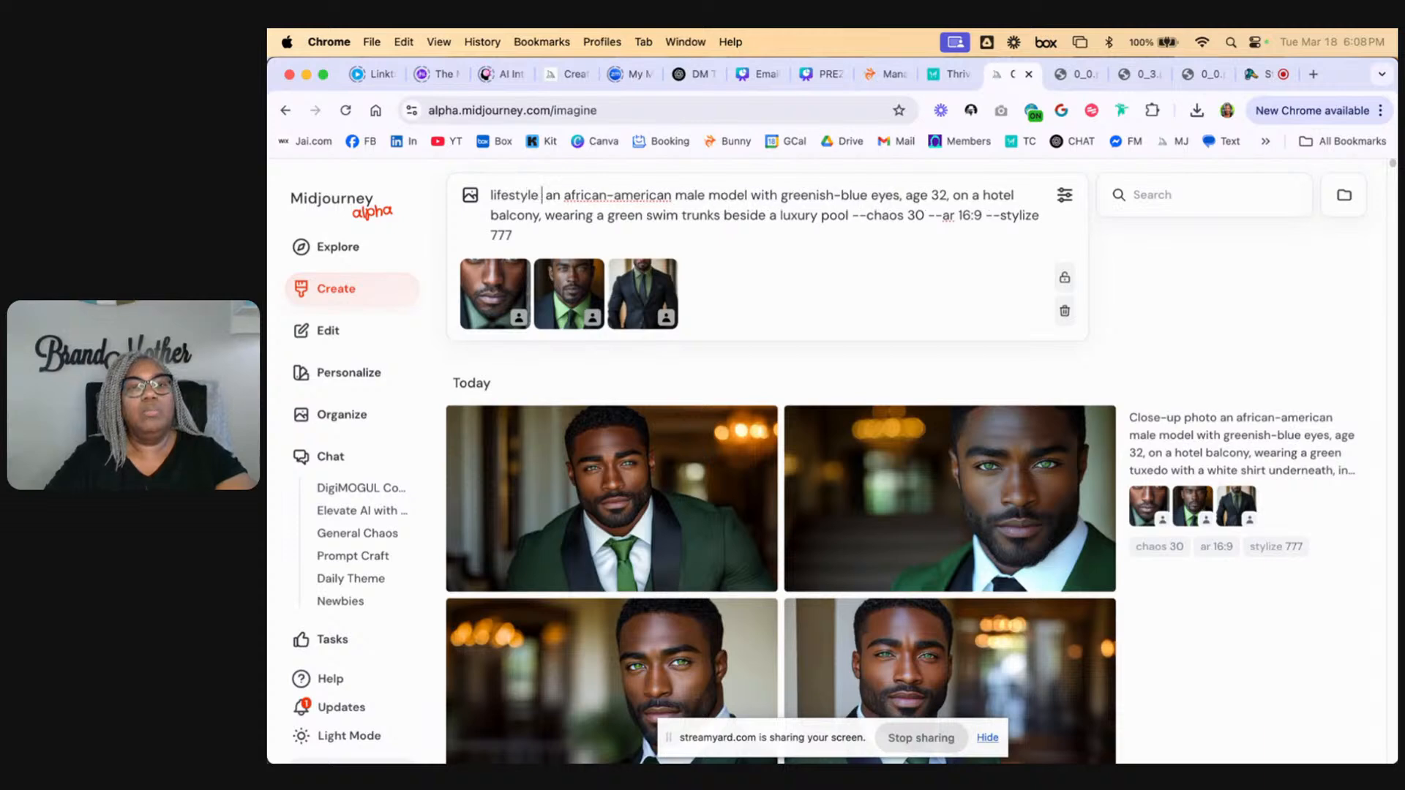
type(" photo")
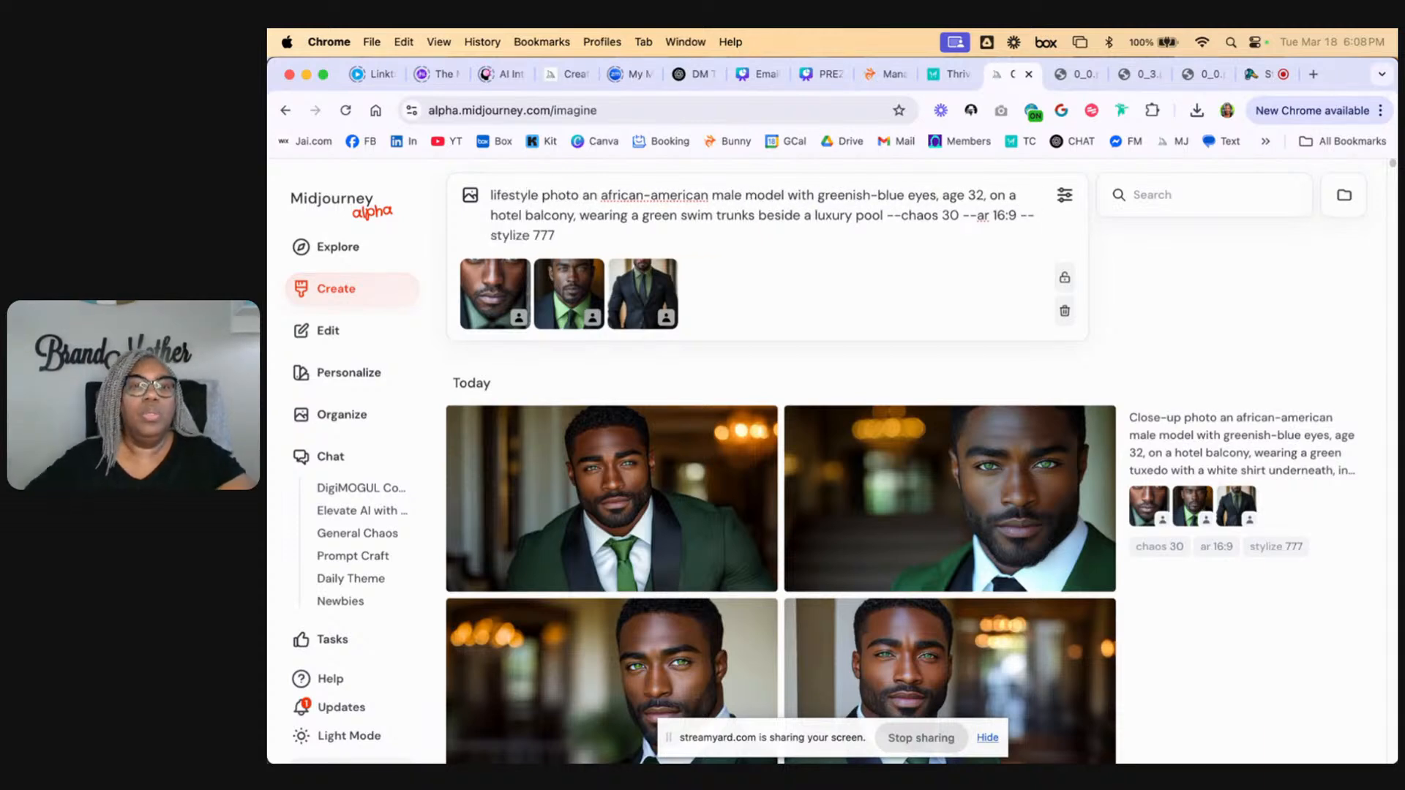
type(" of")
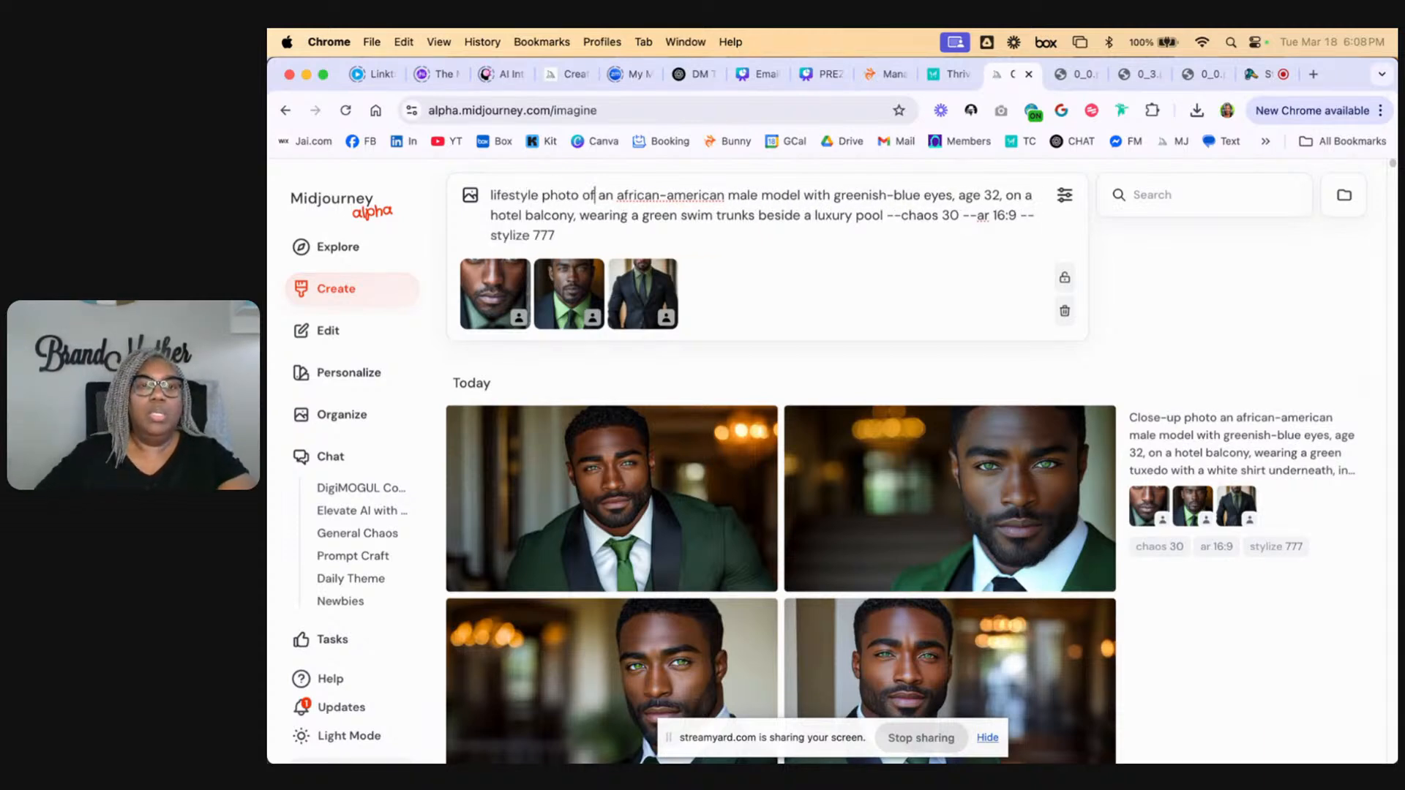
key("Return")
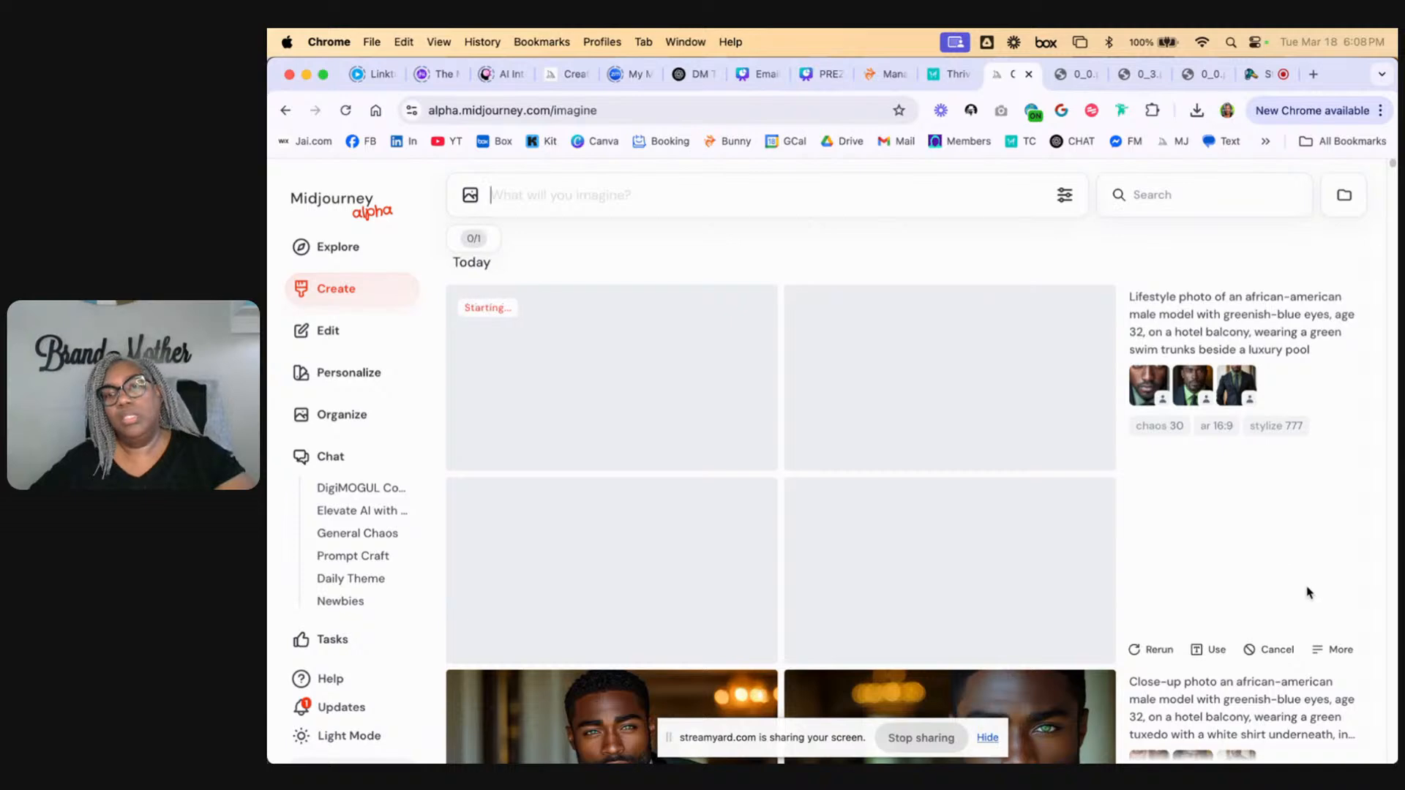
Step: Reuse the swim trunks prompt with its character references, change "green" to "pink", and generate the images
left_click(1208, 651)
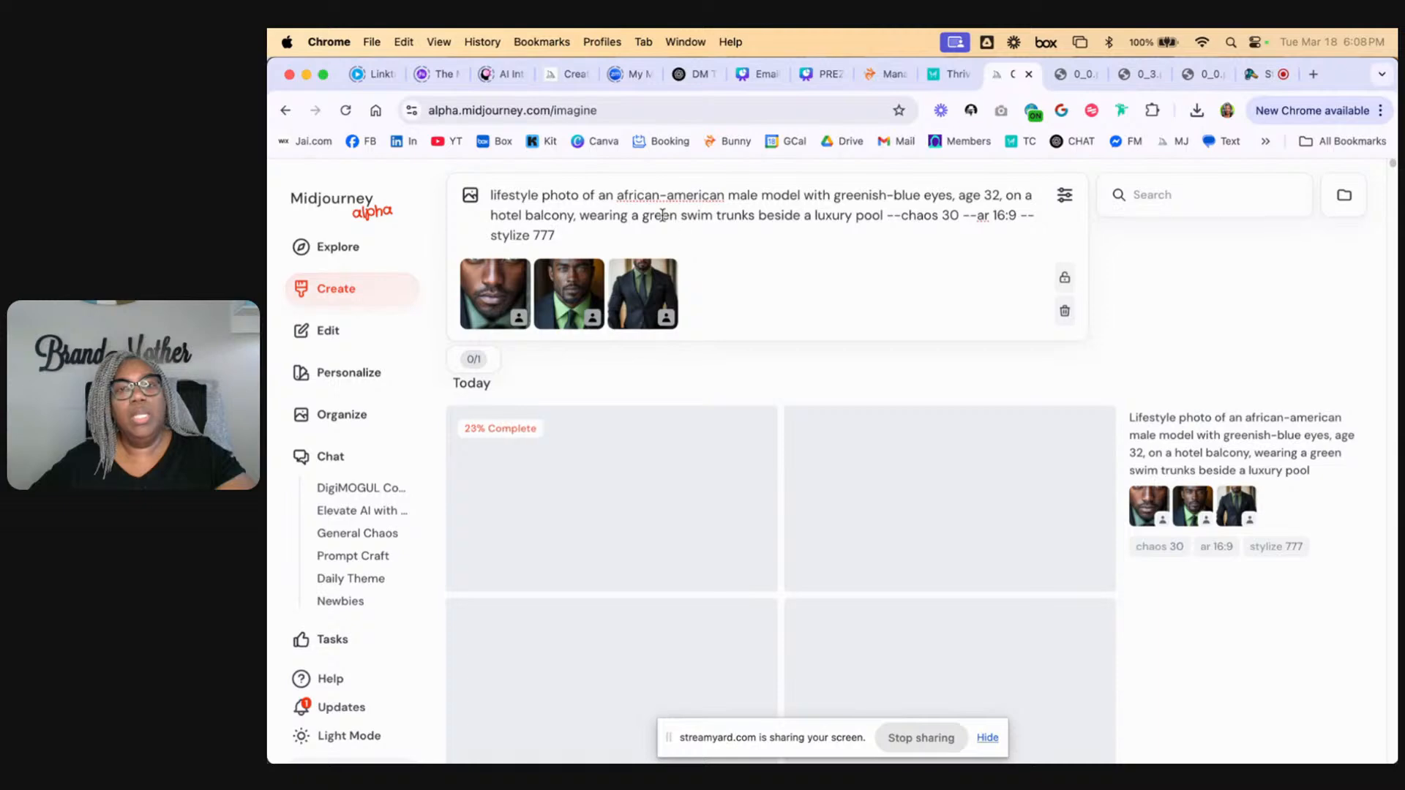
double_click(662, 215)
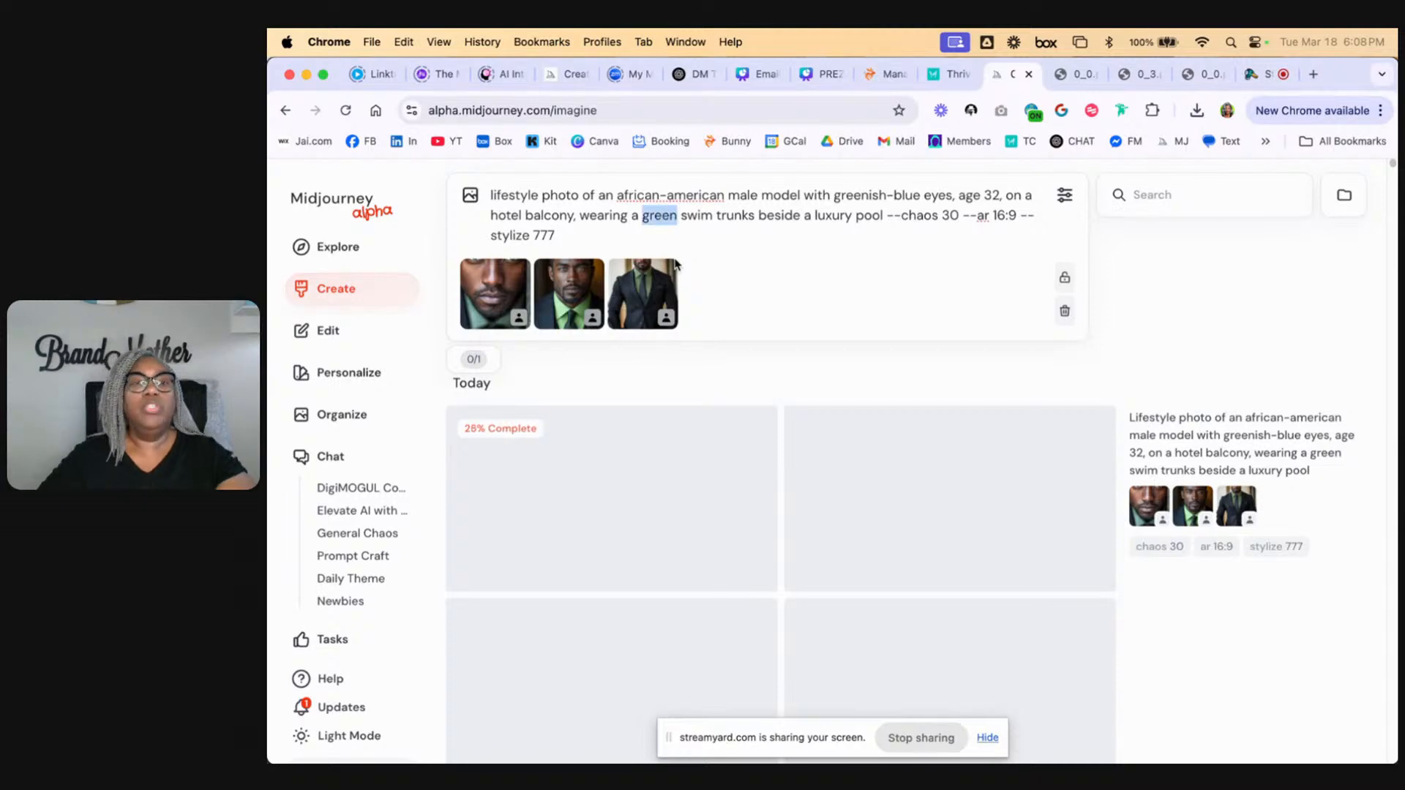
type("pink")
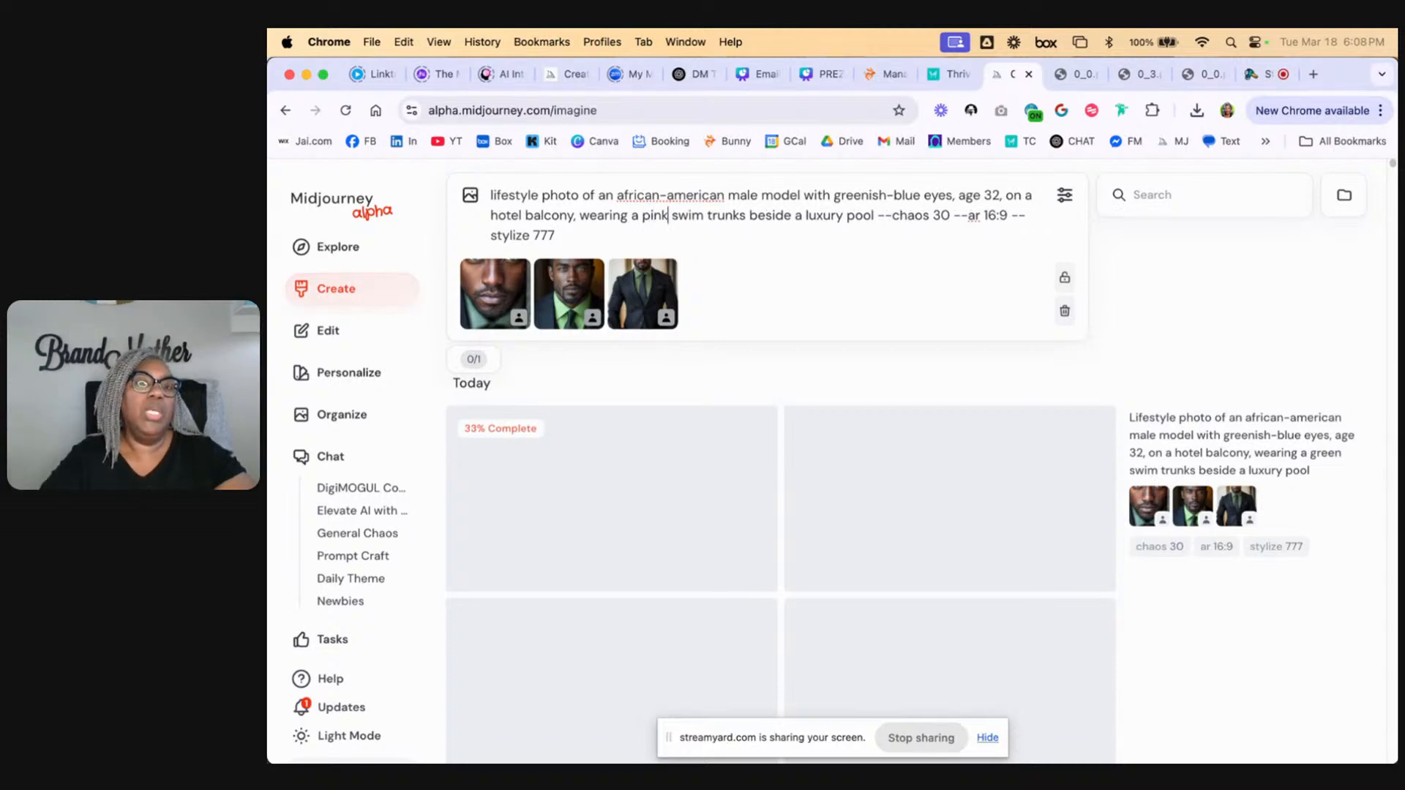
key("Return")
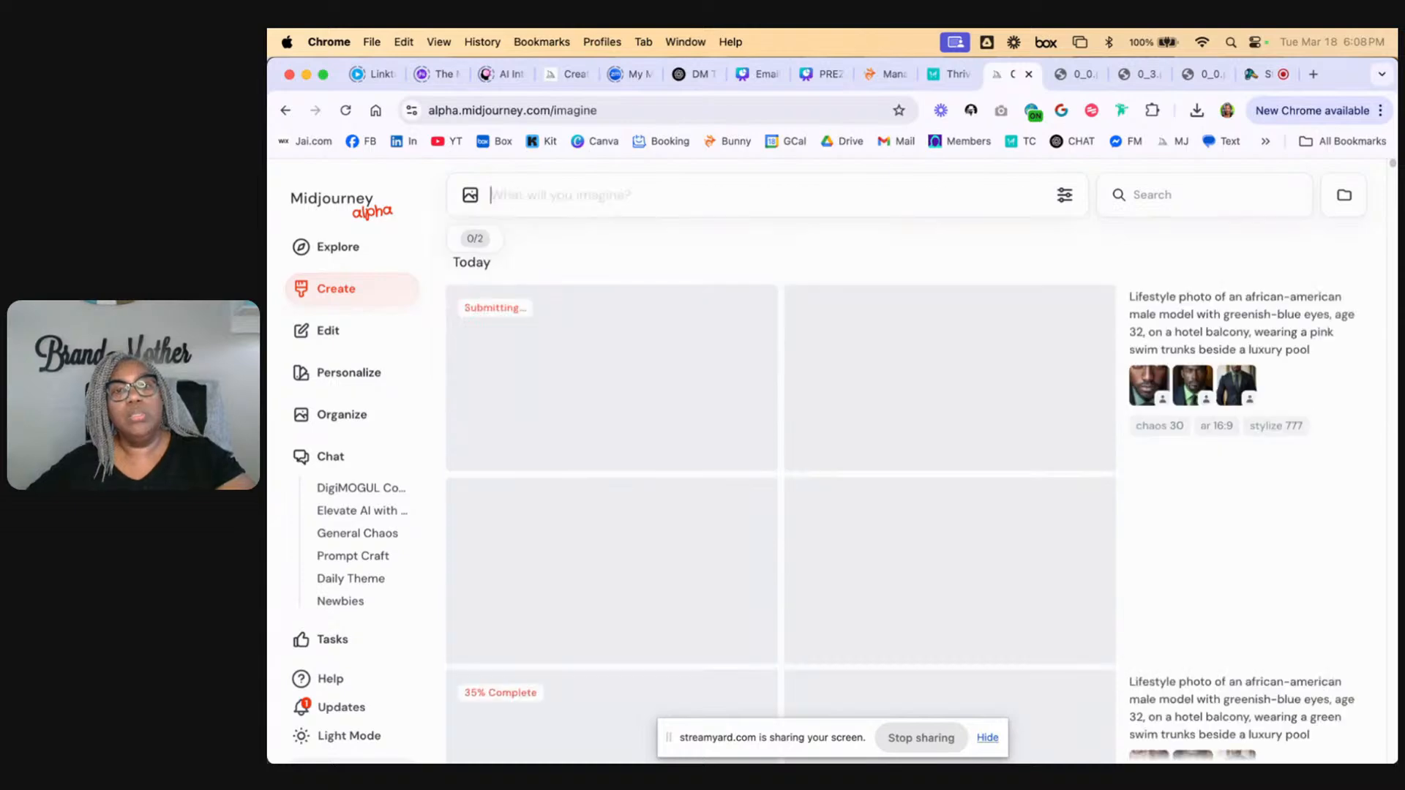
Step: Review the green and pink swim trunks results for outfit accuracy, and hide the pink swim trunks set
mouse_move(1214, 524)
scroll(1186, 491, "down", 2)
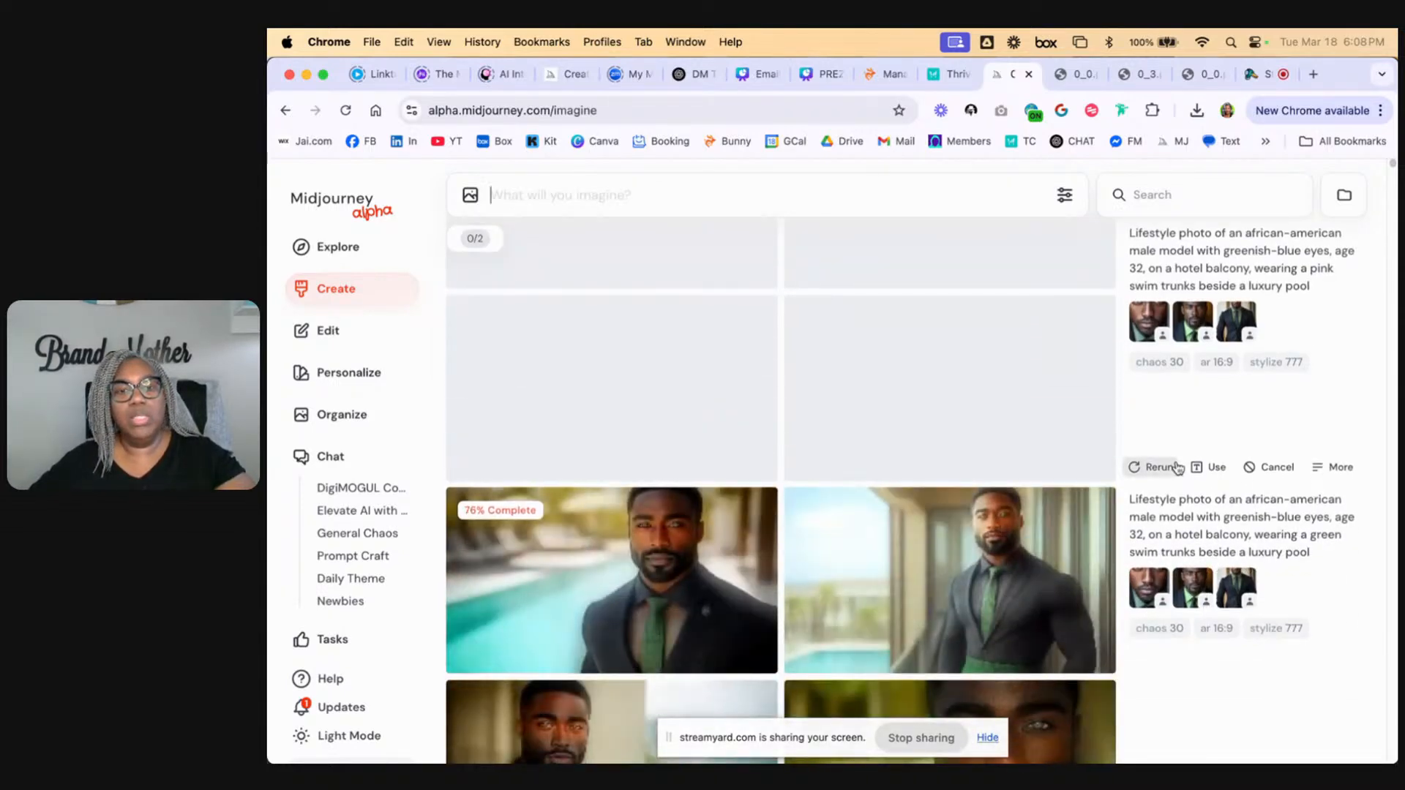
scroll(1177, 468, "down", 4)
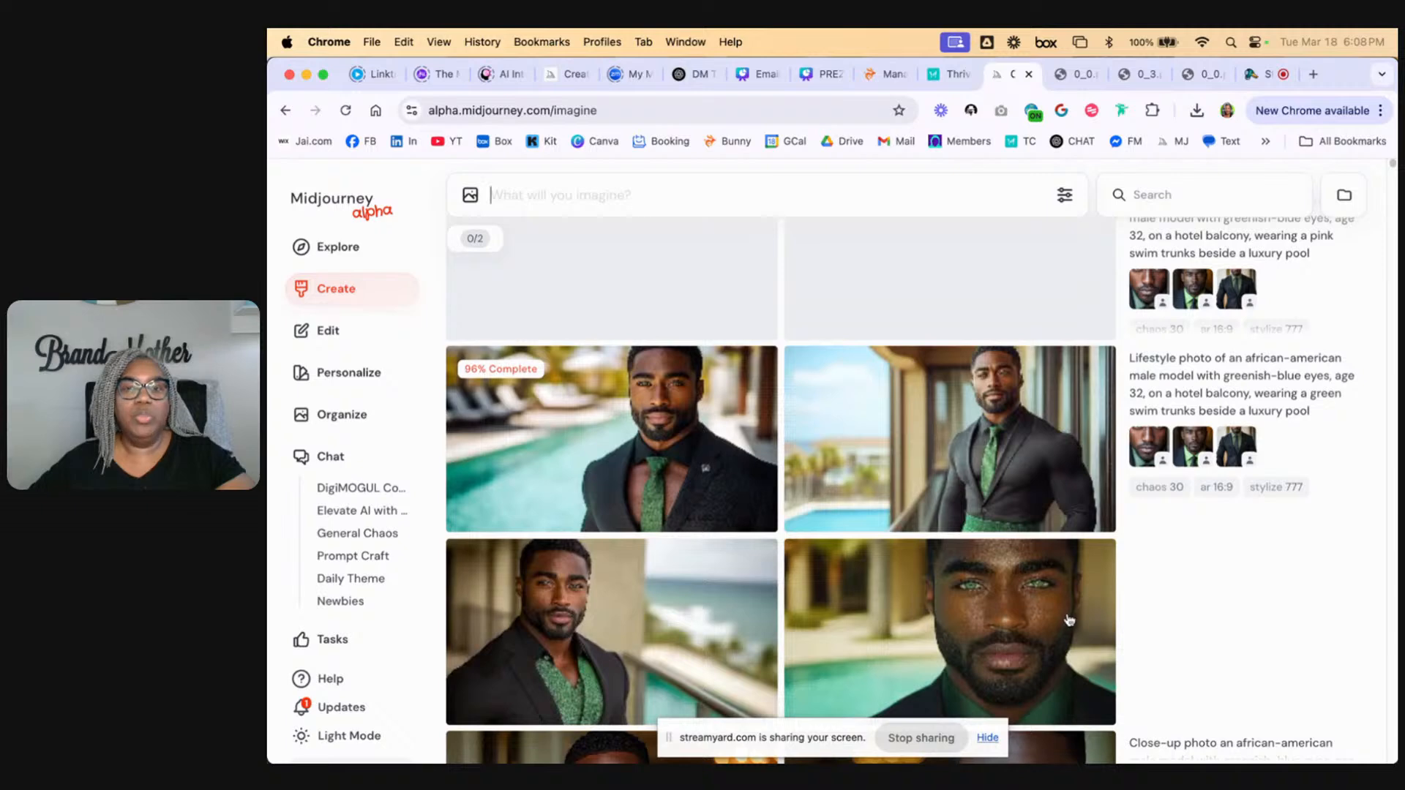
mouse_move(1056, 626)
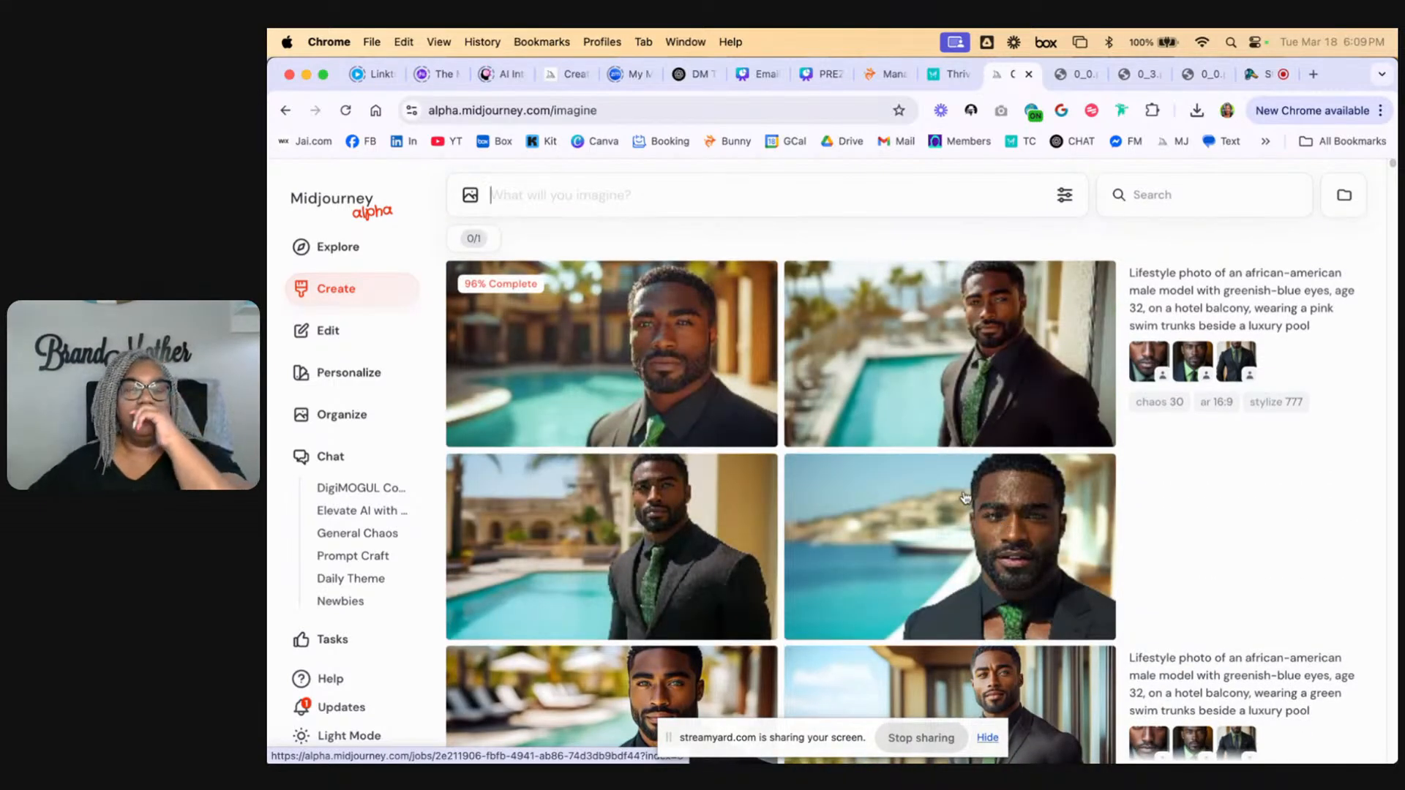
mouse_move(1189, 586)
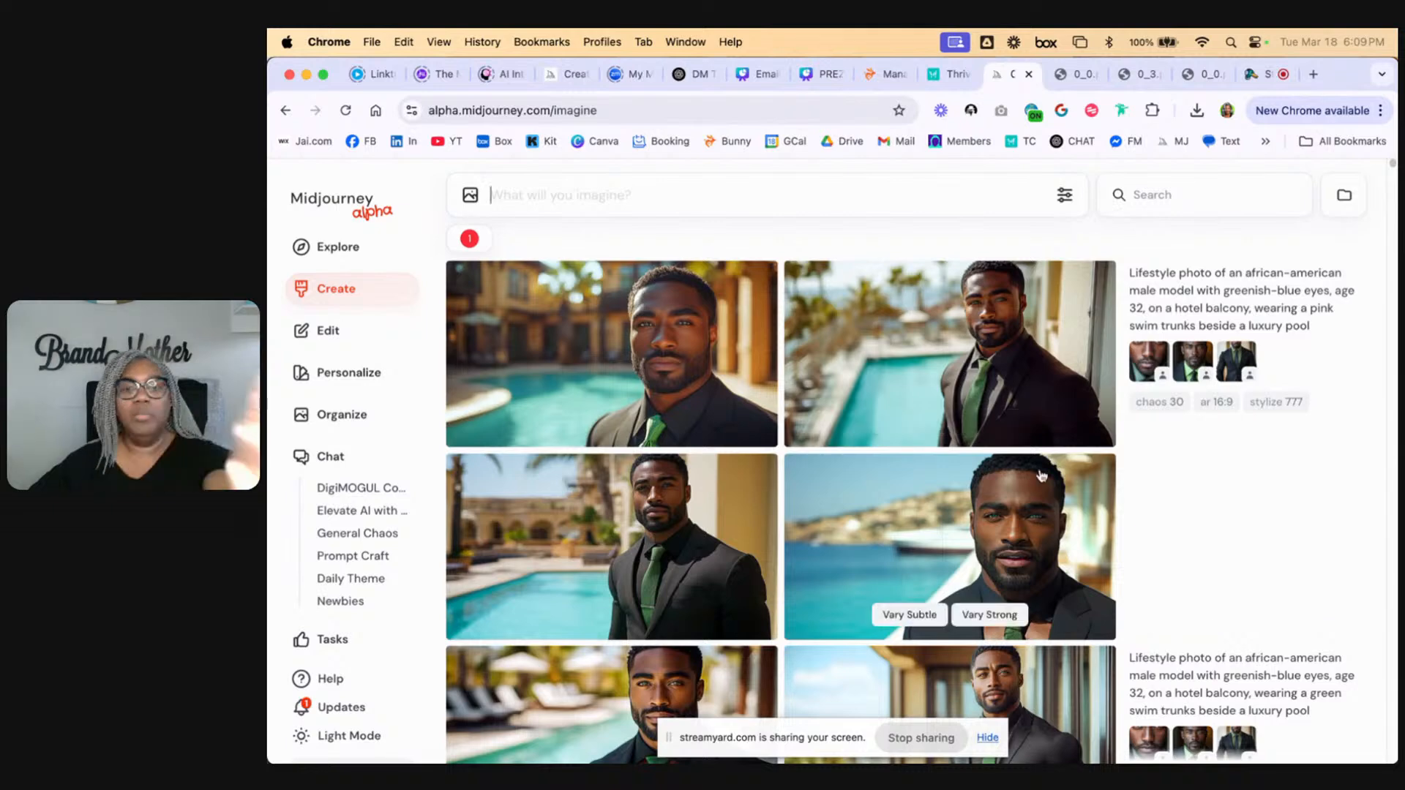
left_click(1262, 625)
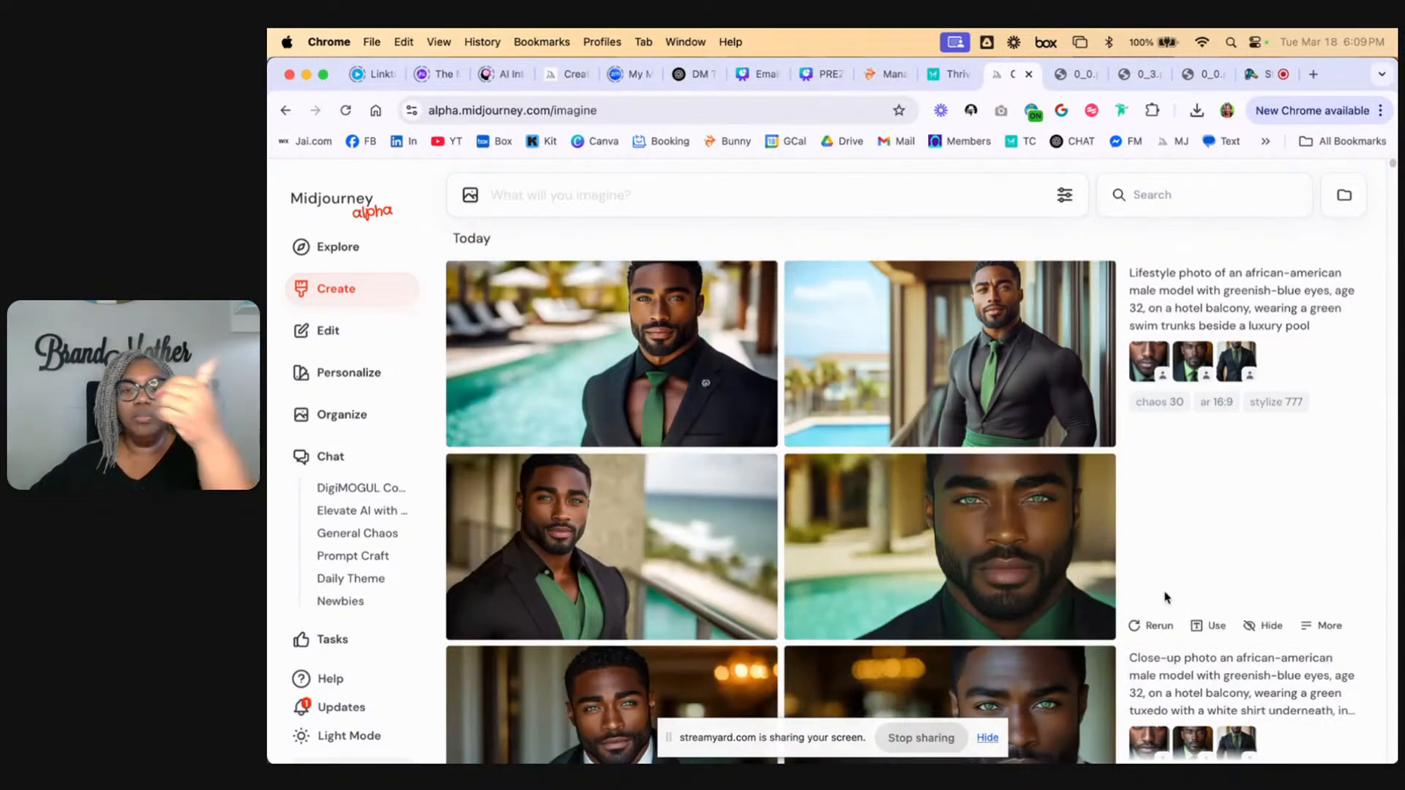
Step: Try to generate the green swim trunks prompt with ", no shirt," added after "swim trunks", and notify the developers about the moderation block
left_click(1211, 626)
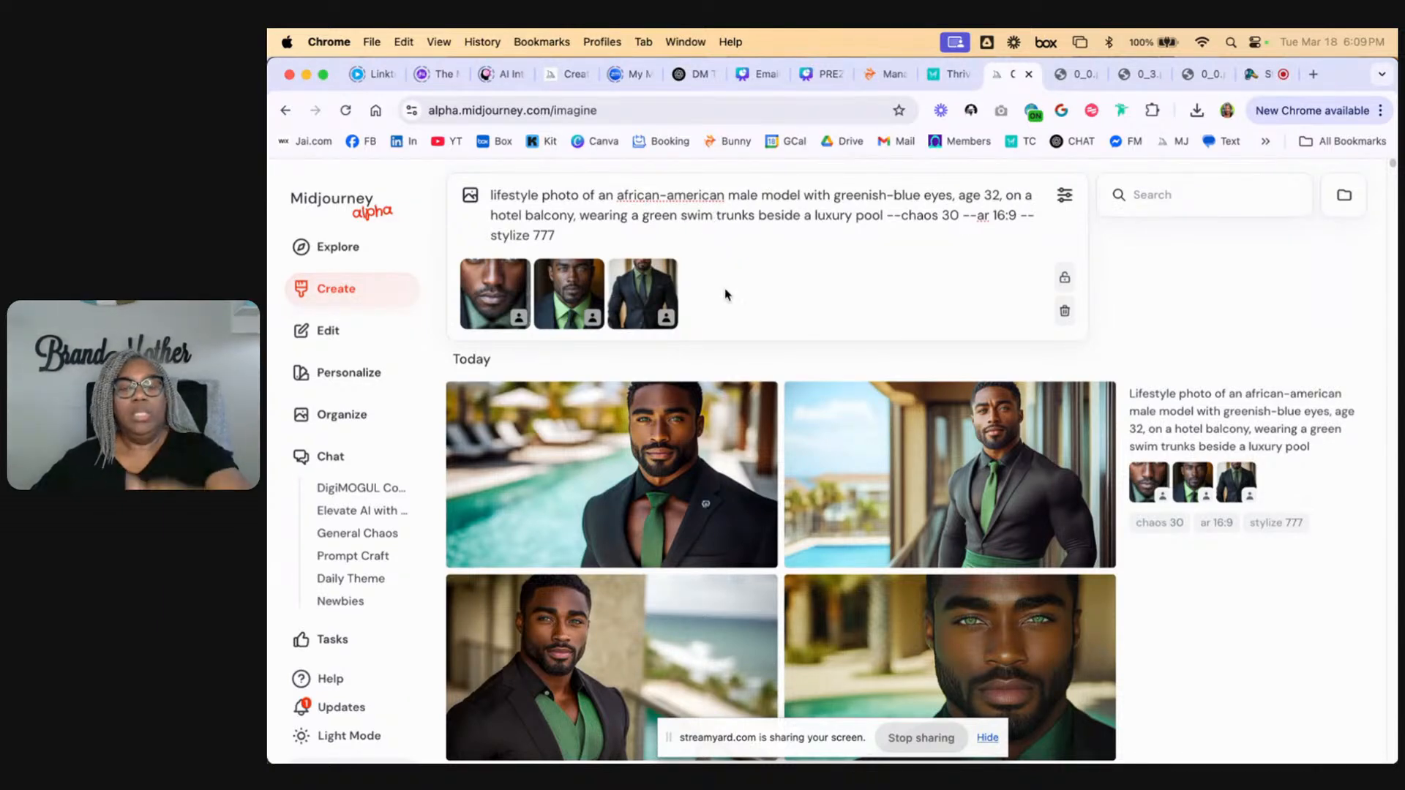
left_click(712, 215)
type(", ")
type("shirt")
key("BackSpace")
key("BackSpace")
key("BackSpace")
key("BackSpace")
key("BackSpace")
key("BackSpace")
key("BackSpace")
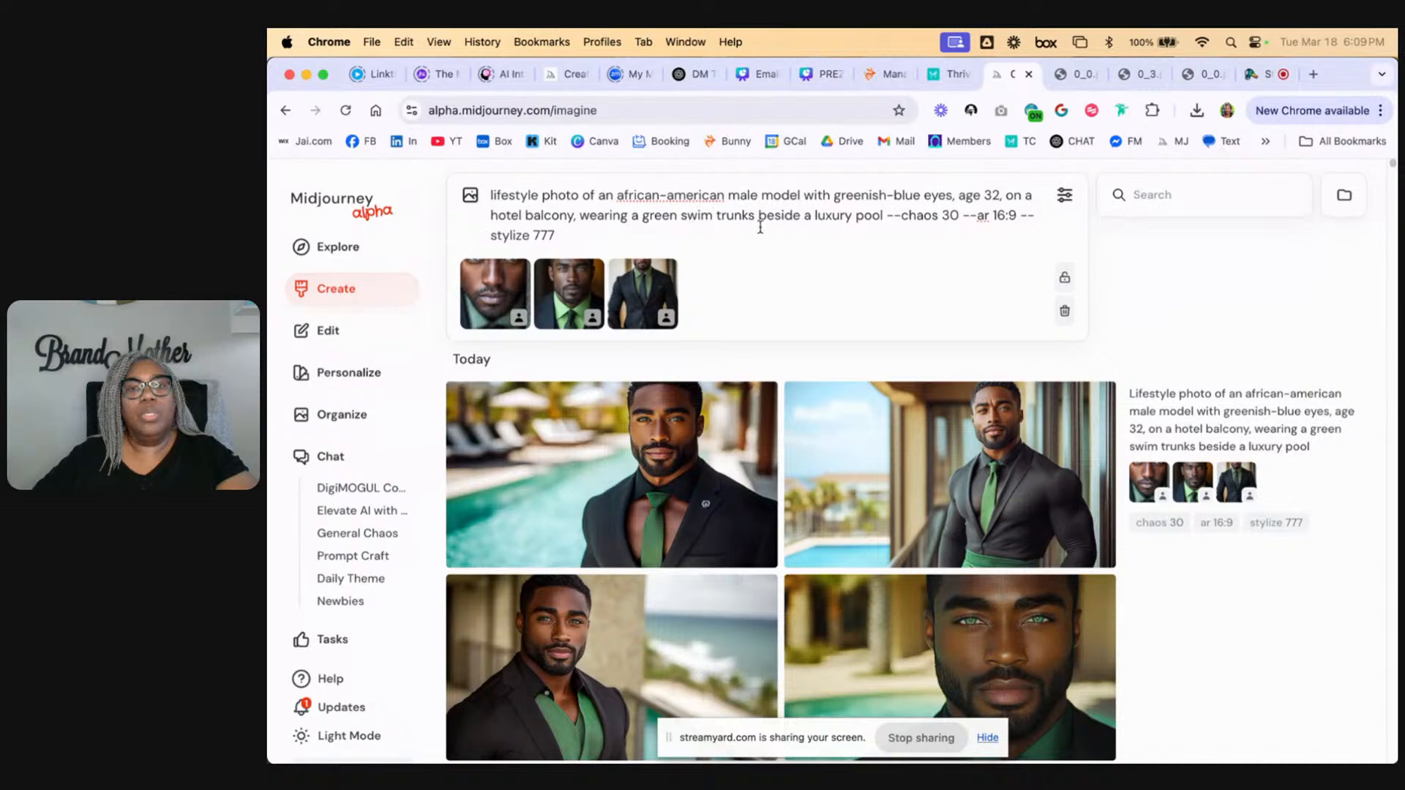
type(", no sho")
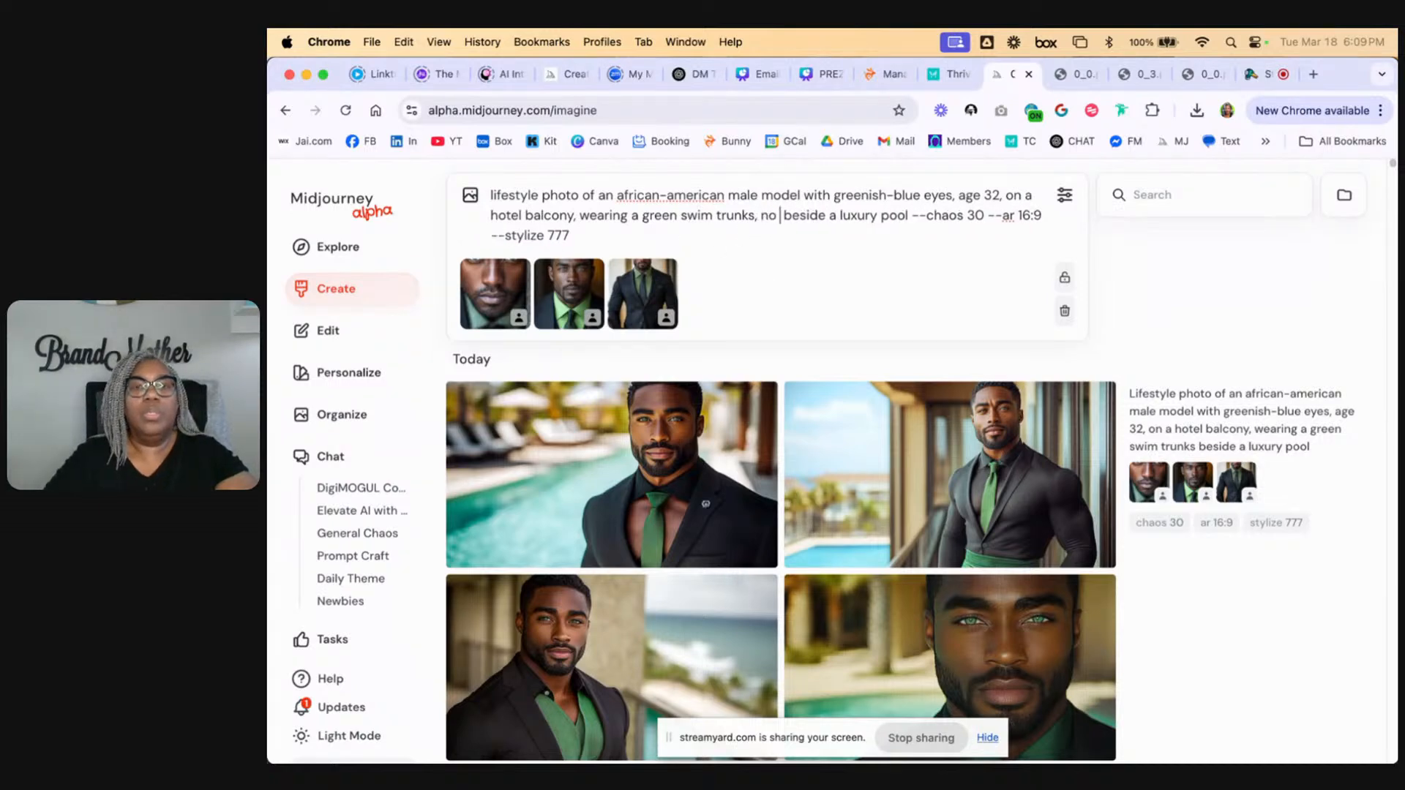
type("rt,")
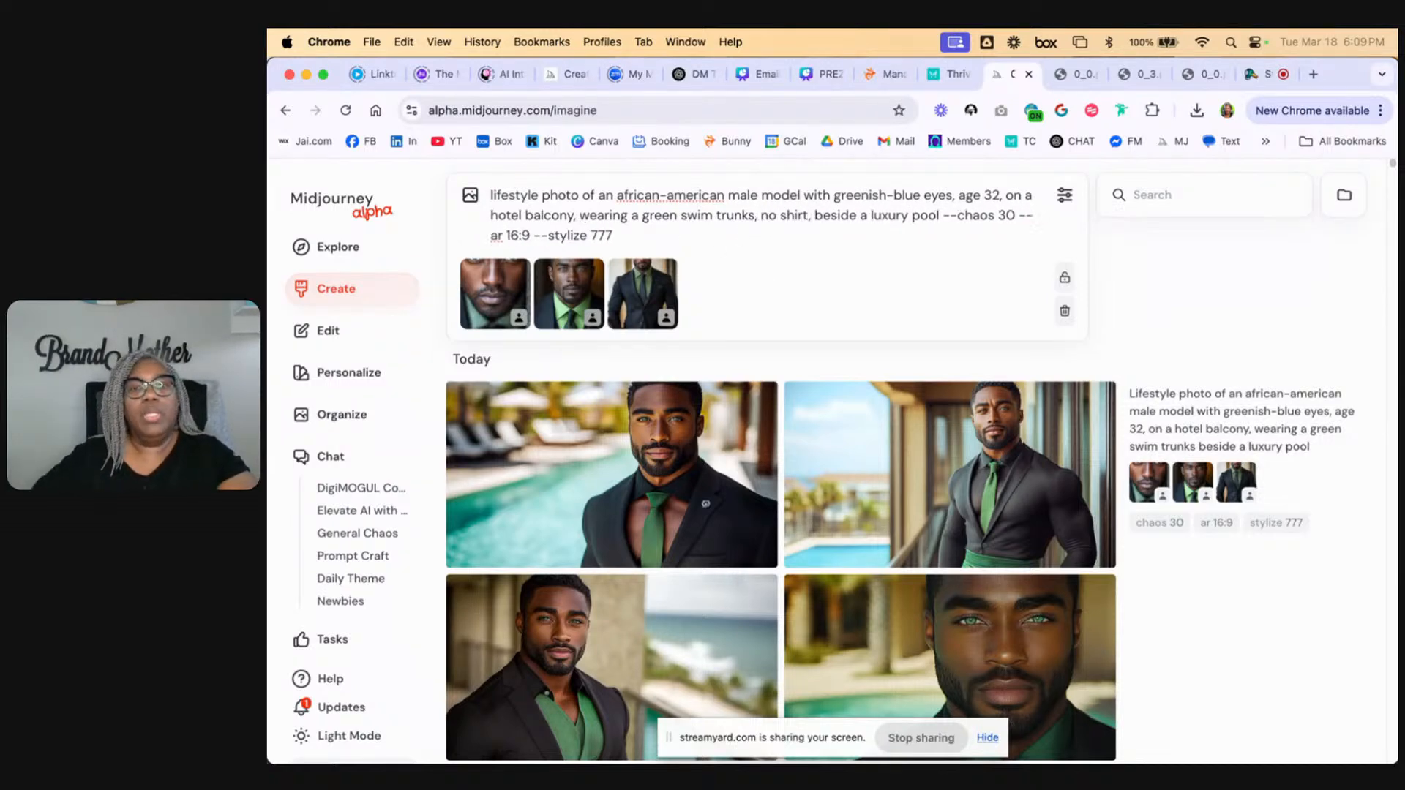
key("Return")
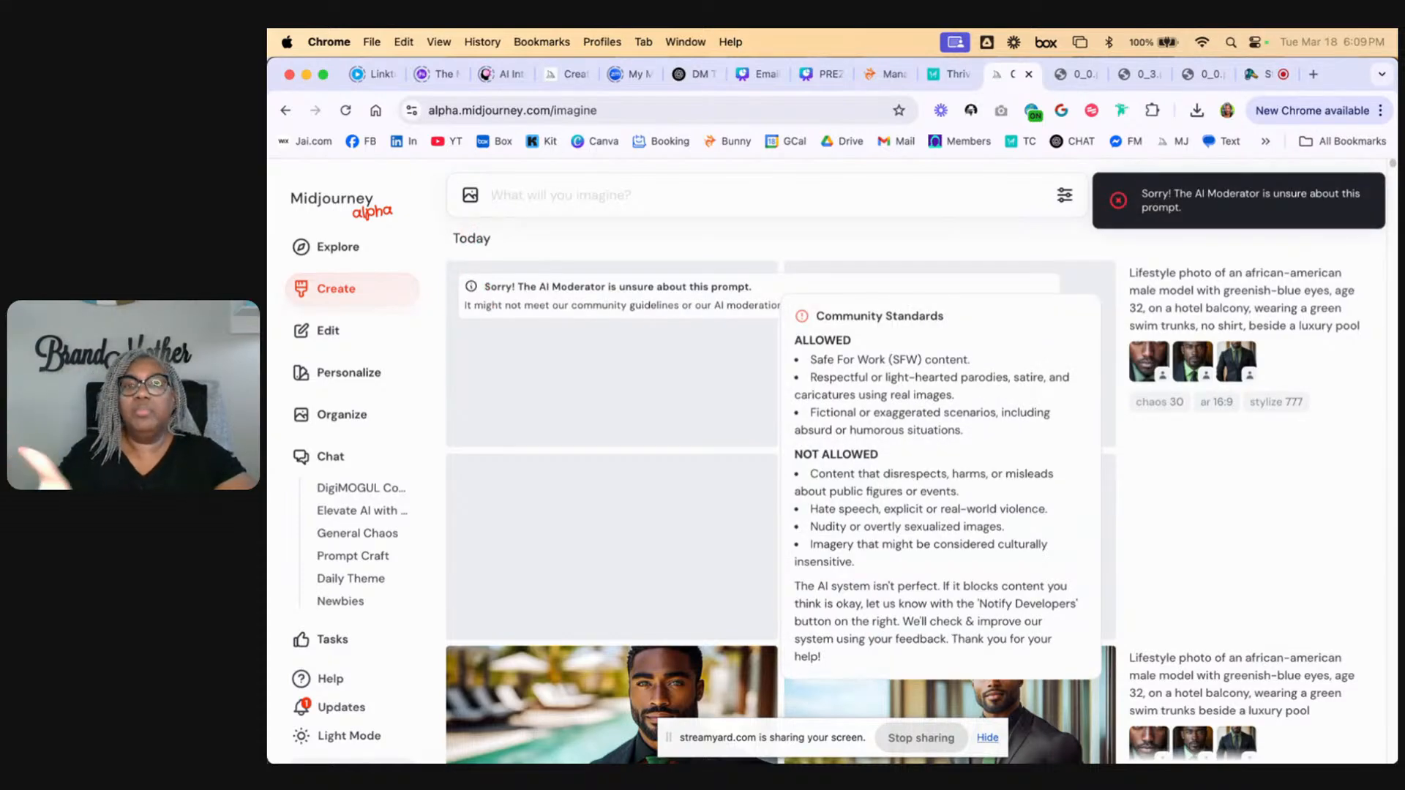
mouse_move(1240, 636)
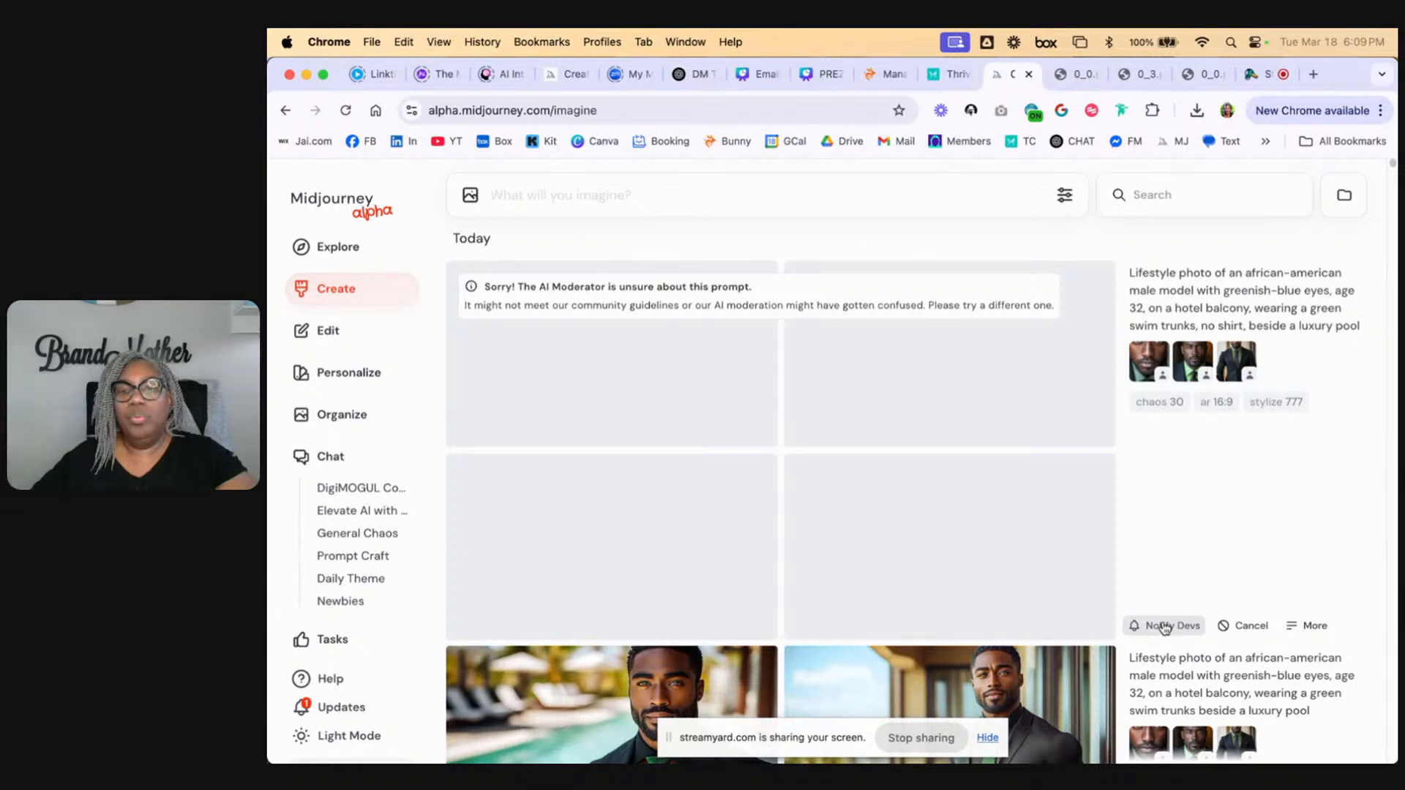
left_click(1166, 628)
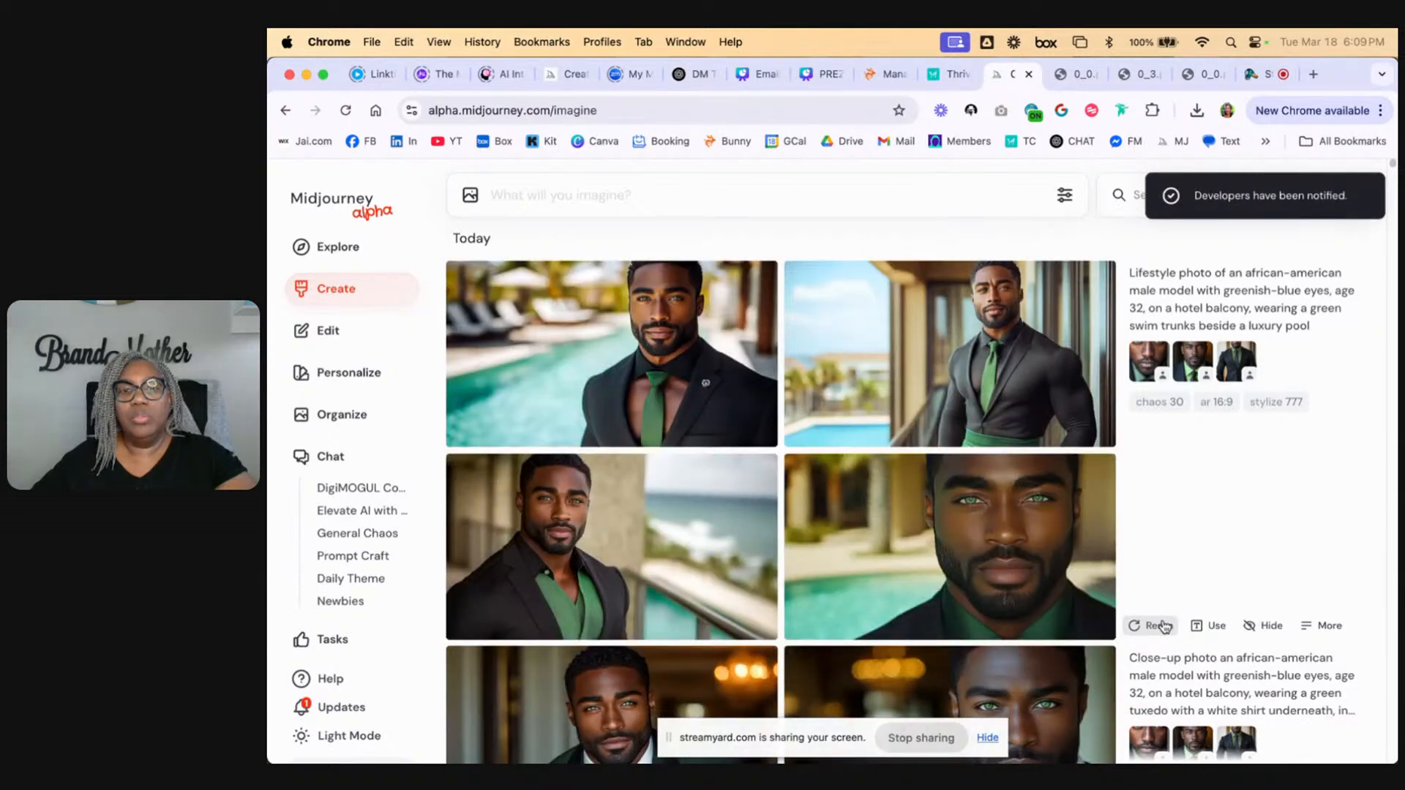
Step: Try to generate the green swim trunks prompt with ", shirtless" added after "swim trunks", and notify the developers about the moderation block
left_click(1208, 625)
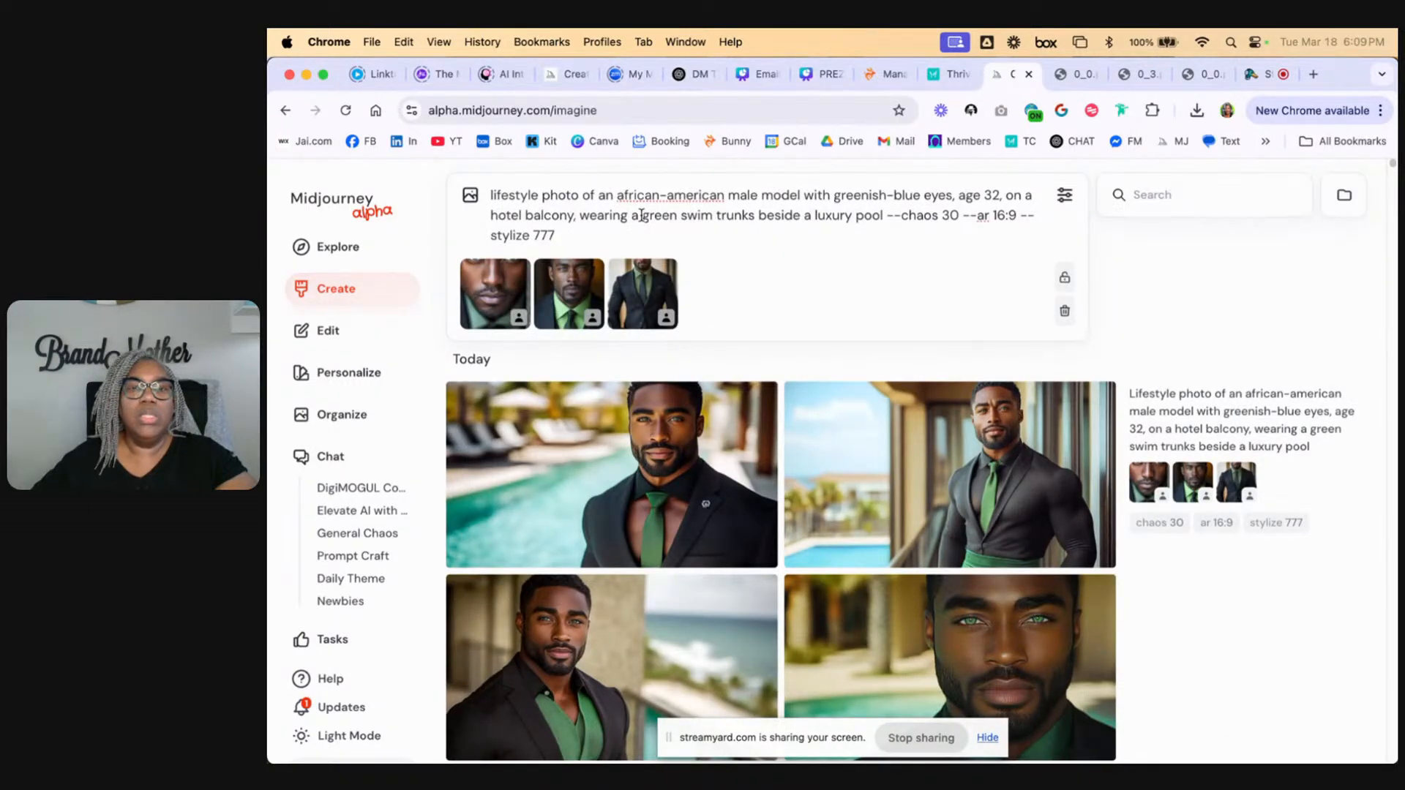
left_click(754, 215)
type(", shirt")
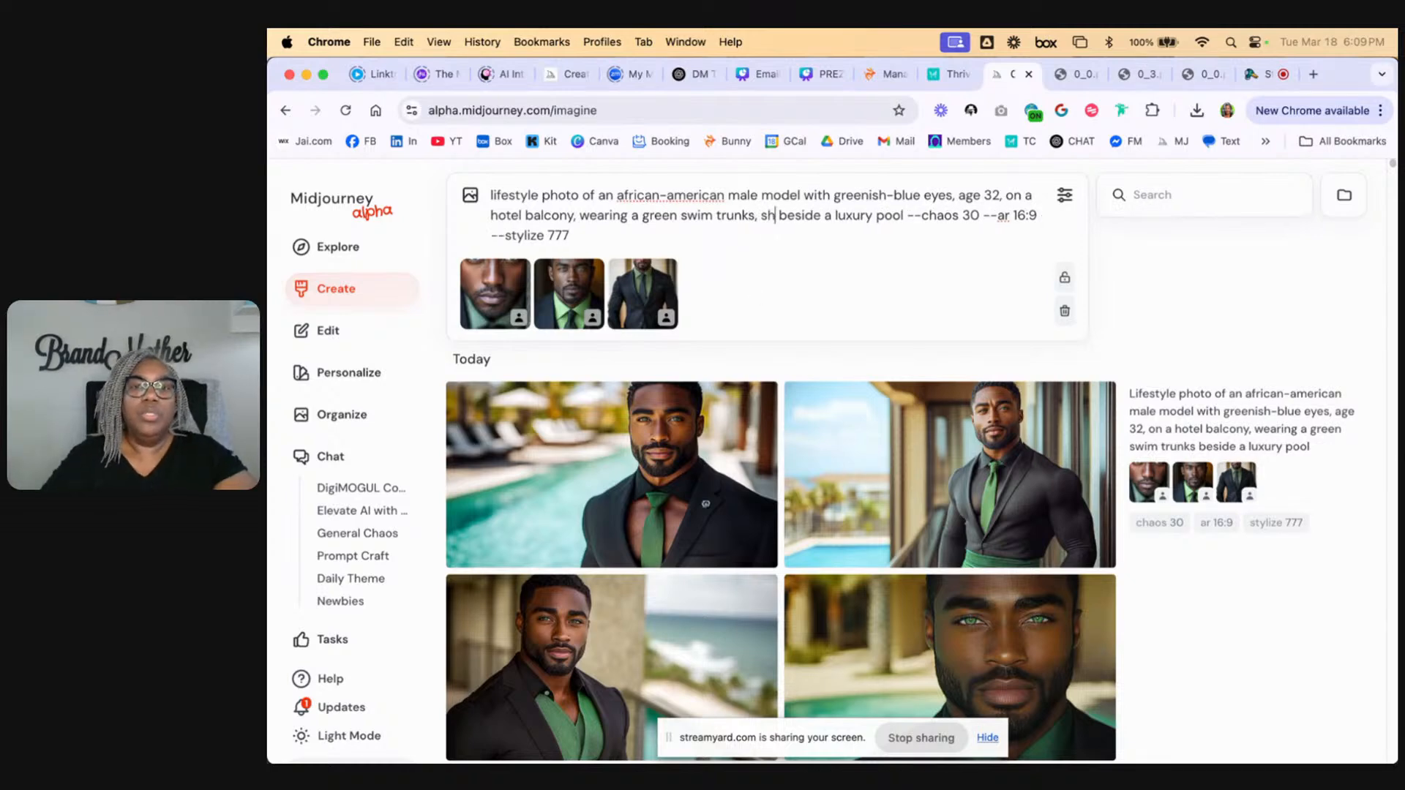
type("less")
key("Return")
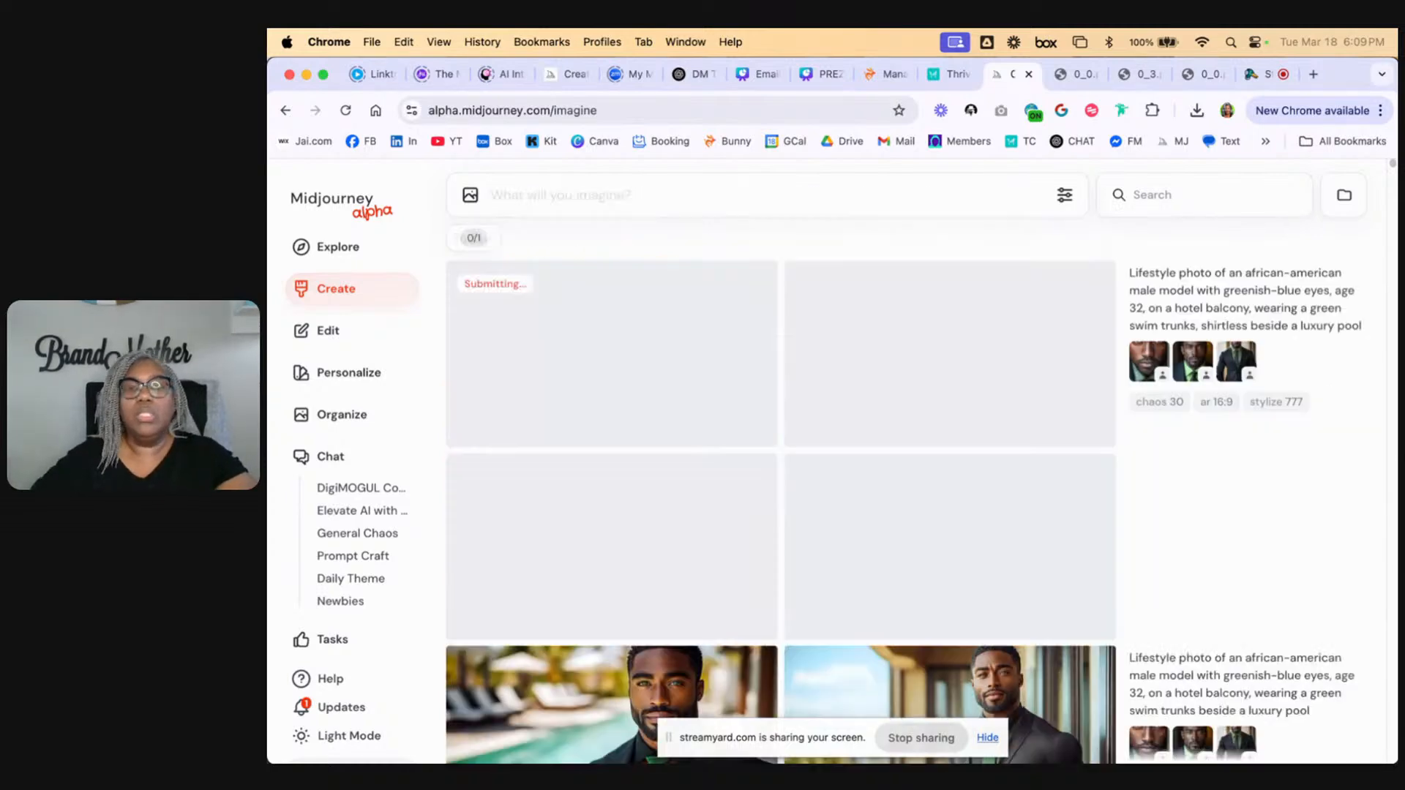
mouse_move(1183, 632)
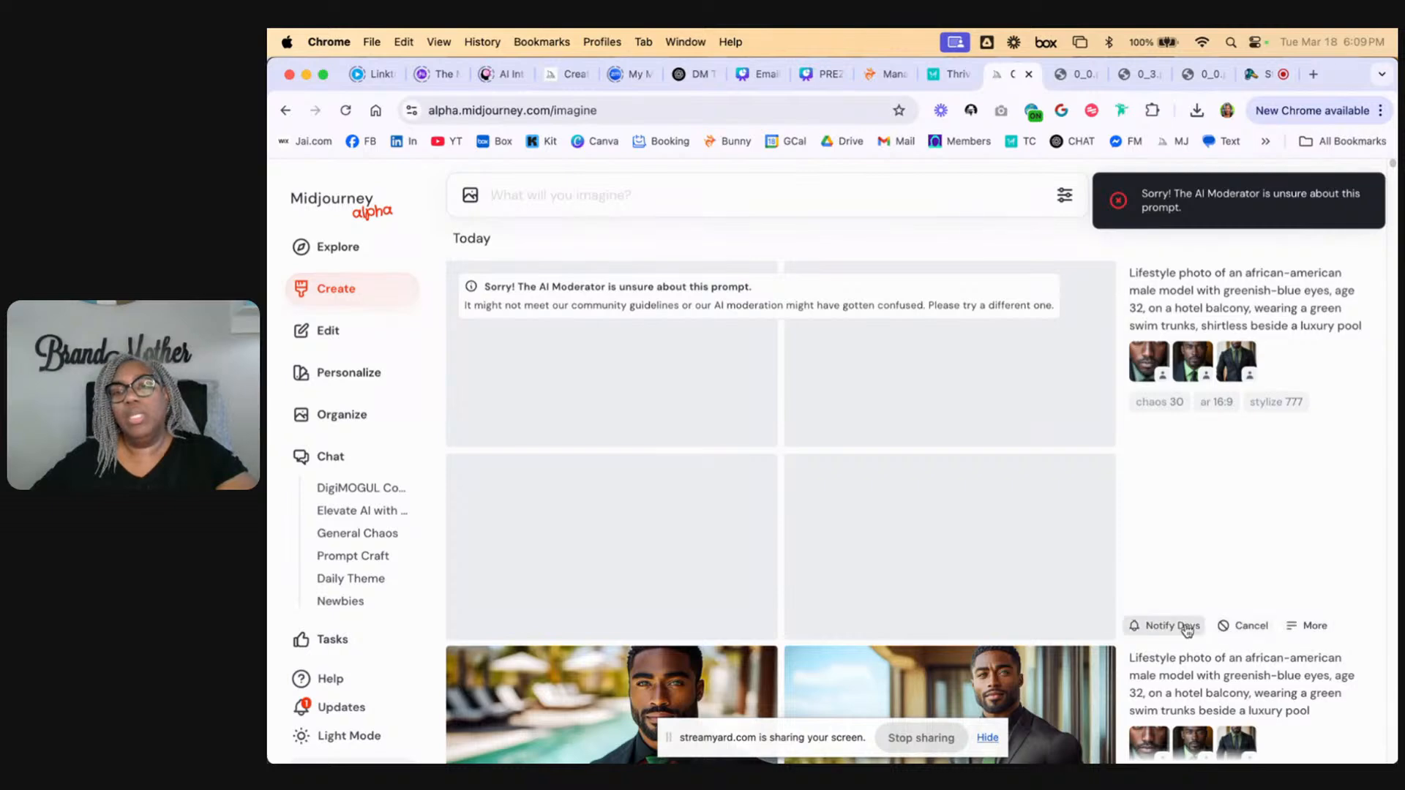
left_click(1173, 626)
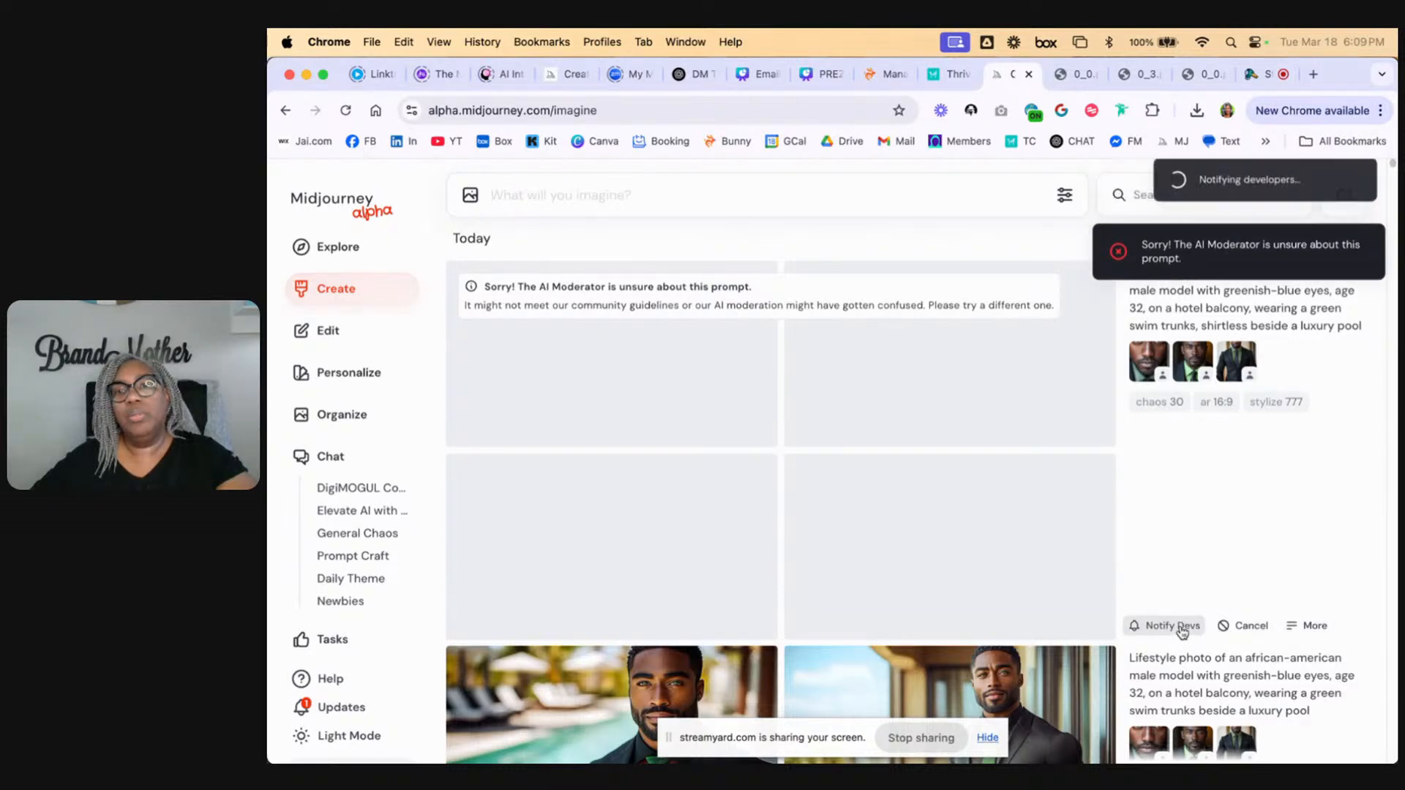
Step: Reuse the green swim trunks prompt, replace "beside" with "in" before "a luxury pool", and generate the images
left_click(1211, 626)
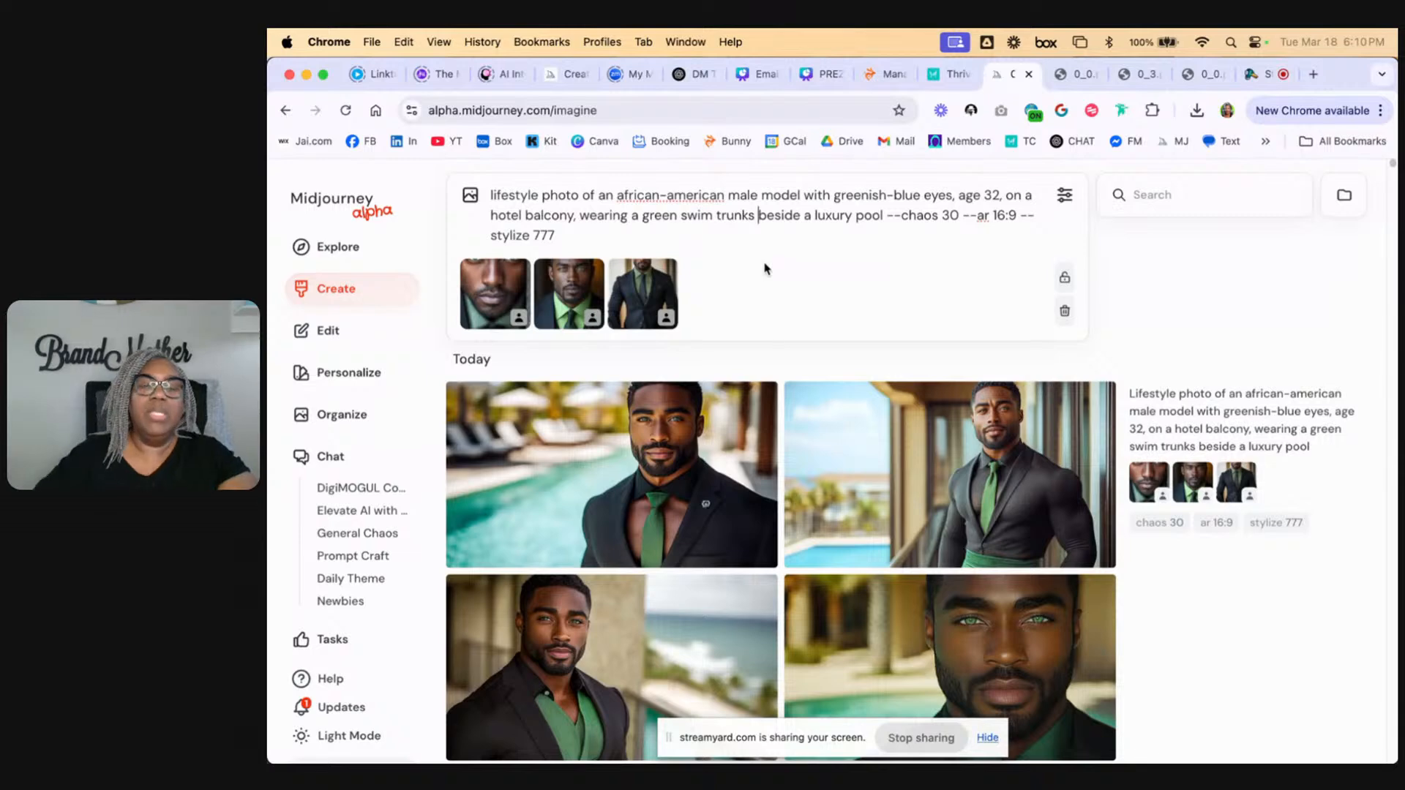
double_click(781, 216)
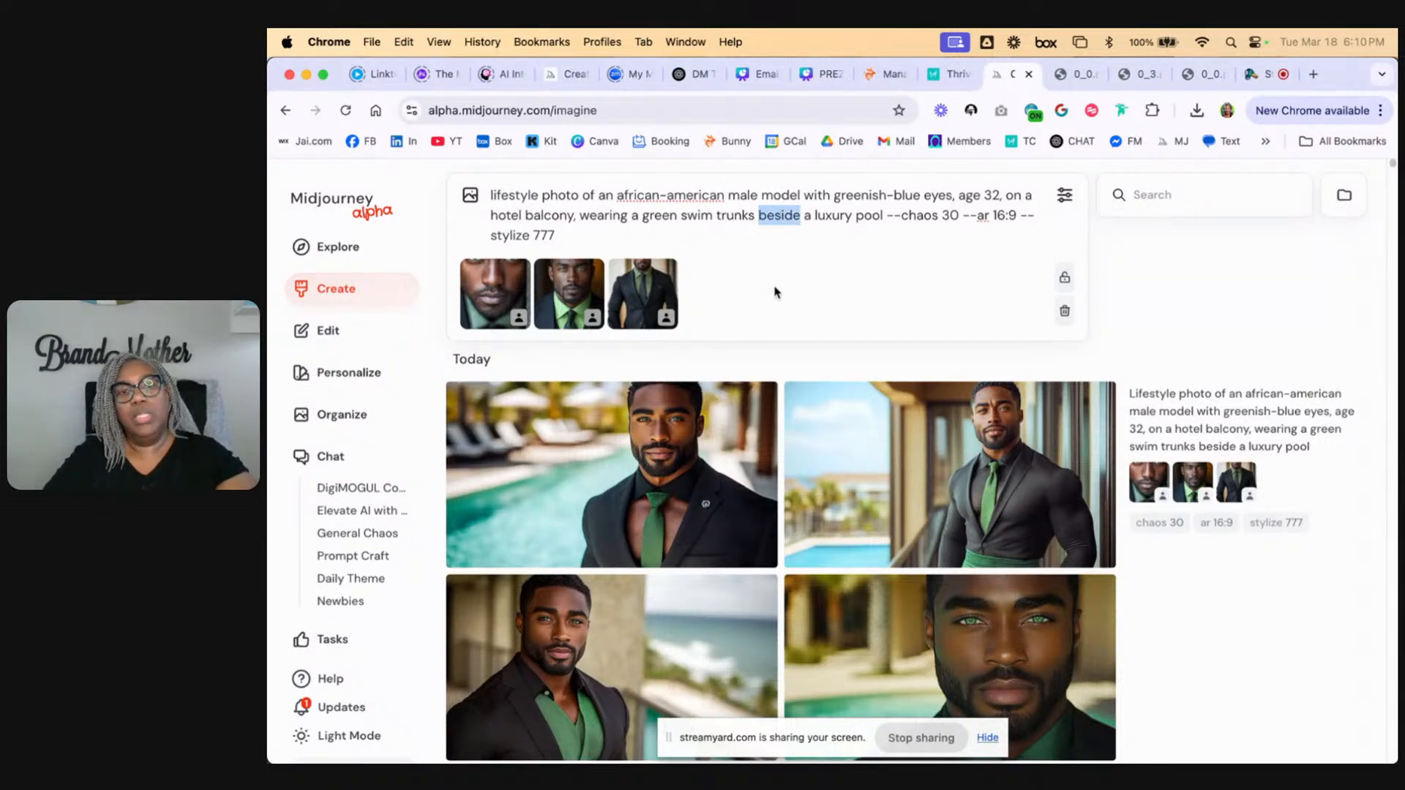
type("in a")
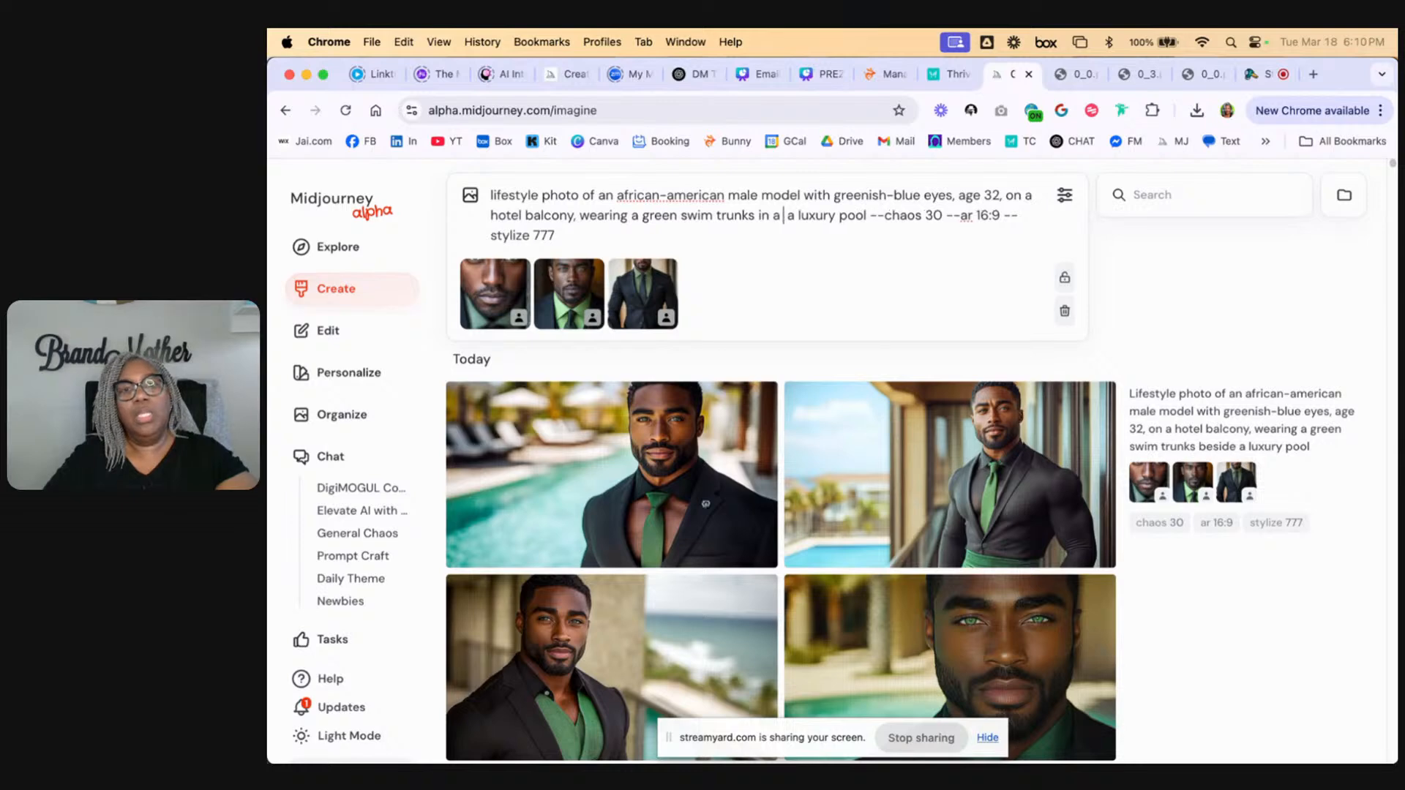
key("BackSpace")
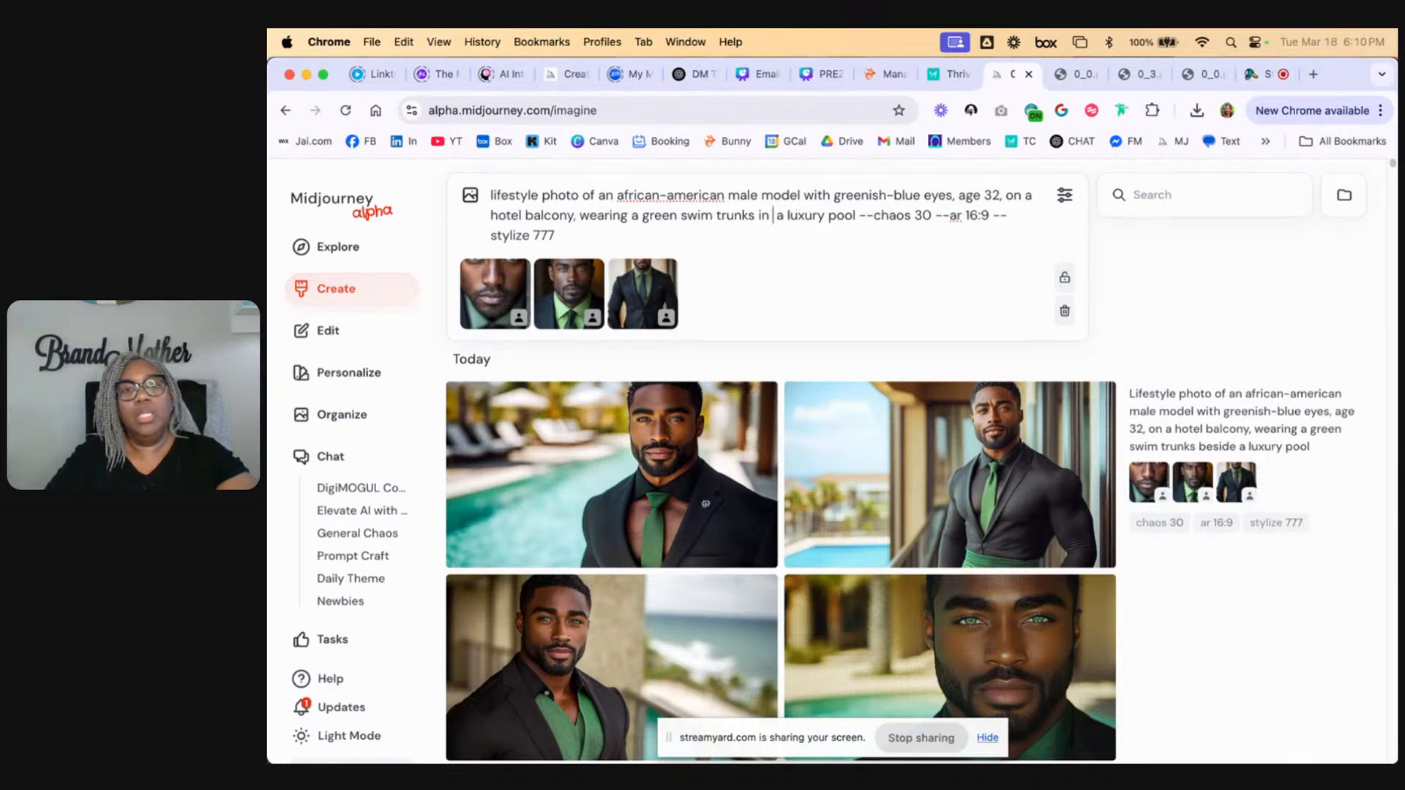
key("Return")
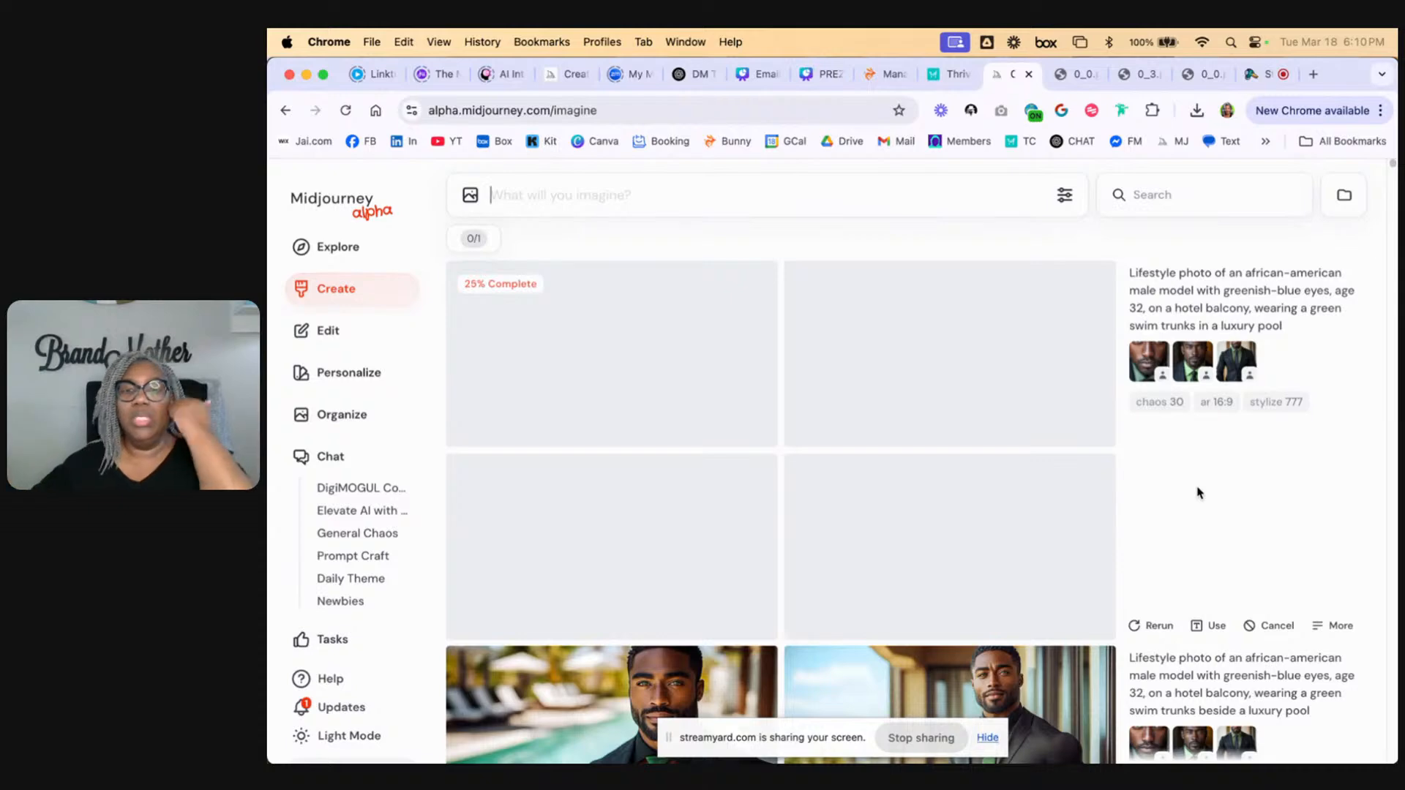
Step: Reuse the prompt for green swim trunks in a luxury pool, replace "wearing" with "swimming", and generate the images
scroll(1215, 505, "down", 2)
scroll(1214, 505, "down", 10)
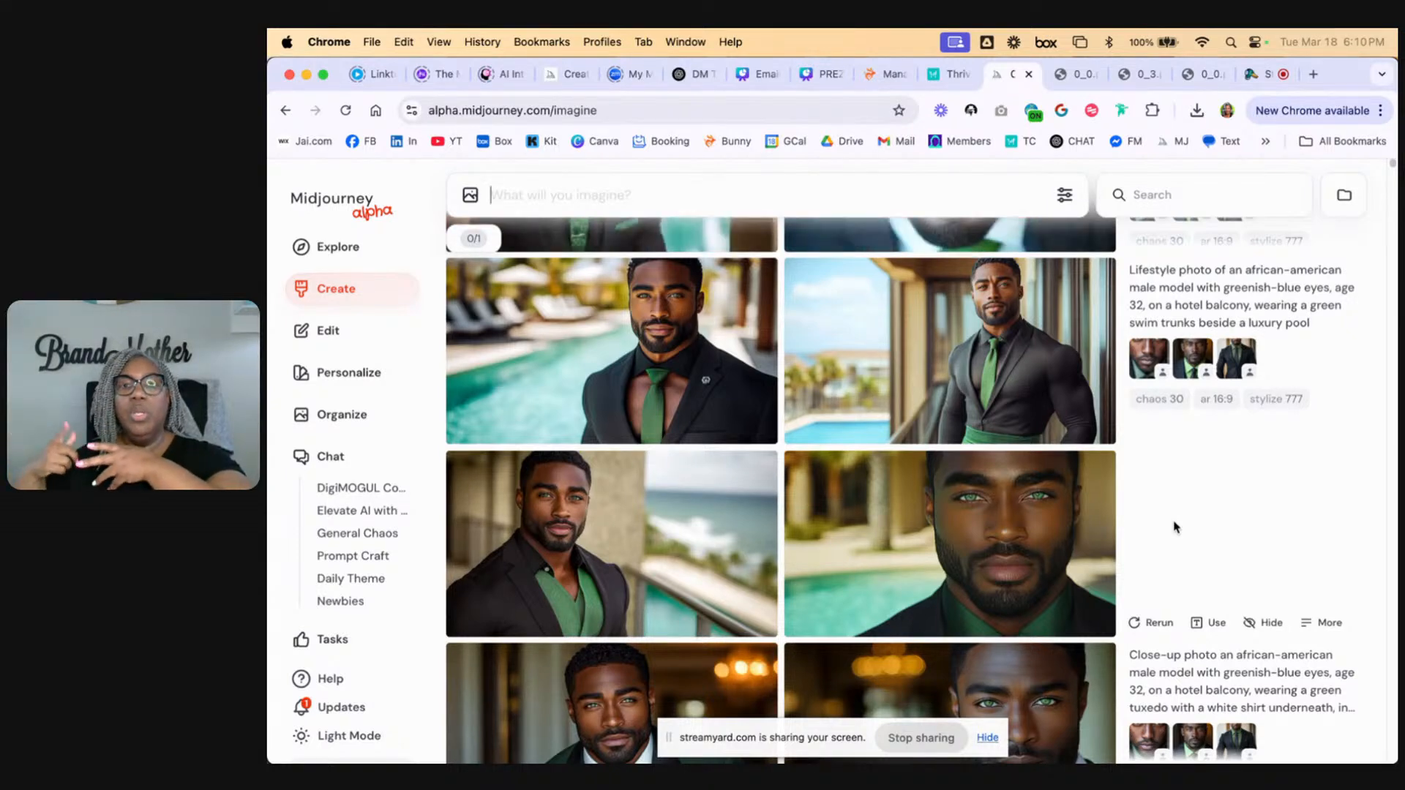
scroll(1176, 527, "up", 6)
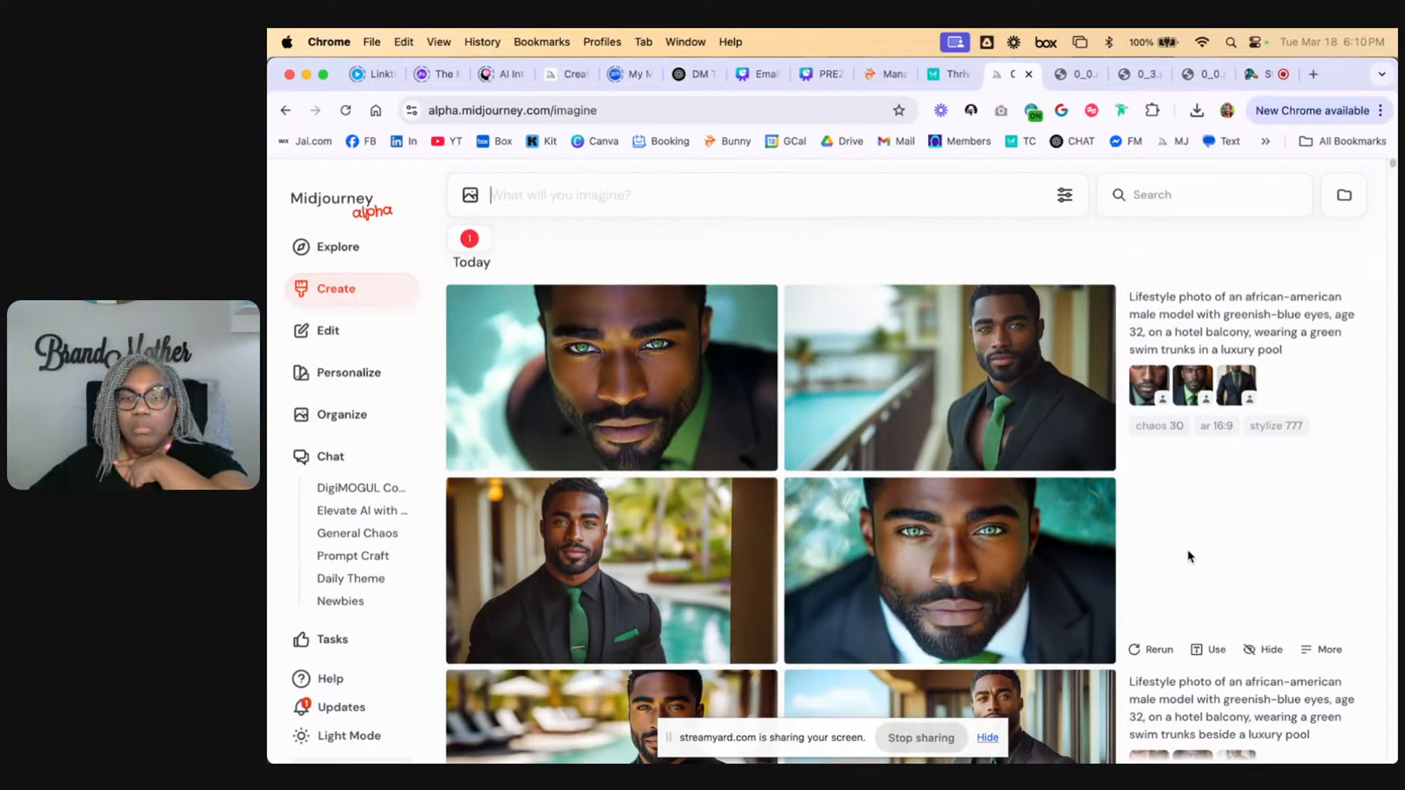
left_click(1211, 650)
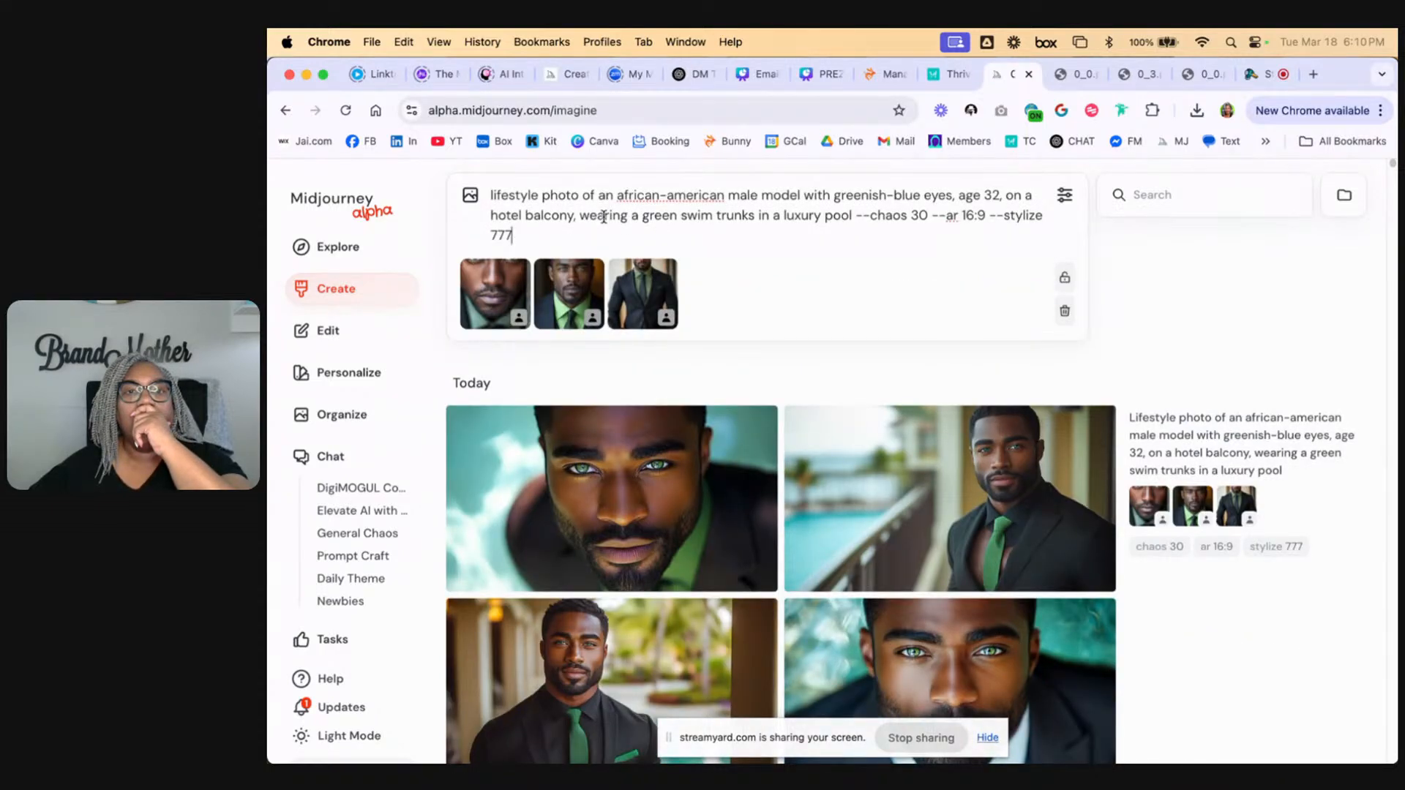
double_click(604, 217)
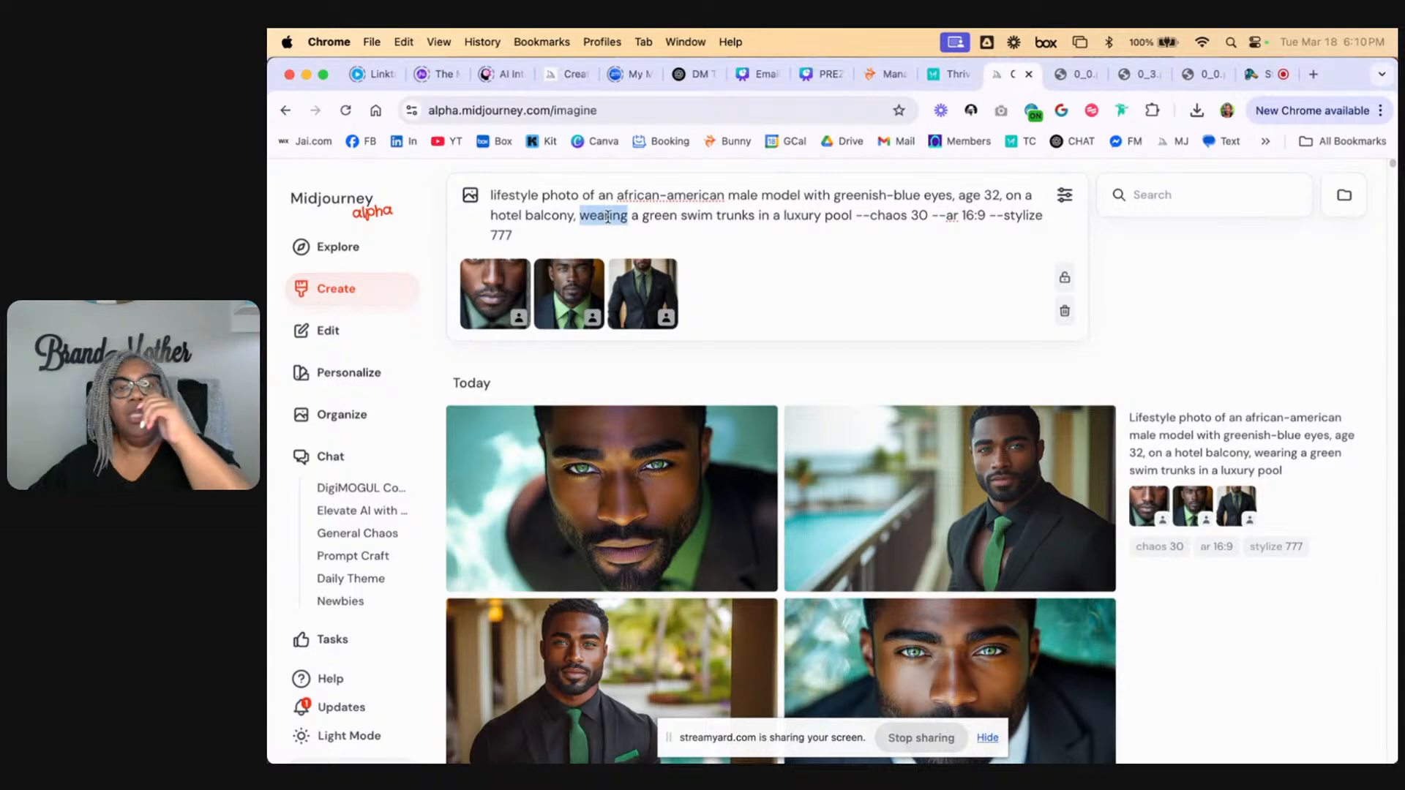
type("w")
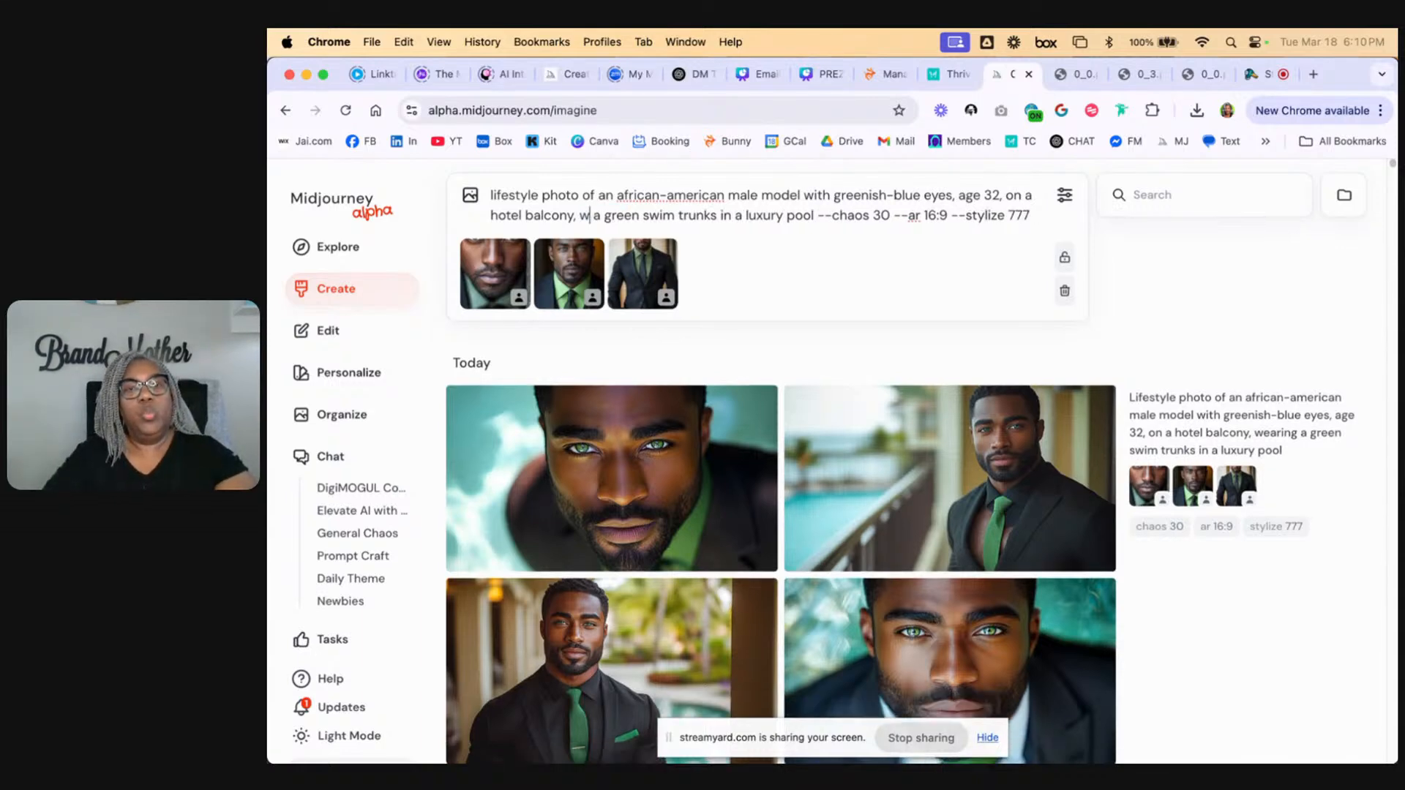
key("BackSpace")
type("sim")
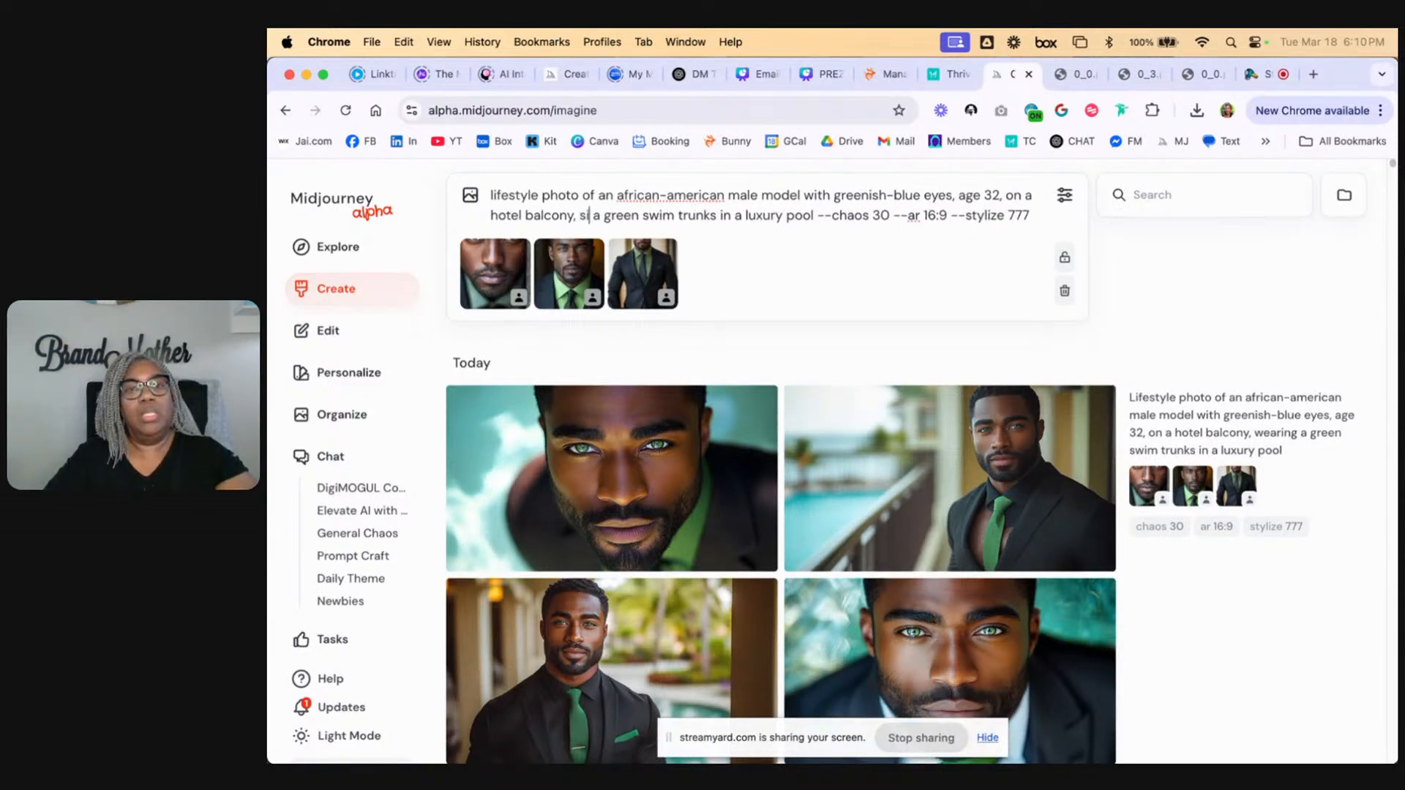
type("mming")
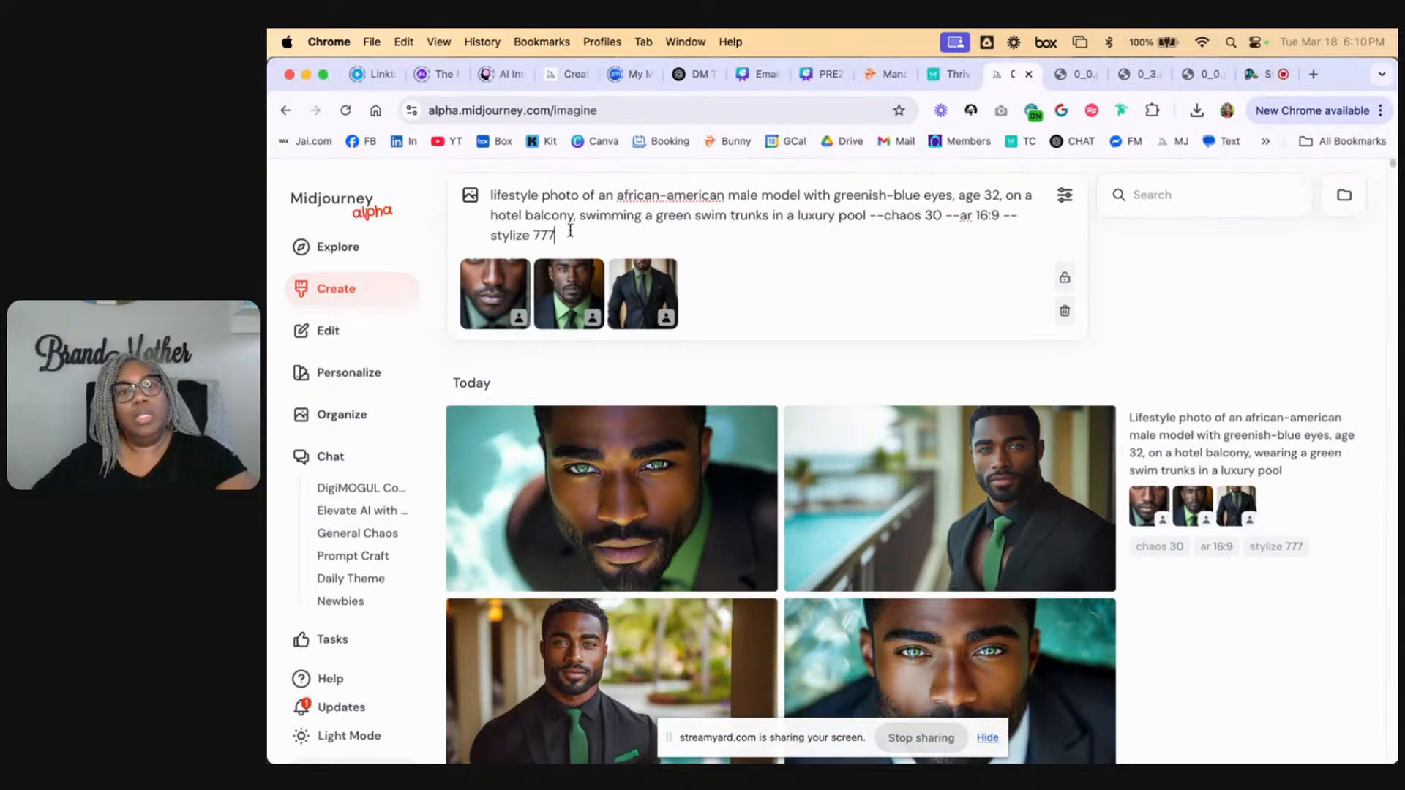
key("Return")
scroll(1086, 472, "down", 4)
scroll(1086, 459, "down", 4)
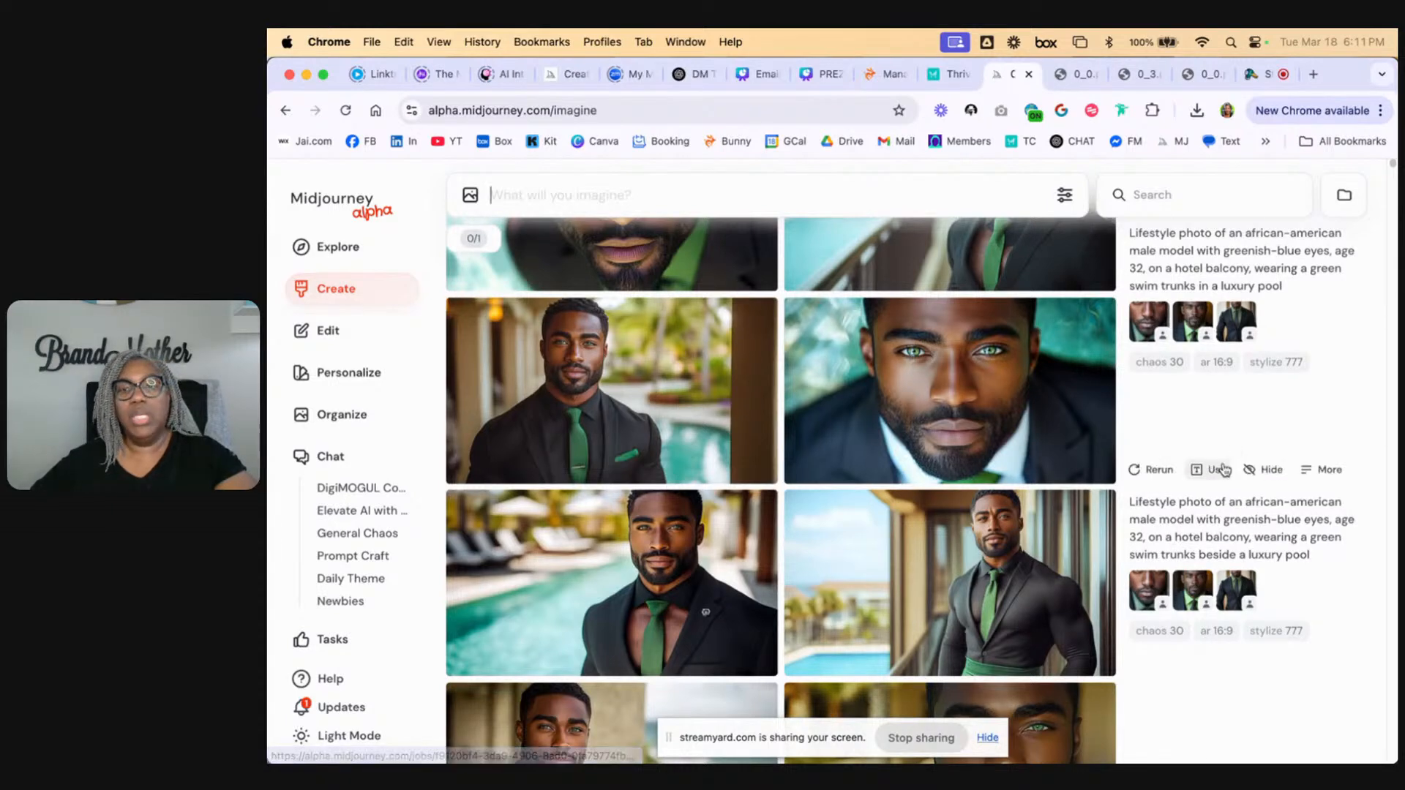
left_click(1219, 469)
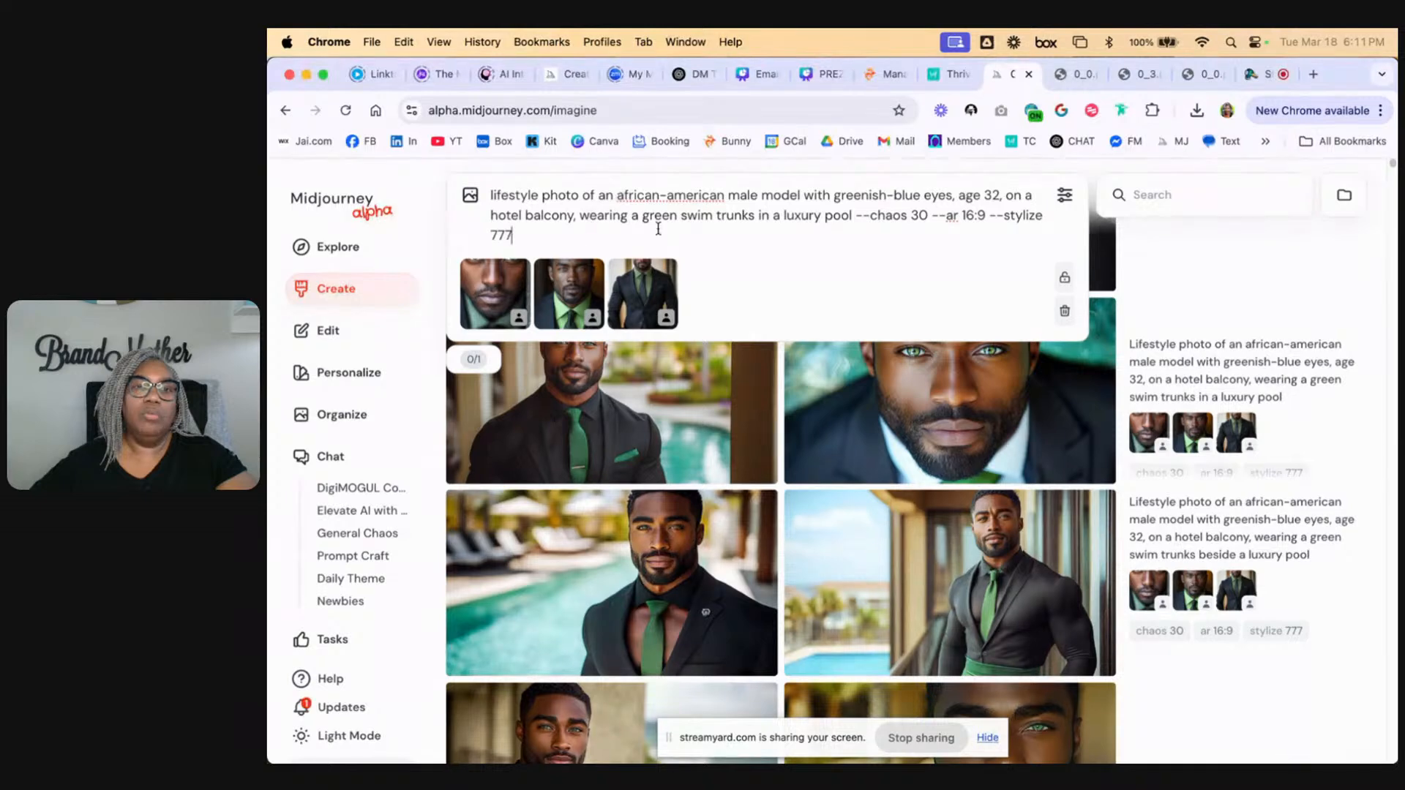
mouse_move(1274, 396)
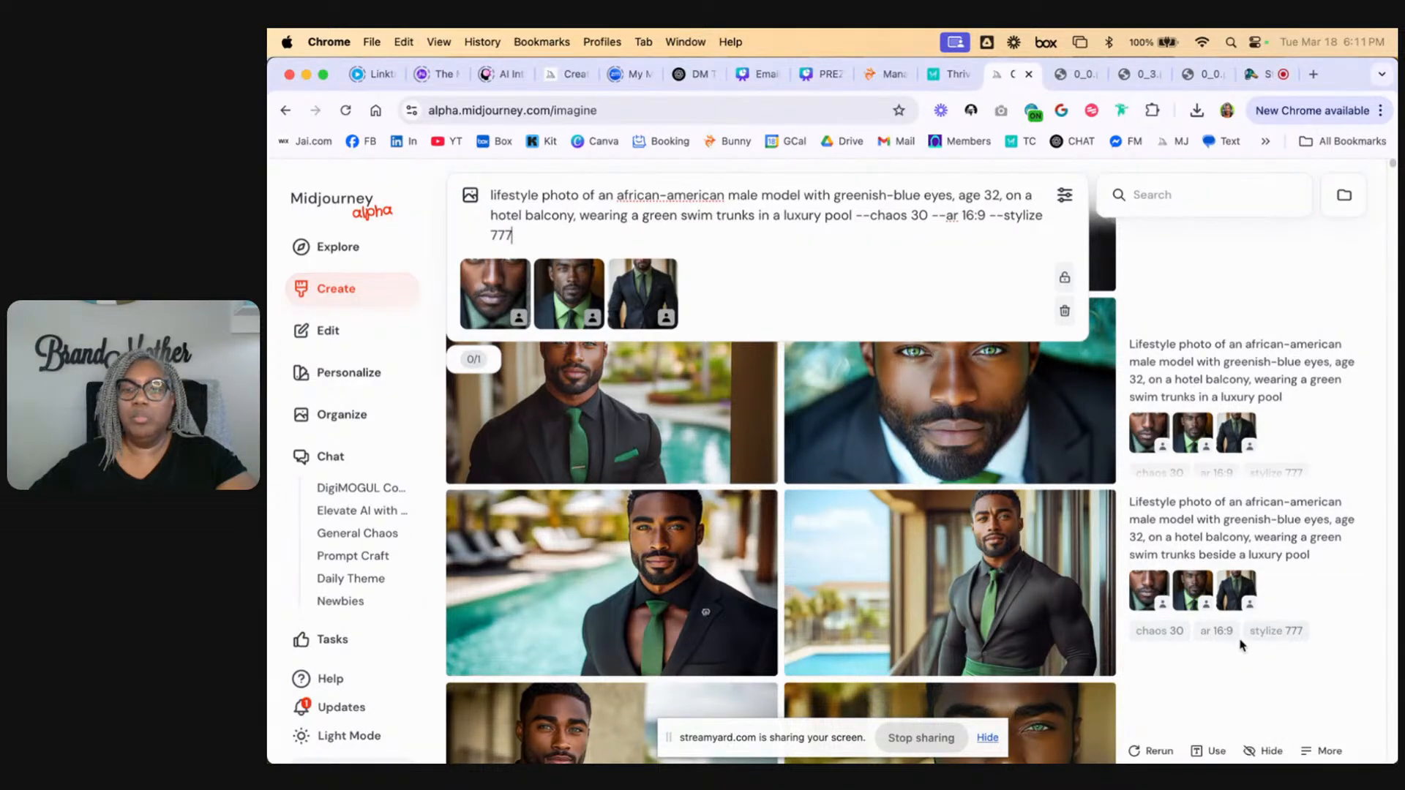
scroll(1248, 637, "down", 5)
scroll(1228, 590, "down", 1)
scroll(1231, 588, "up", 1)
mouse_move(1214, 387)
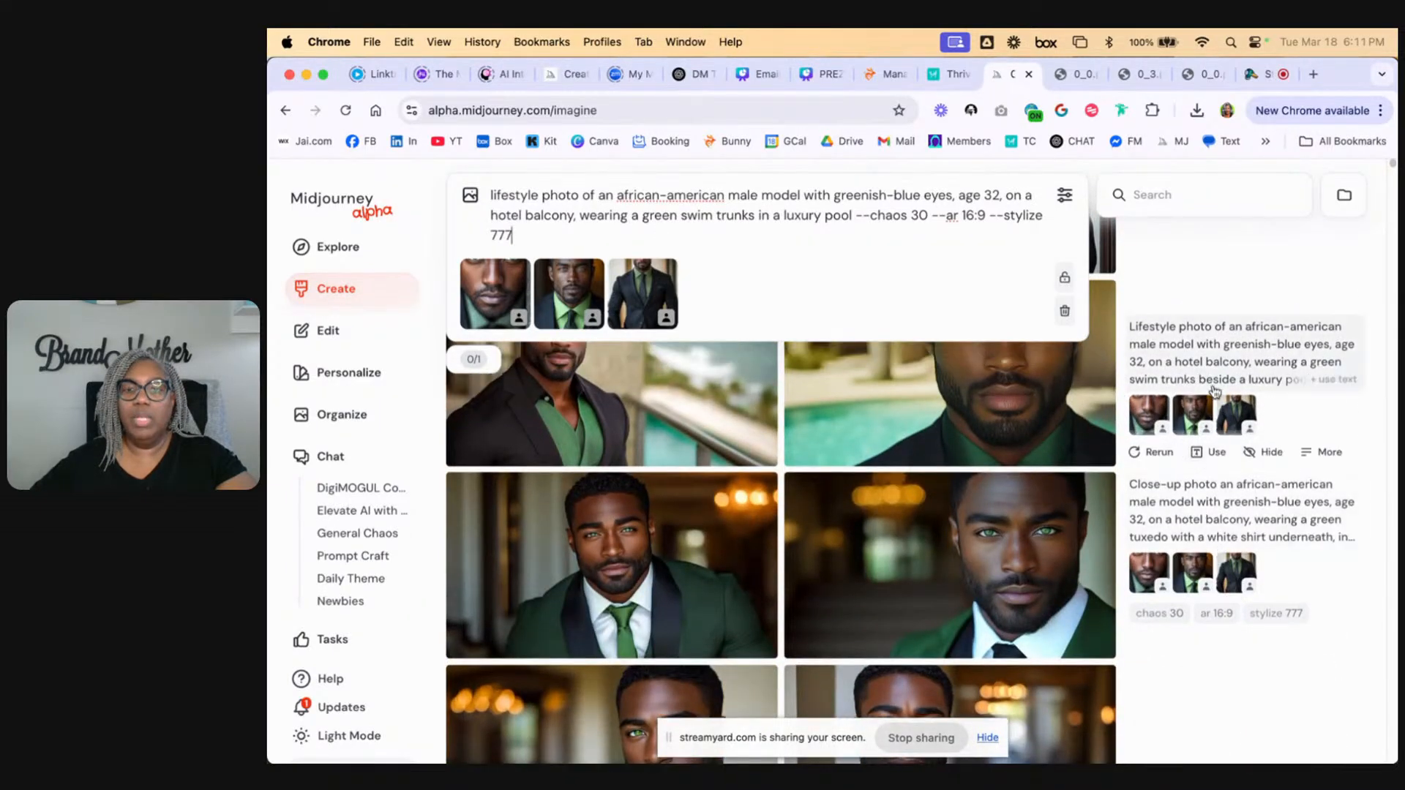
left_click(1212, 452)
Step: Reuse the close-up green tuxedo prompt and replace "tuxedo" with "combat gear"
mouse_move(1302, 568)
scroll(1253, 607, "down", 1)
scroll(1253, 607, "down", 2)
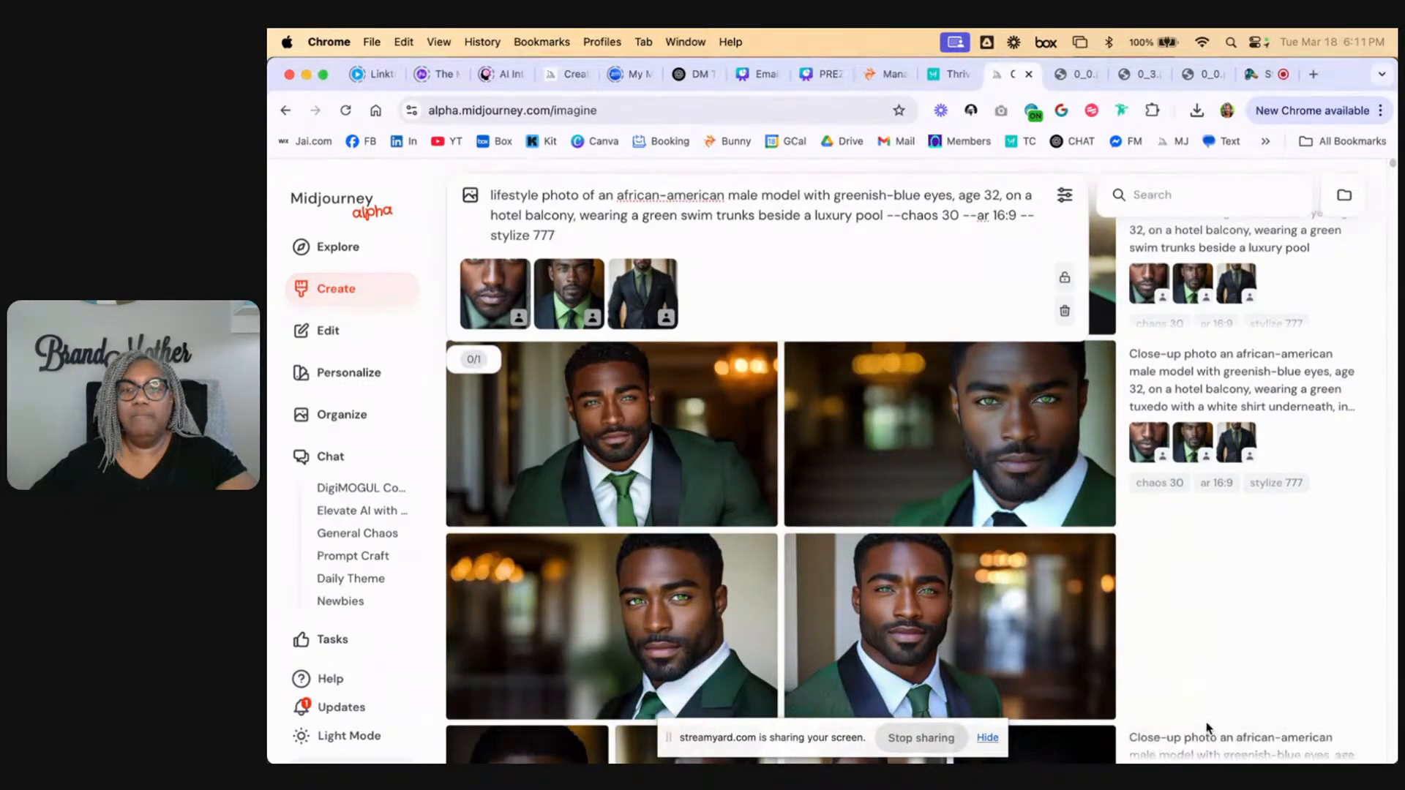
left_click(1209, 707)
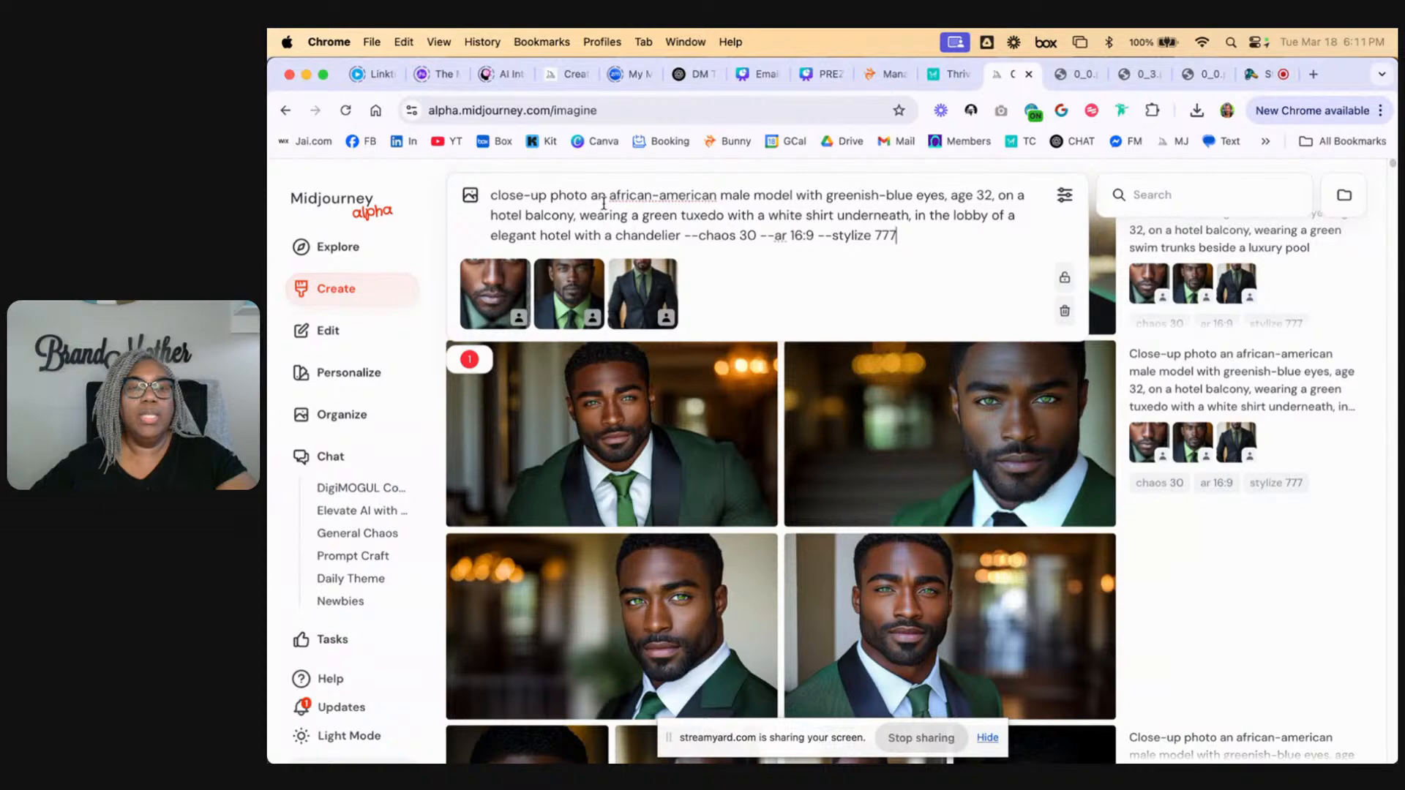
left_click(964, 229)
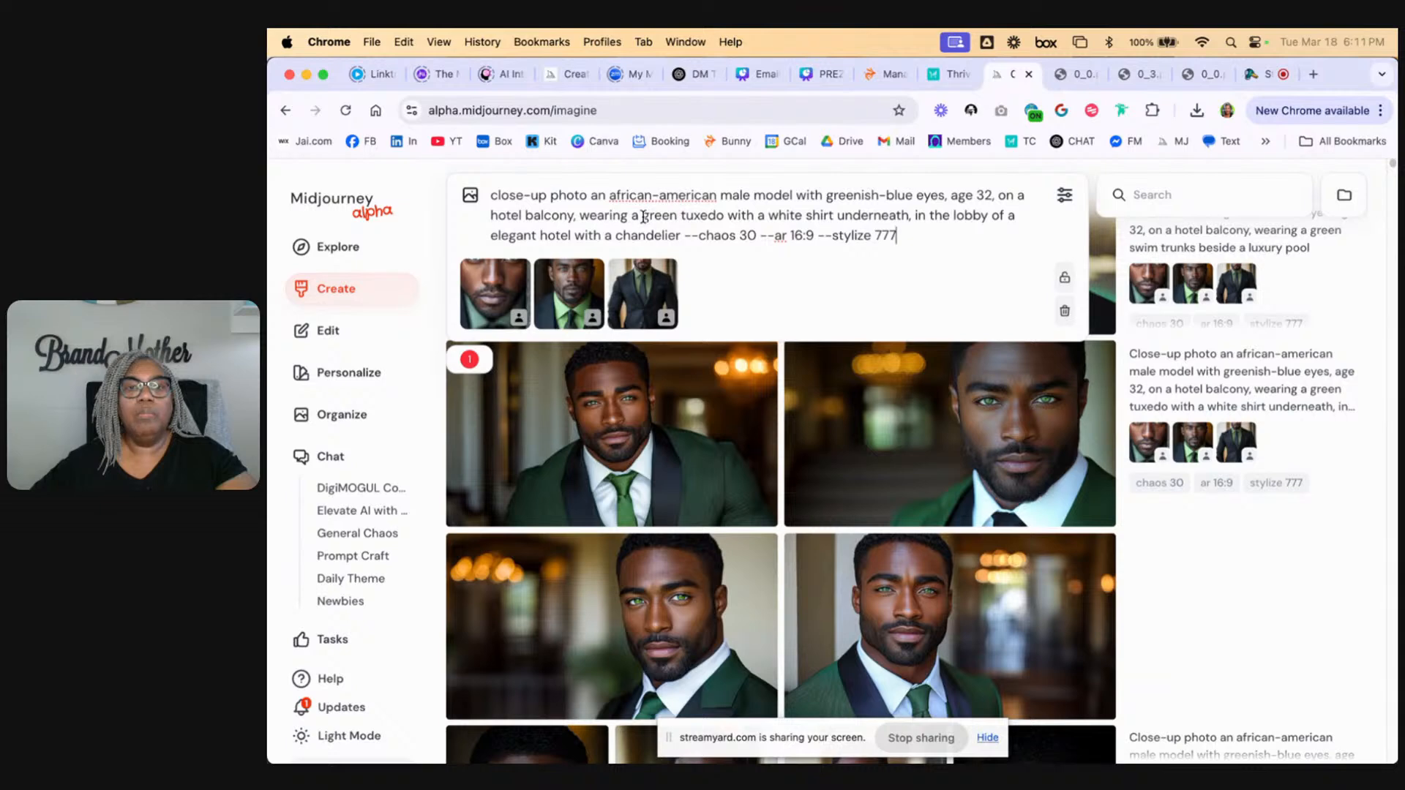
double_click(700, 217)
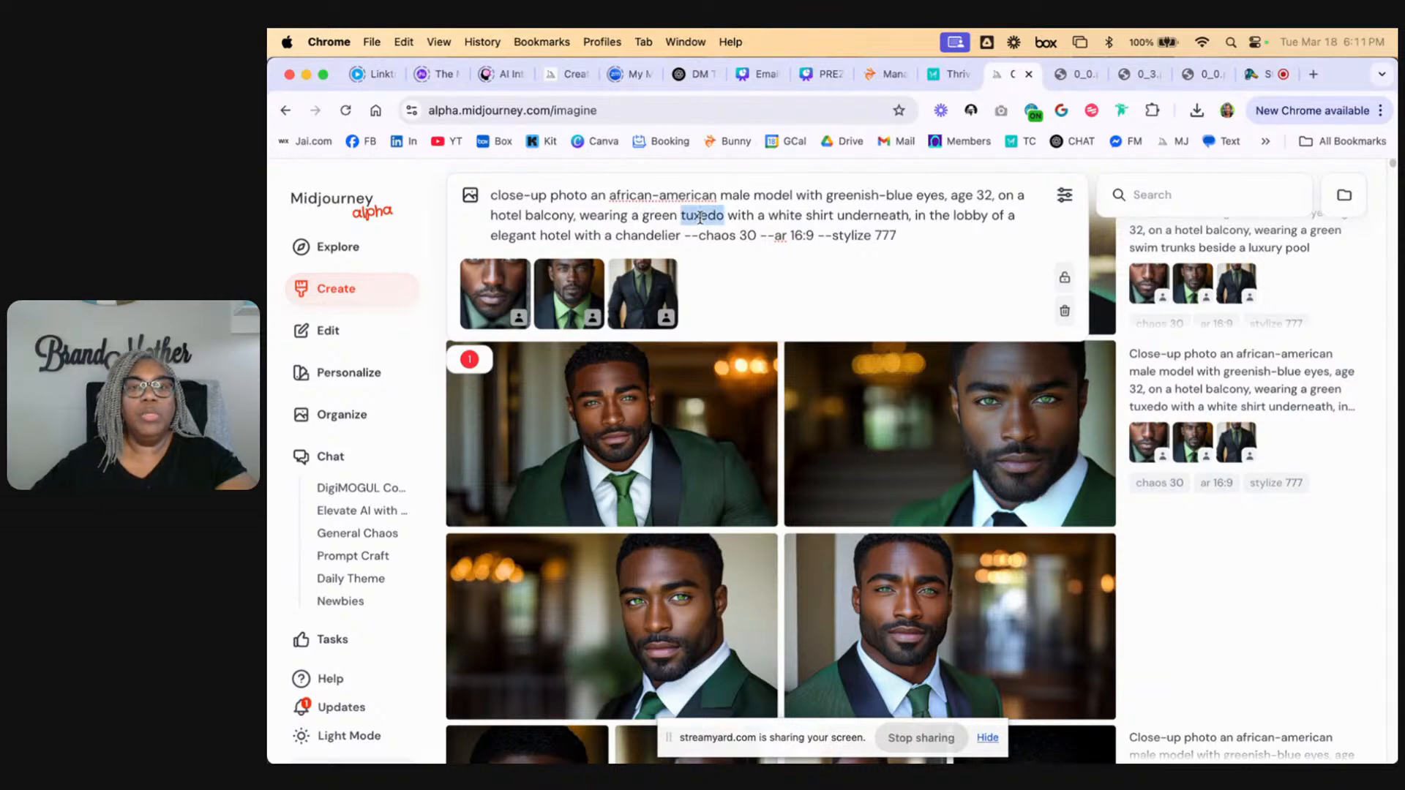
type("combat")
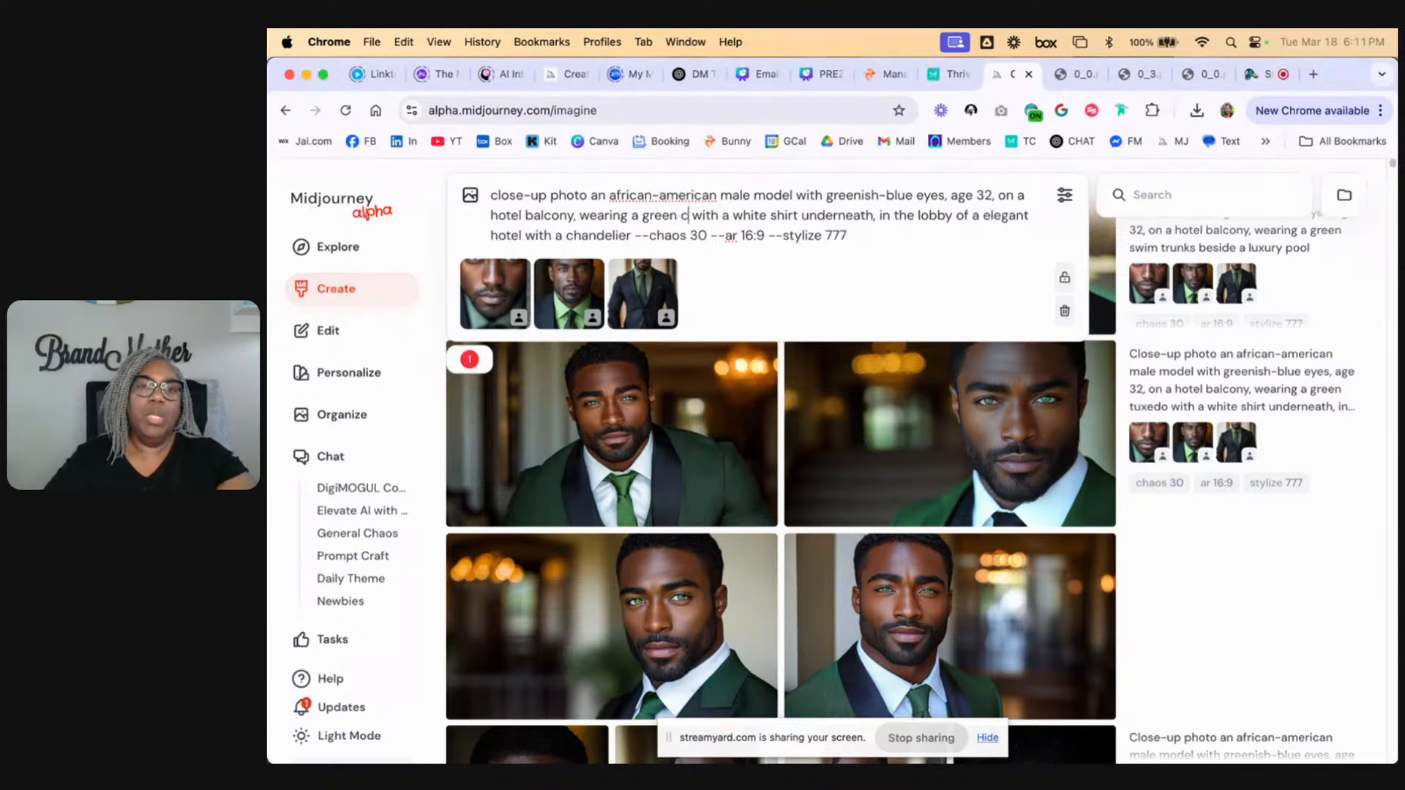
type(" gear")
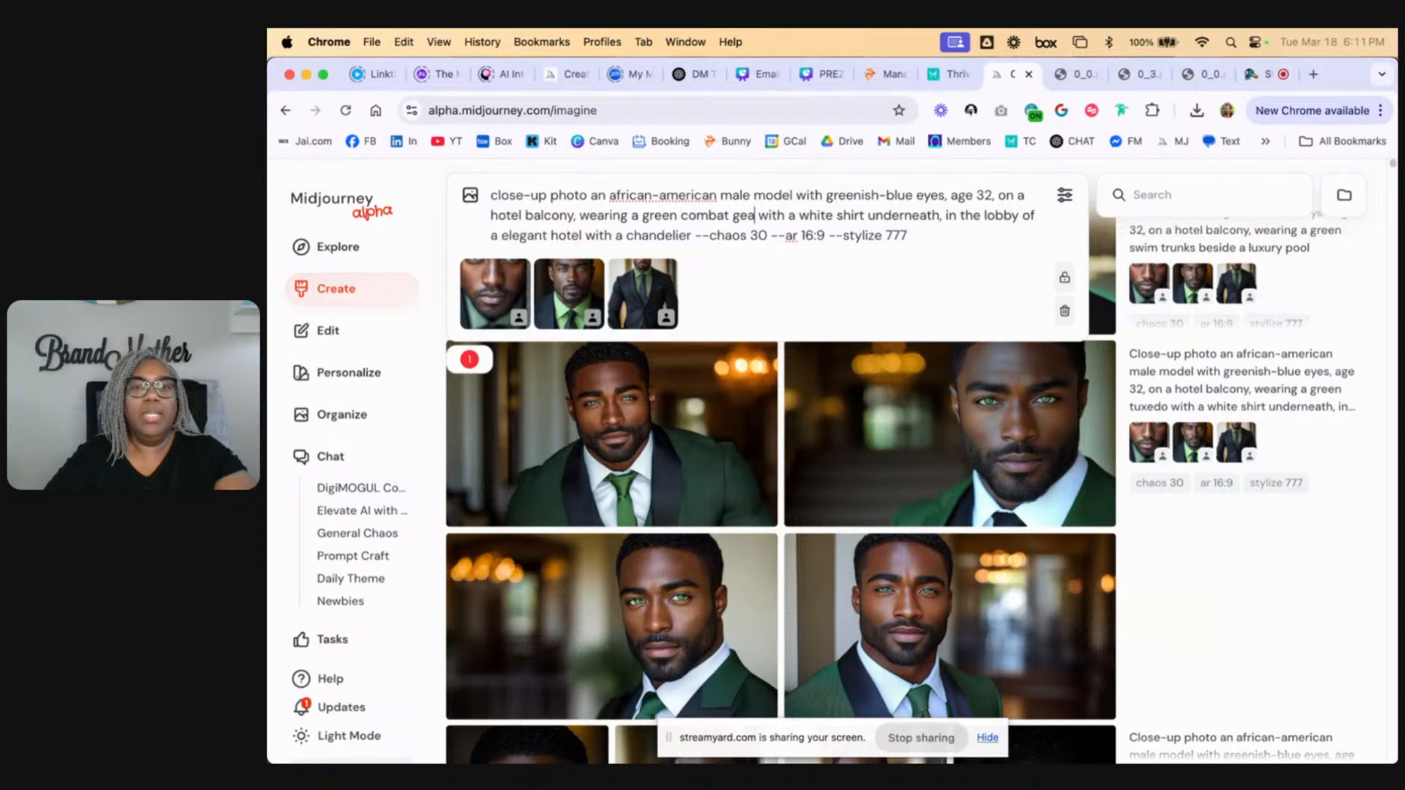
Step: Replace the white shirt and hotel lobby description with "in the desert riding a camel" and generate the images
left_click_drag(764, 215, 686, 244)
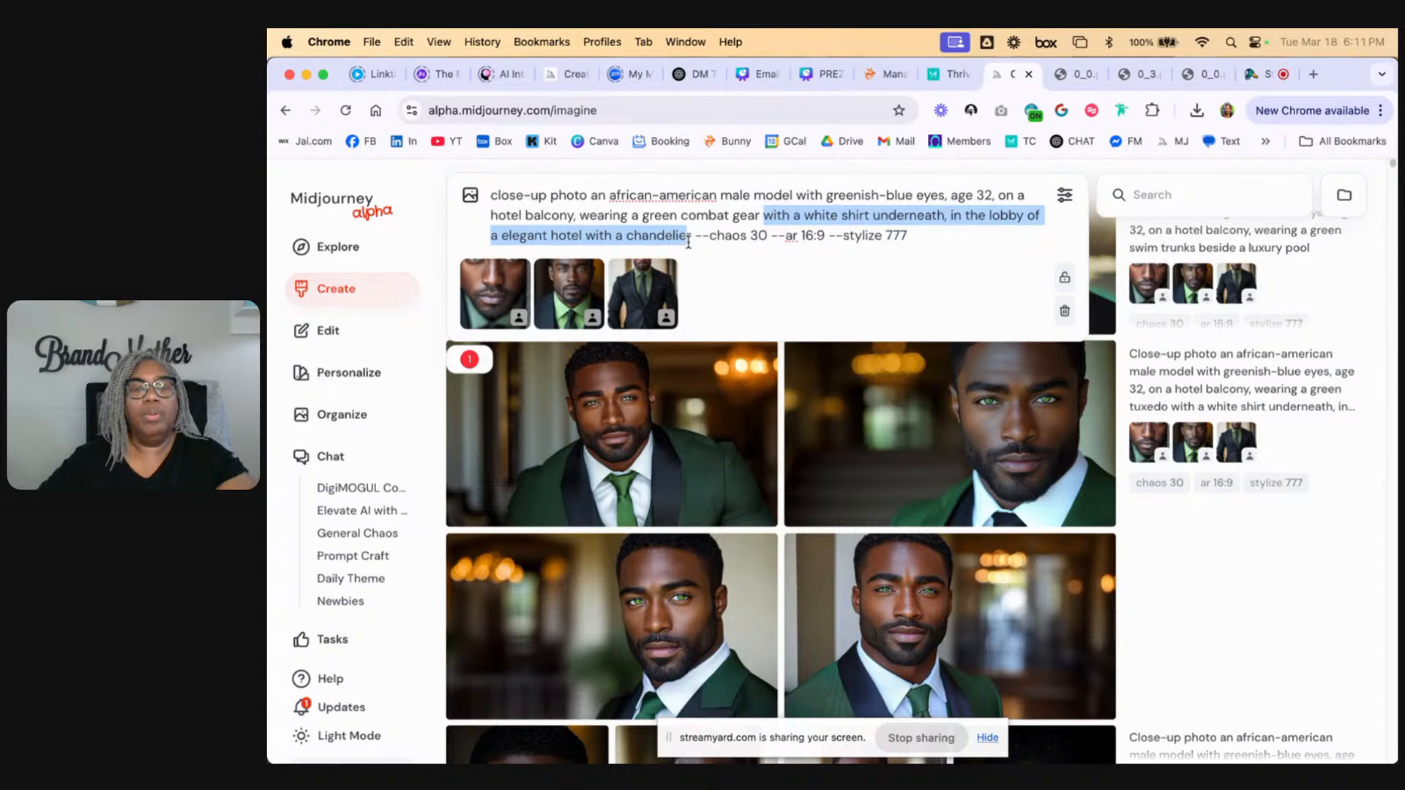
key("BackSpace")
key("Delete")
type("in the d")
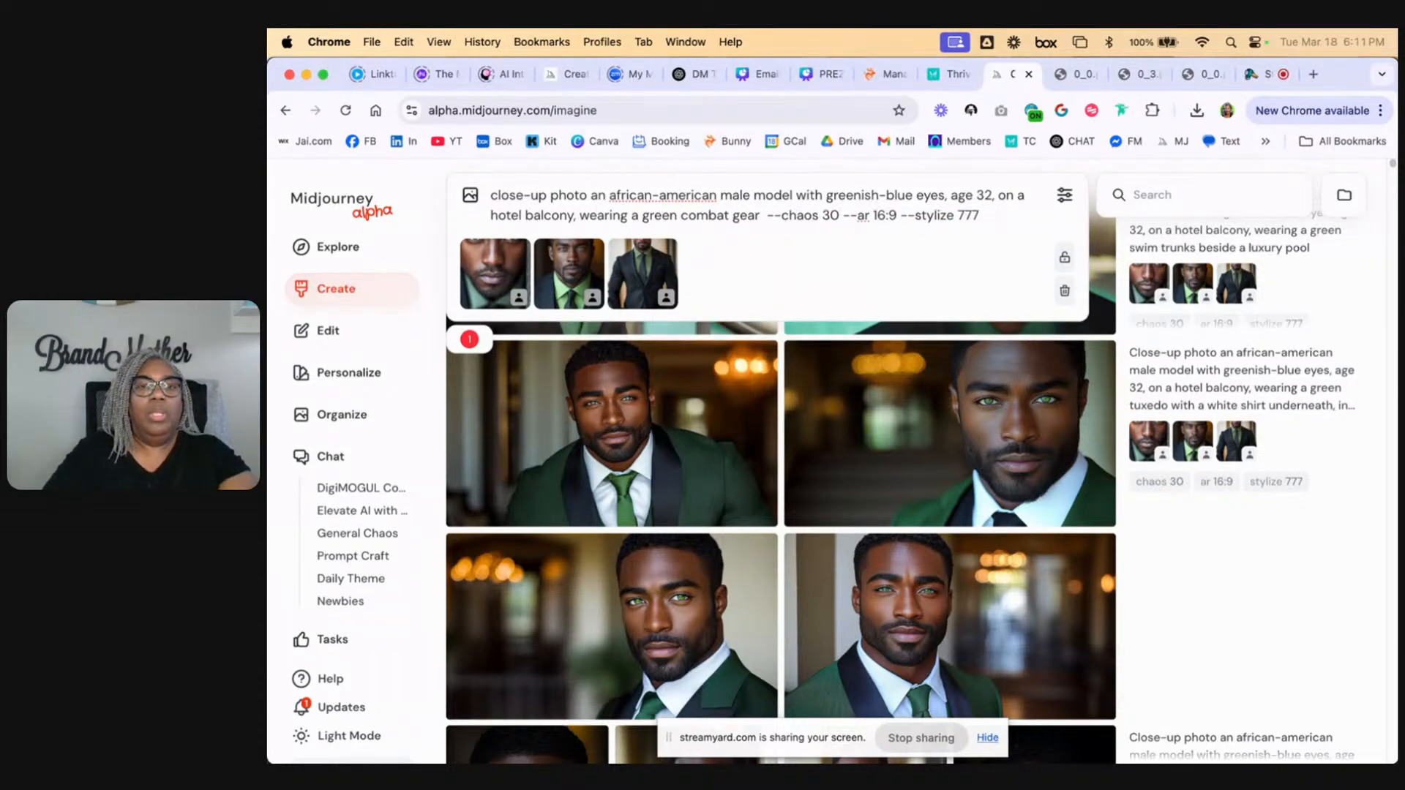
type("ese")
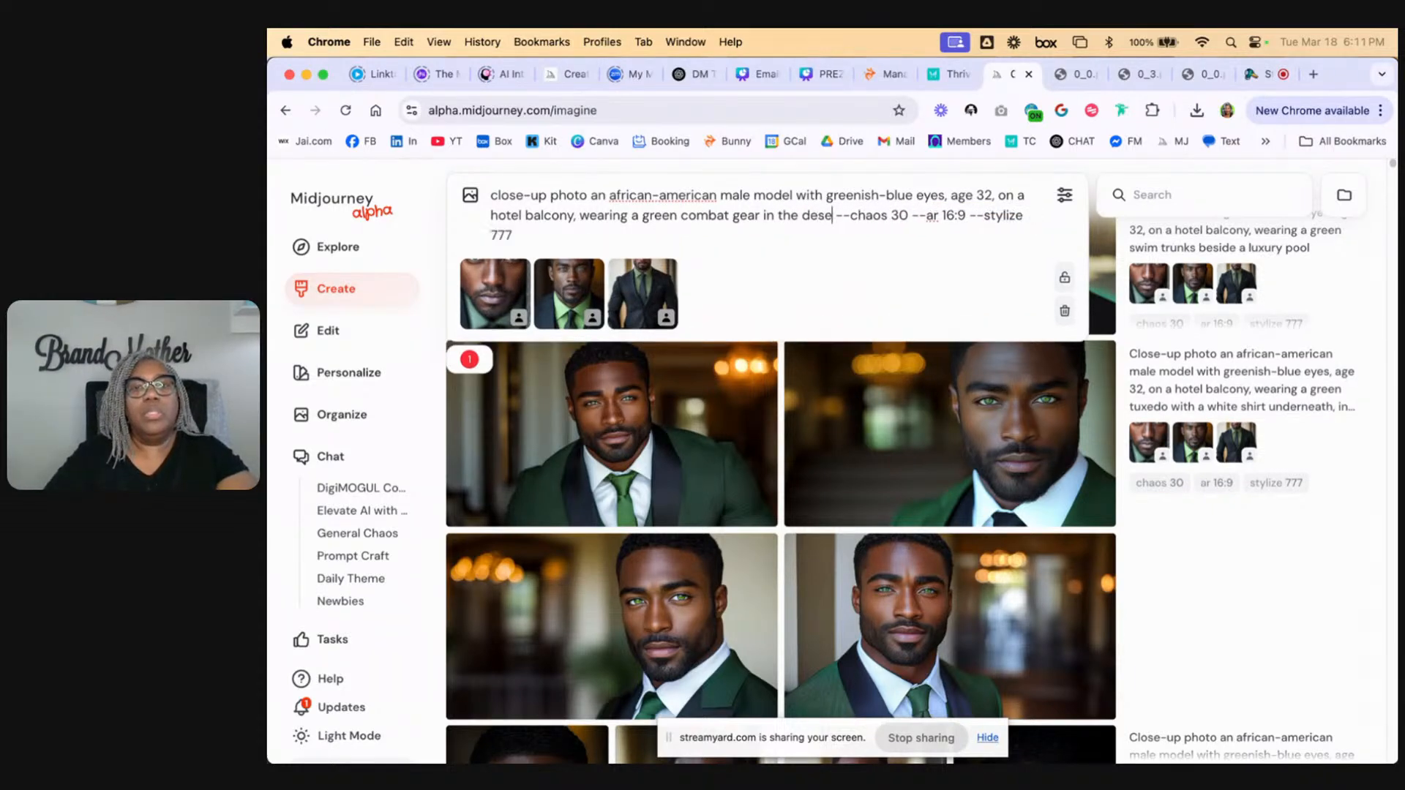
key("BackSpace")
type("sert")
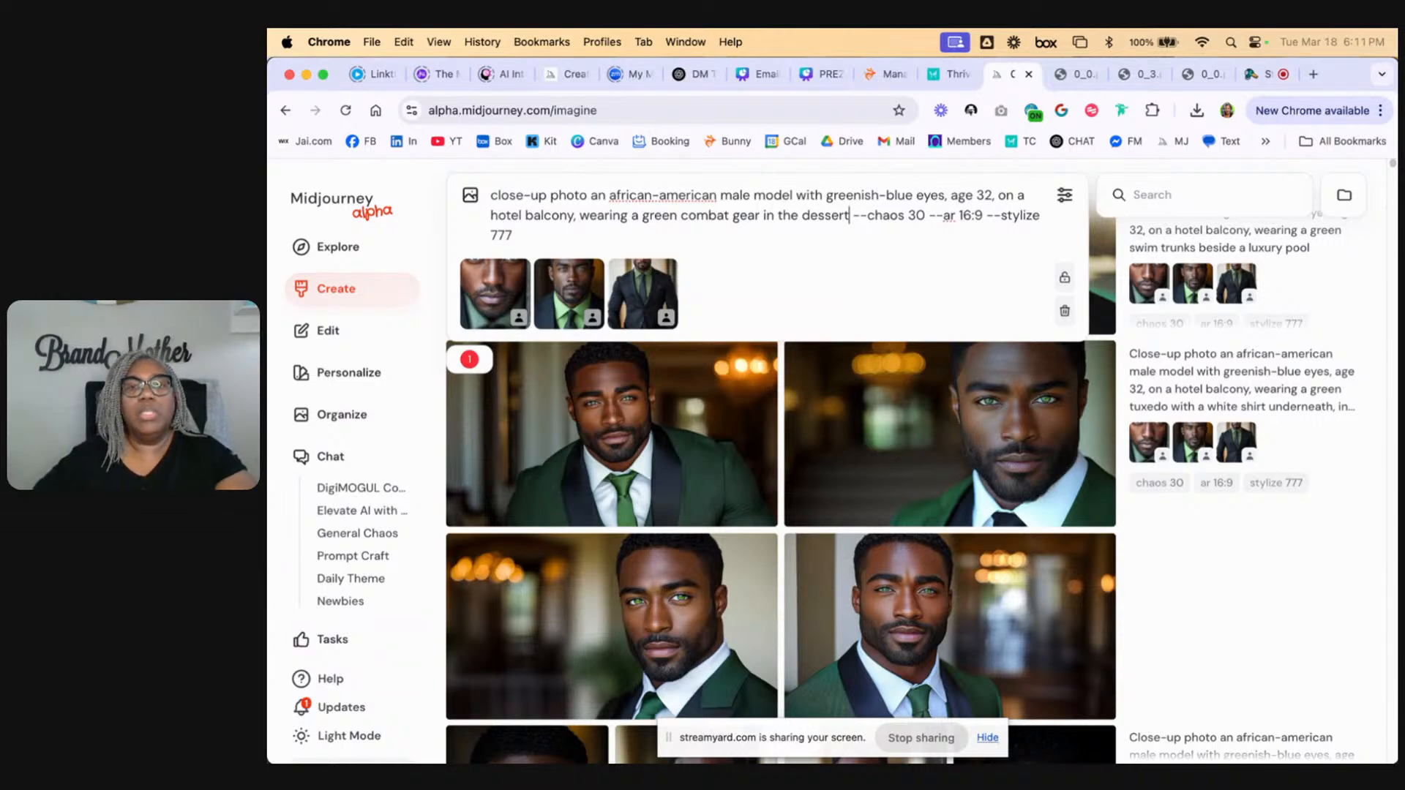
key("BackSpace")
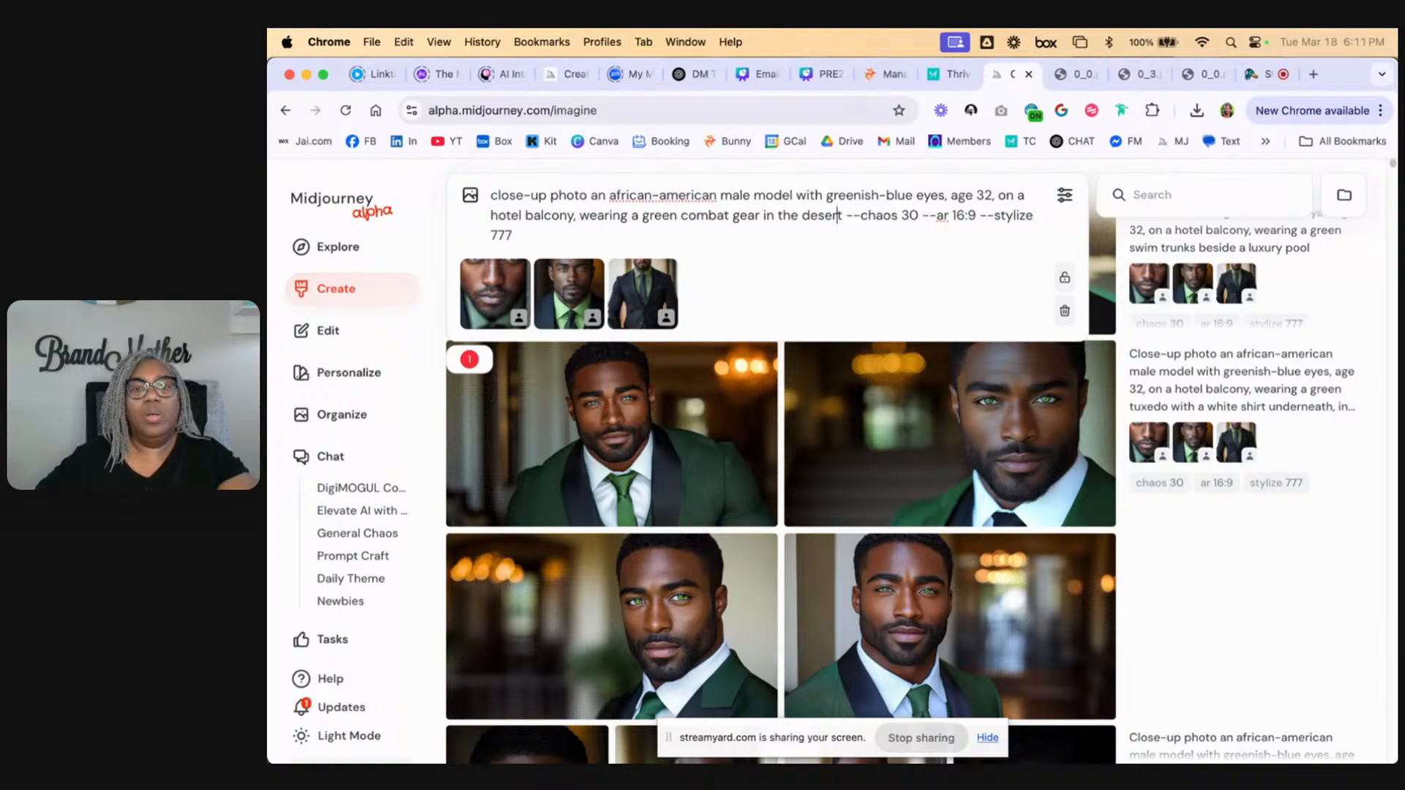
type("riding a ca")
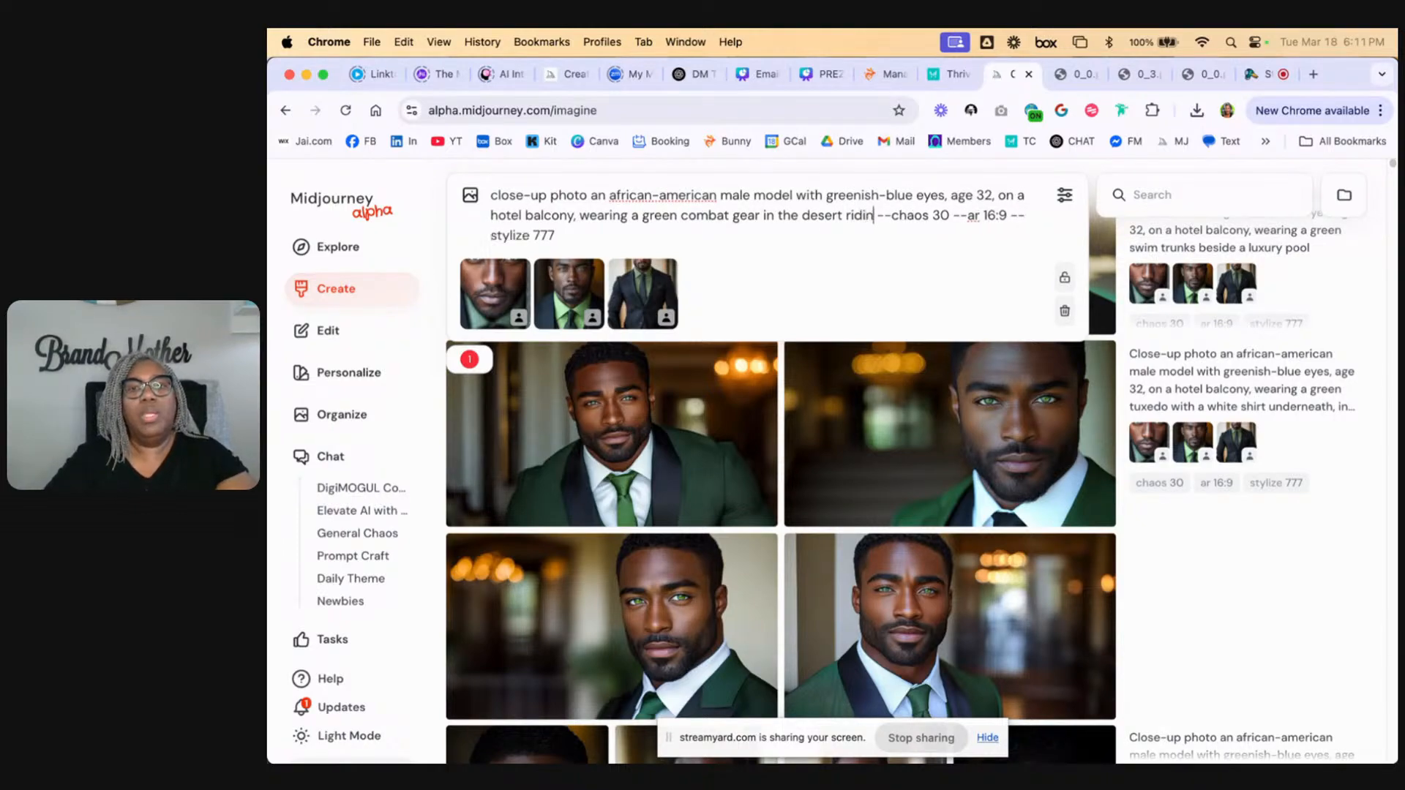
type("mel")
key("Return")
Step: Hide the first two images of the "wearing a green swim trunks in a luxury pool" set and the third image of the swimming set
scroll(868, 396, "down", 10)
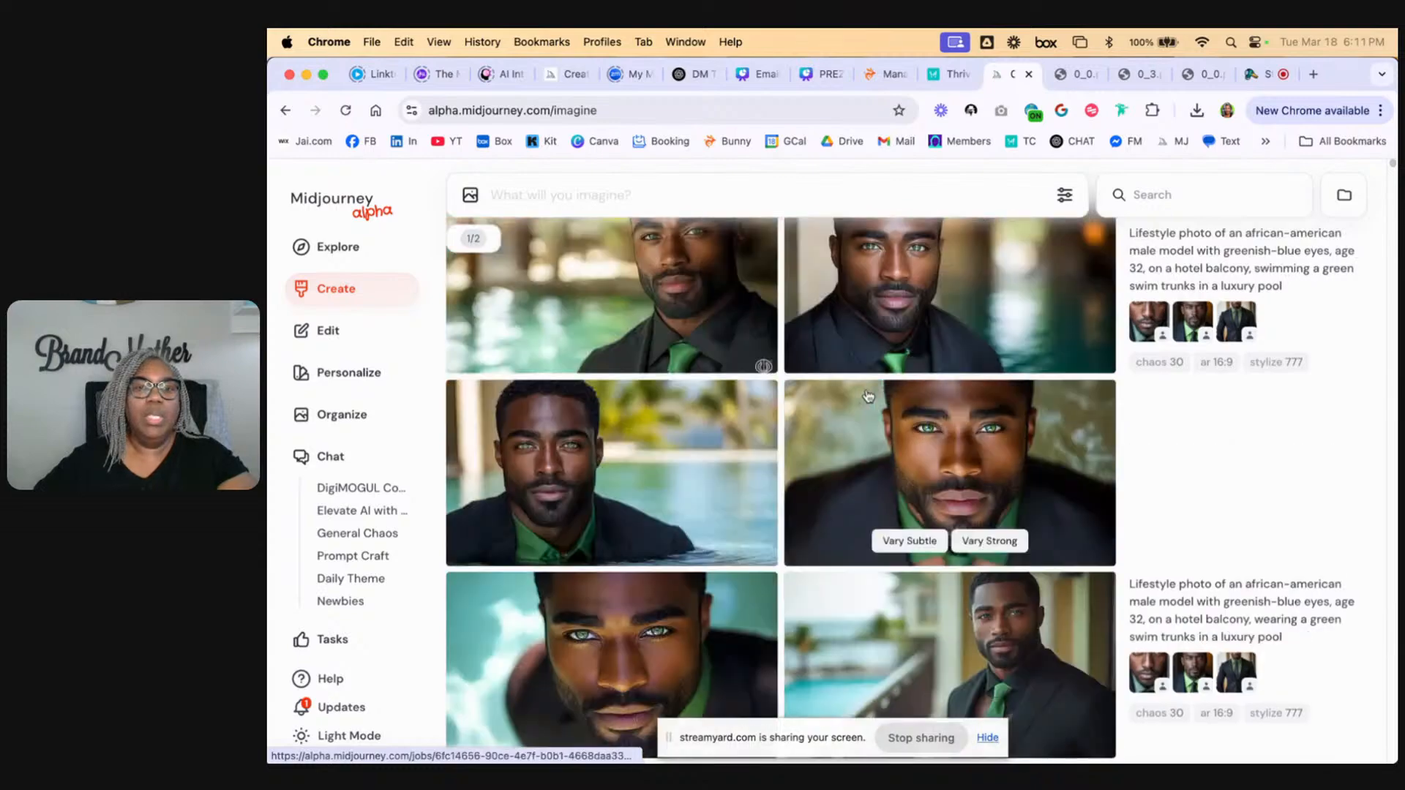
scroll(868, 396, "down", 5)
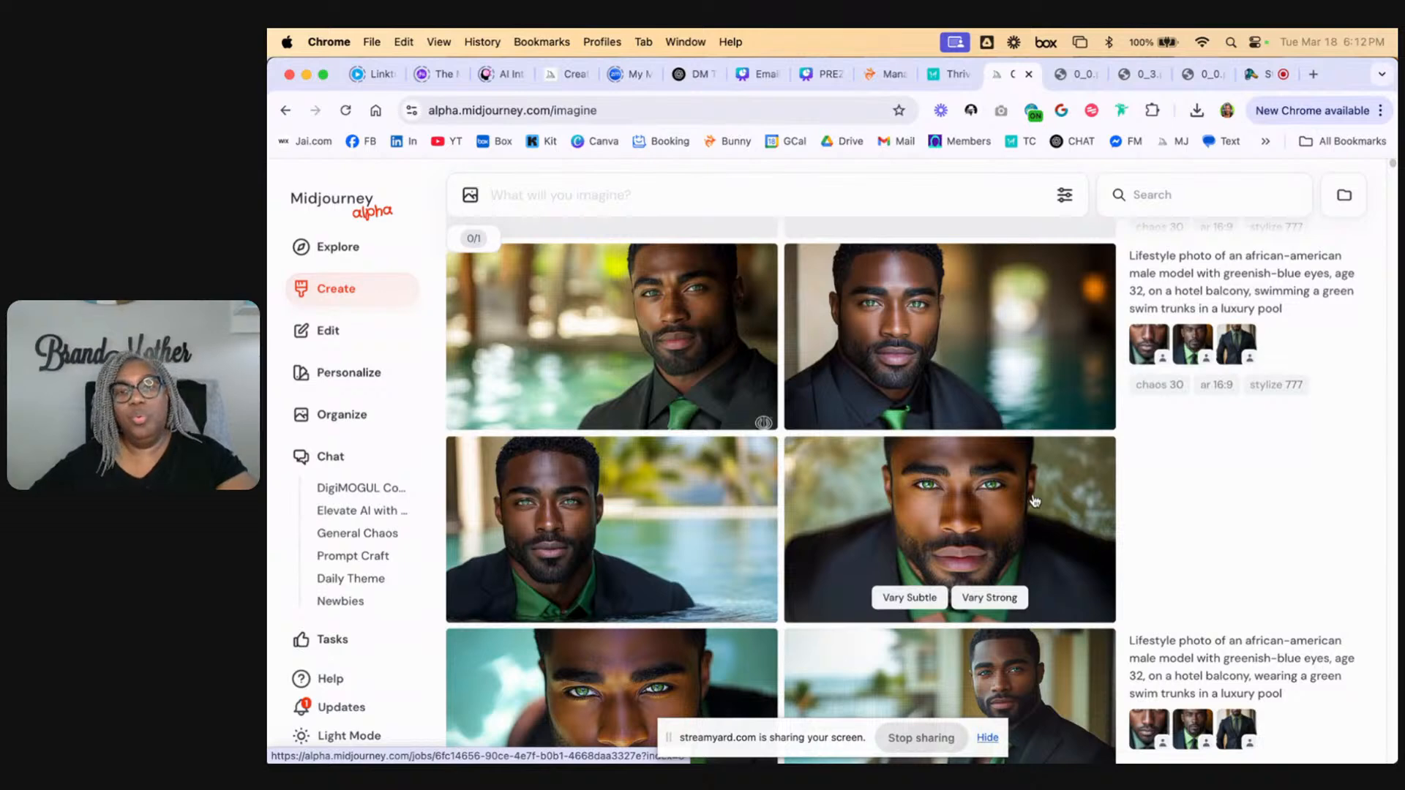
scroll(1034, 500, "up", 1)
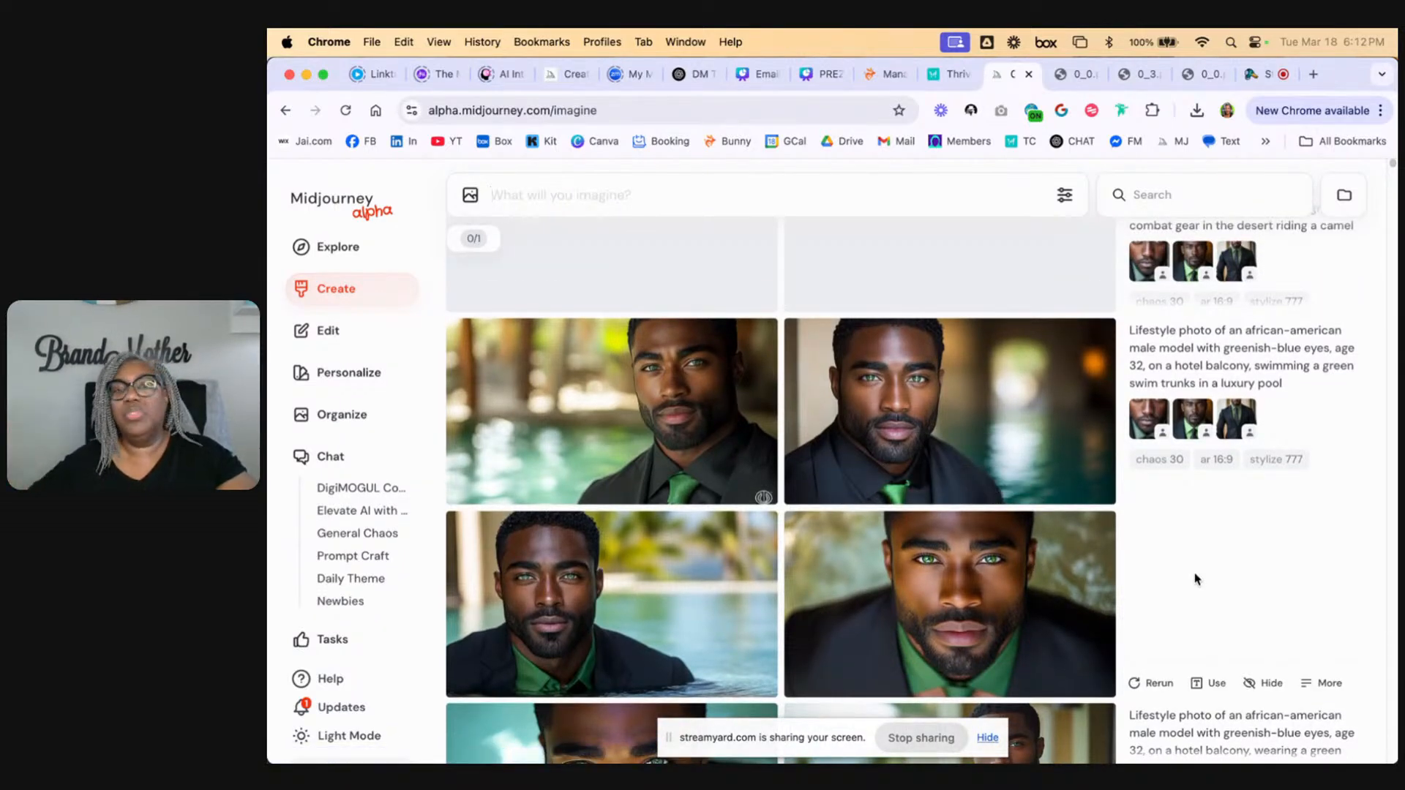
scroll(1236, 518, "down", 2)
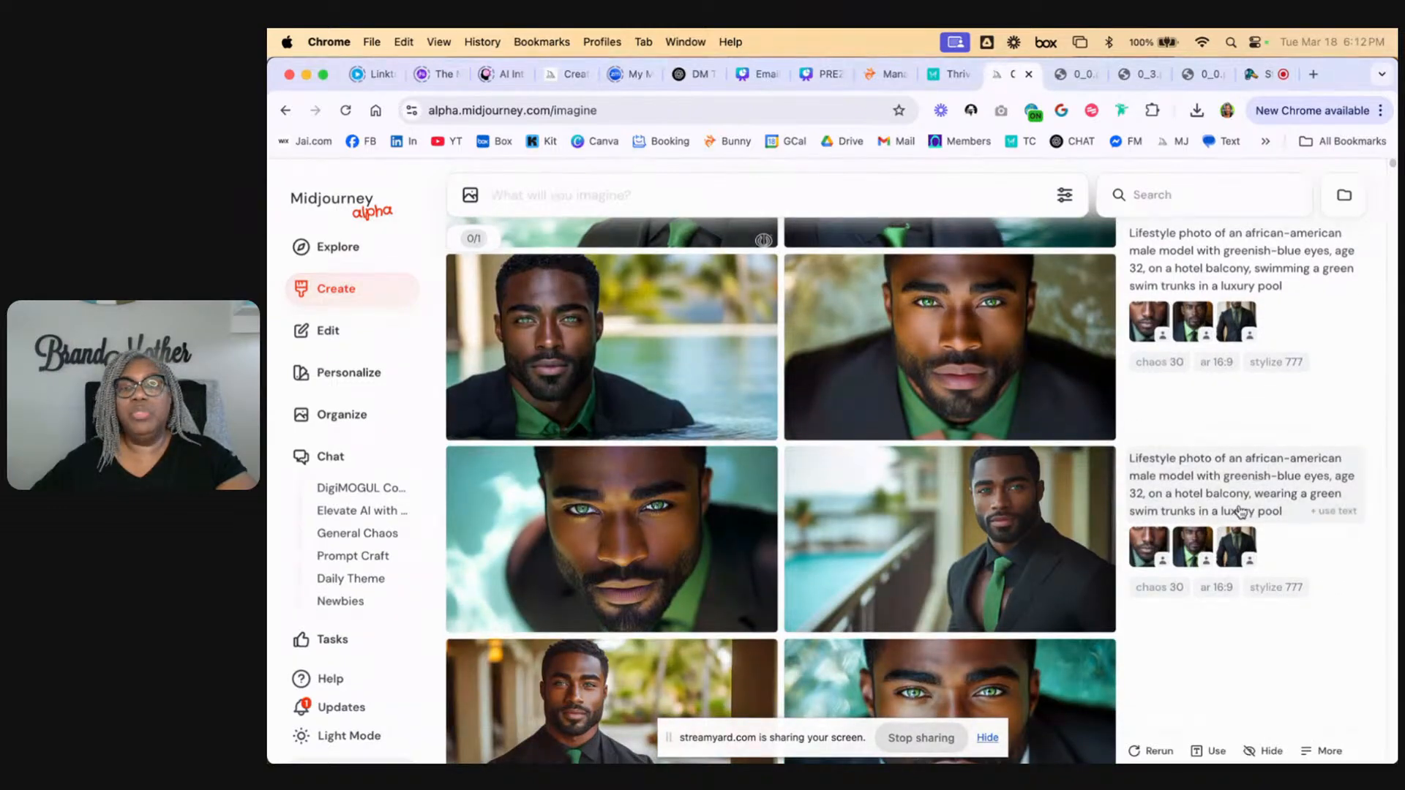
scroll(1239, 512, "up", 1)
scroll(1239, 512, "down", 3)
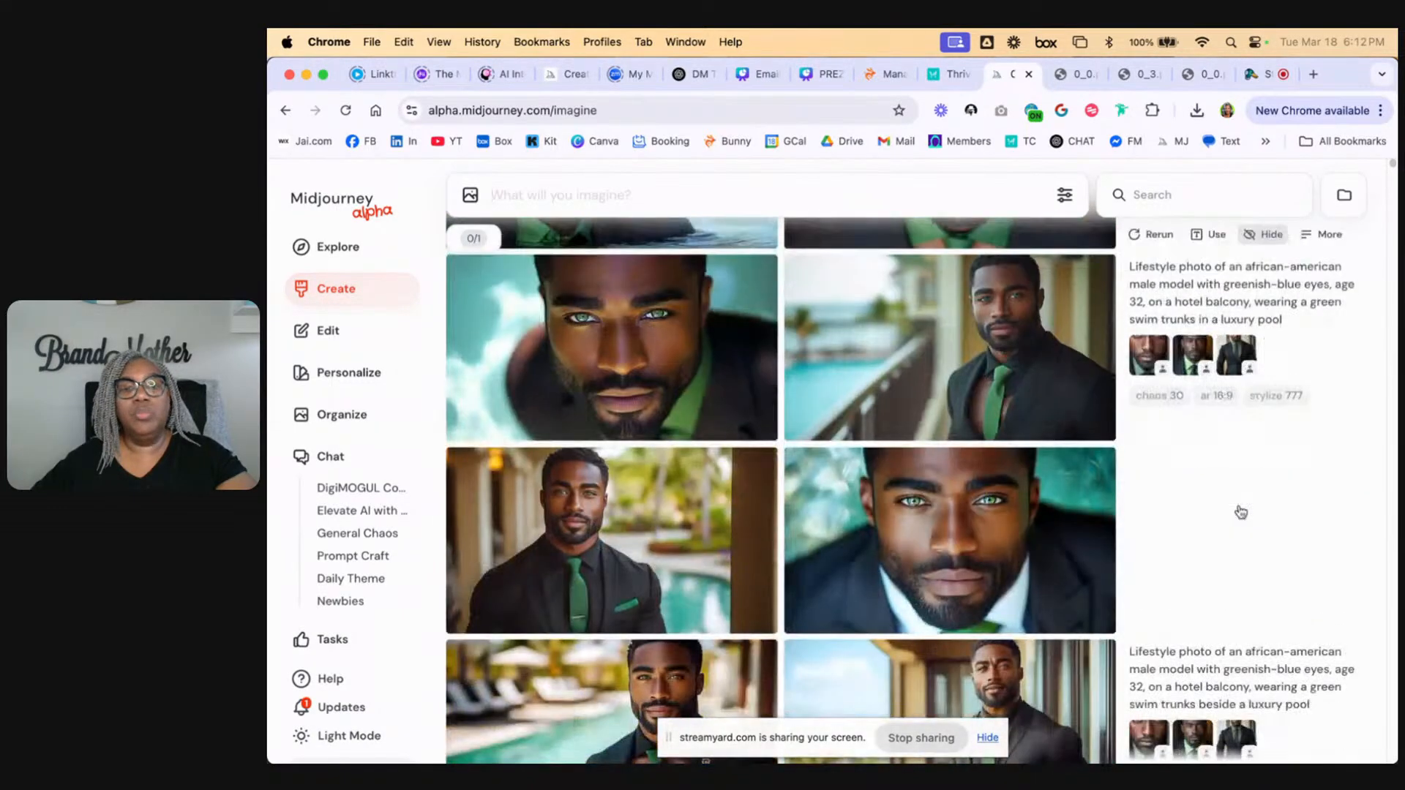
right_click(644, 340)
left_click(746, 351)
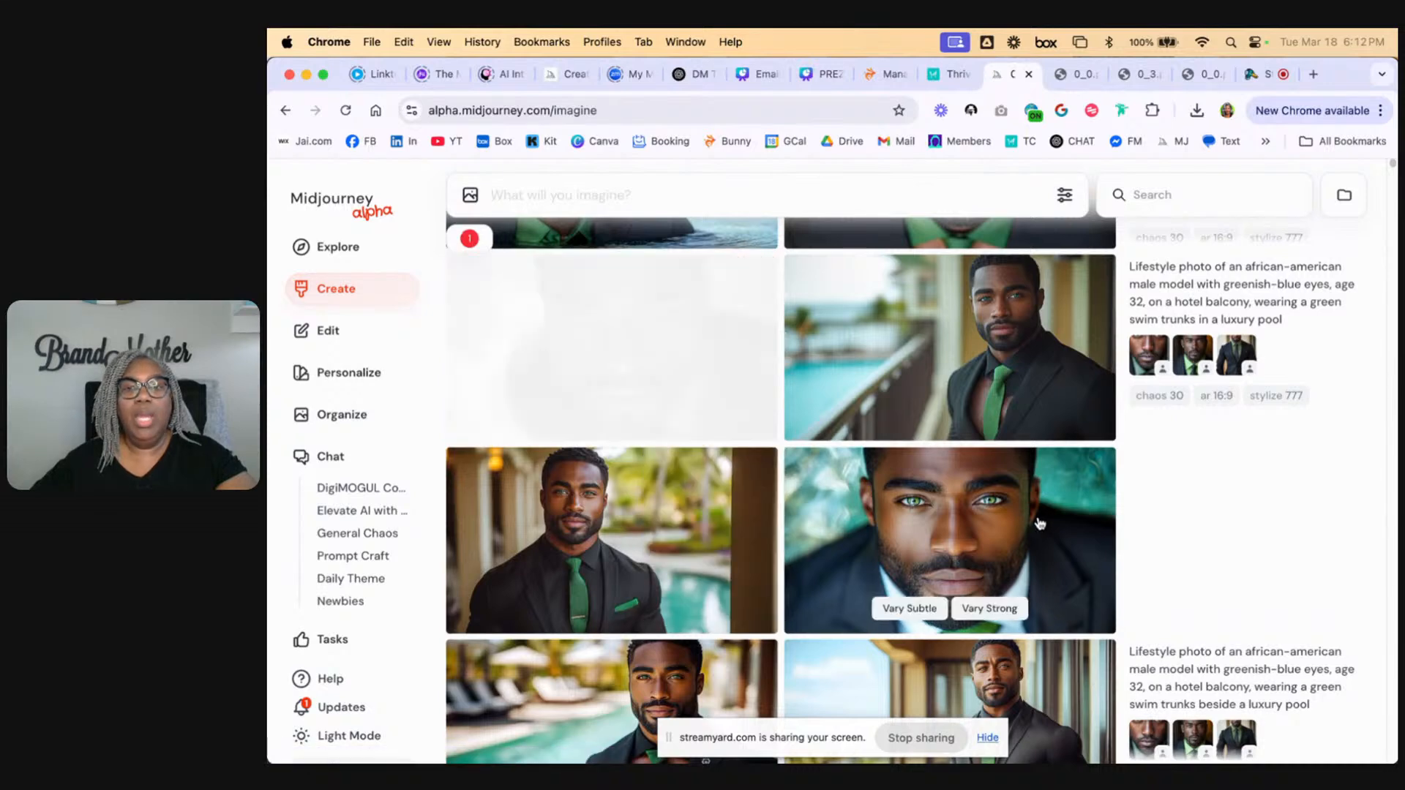
right_click(995, 361)
left_click(1086, 374)
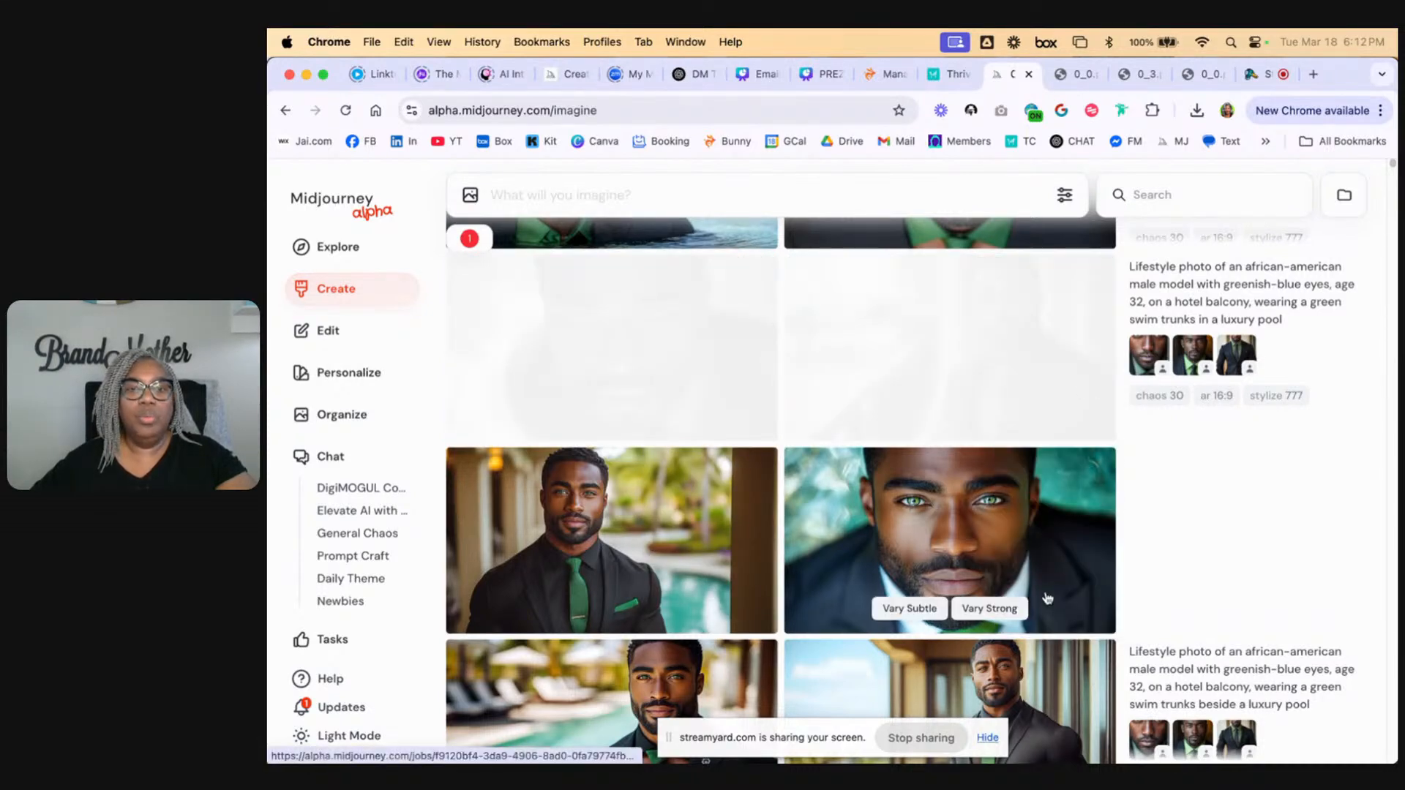
scroll(1007, 555, "up", 3)
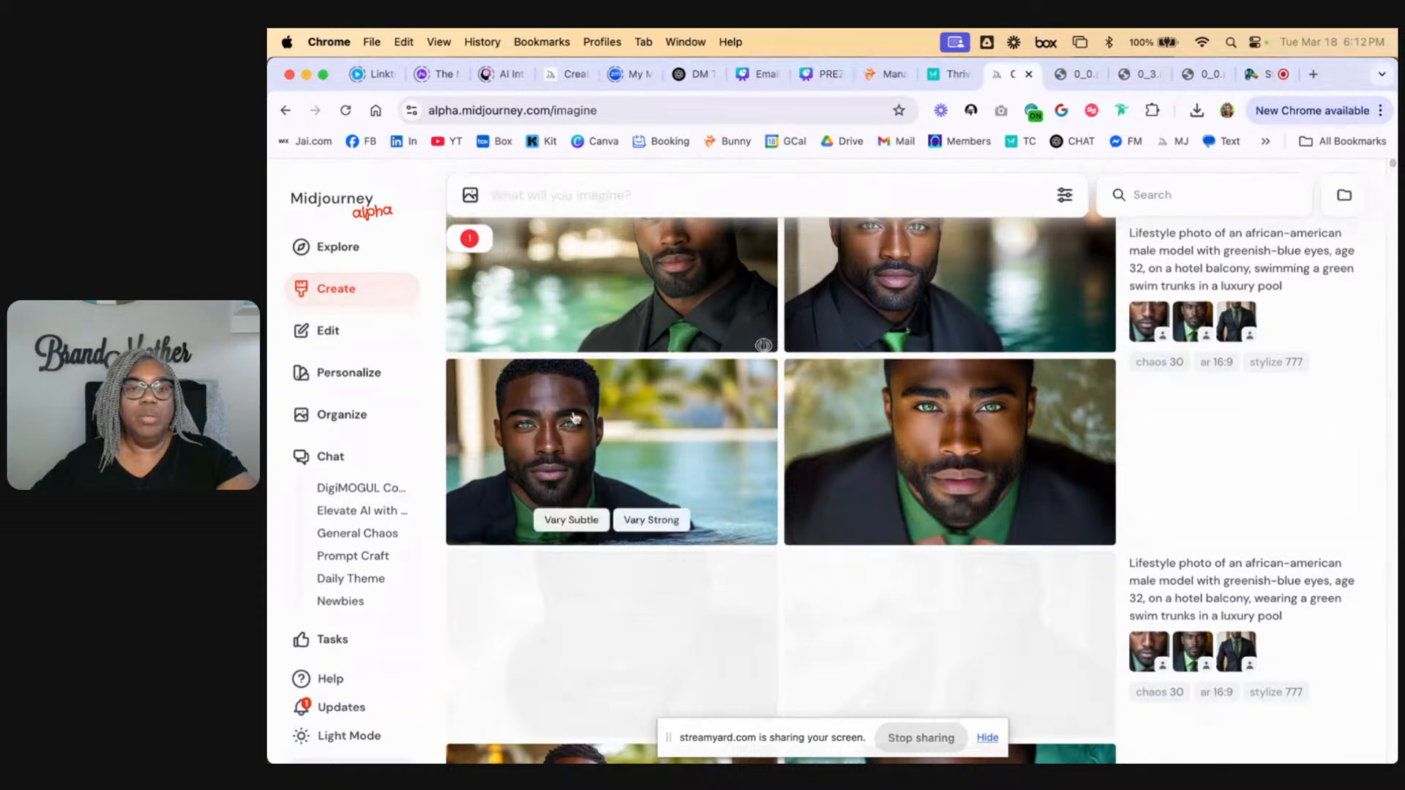
right_click(601, 425)
left_click(701, 437)
Step: Reuse the close-up prompt for combat gear in the desert and replace "close-up" with "wide shot"
scroll(955, 503, "up", 3)
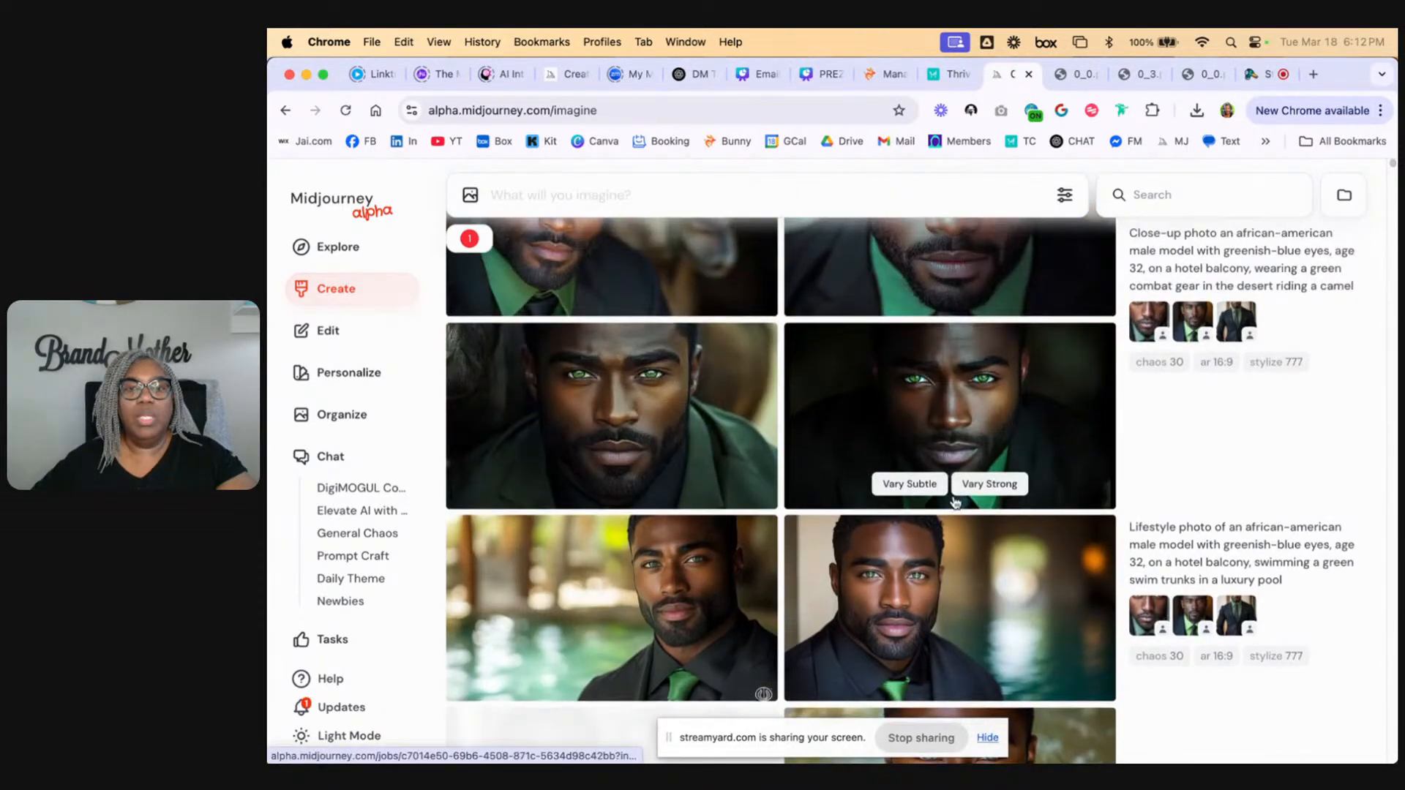
scroll(955, 503, "up", 2)
scroll(956, 503, "up", 1)
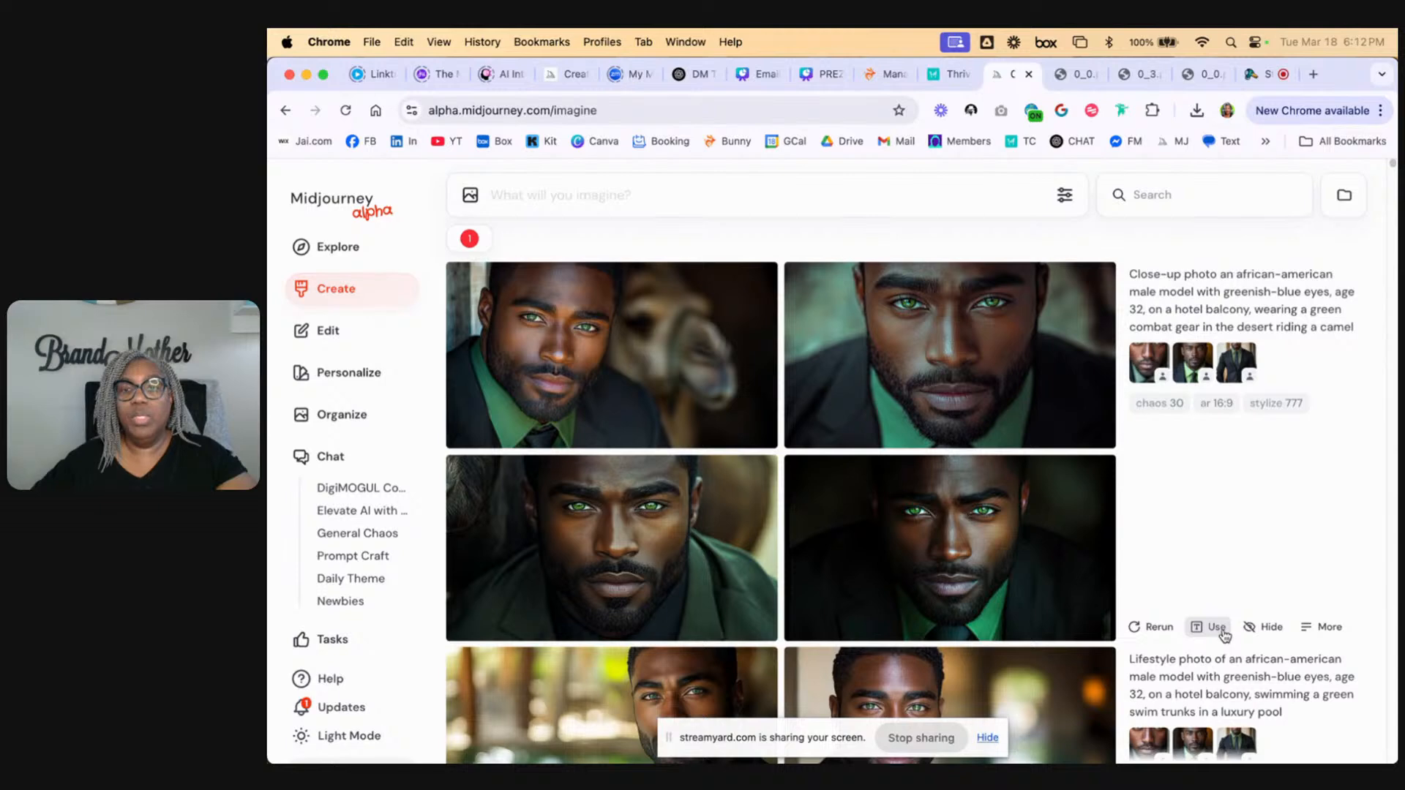
left_click(1216, 628)
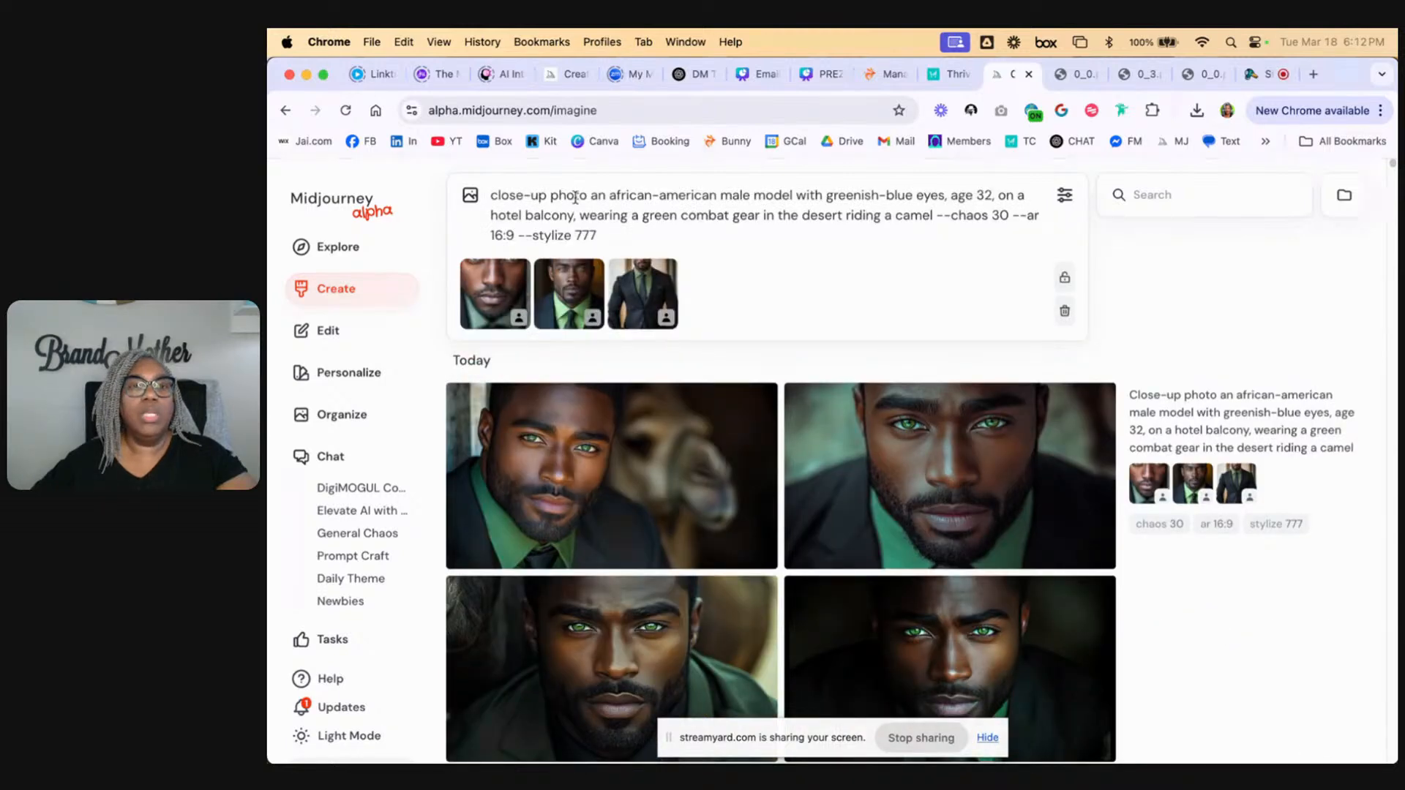
left_click_drag(545, 197, 483, 194)
type("wide shot")
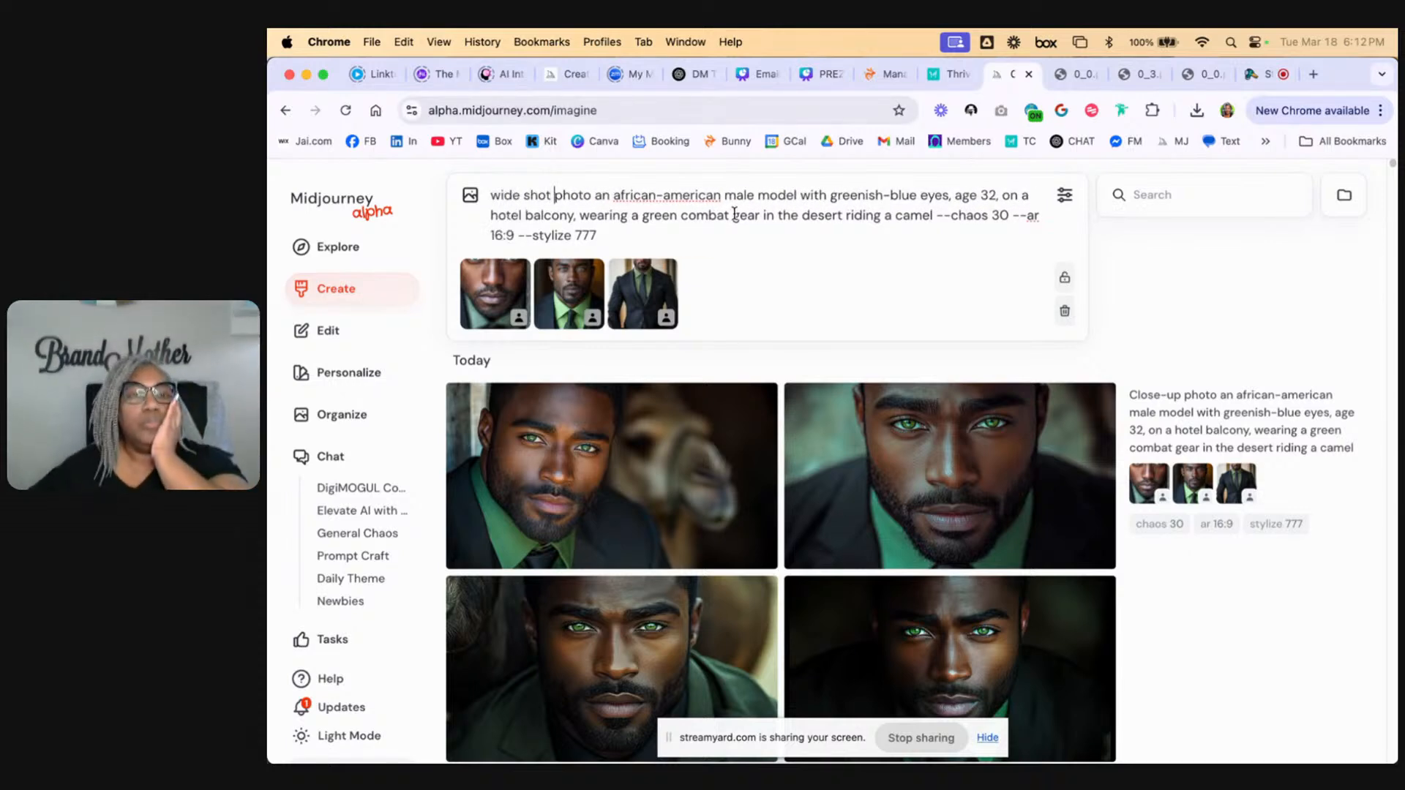
Step: Replace "a green" with "military", add the character weight parameter --cw 50 to the prompt, and generate the images
double_click(663, 217)
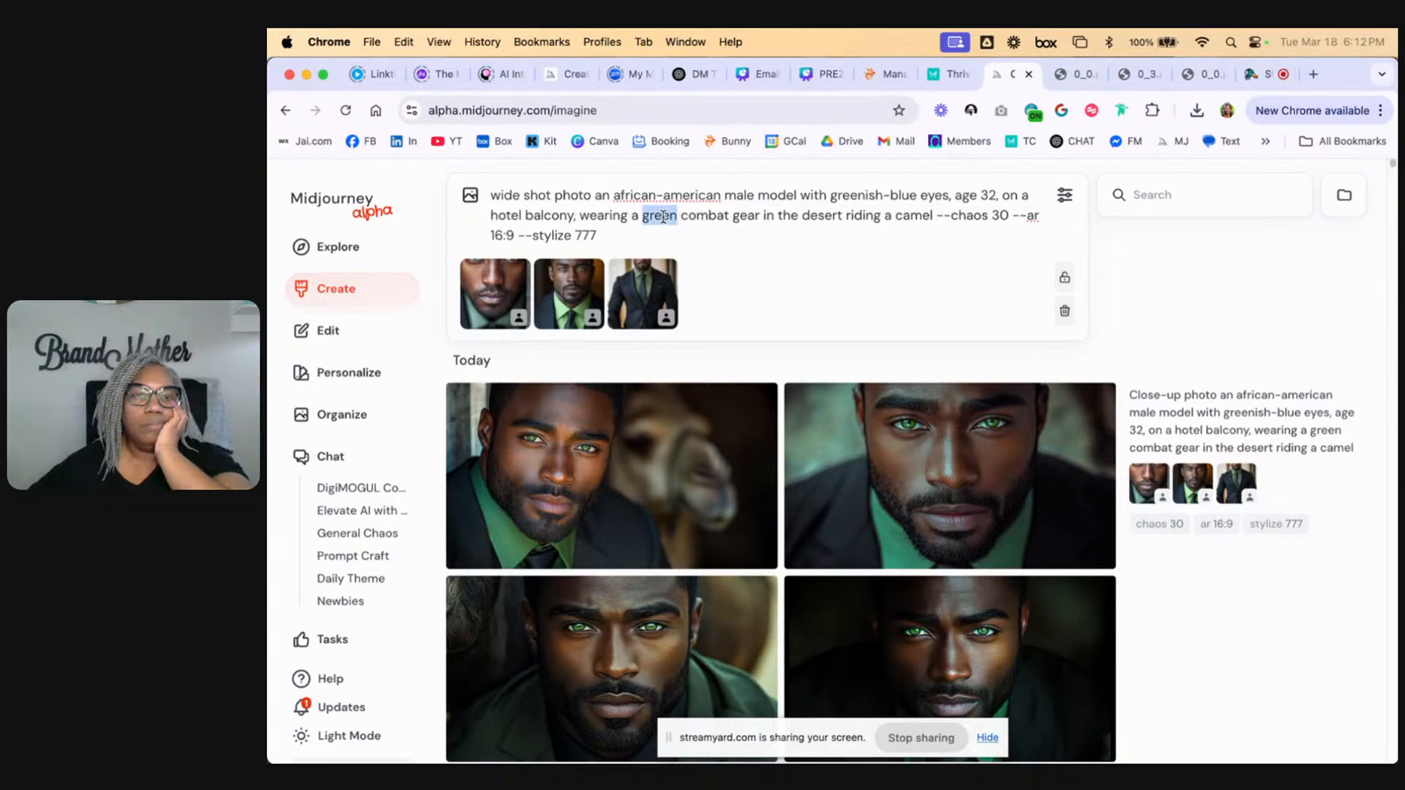
type("mil")
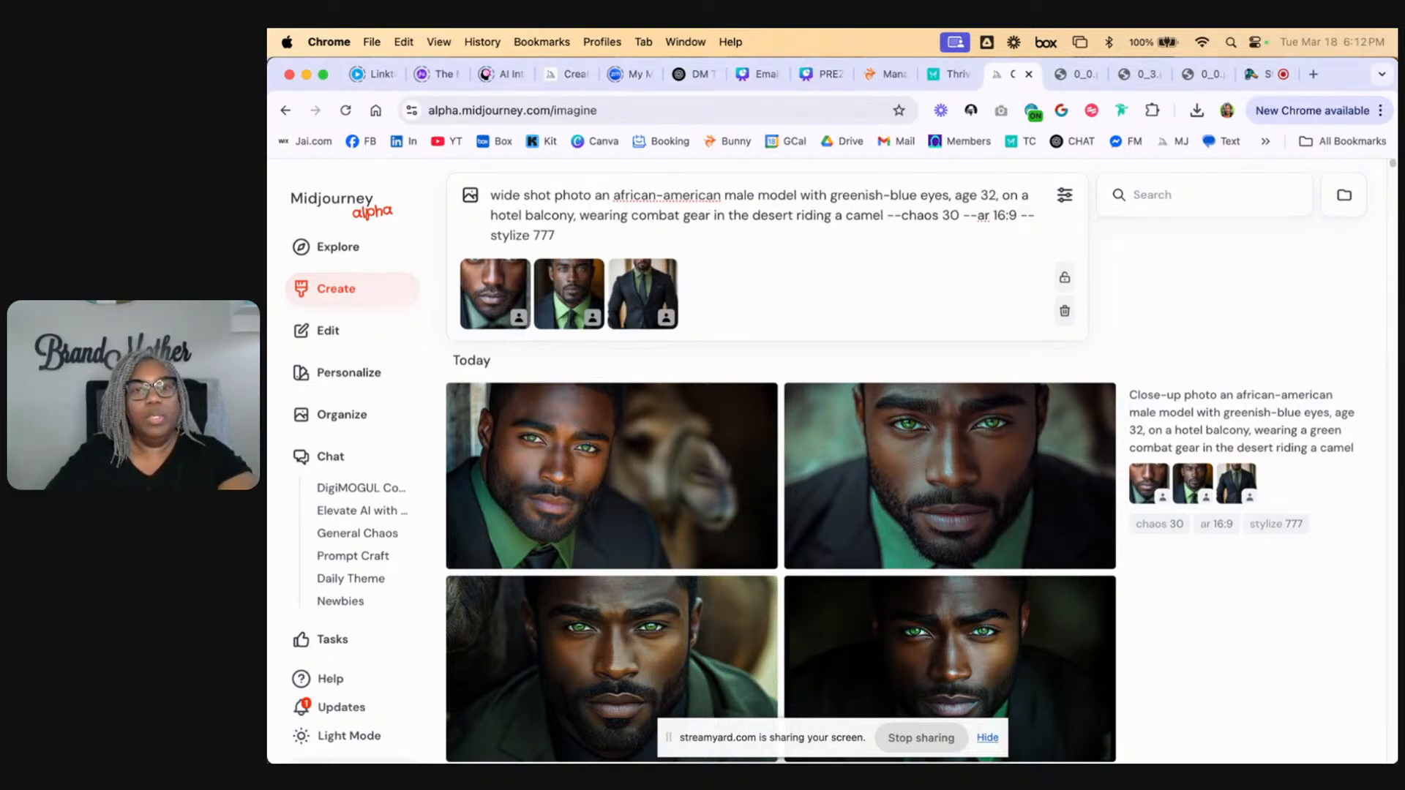
type("i")
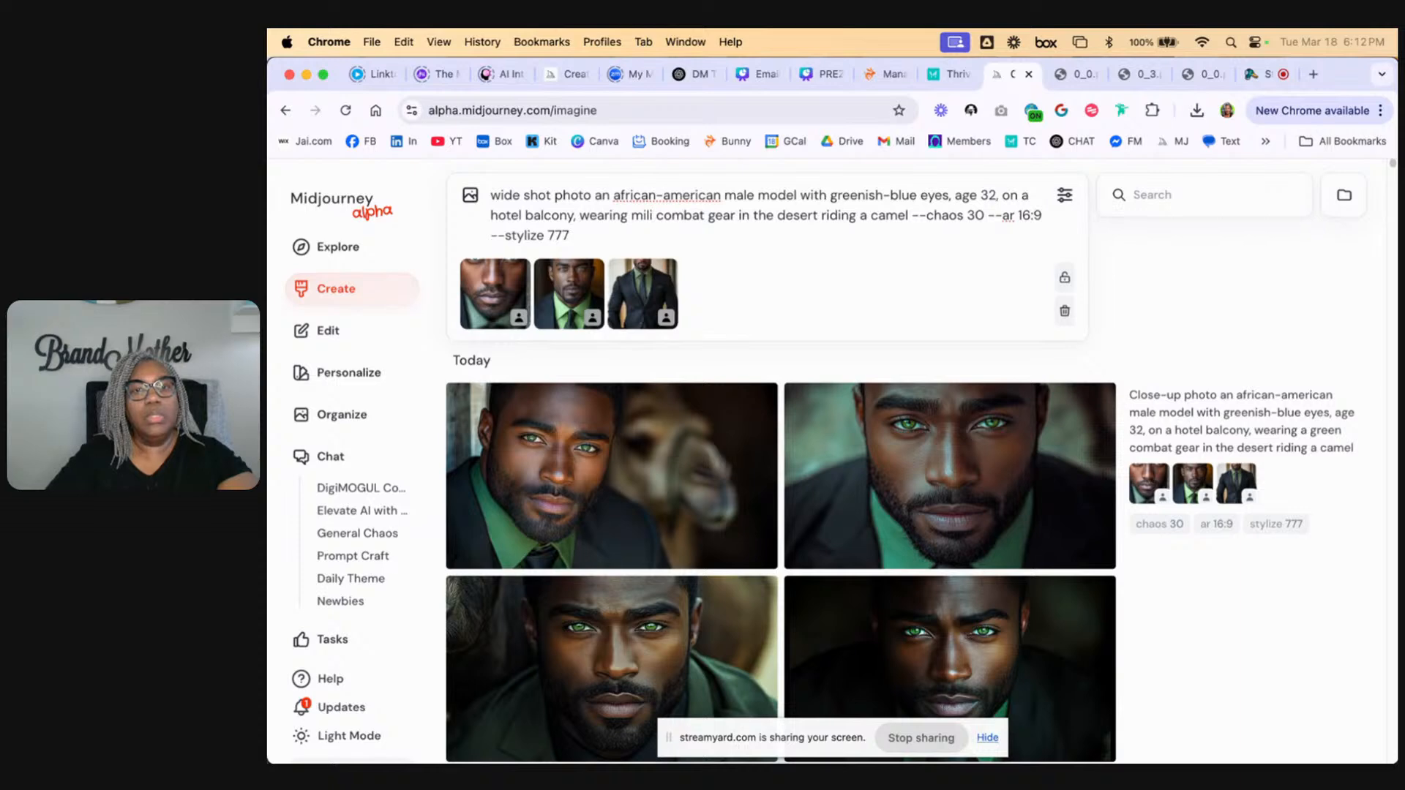
type("tary")
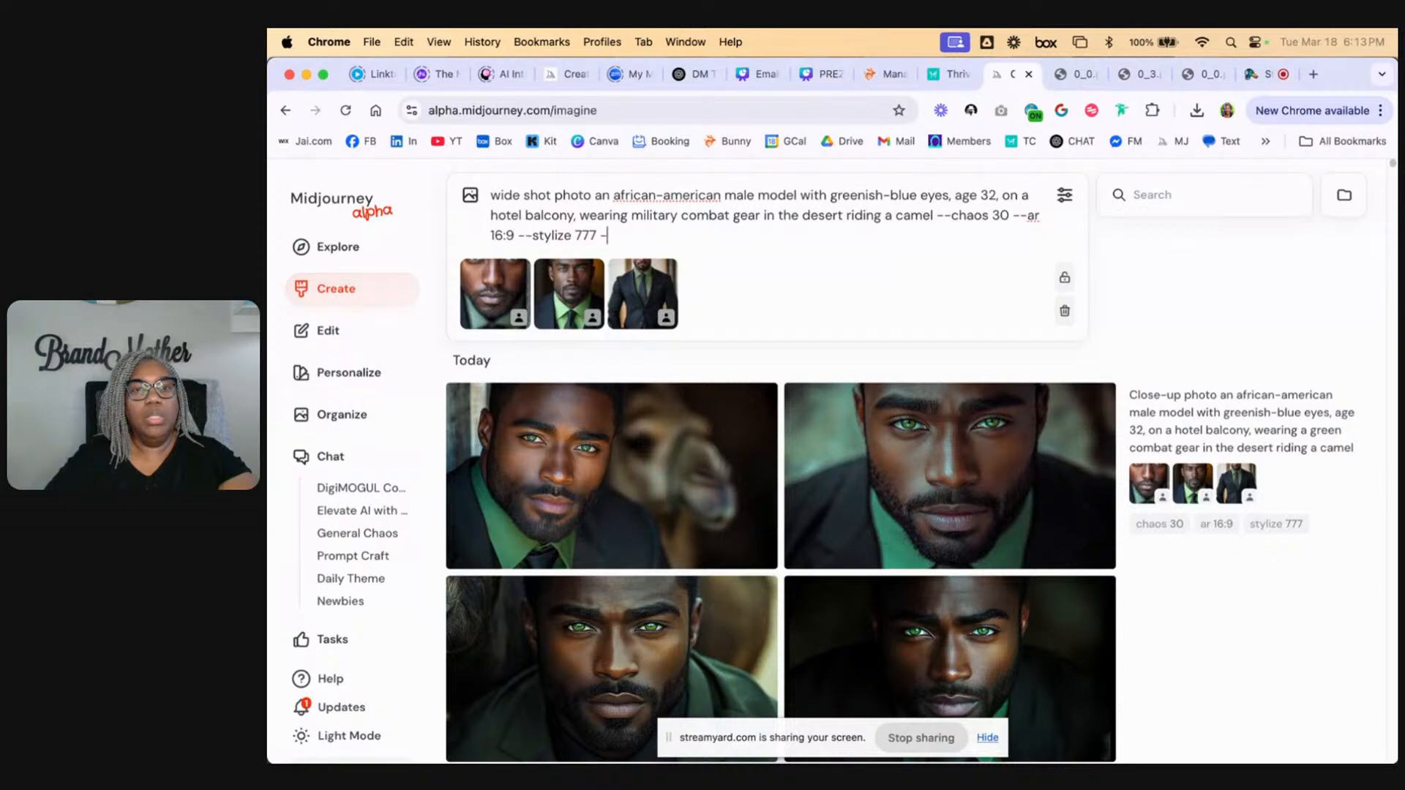
type("-cw 50")
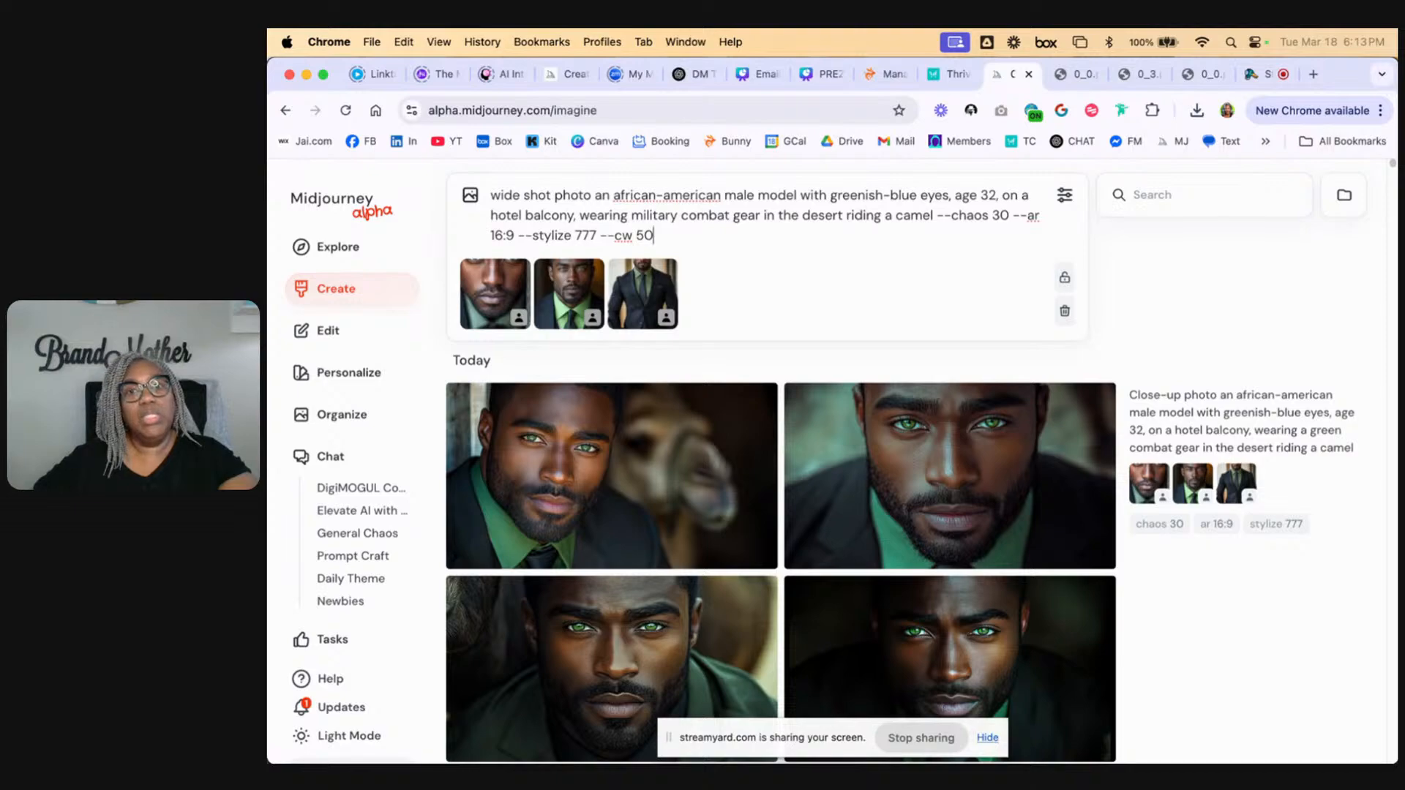
key("Return")
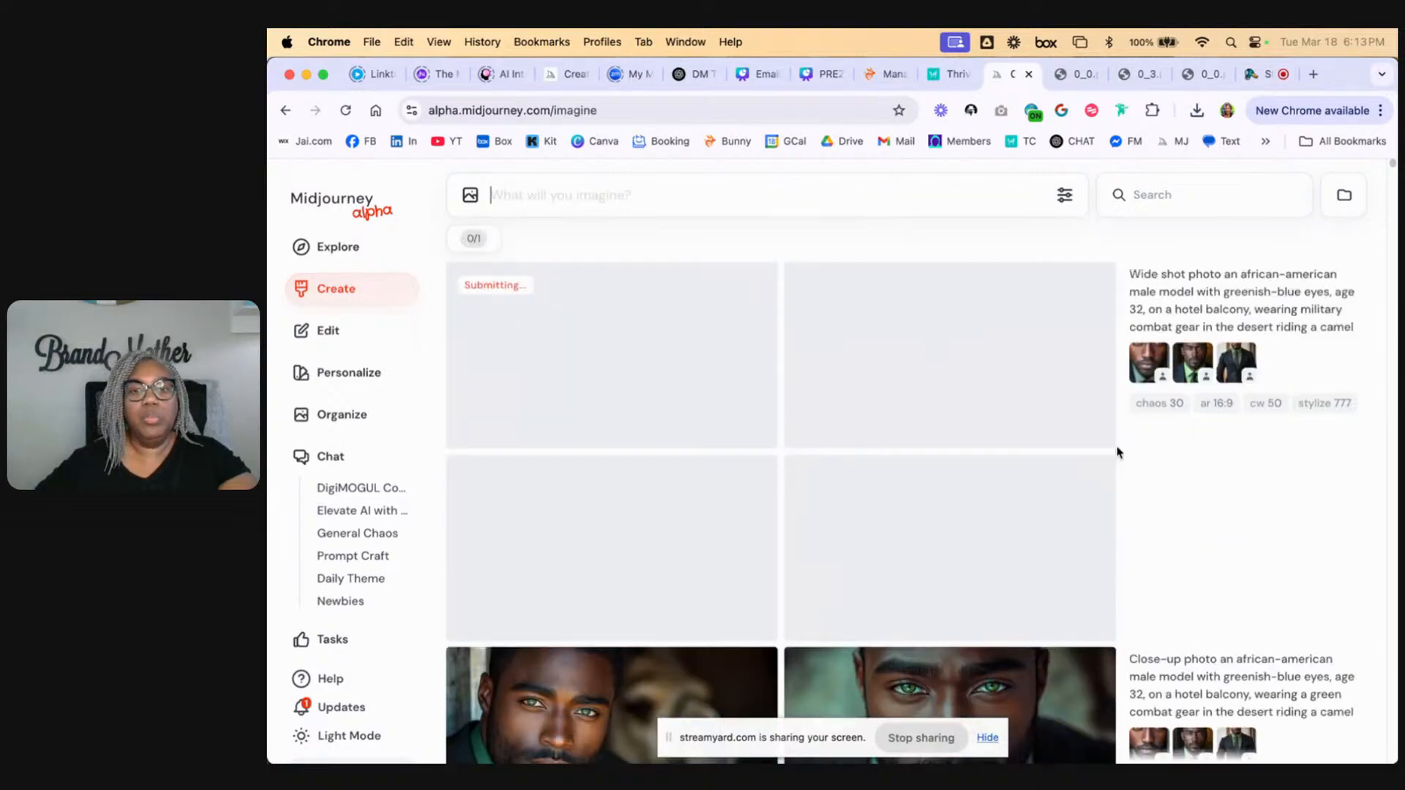
Step: Examine the new wide shot military combat gear images against the close-up set below them
mouse_move(1290, 379)
scroll(1251, 439, "down", 3)
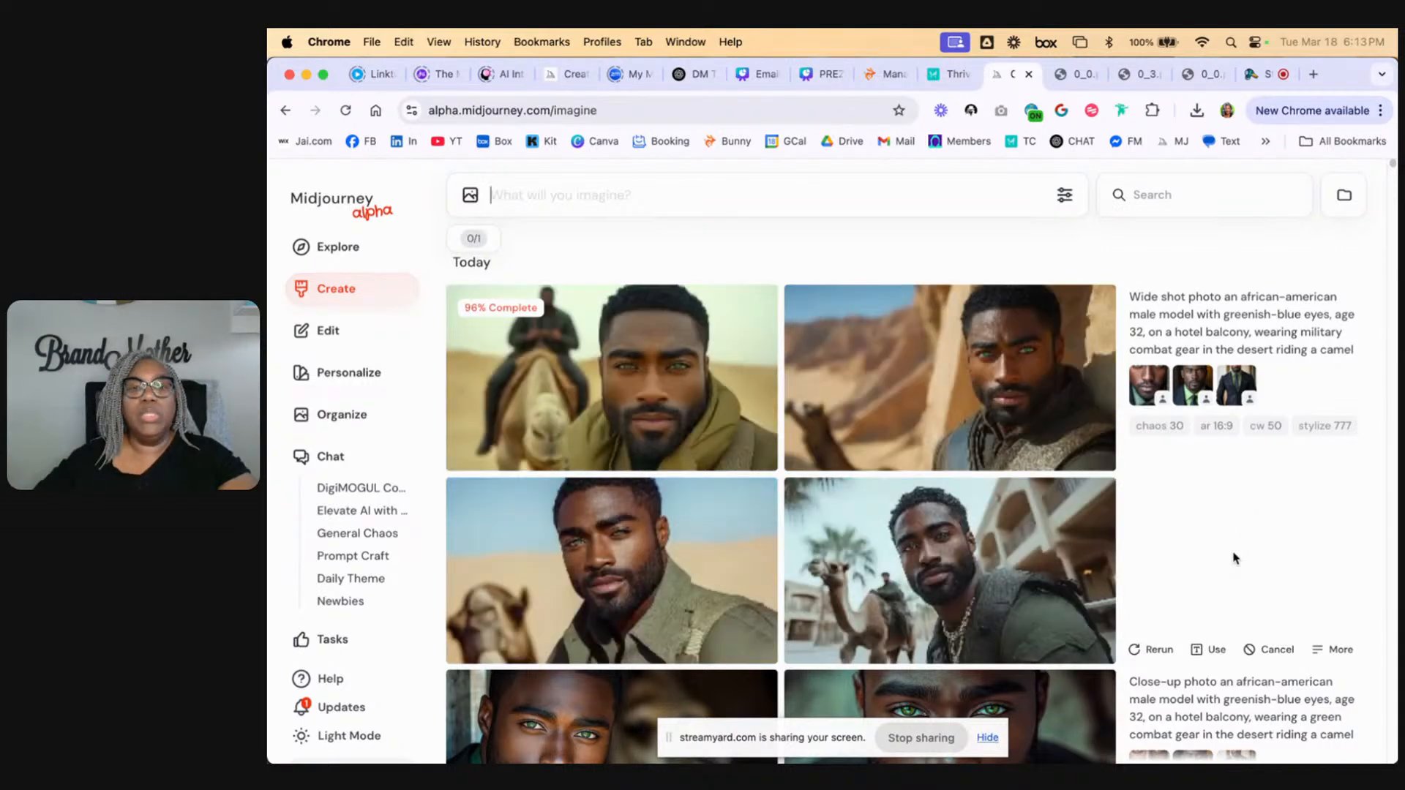
scroll(1247, 505, "down", 2)
scroll(1250, 477, "up", 1)
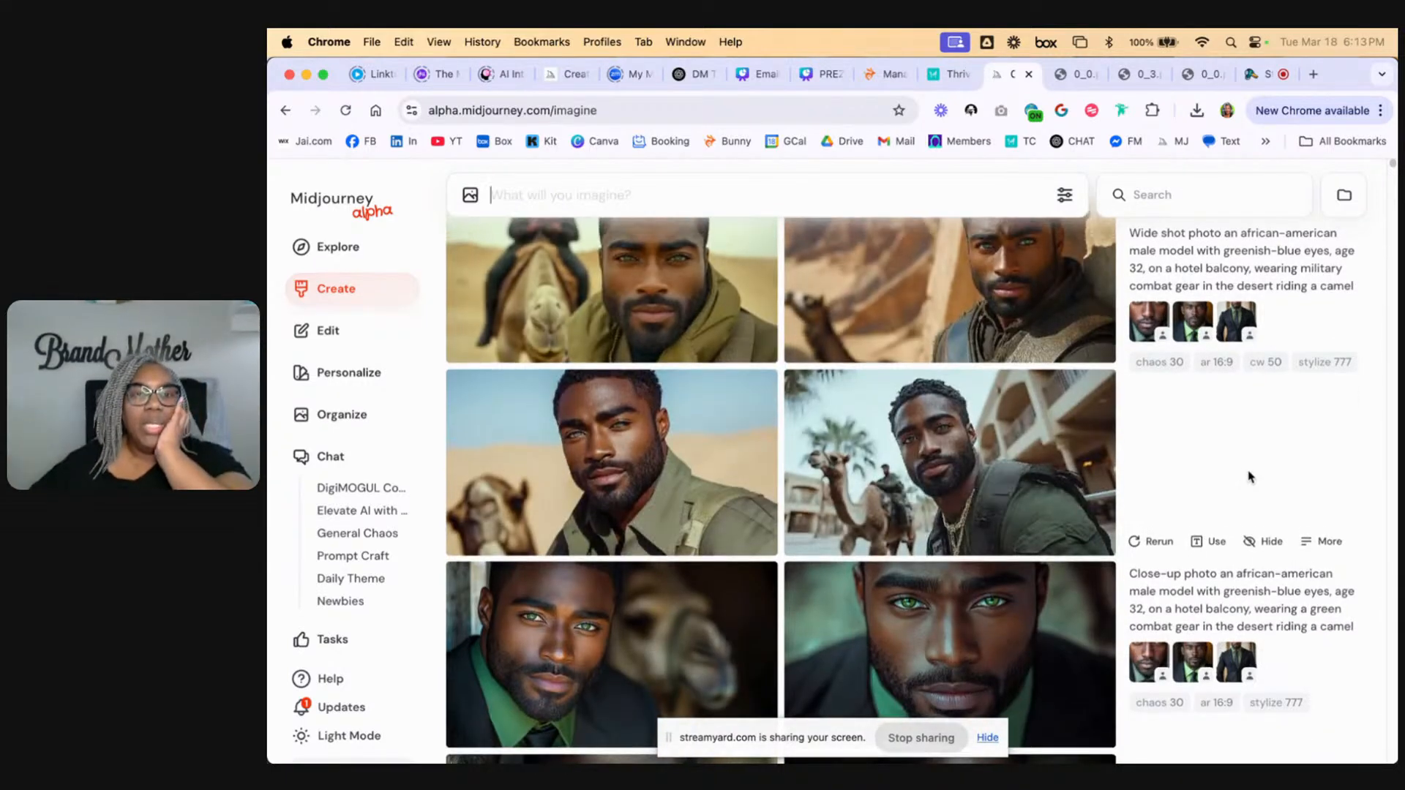
scroll(1250, 477, "down", 1)
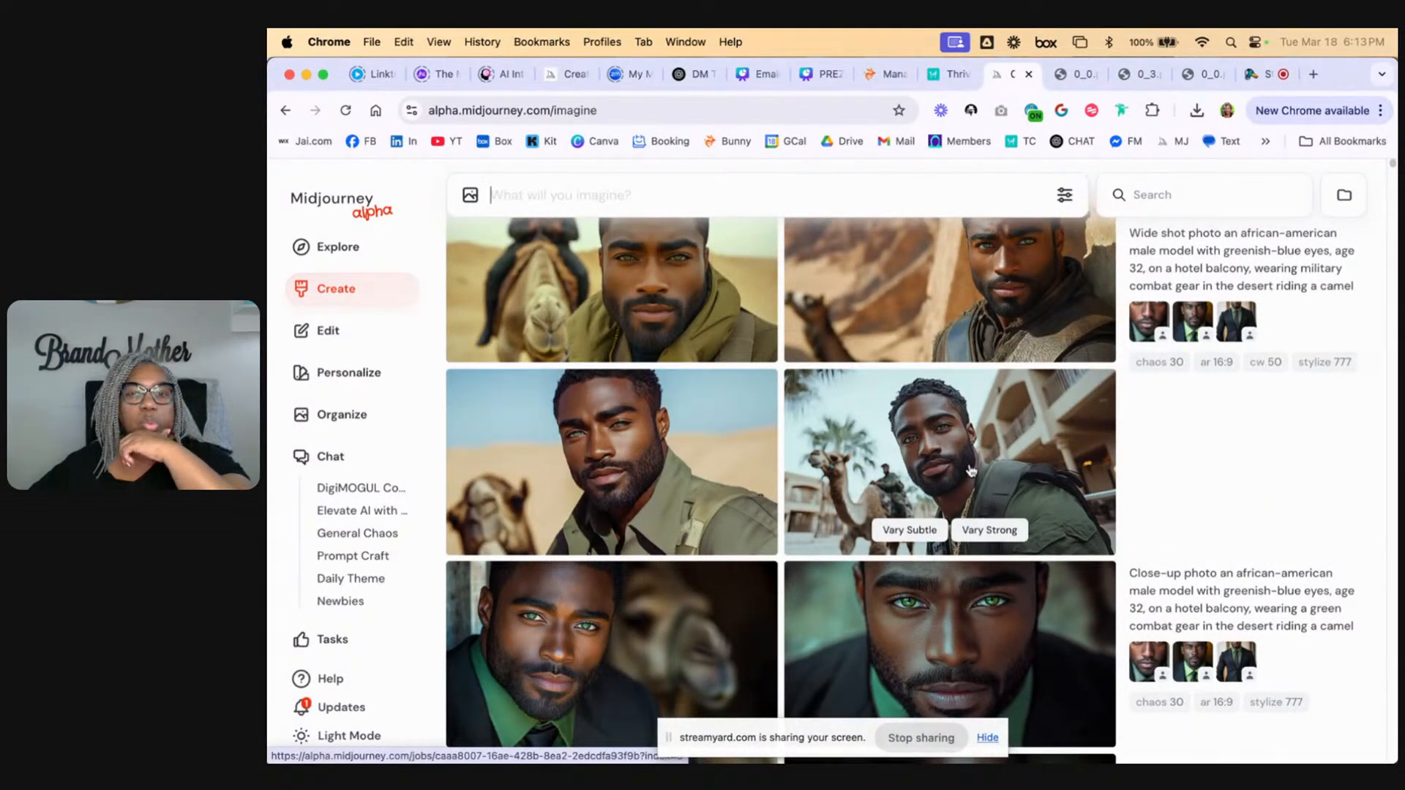
Step: Enlarge the first wide shot image, browse to the second close-up combat gear image, and open that one in a new browser tab
scroll(628, 352, "up", 2)
left_click(628, 352)
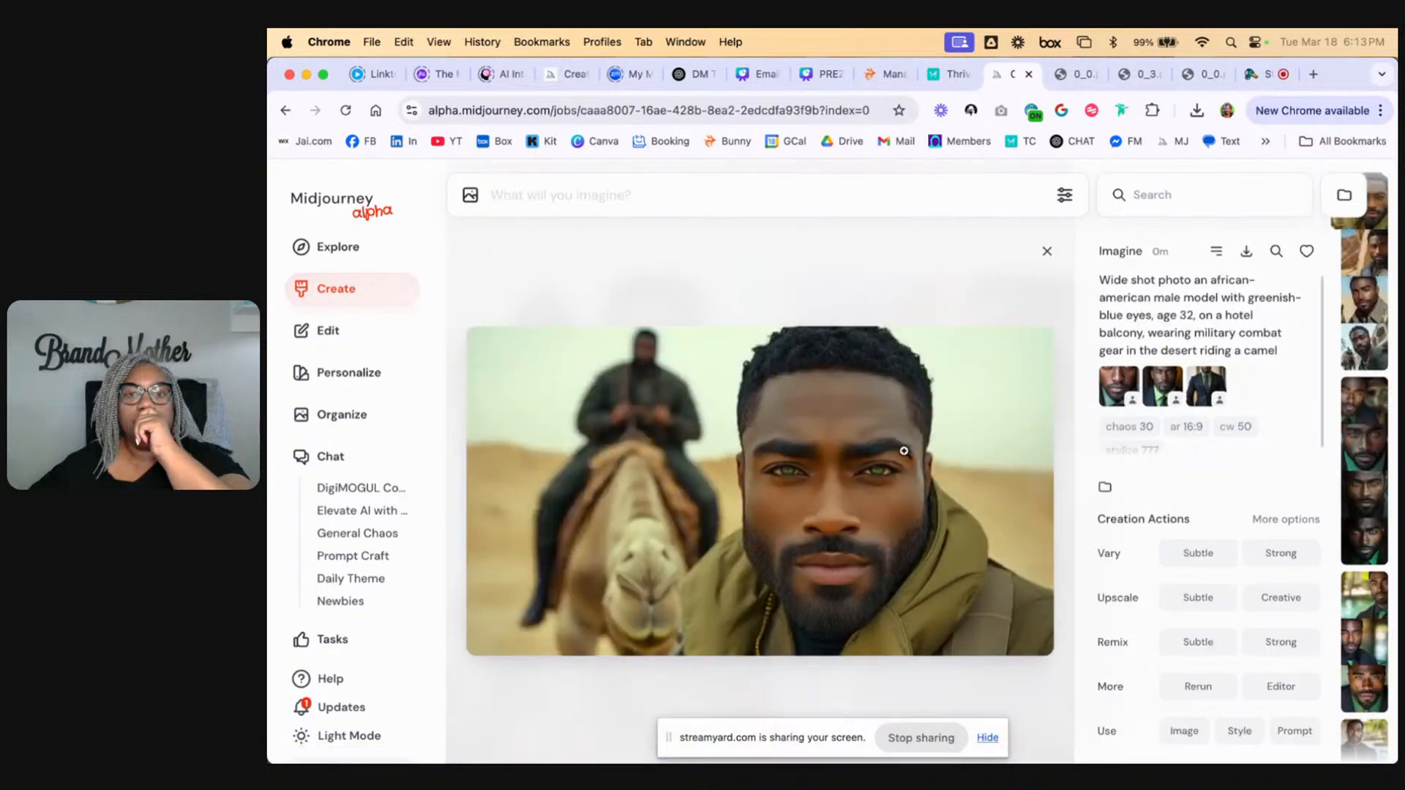
left_click(1070, 74)
left_click(1003, 80)
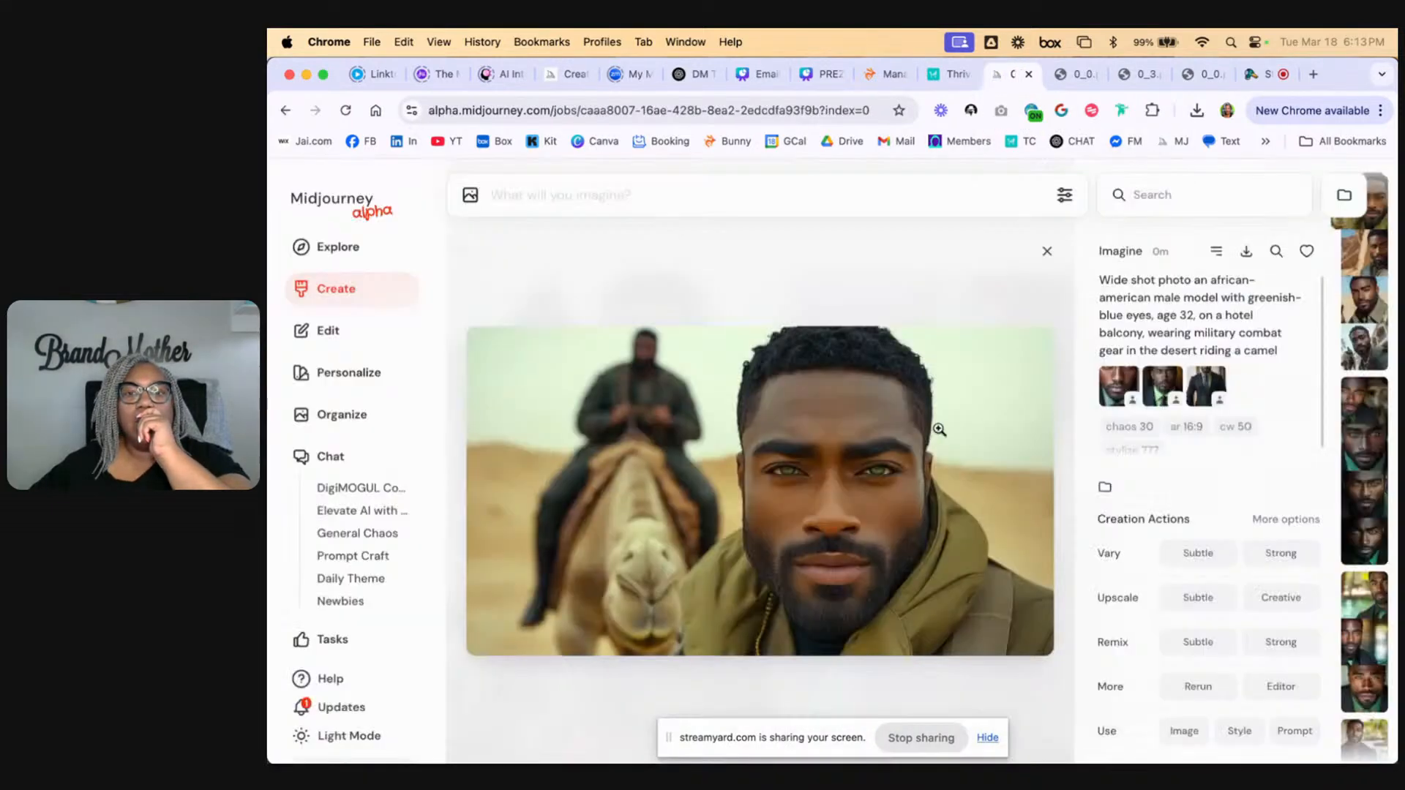
scroll(950, 444, "down", 3)
scroll(950, 444, "down", 1)
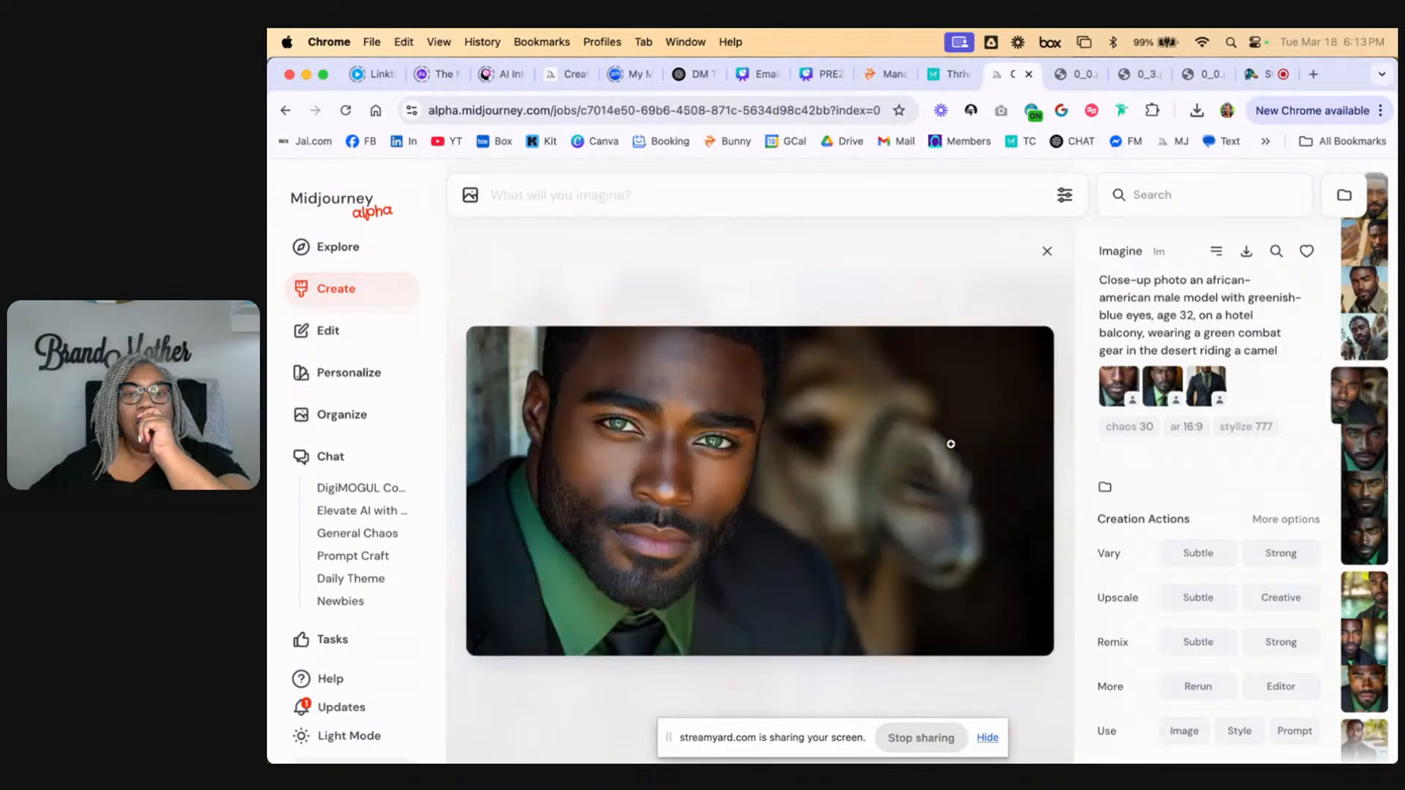
scroll(798, 461, "down", 1)
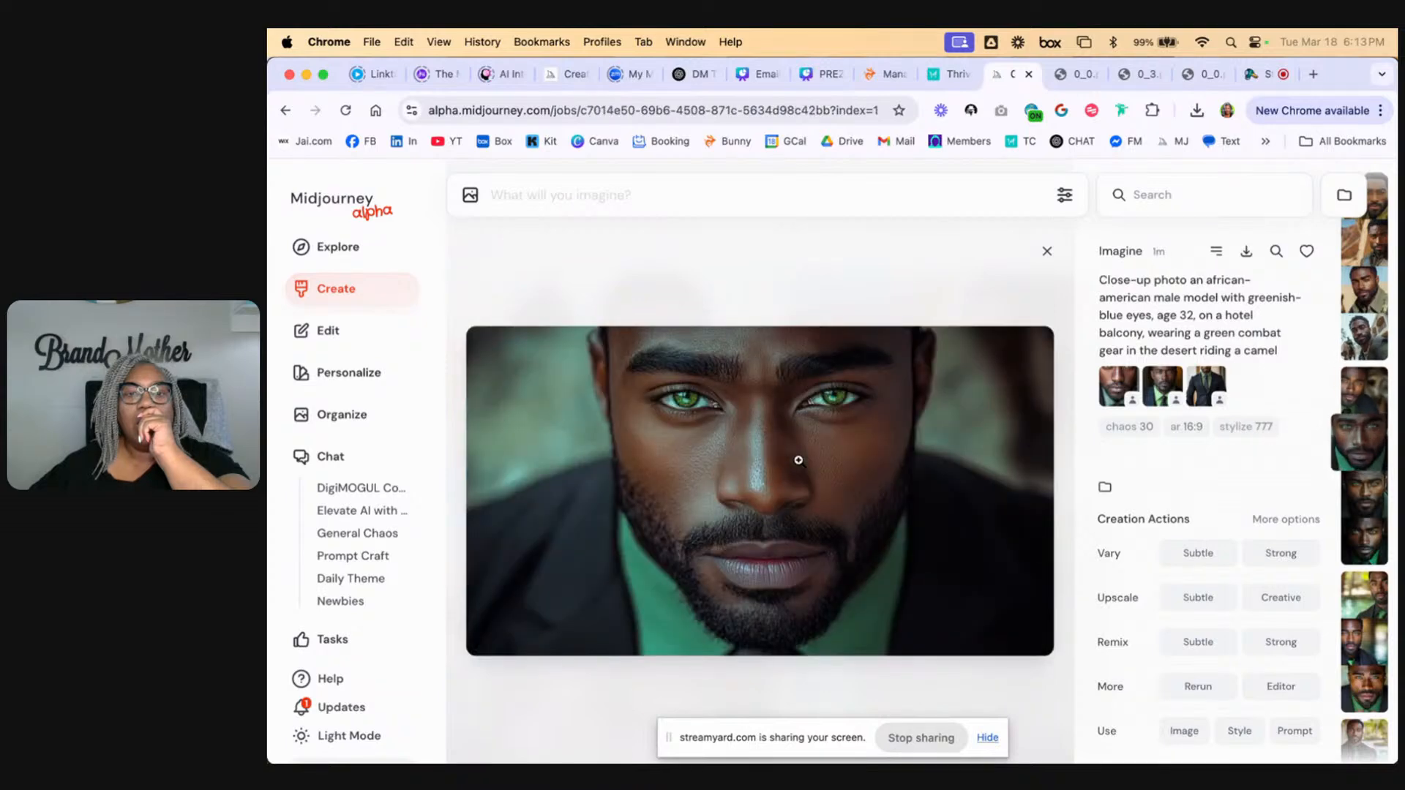
right_click(799, 460)
left_click(908, 483)
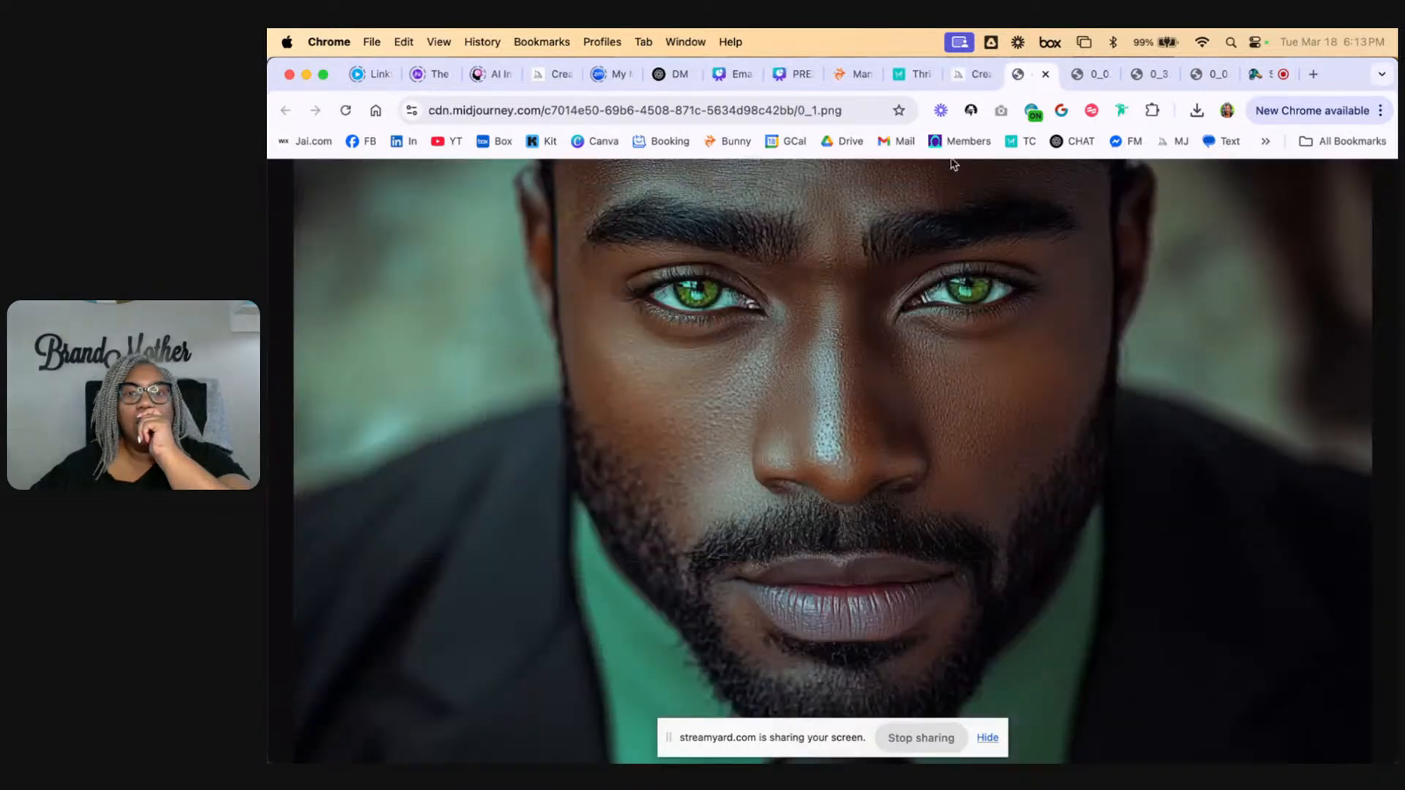
Step: Return to the image viewer and open the third wide shot military combat gear image in a new browser tab
left_click(974, 74)
scroll(937, 481, "down", 1)
scroll(936, 482, "up", 1)
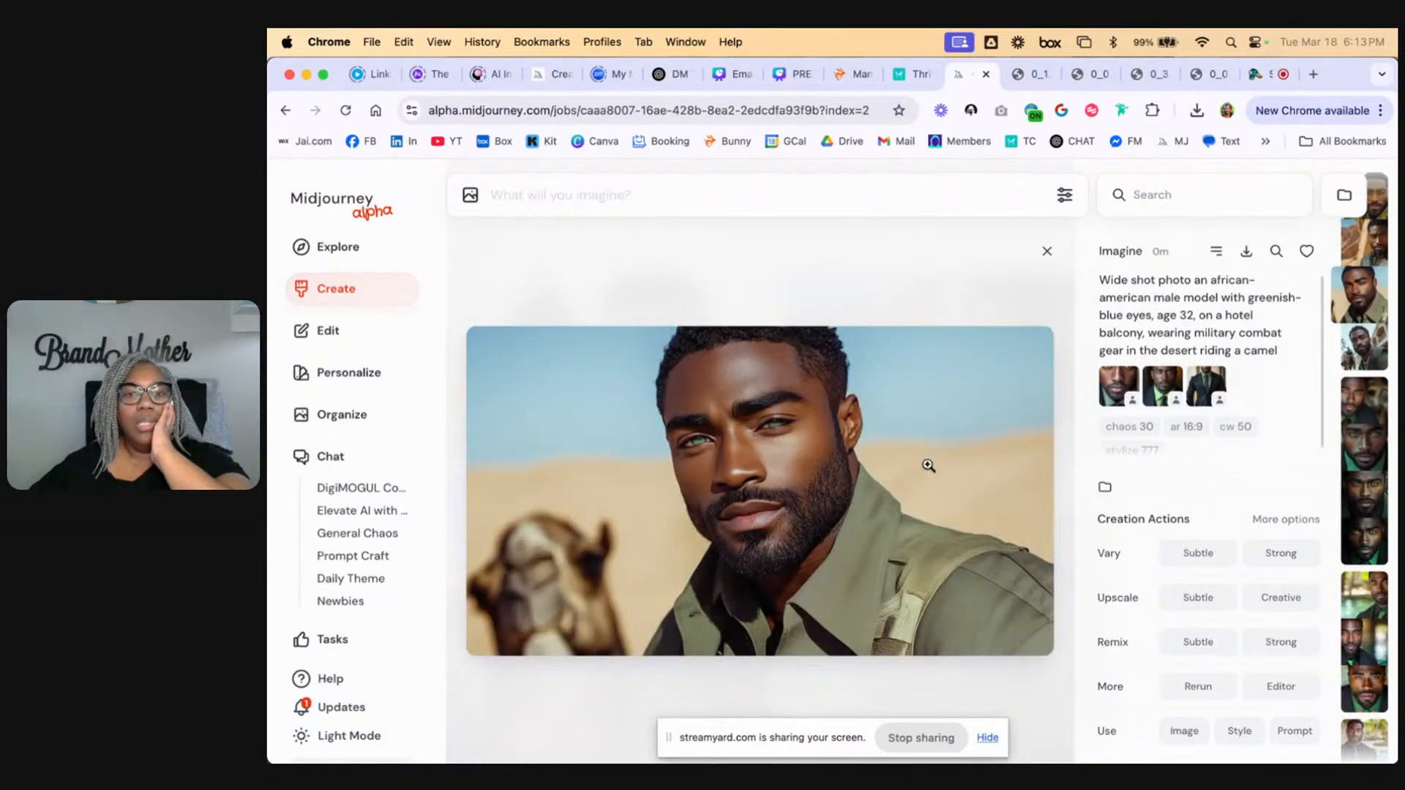
right_click(928, 465)
left_click(988, 483)
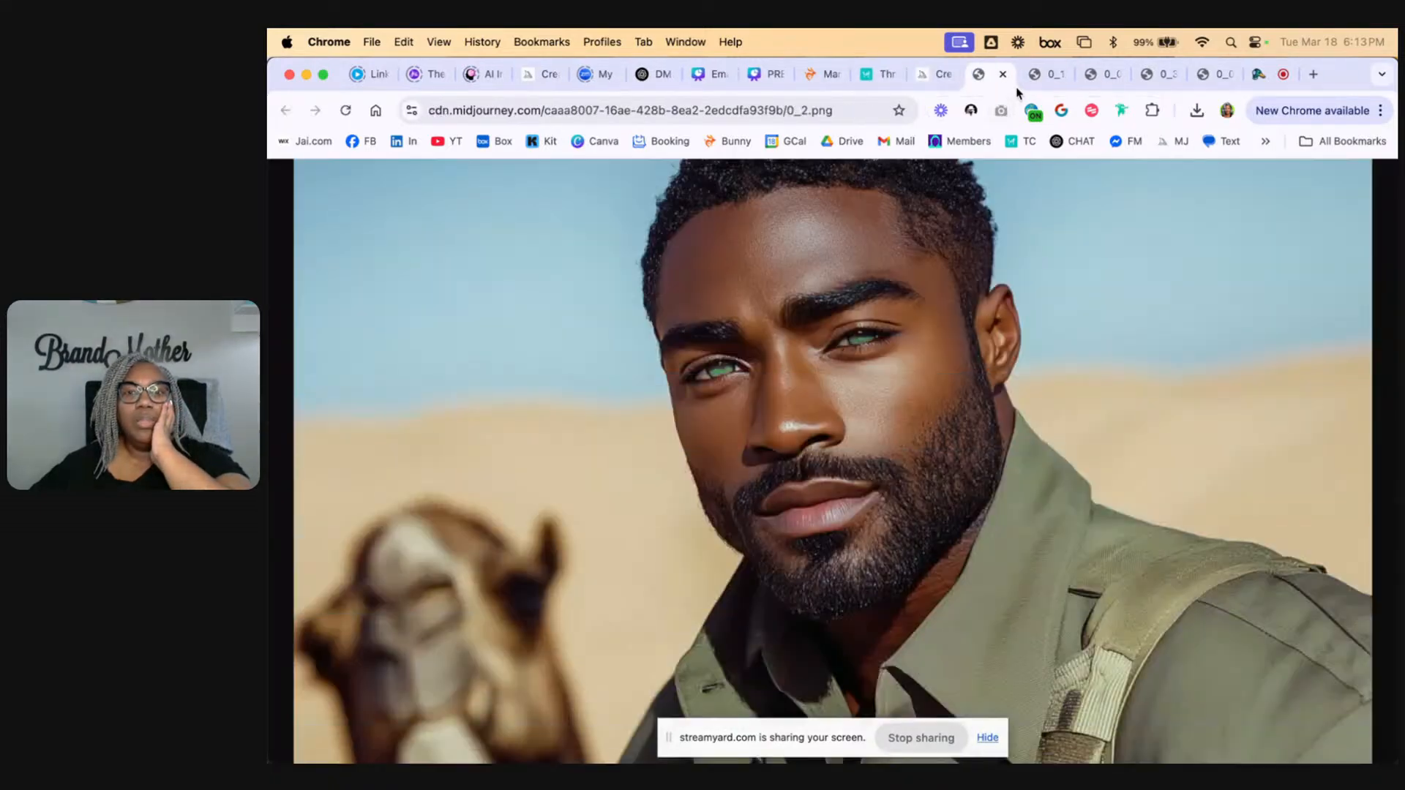
Step: Compare the two images opened in separate tabs, then close the enlarged image view in Midjourney
left_click(1044, 76)
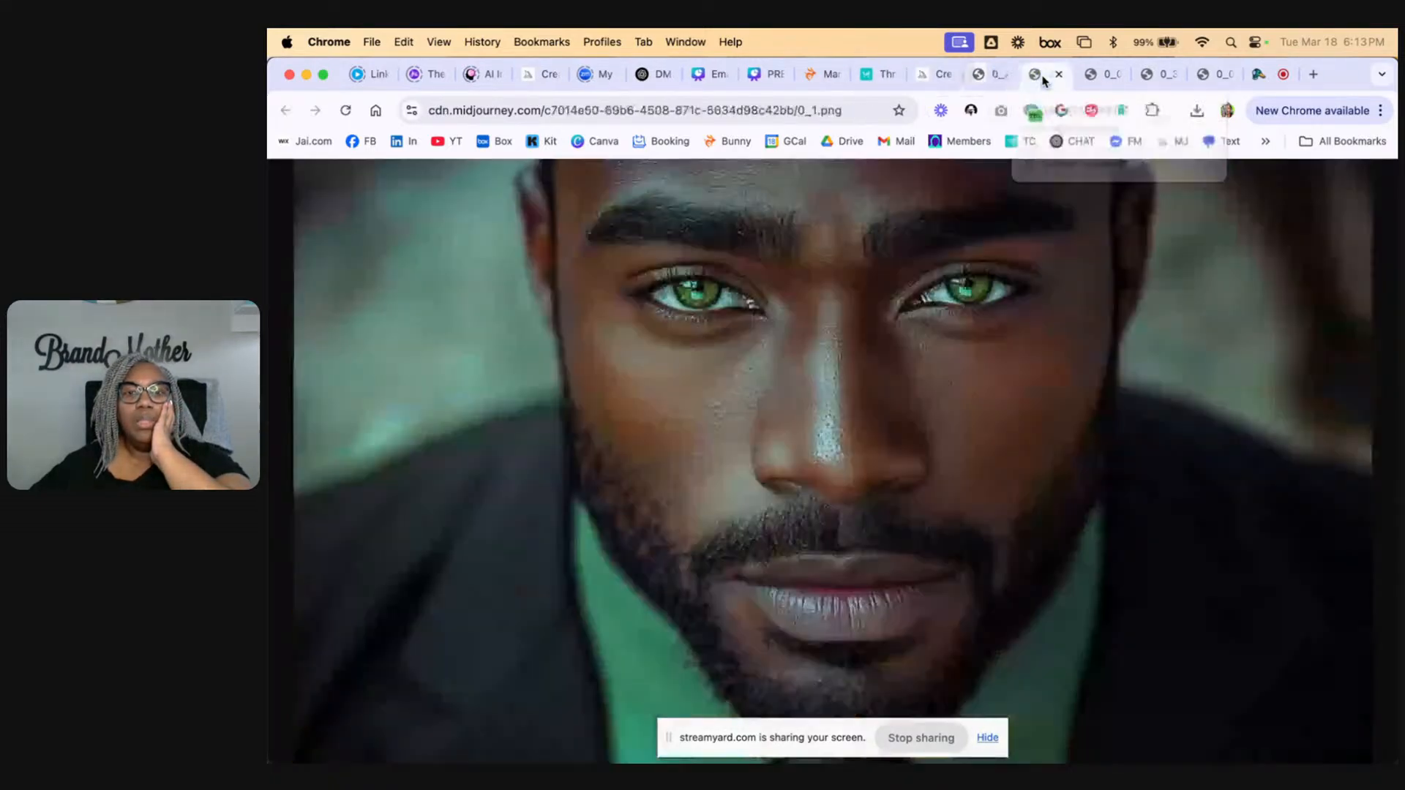
left_click(984, 79)
left_click(925, 79)
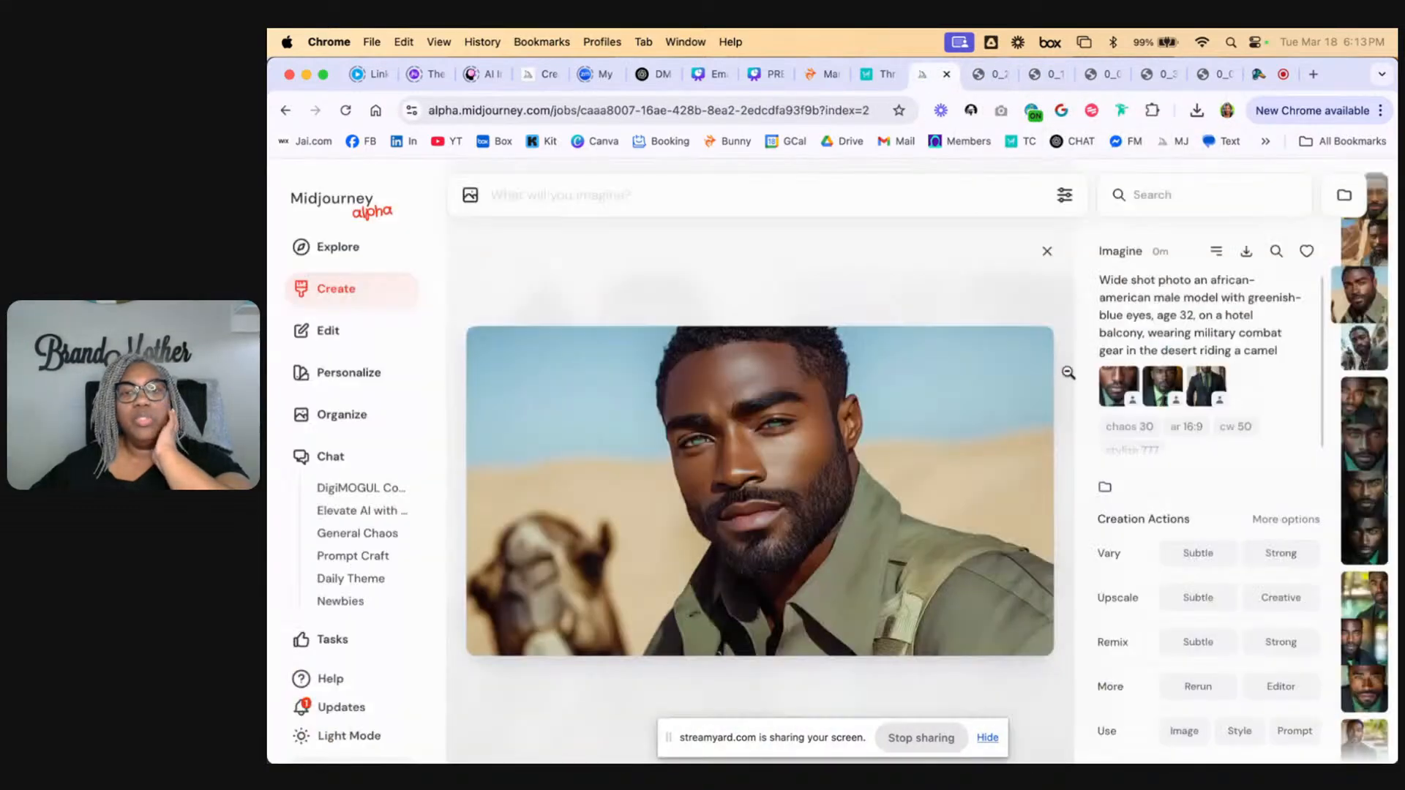
left_click(1052, 251)
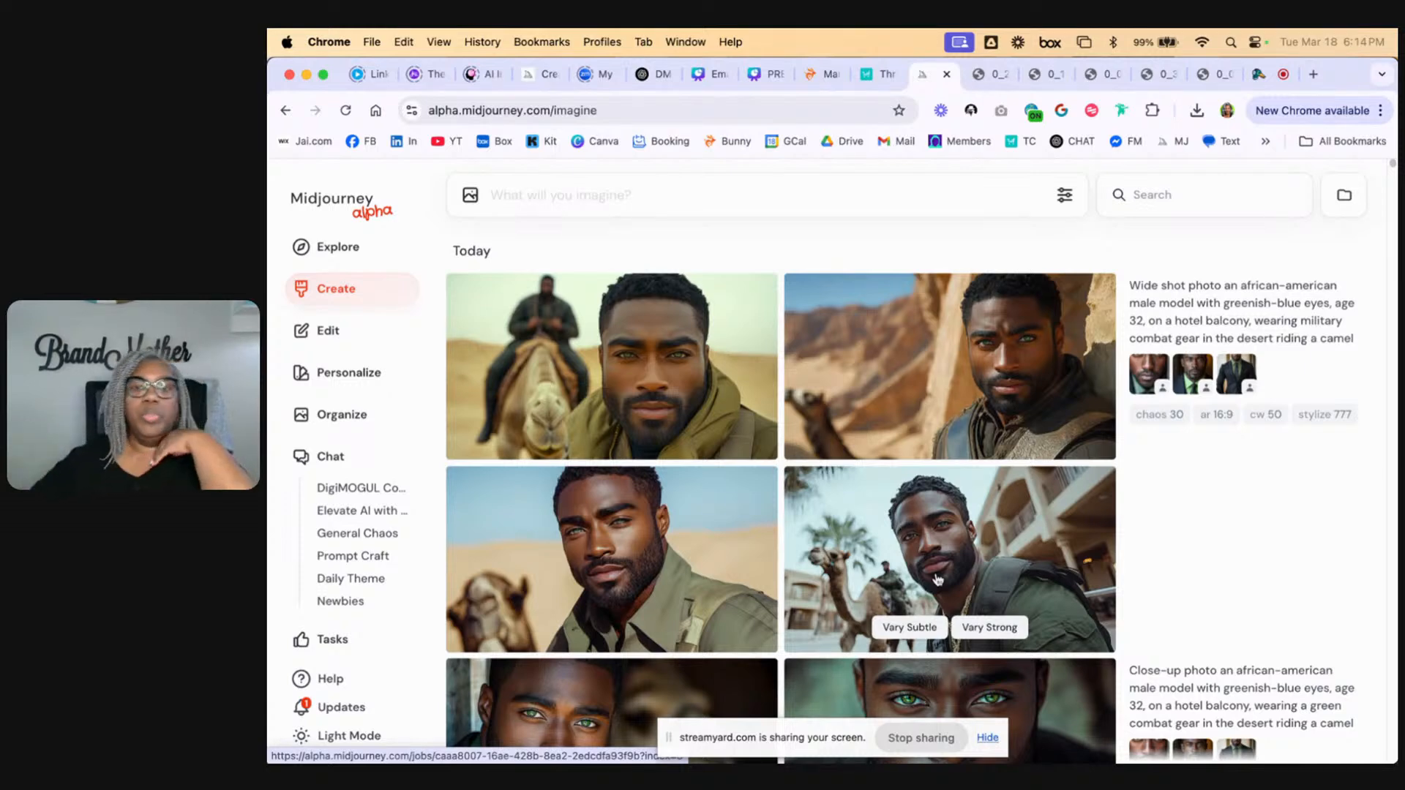
Step: Reuse the wide shot military combat gear prompt and replace "military" with "red"
scroll(908, 528, "down", 1)
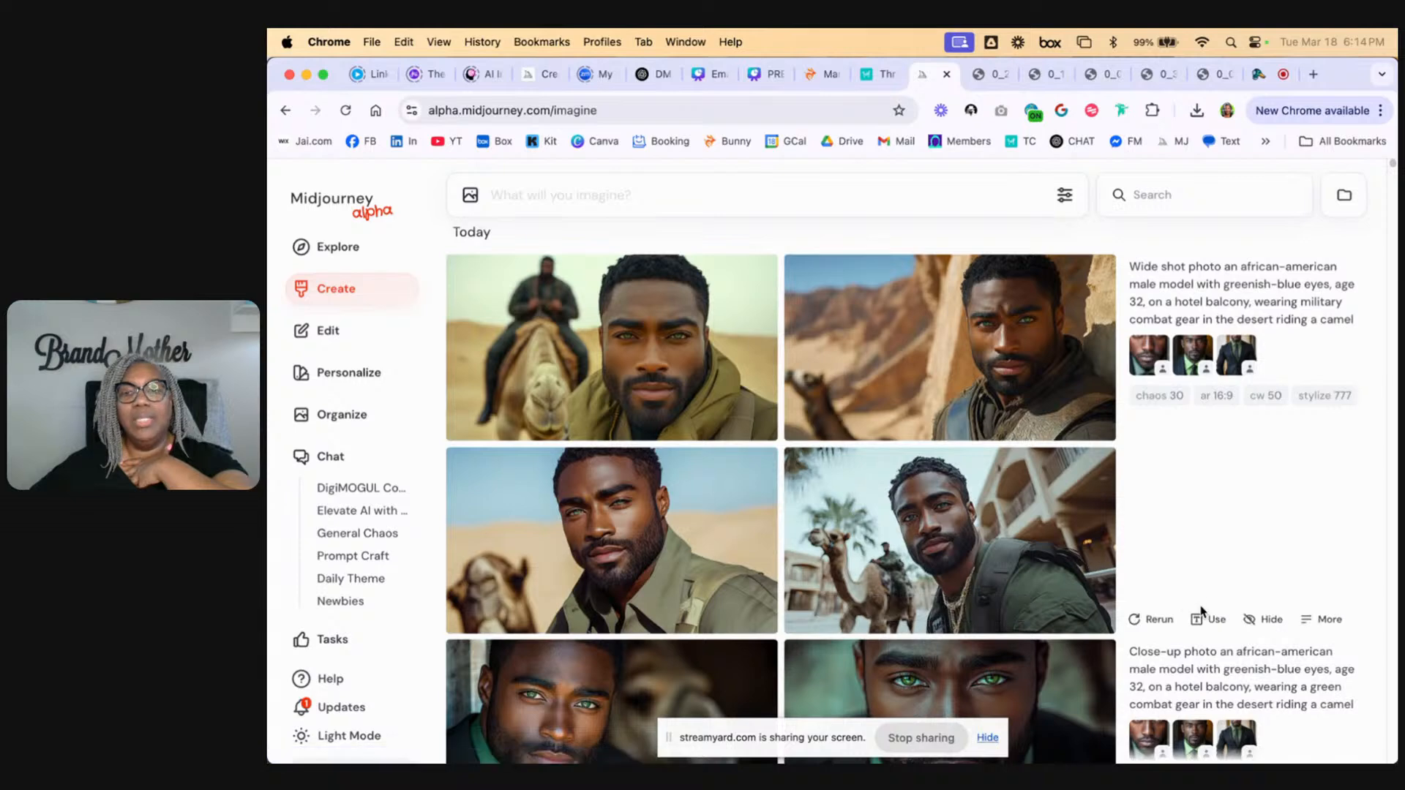
left_click(1204, 616)
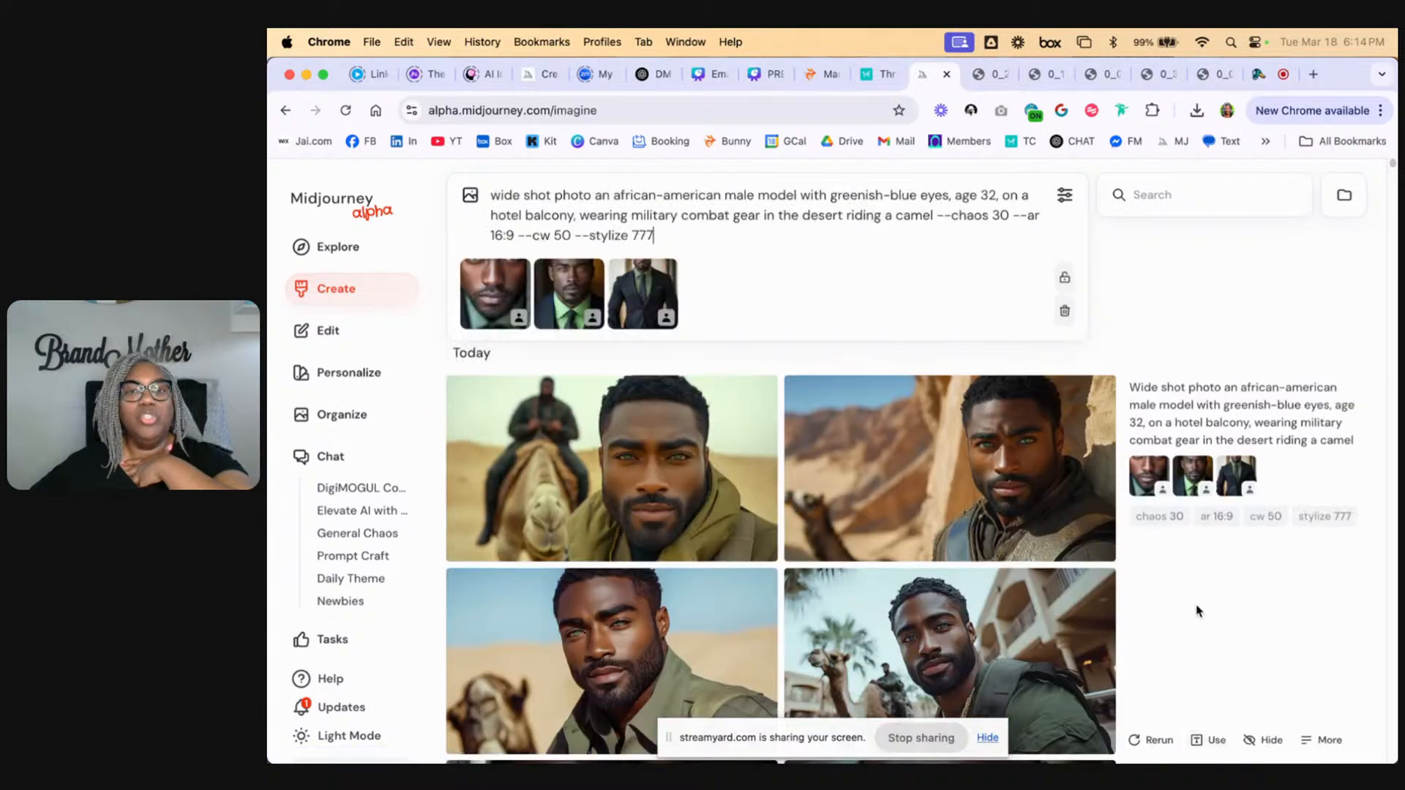
double_click(654, 215)
type("red")
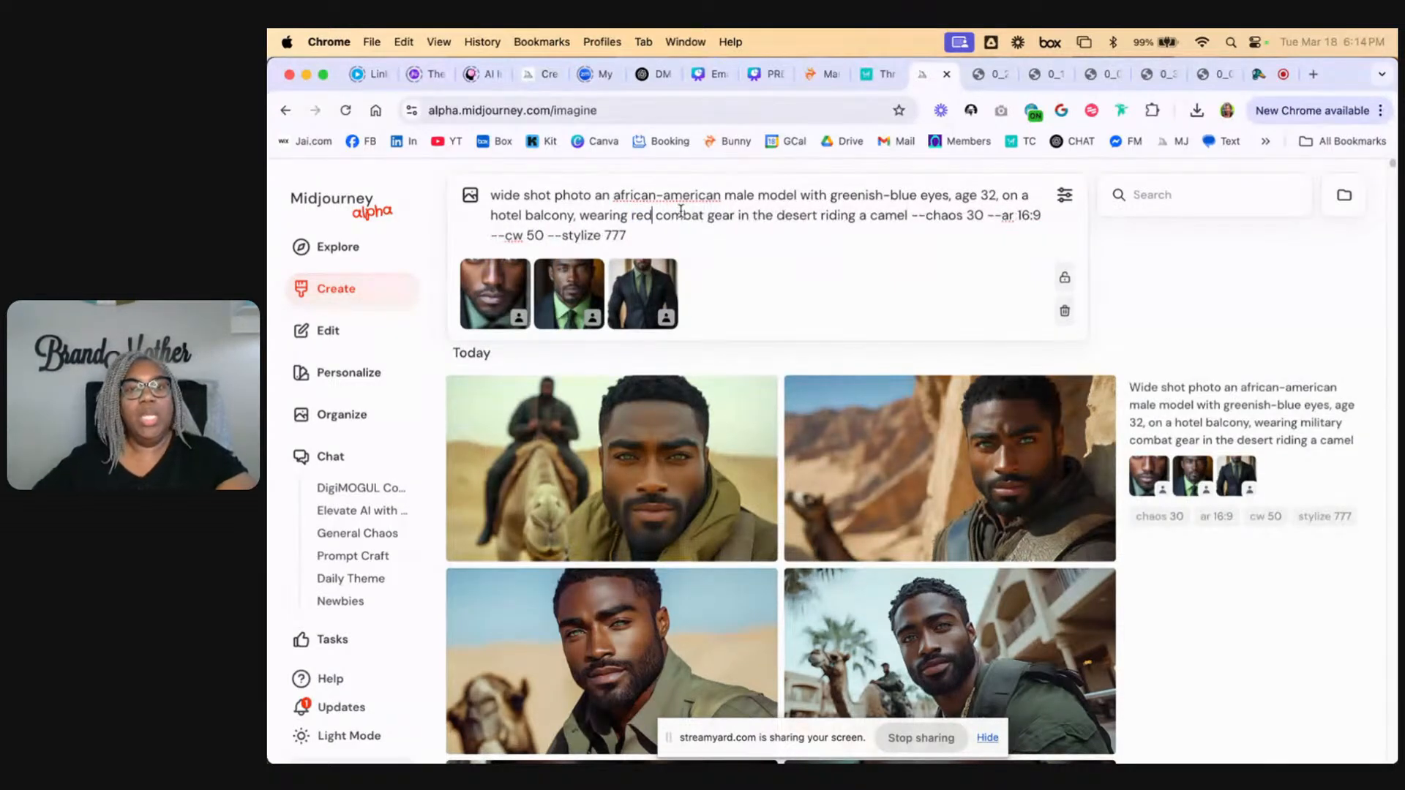
Step: Replace "combat" in the prompt with "trench coat with a black suit underneath"
double_click(679, 216)
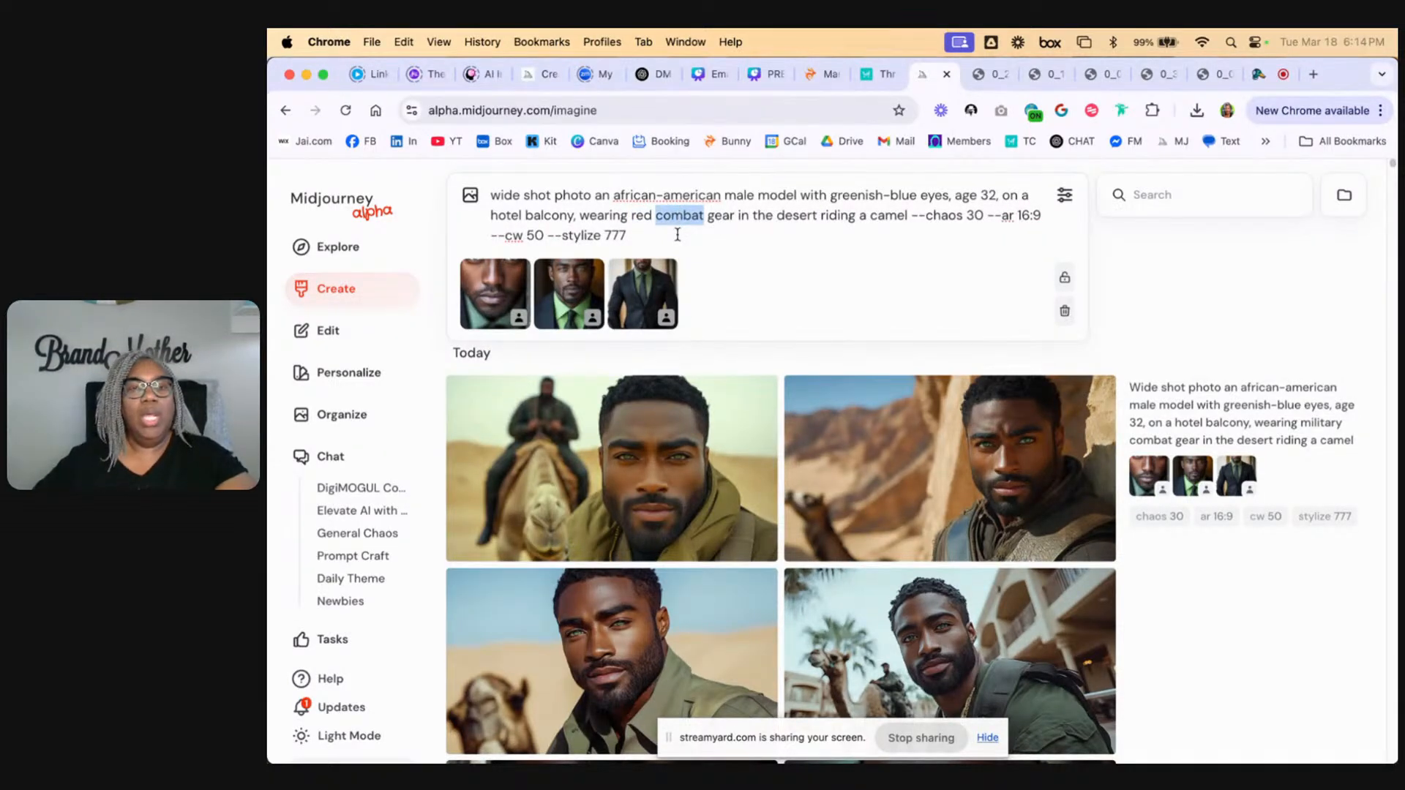
type("trn")
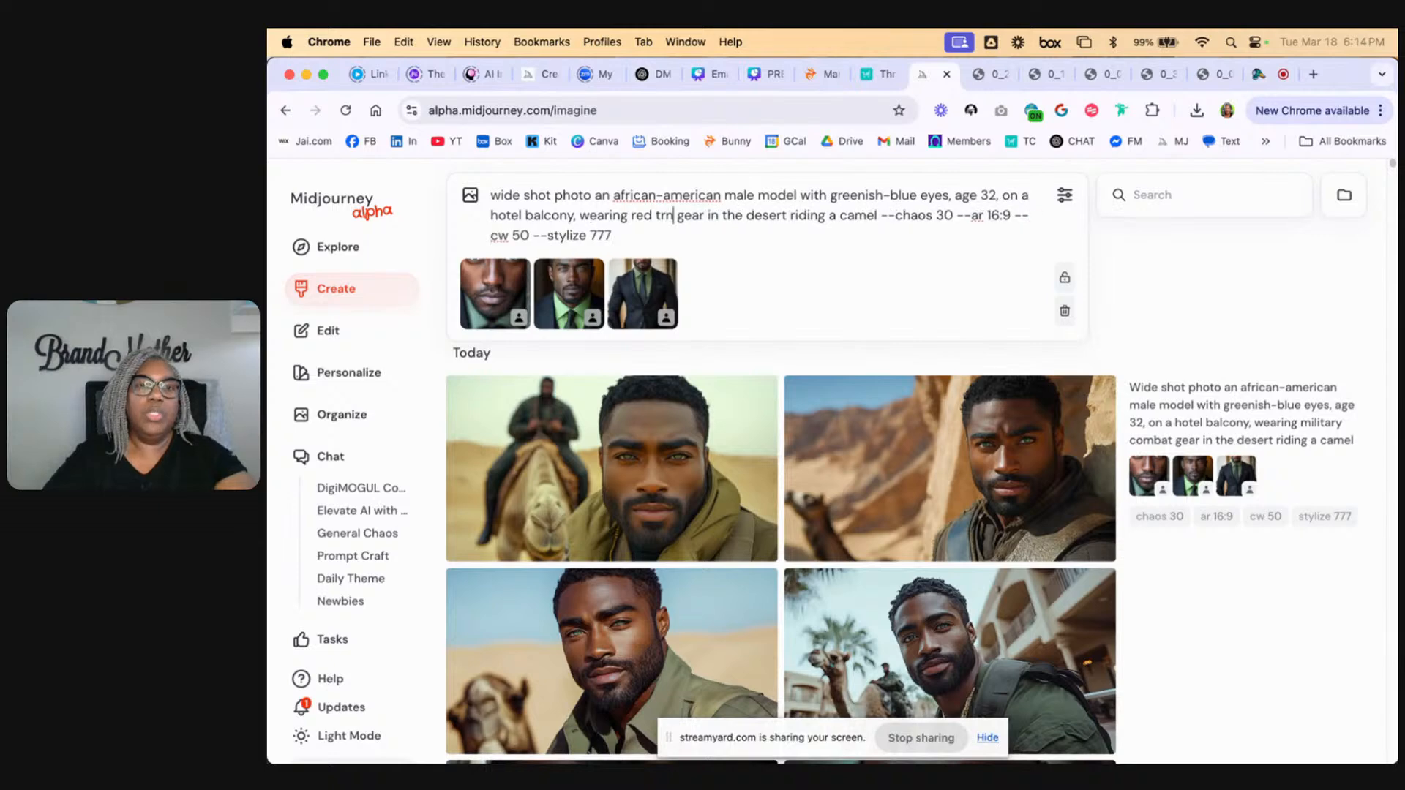
key("BackSpace")
key("BackSpace")
type("ren")
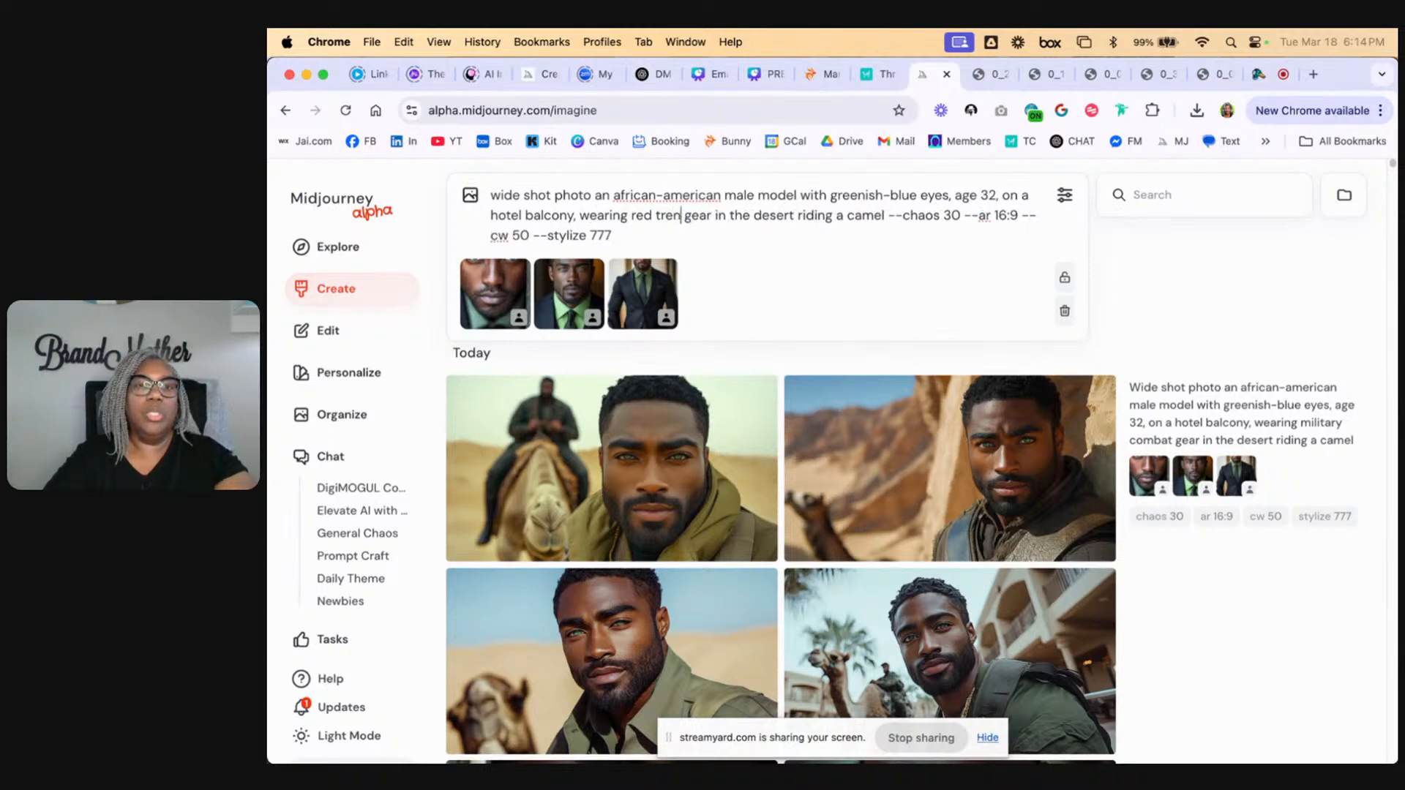
type("ch coat with a bl")
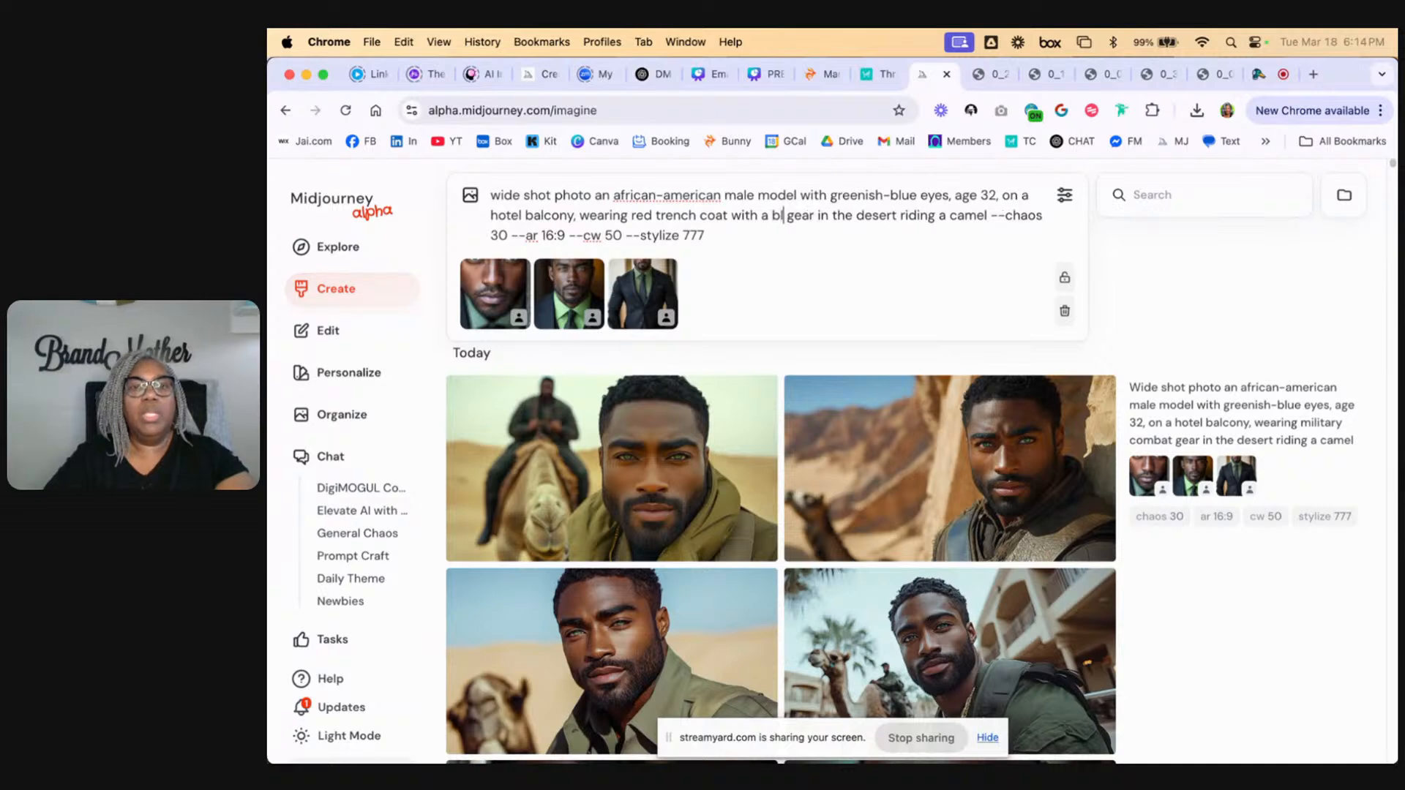
type("ack")
type(" suit unde")
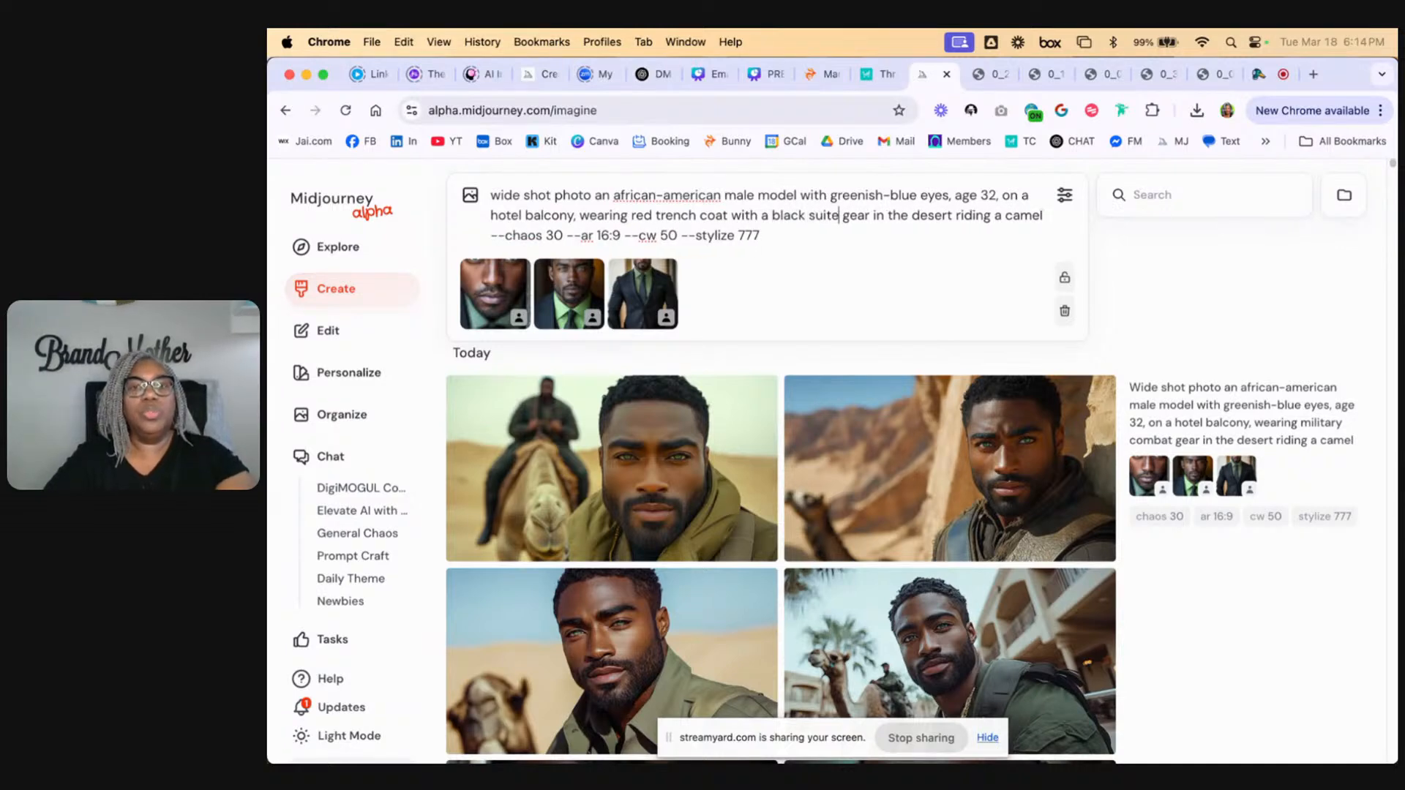
type("rneath")
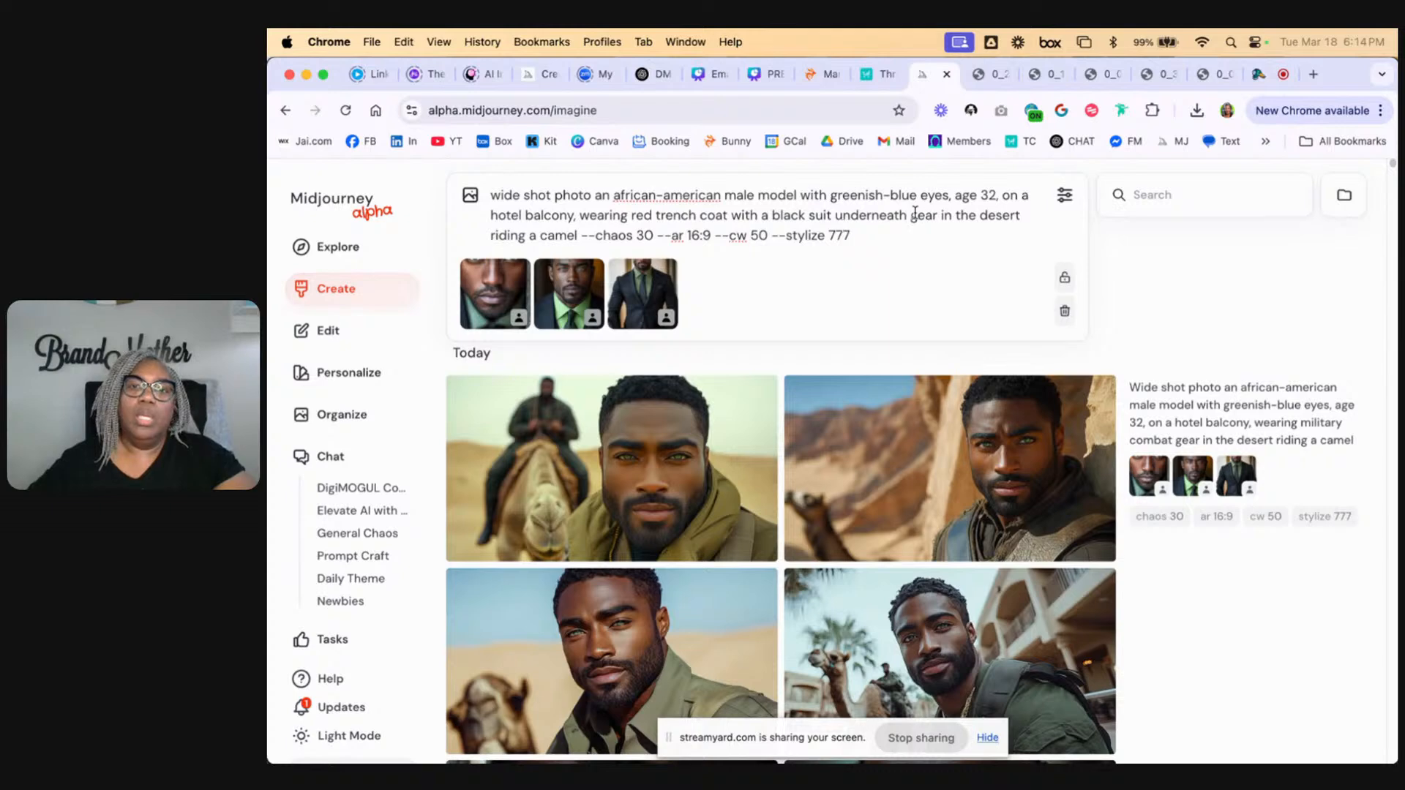
Step: Remove the word "gear" from the red trench coat prompt and generate the images
left_click_drag(910, 216, 937, 215)
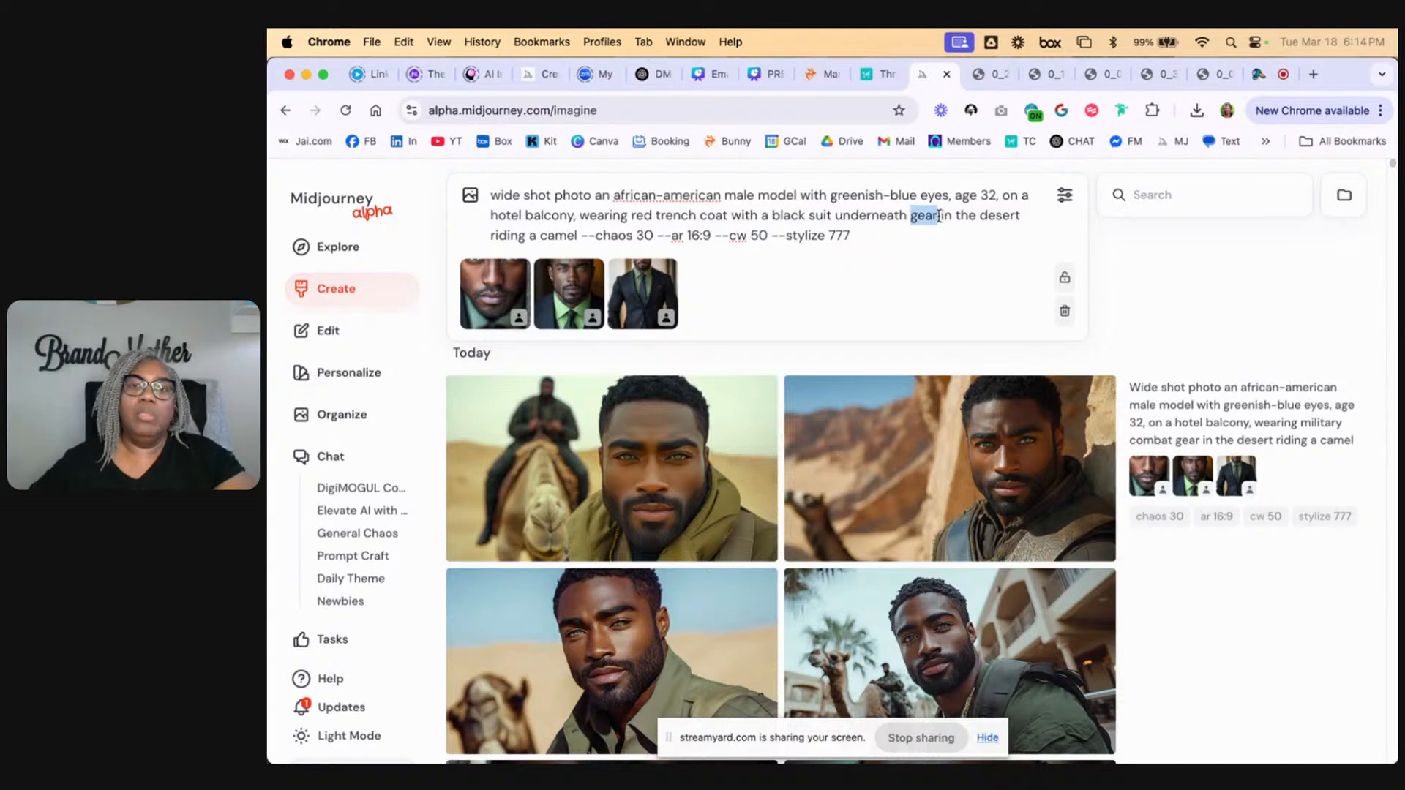
key("BackSpace")
key("BackSpace")
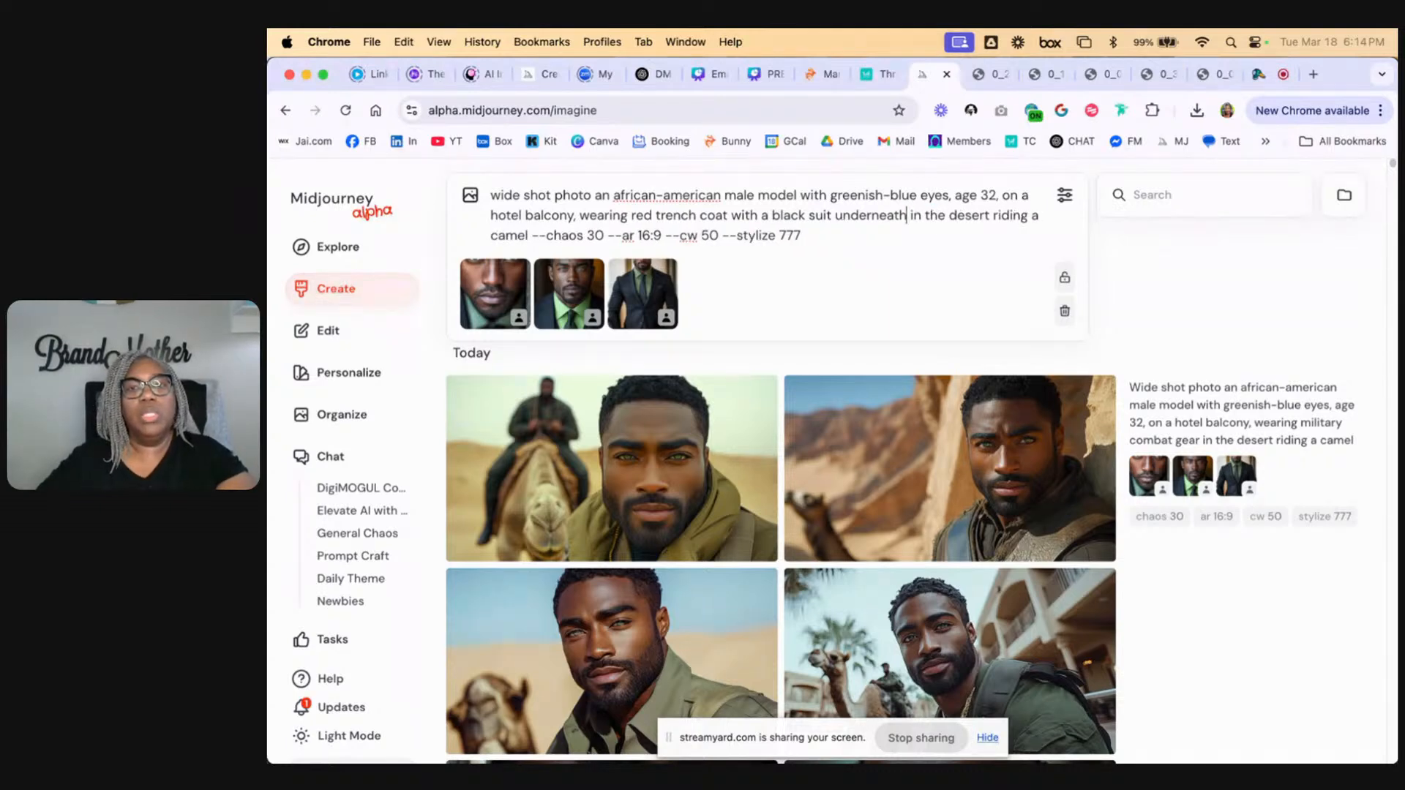
key("Return")
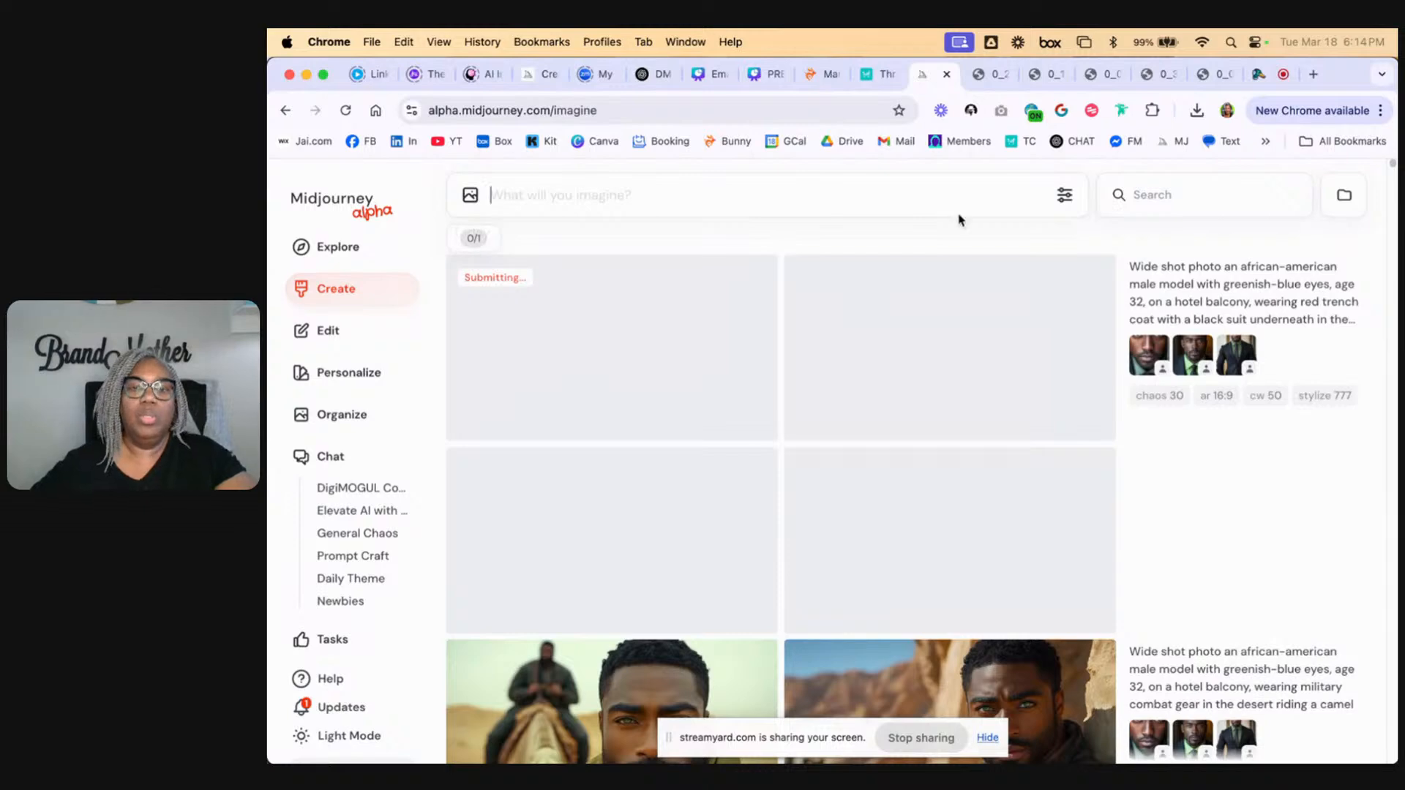
Step: Review the generated red trench coat images and view the full-size picture of the model standing beside the camel
scroll(955, 459, "down", 4)
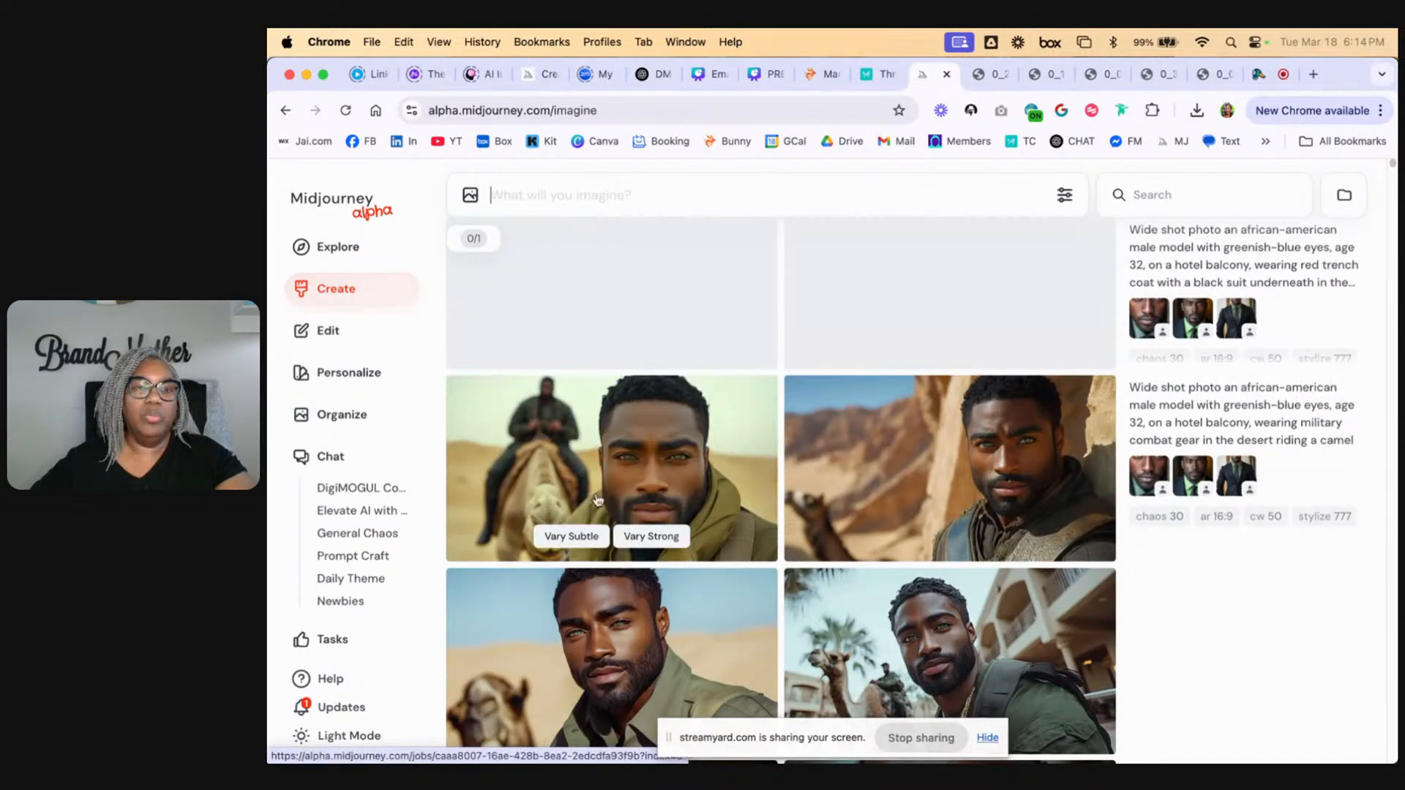
scroll(949, 473, "down", 1)
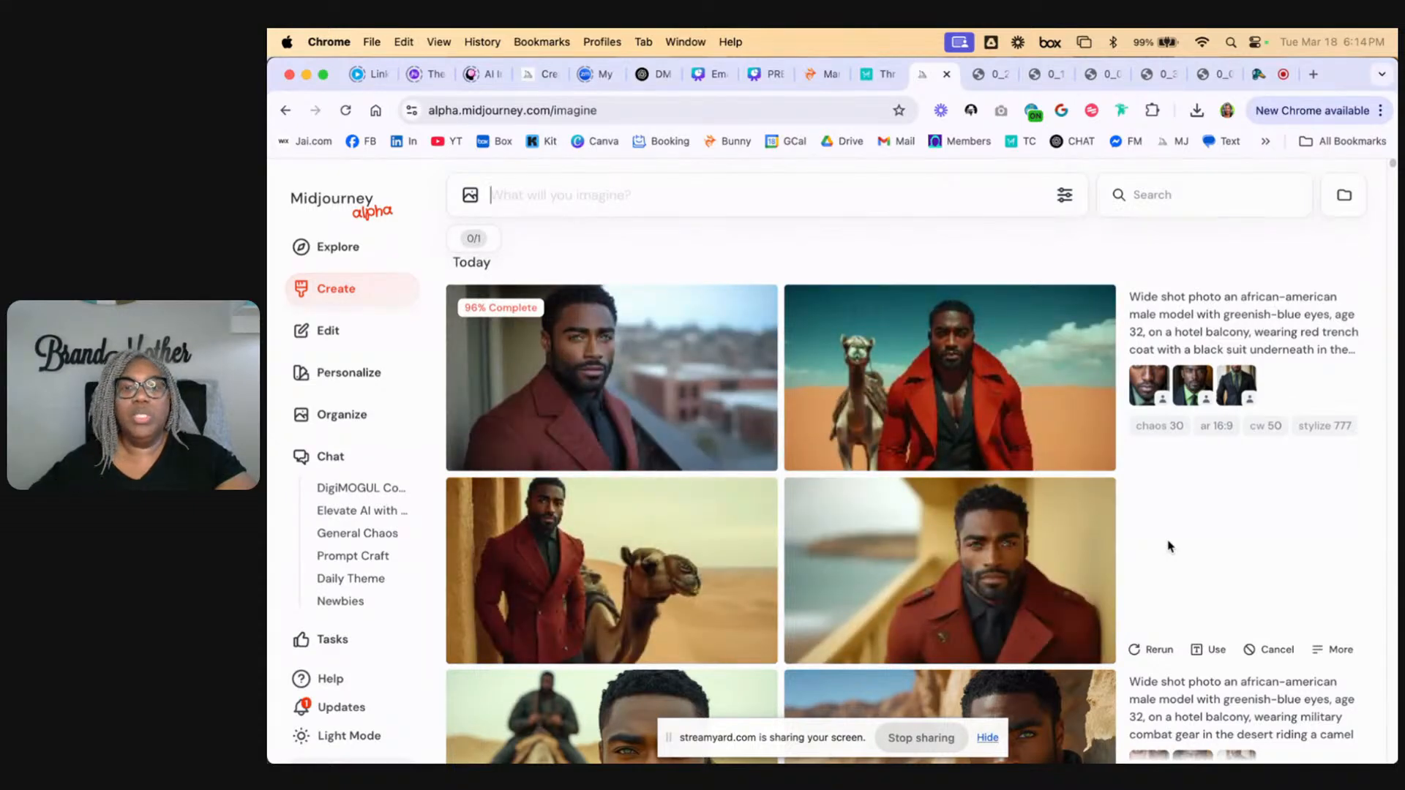
mouse_move(887, 413)
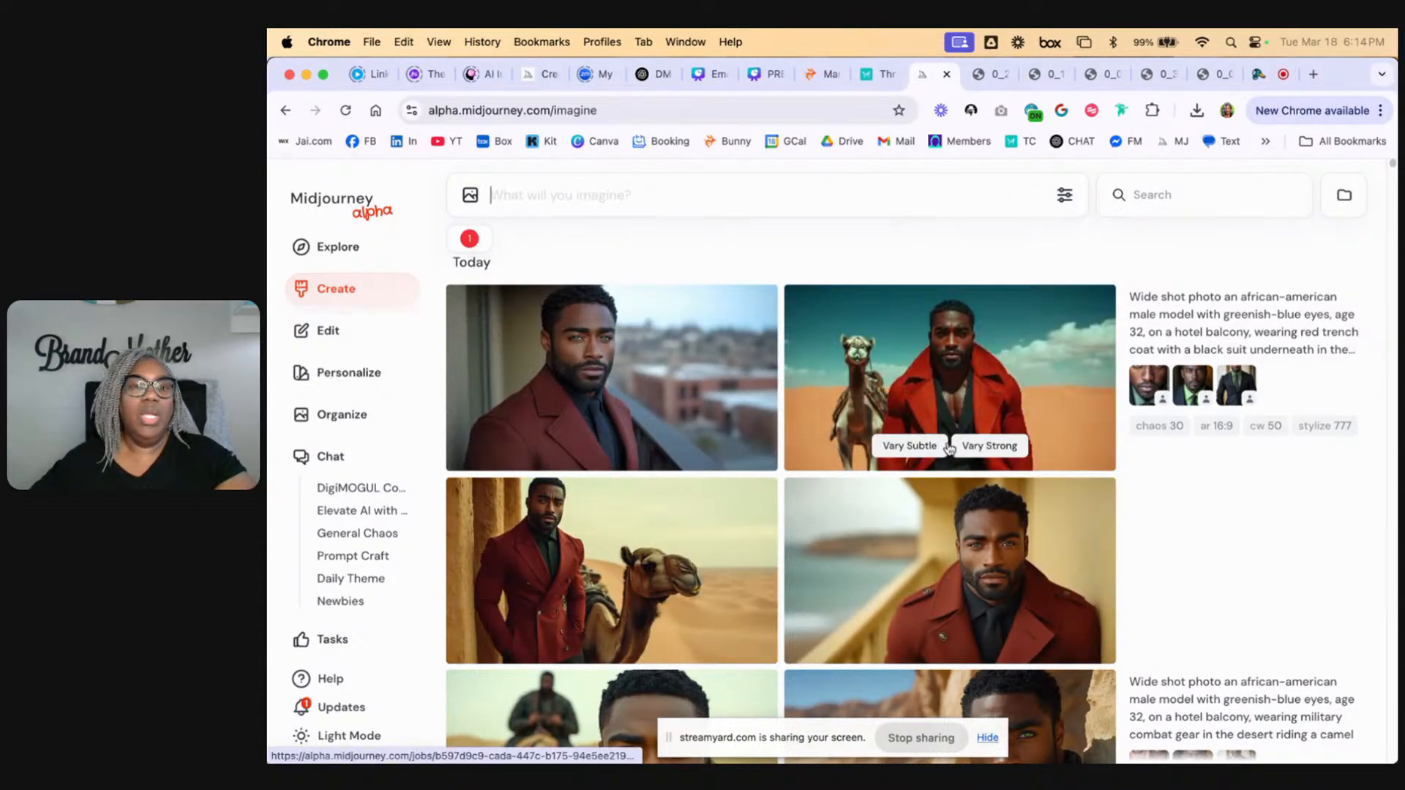
mouse_move(560, 607)
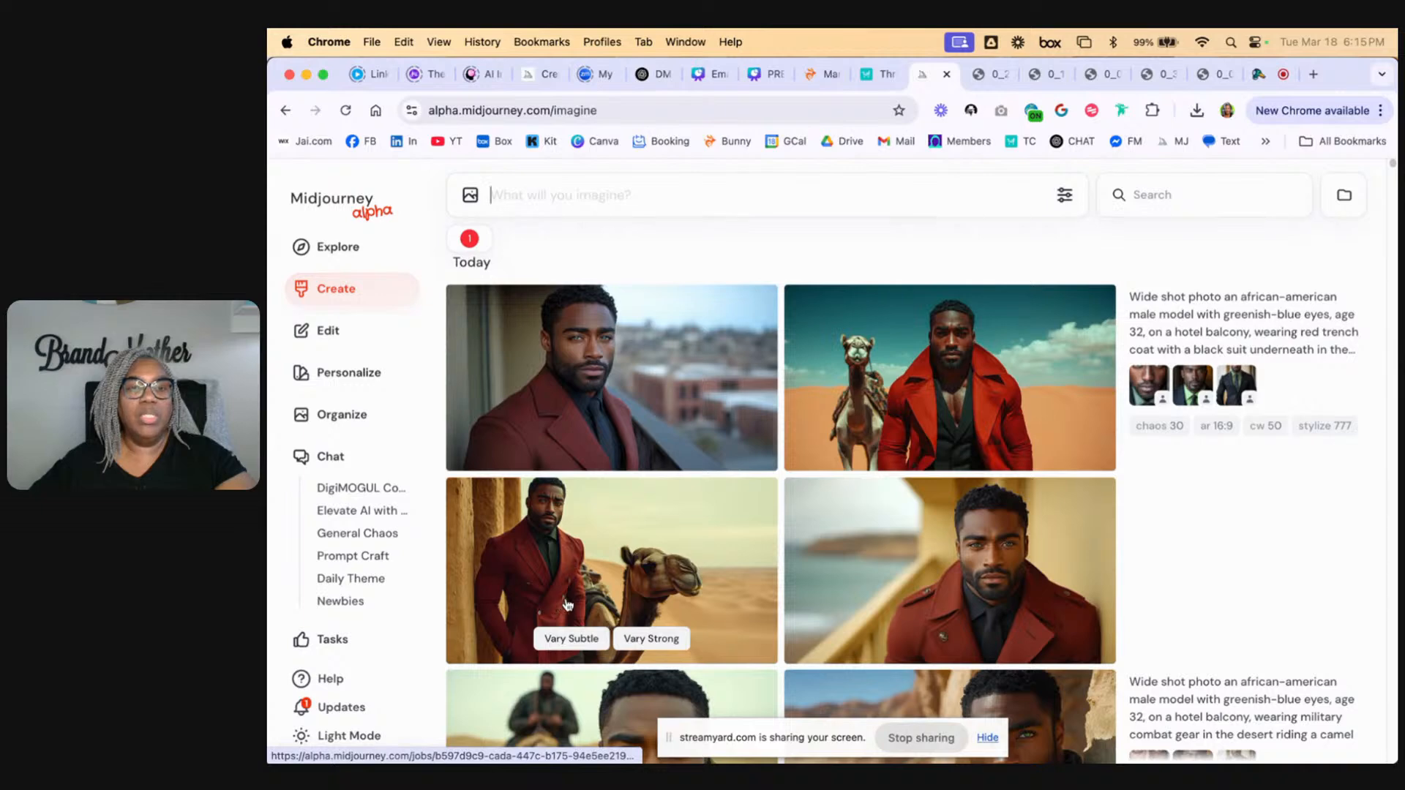
mouse_move(622, 359)
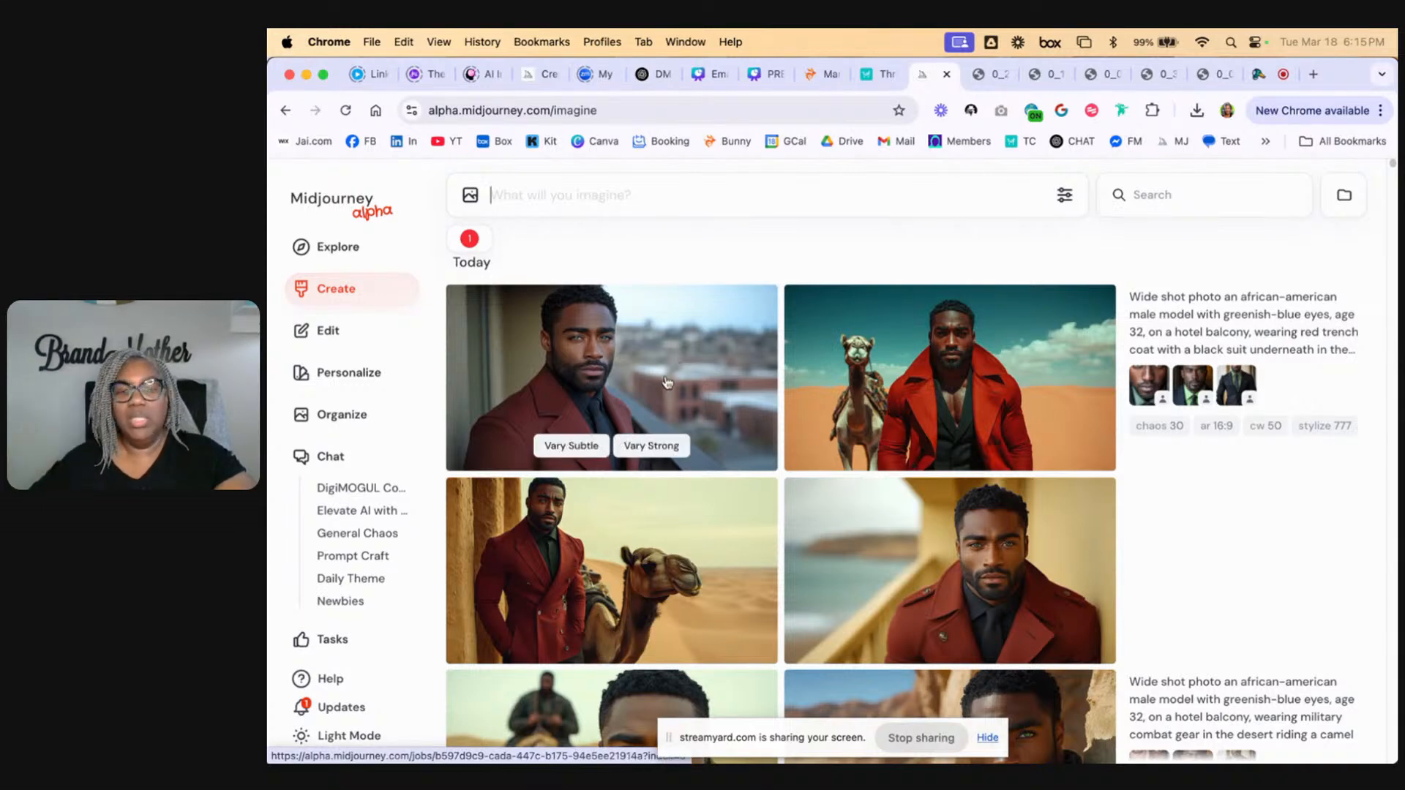
mouse_move(997, 624)
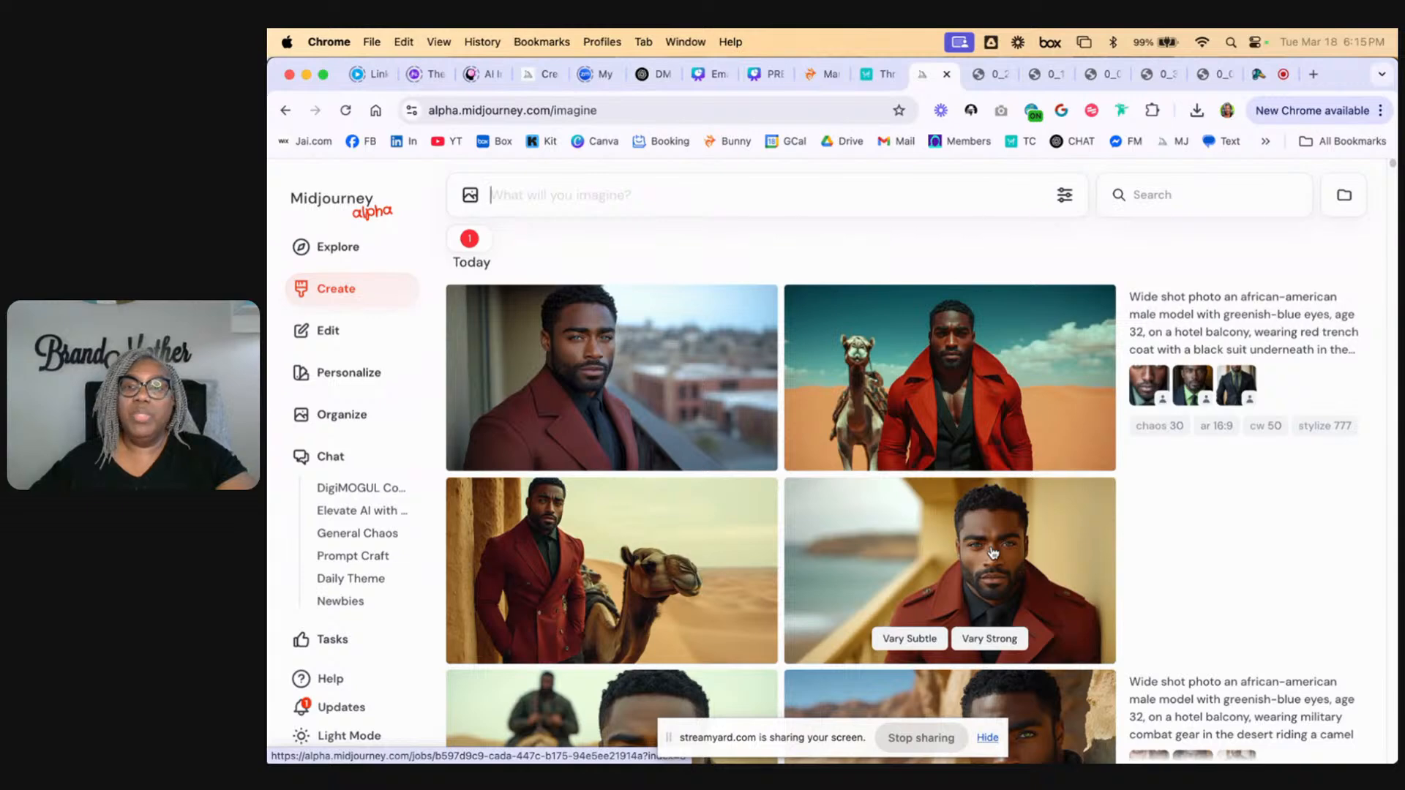
mouse_move(1302, 449)
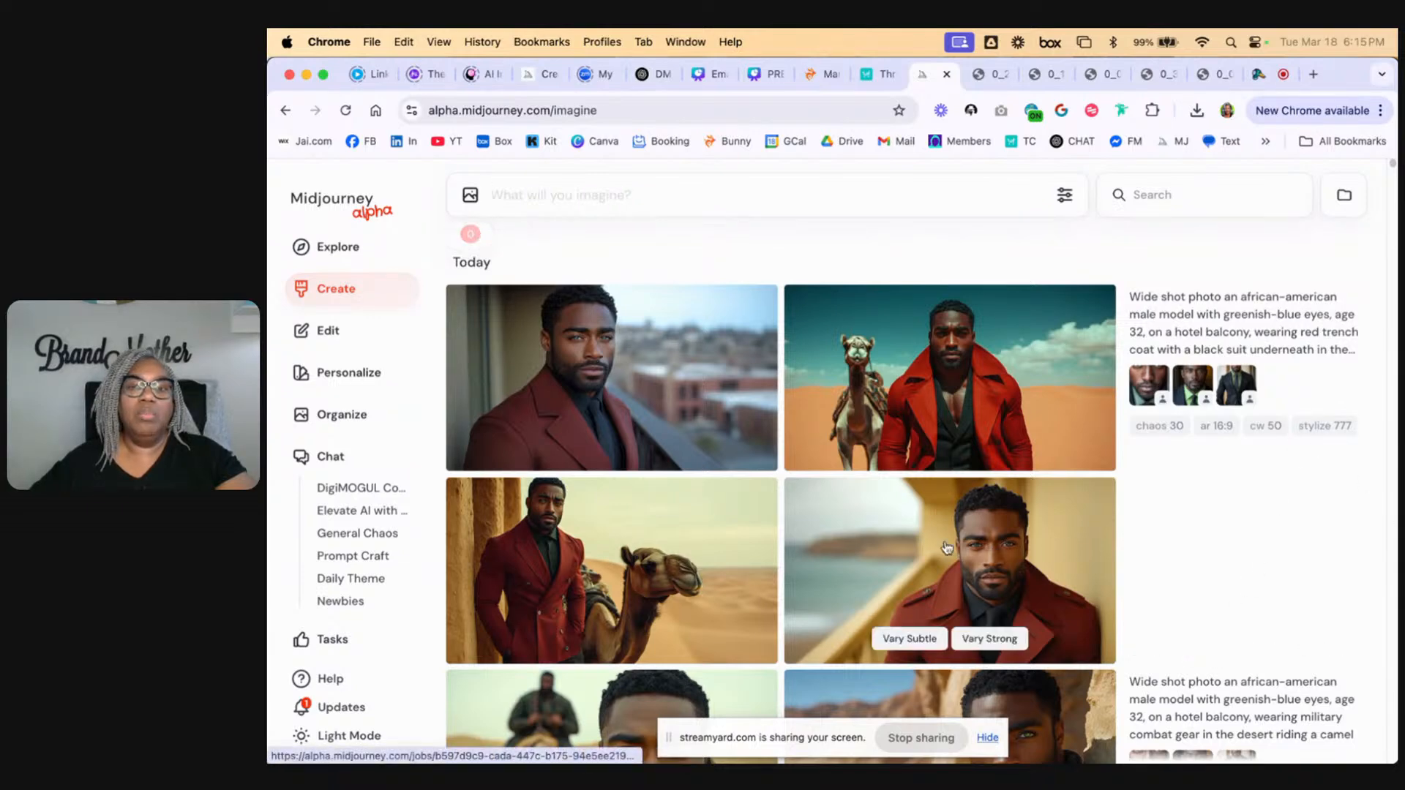
left_click(901, 595)
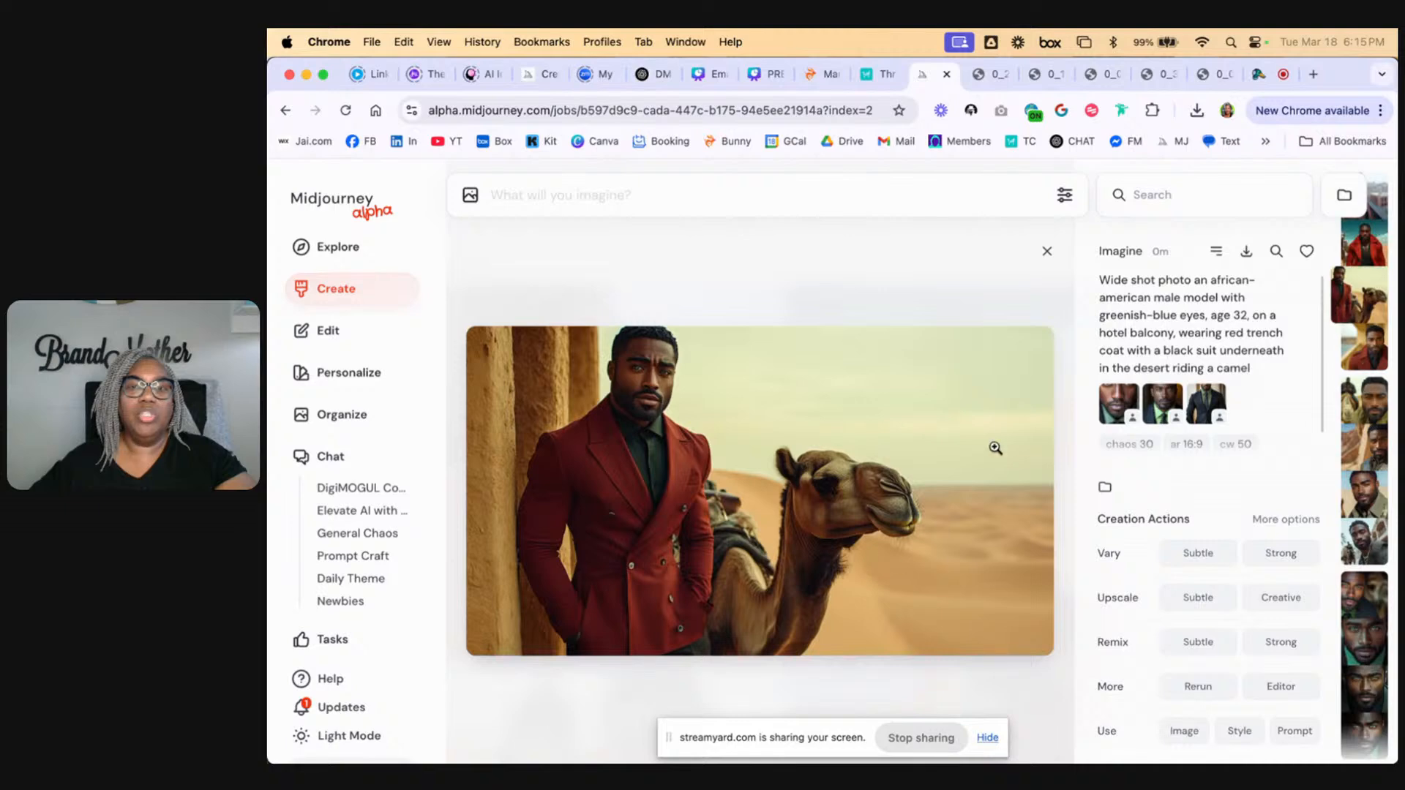
left_click(1047, 251)
mouse_move(884, 493)
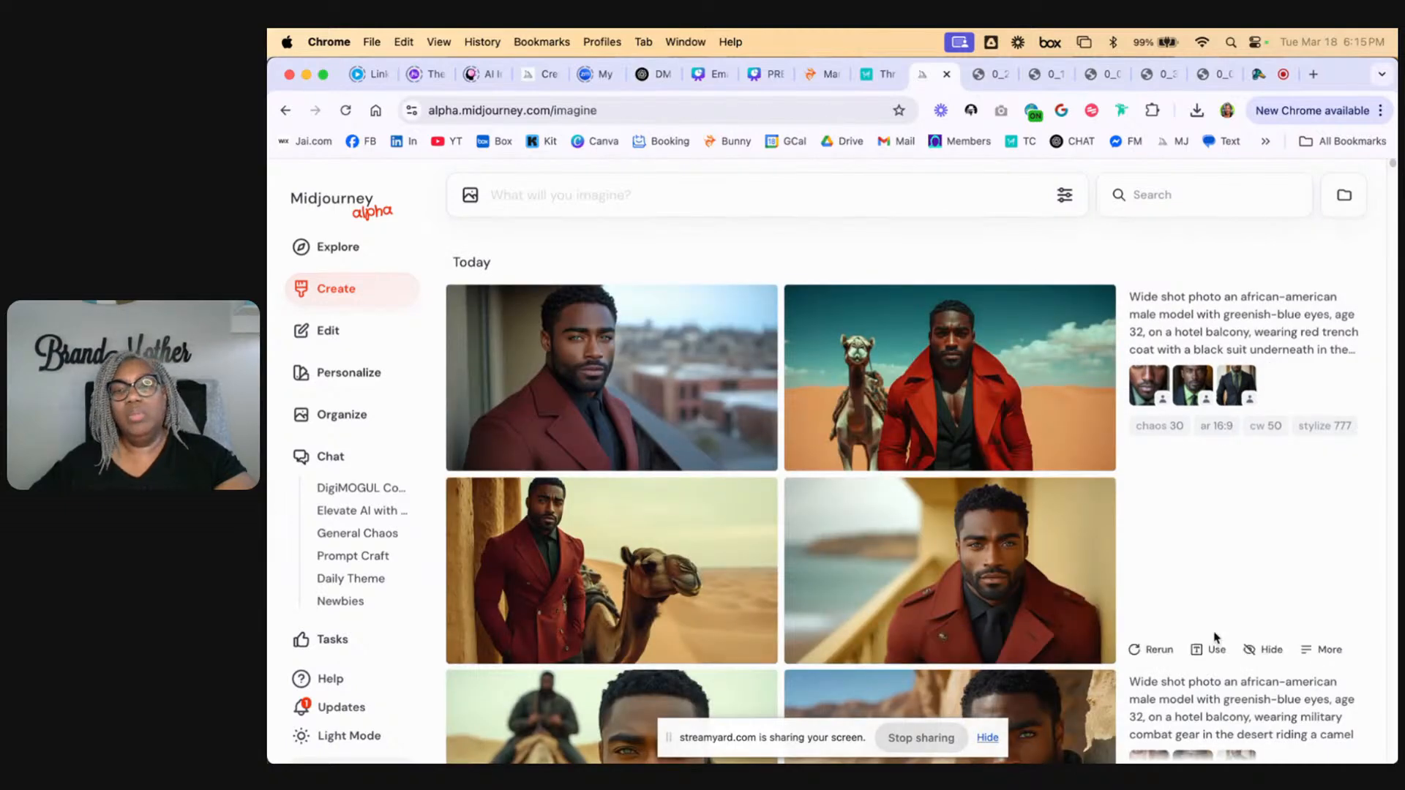
Step: Reuse the lifestyle prompt with green swim trunks in a luxury pool, add --cw 50, and generate the images
left_click(1214, 650)
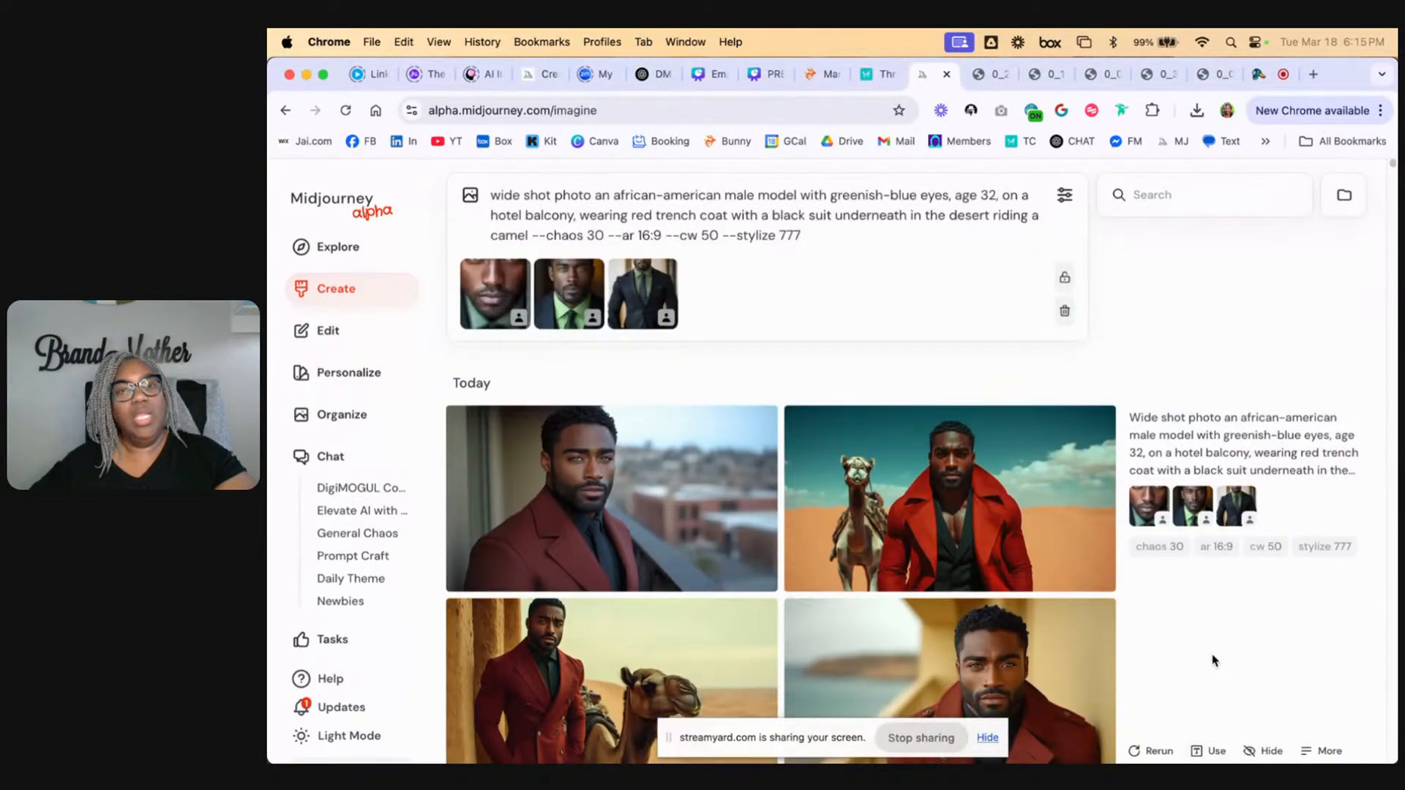
scroll(1215, 655, "down", 10)
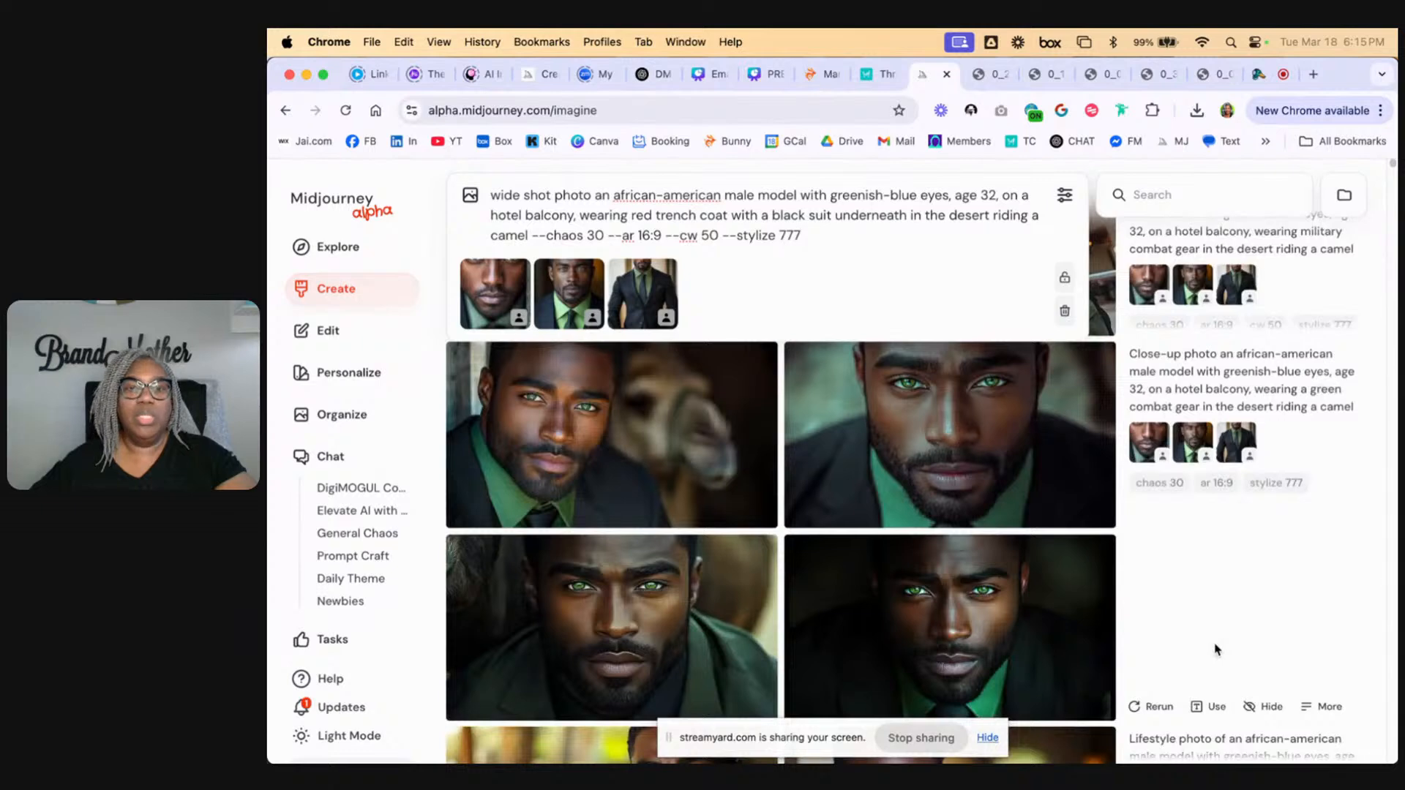
scroll(1217, 649, "down", 5)
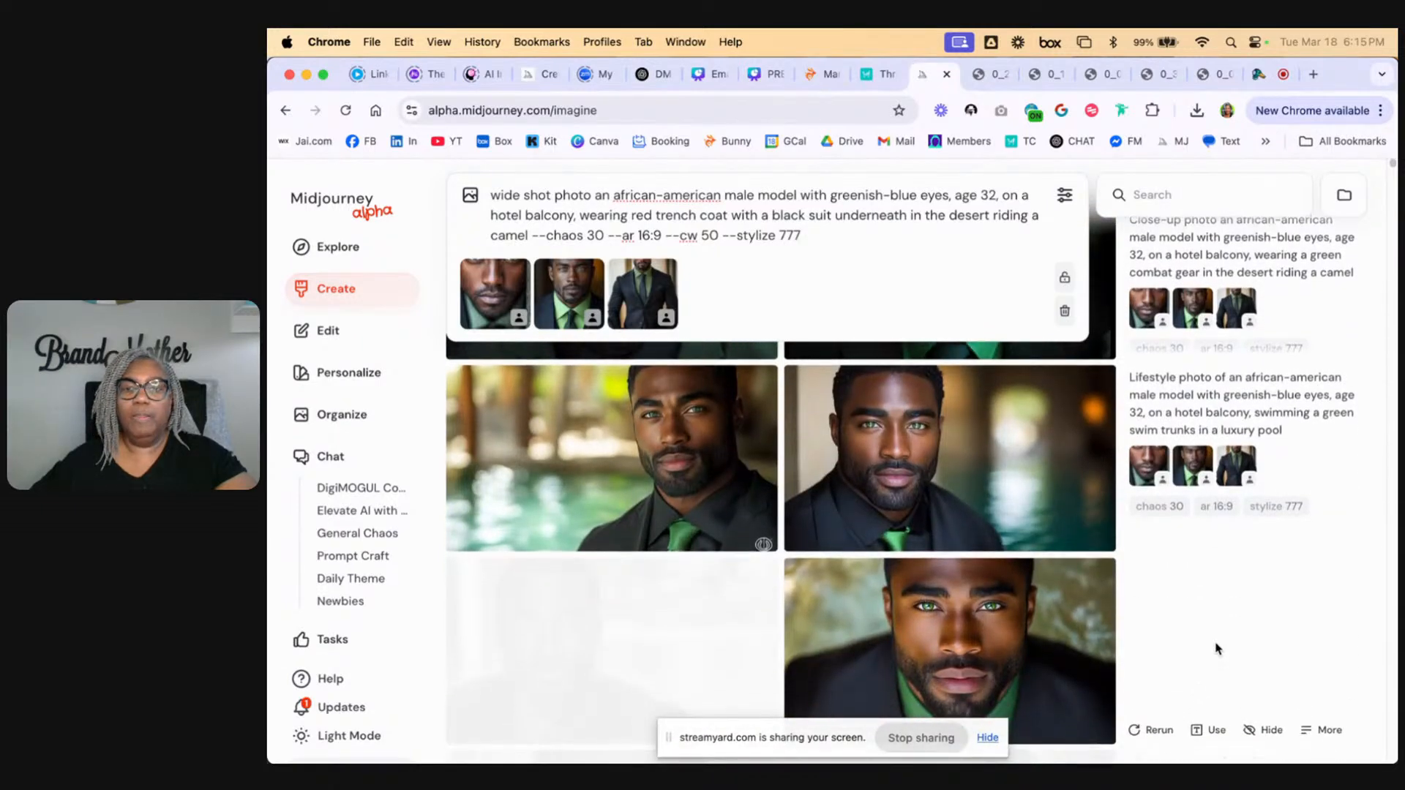
left_click(1215, 724)
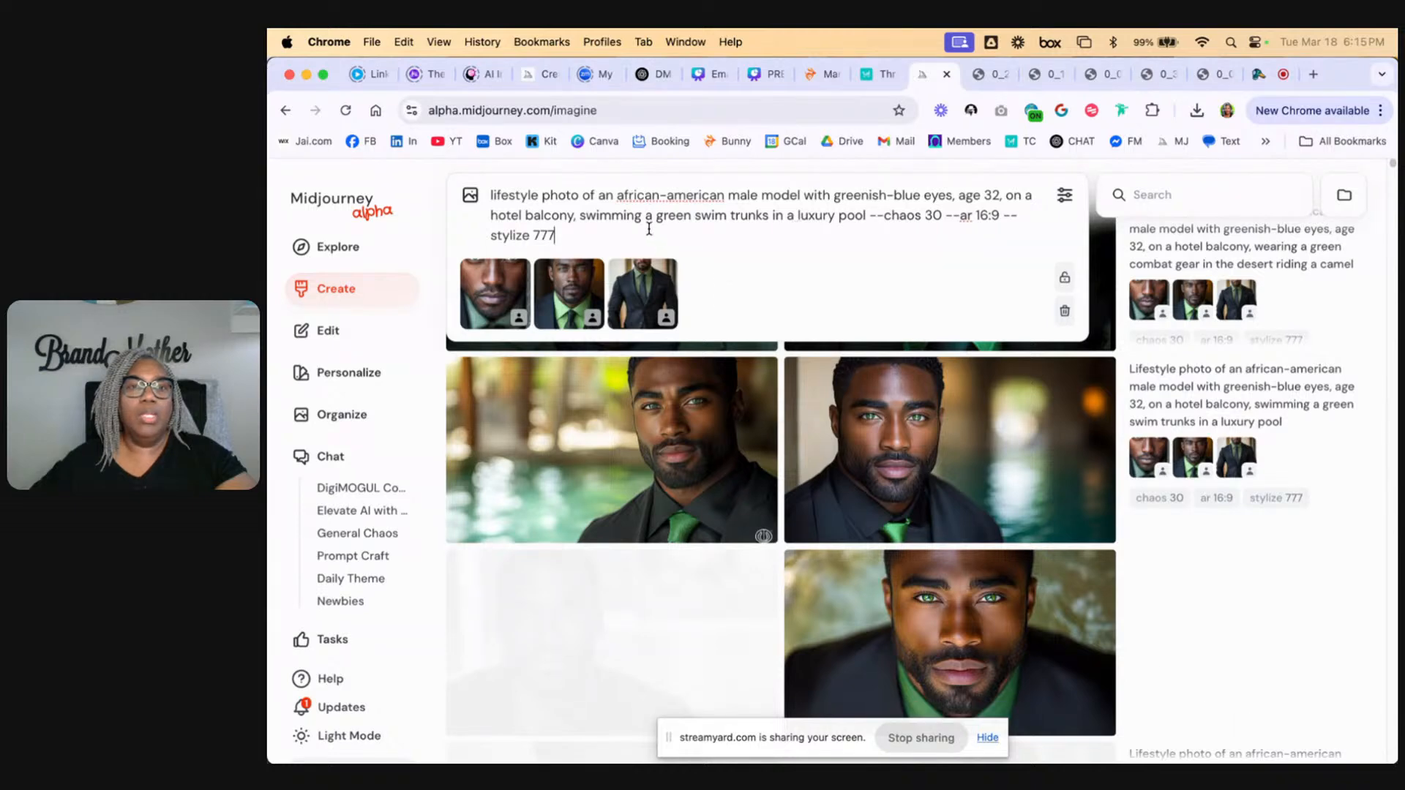
type("--c")
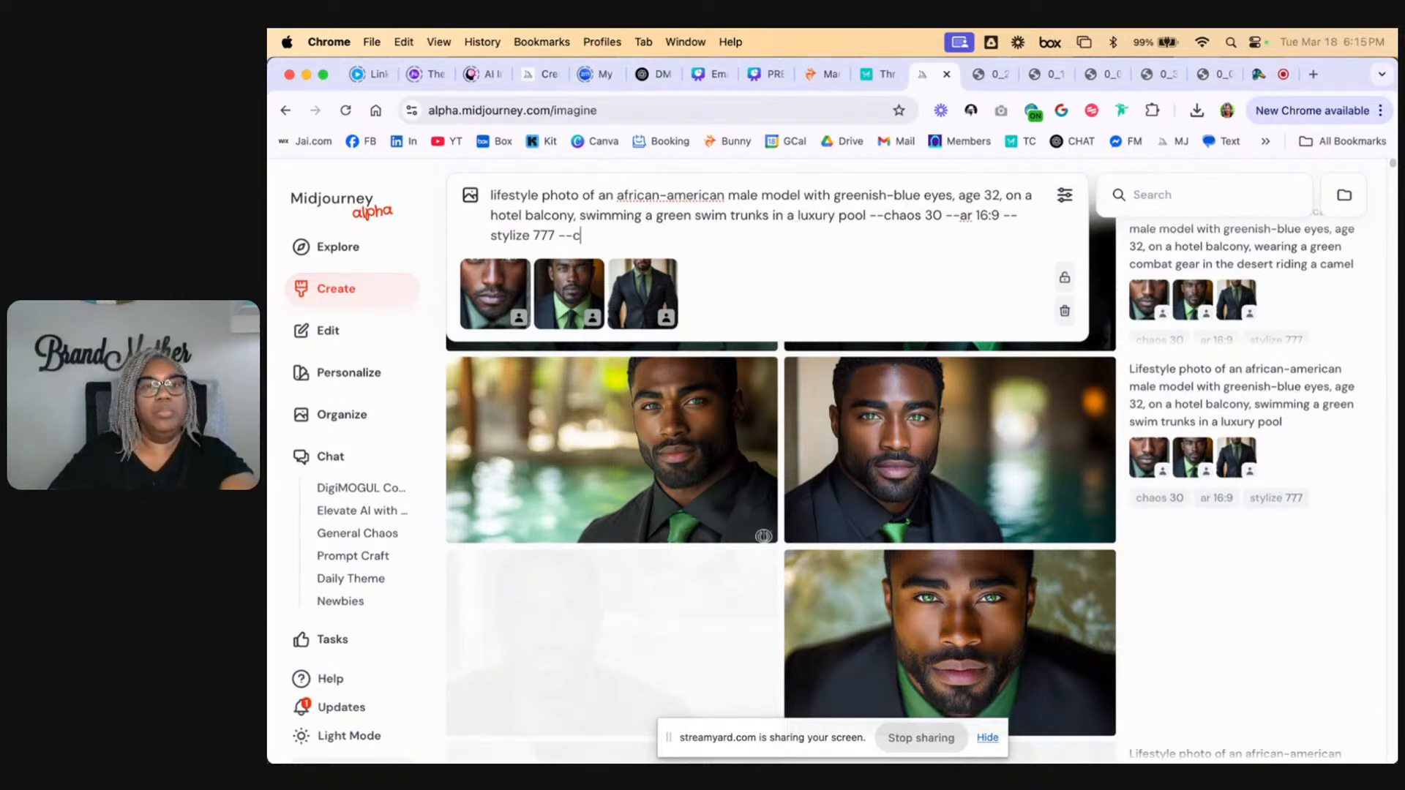
type("w 5")
key("Return")
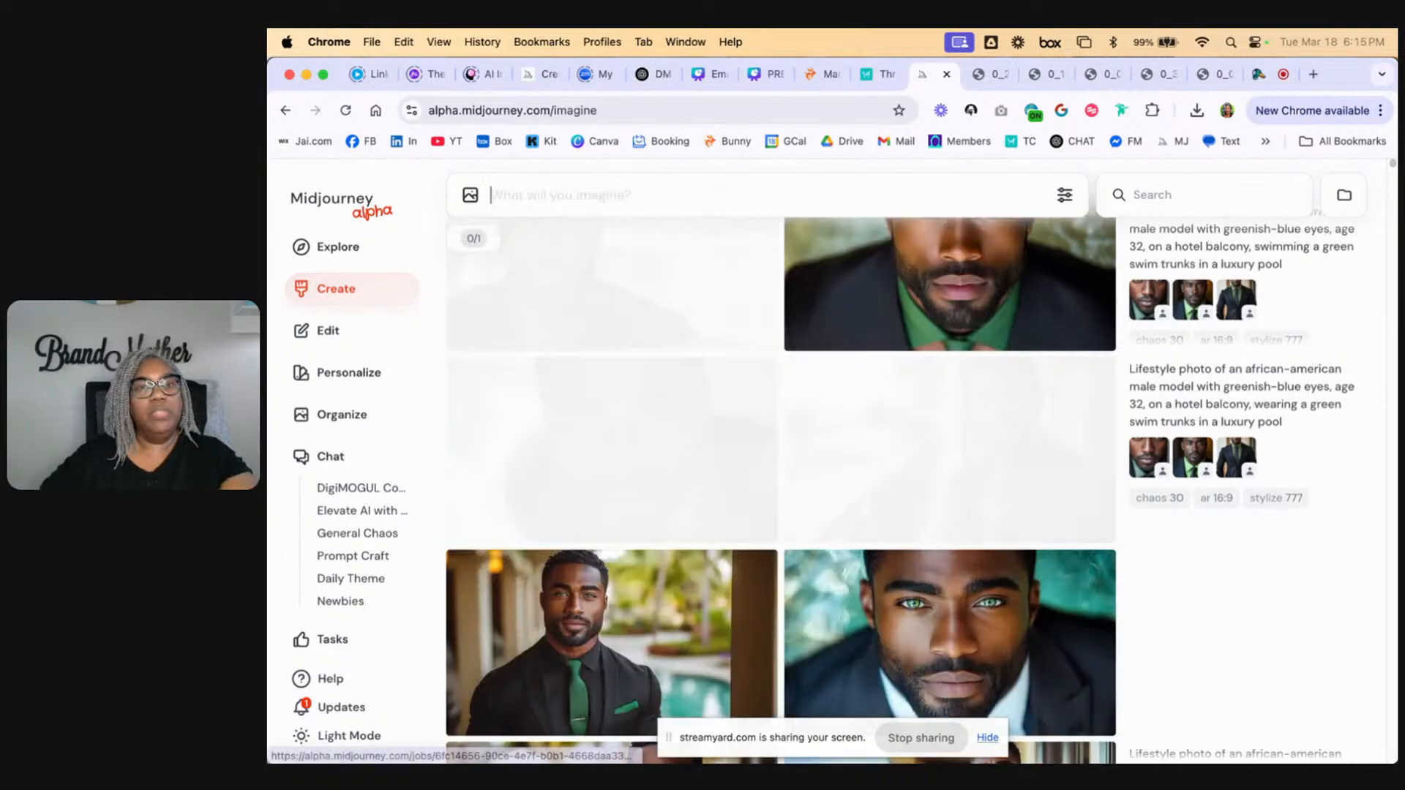
Step: Look over the new luxury pool images, and search the archive of past creations for "cartoon"
scroll(801, 437, "up", 5)
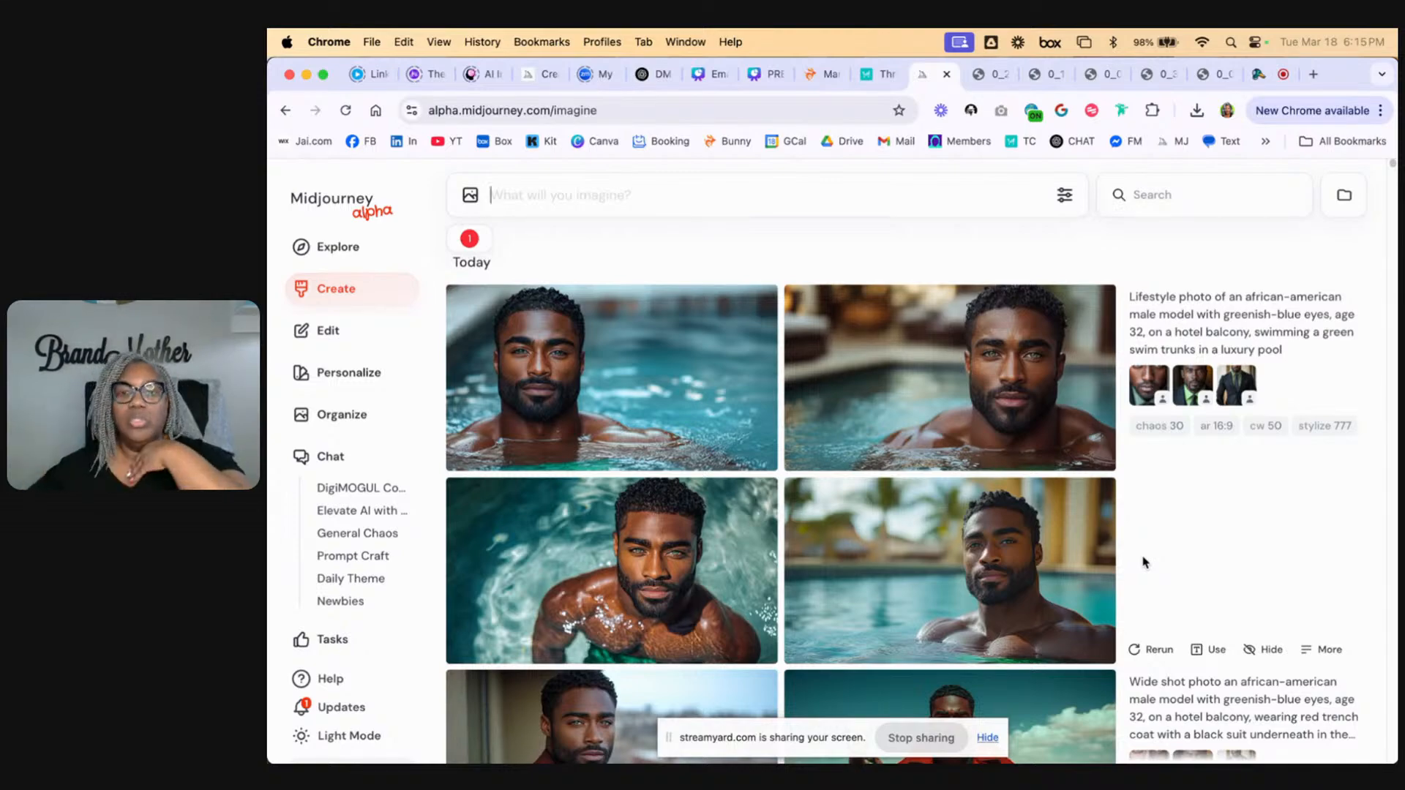
scroll(1083, 527, "down", 2)
scroll(1044, 500, "down", 10)
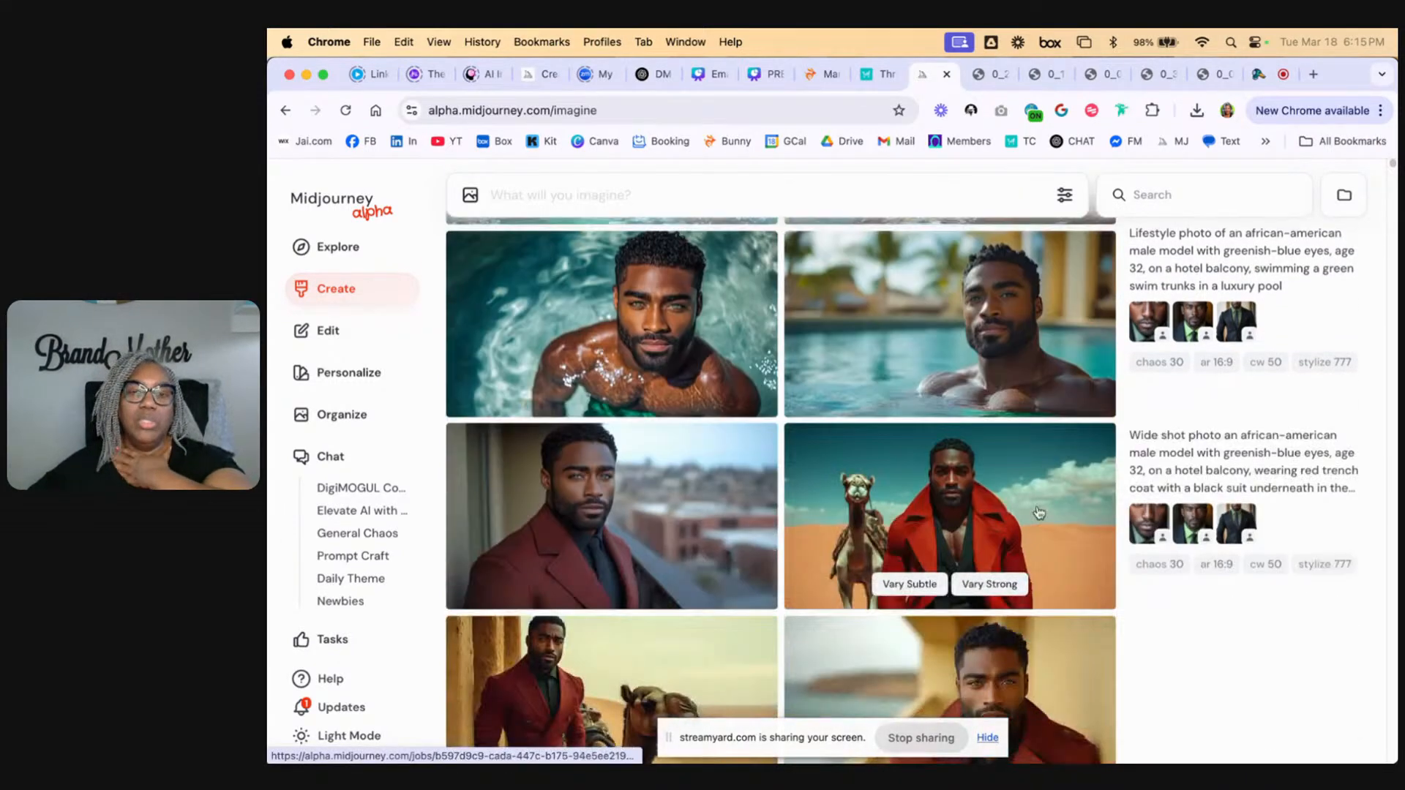
scroll(938, 532, "down", 15)
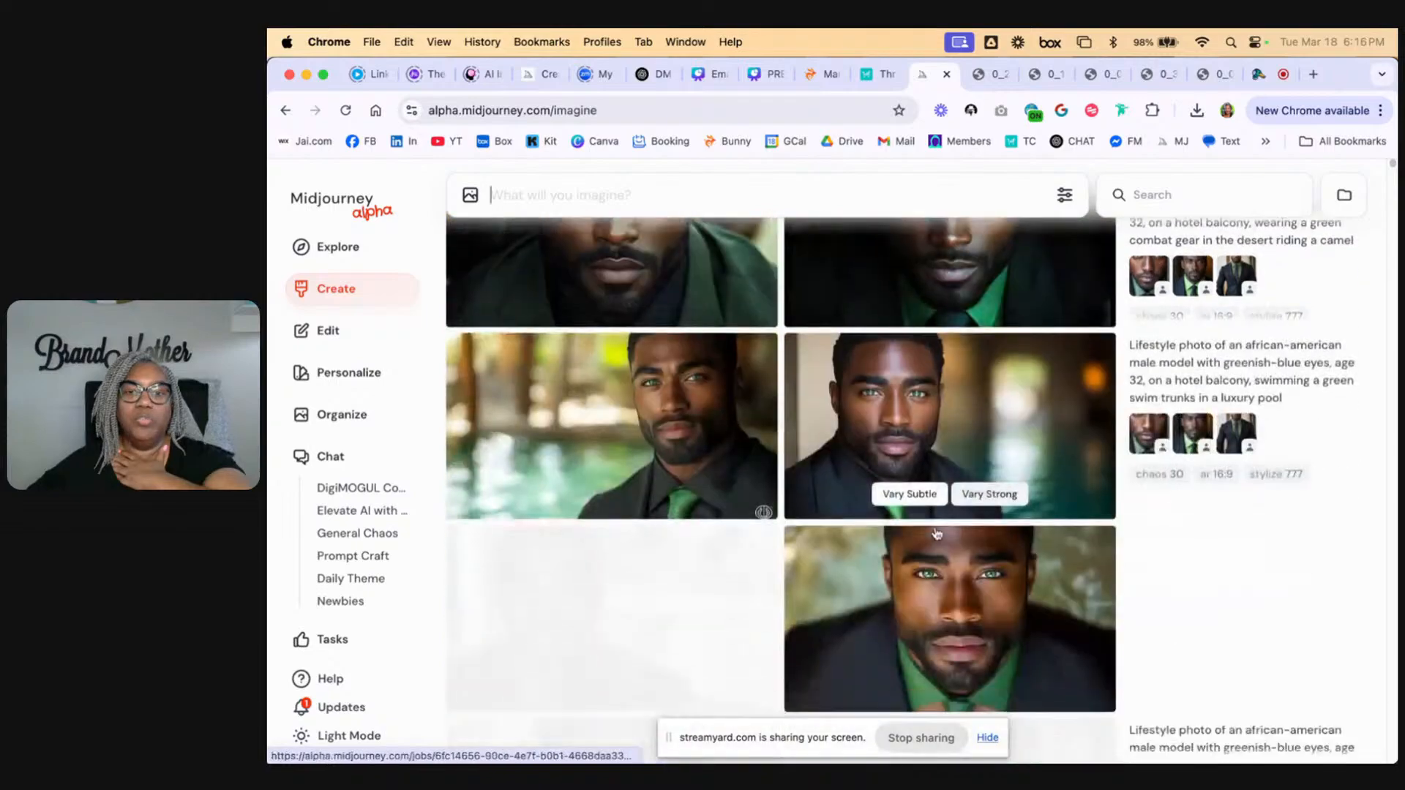
scroll(938, 536, "down", 15)
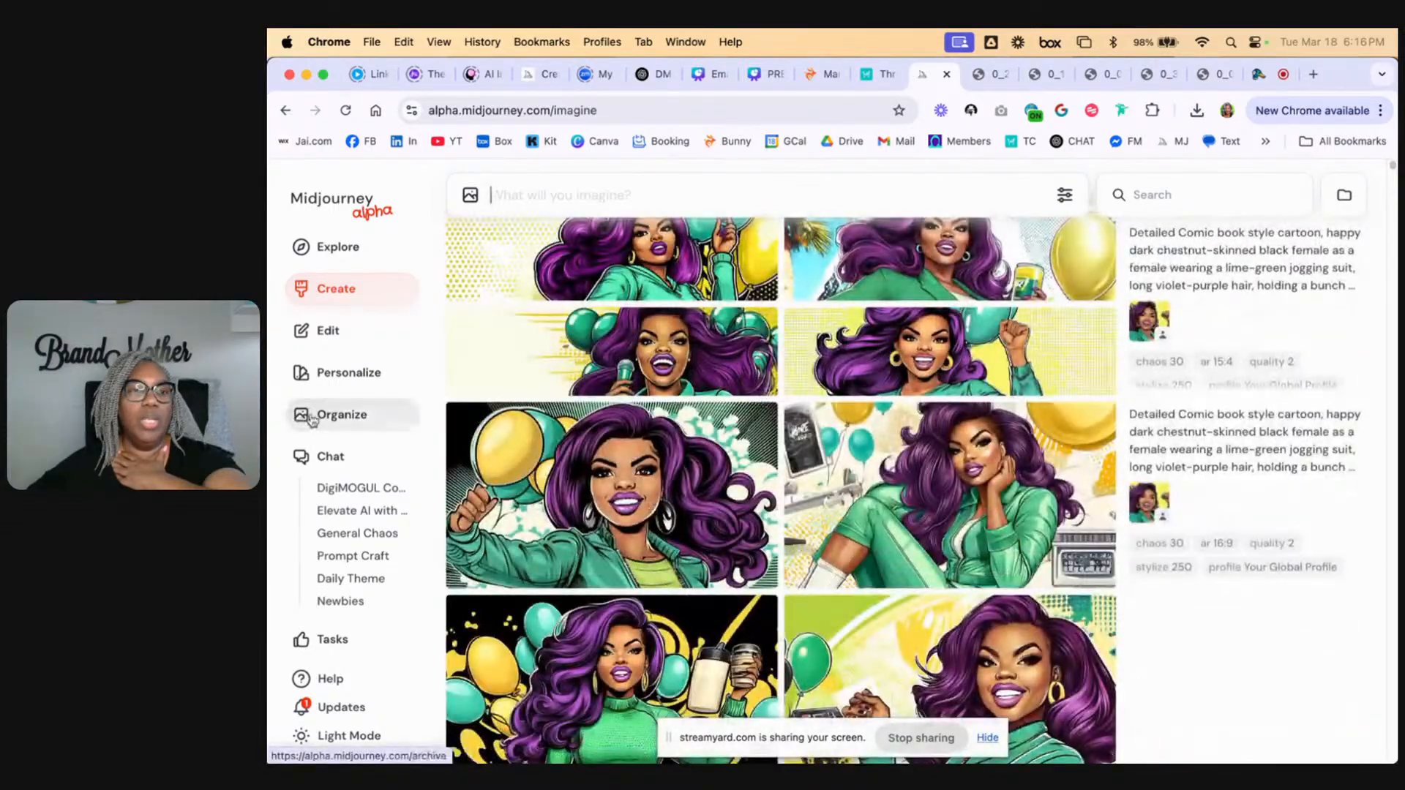
left_click(342, 414)
scroll(1005, 523, "down", 20)
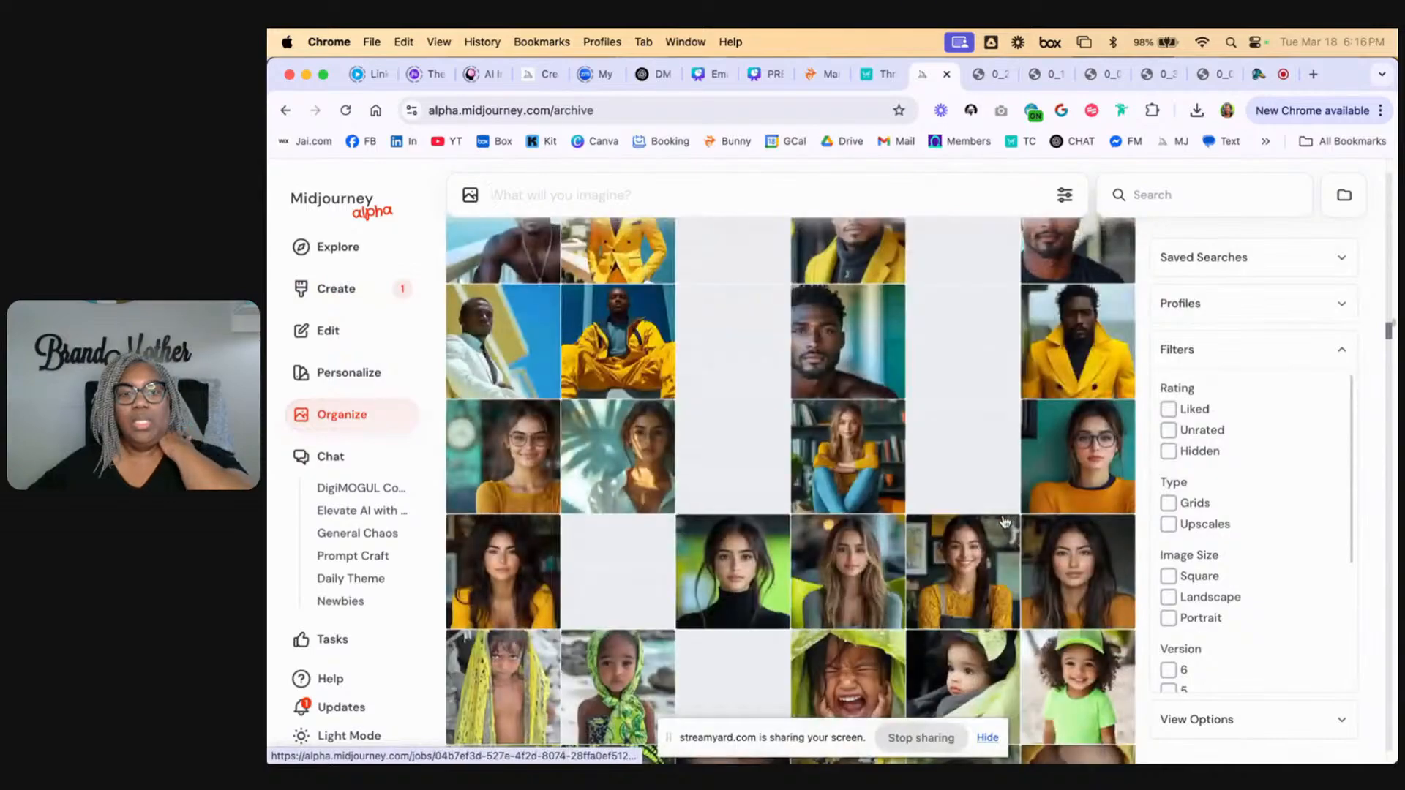
scroll(1005, 523, "up", 10)
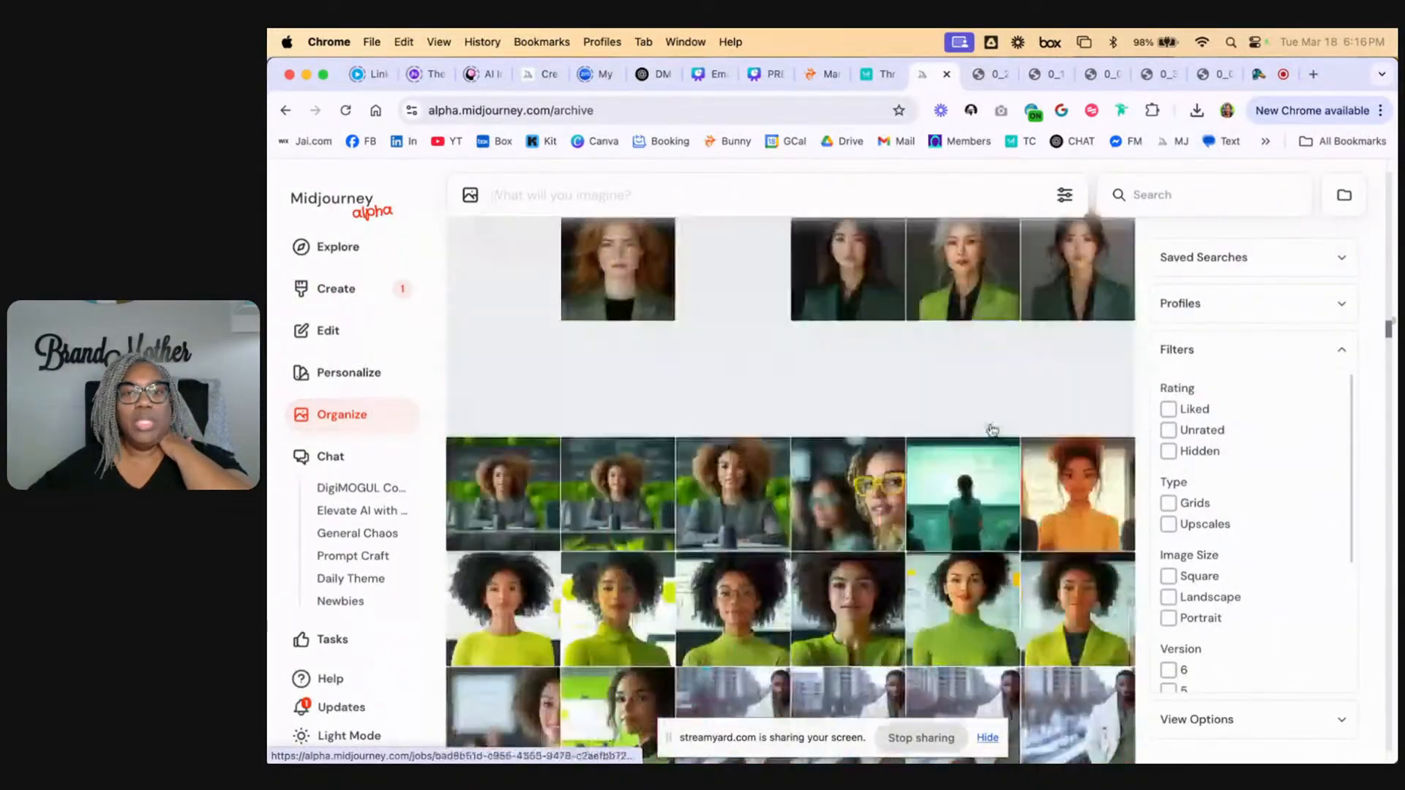
left_click(1175, 196)
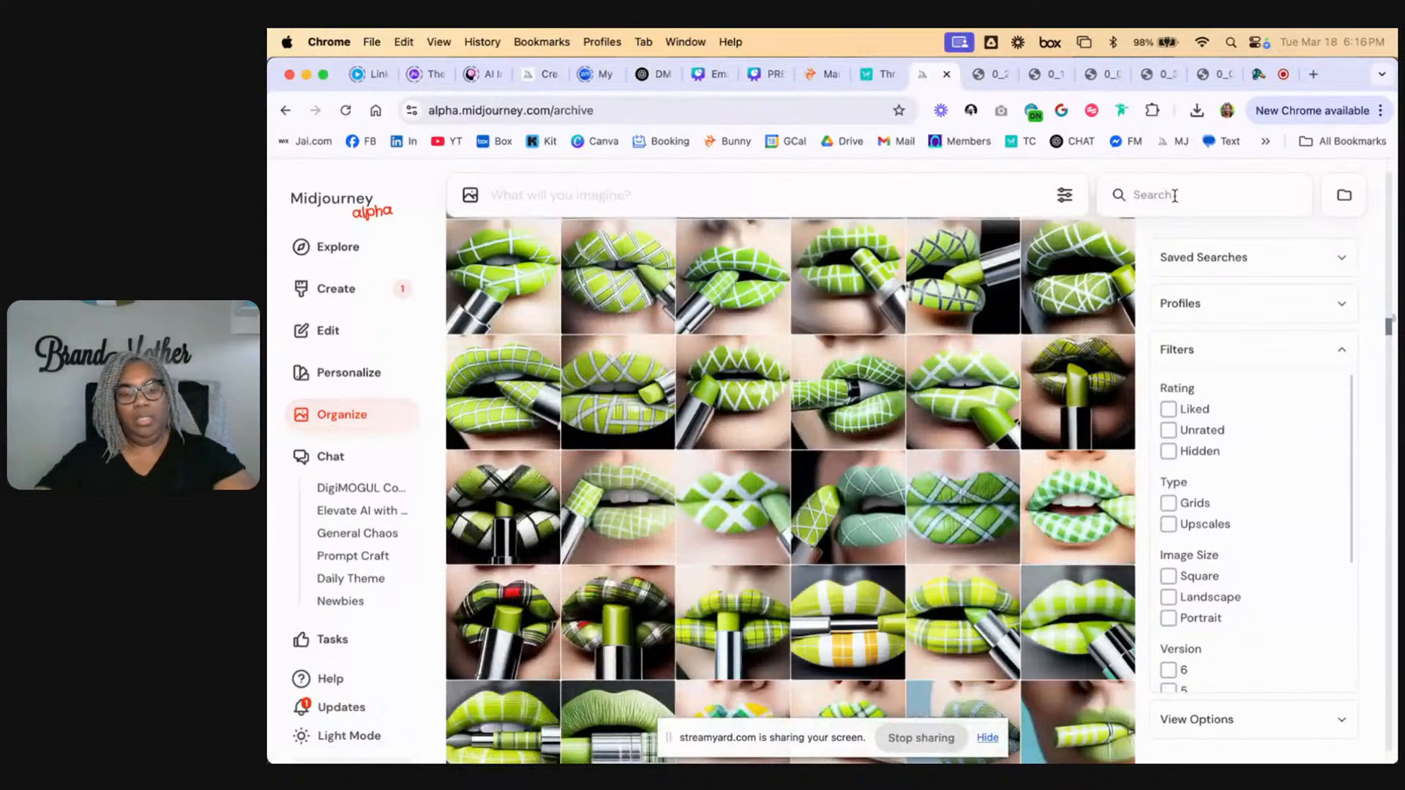
type("cartoon")
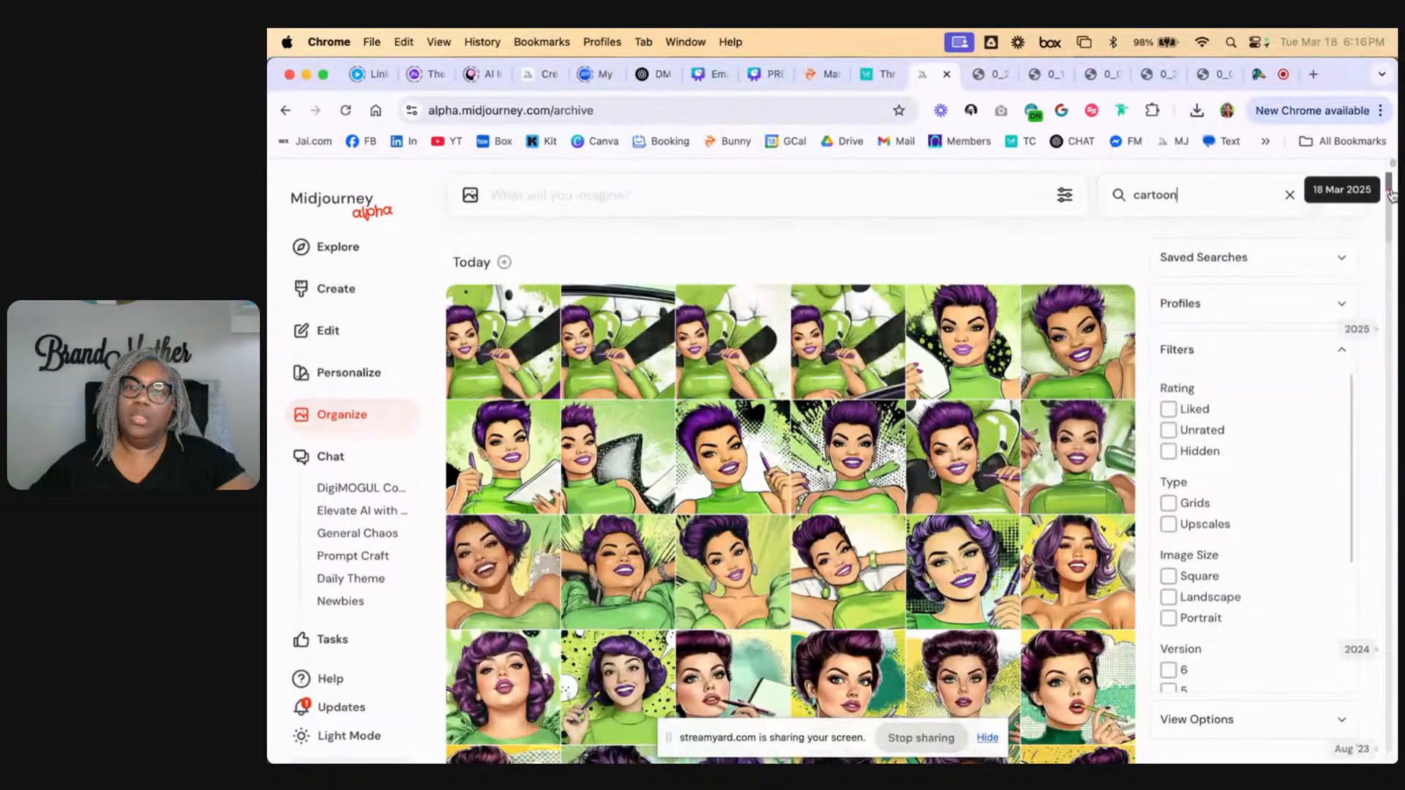
Step: Reuse the prompt of the kawaii East Indian girl in an empty classroom and switch its reference image to a character reference
left_click(1386, 214)
mouse_move(1386, 215)
left_mouse_down()
mouse_move(1389, 196)
mouse_move(1389, 208)
left_mouse_up()
left_click(1101, 468)
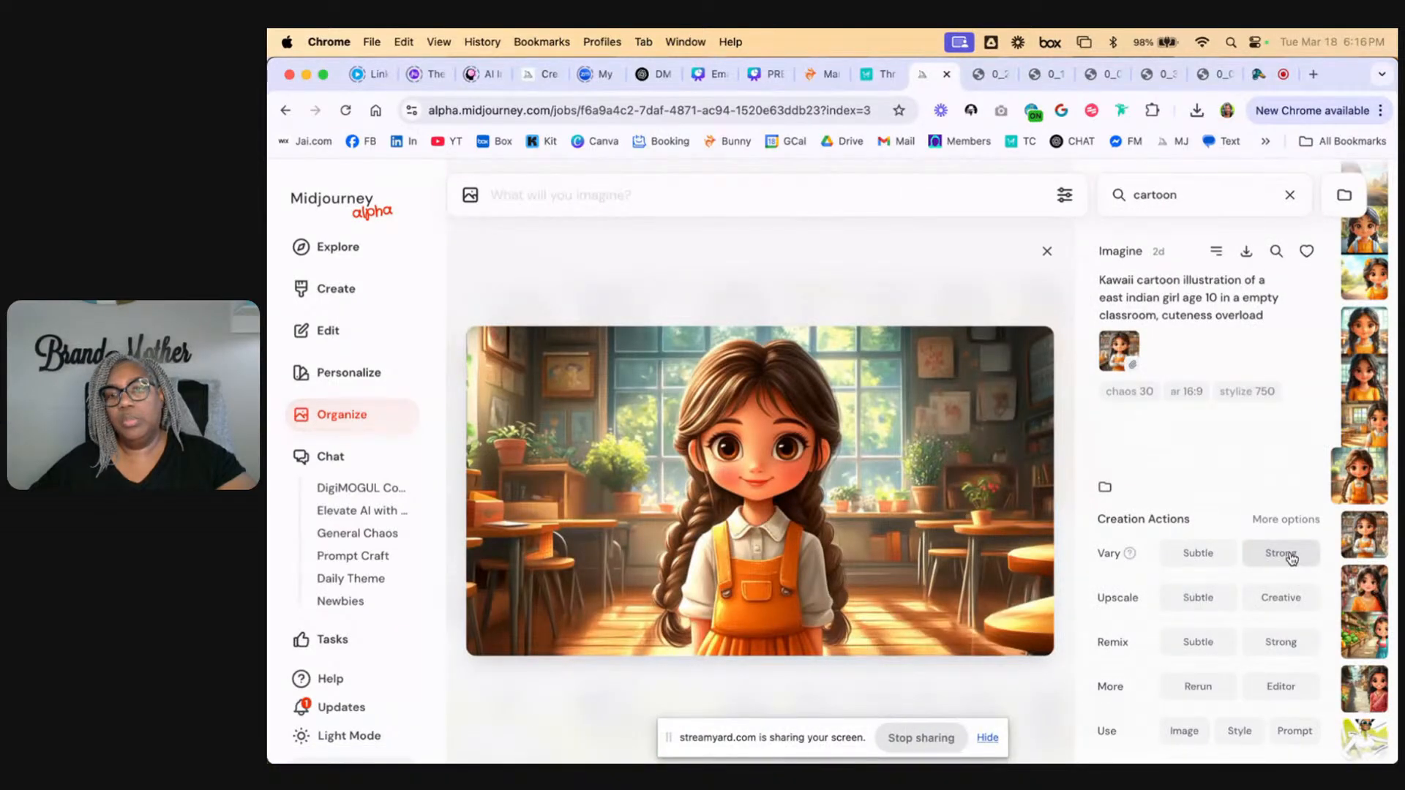
left_click(1295, 731)
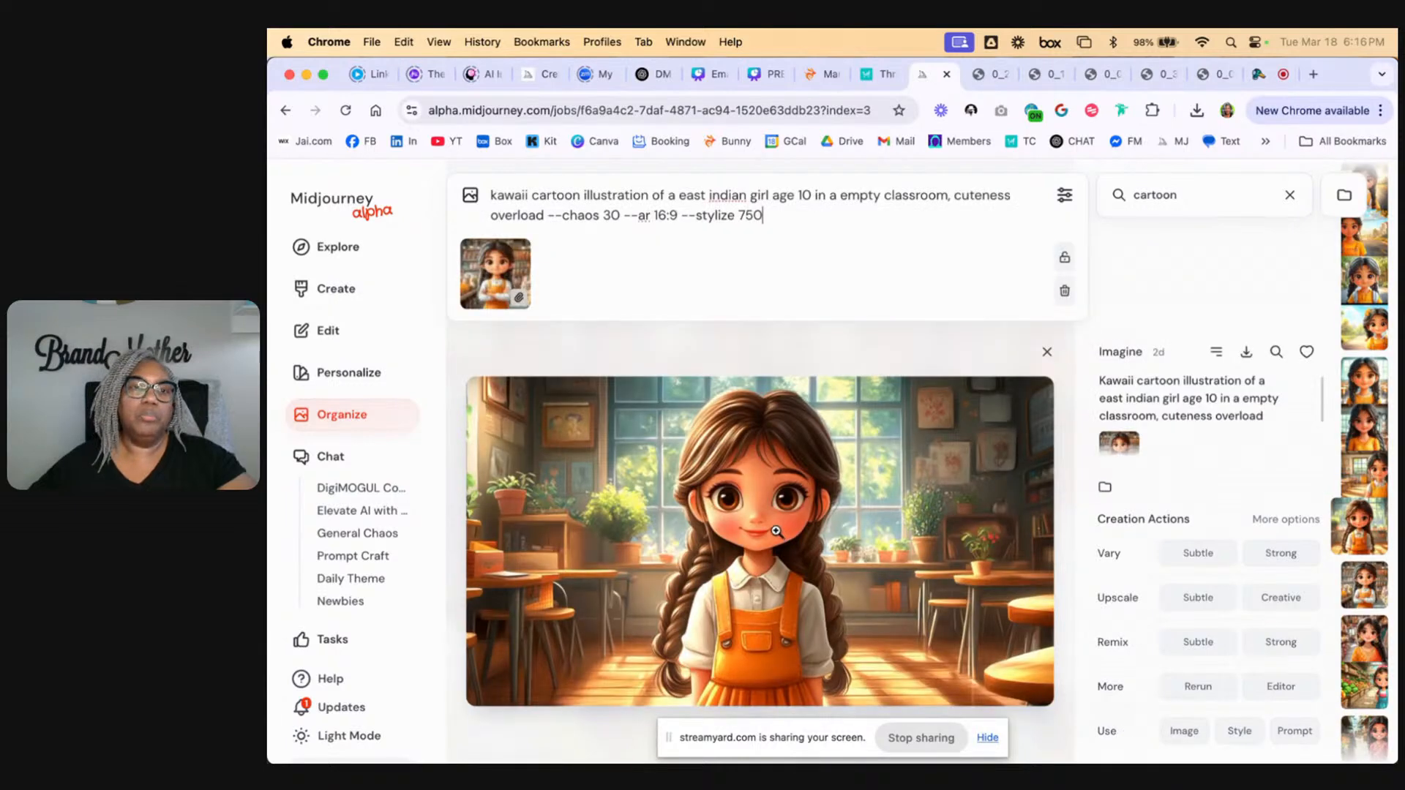
left_click(486, 298)
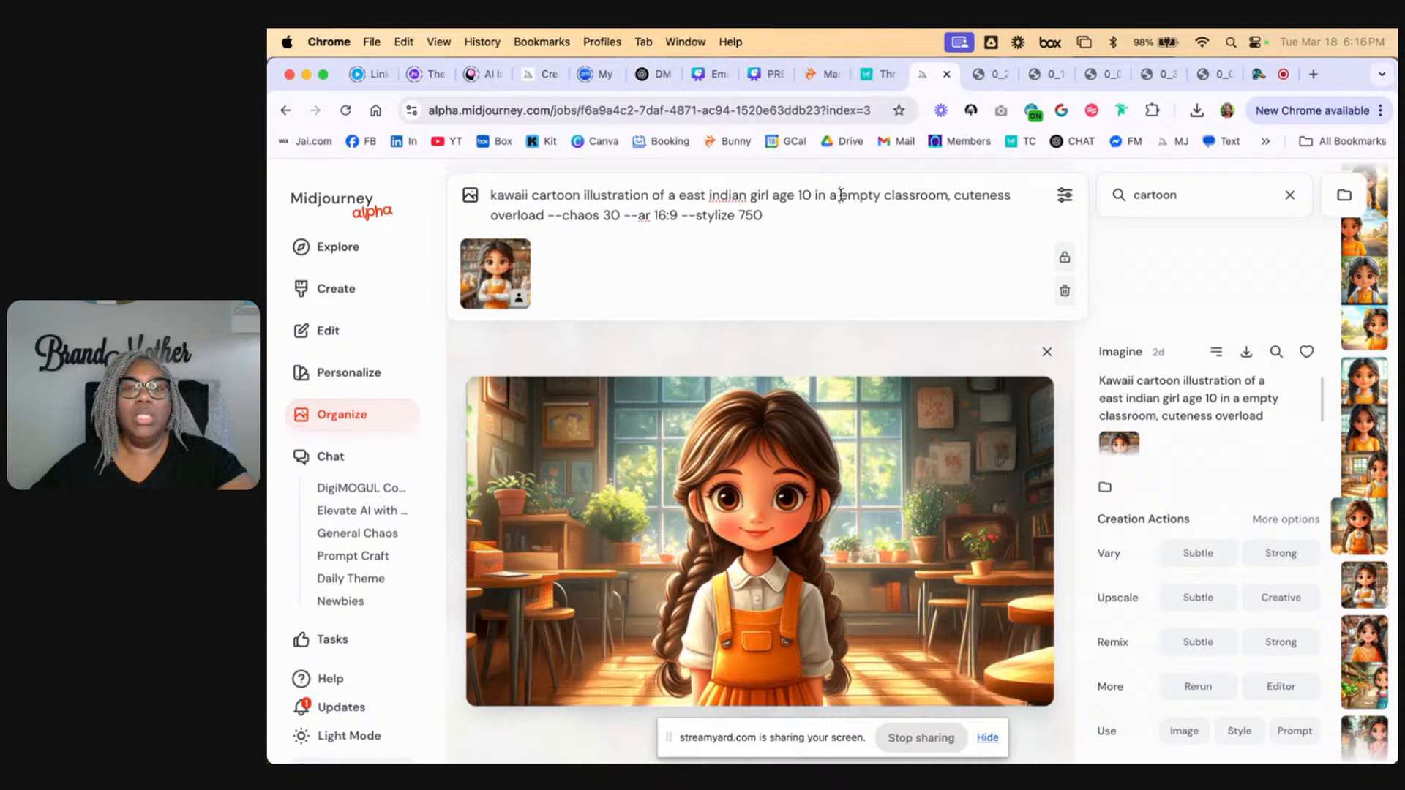
Step: Replace "classroom" with "spaceship" in the kawaii cartoon prompt
double_click(892, 198)
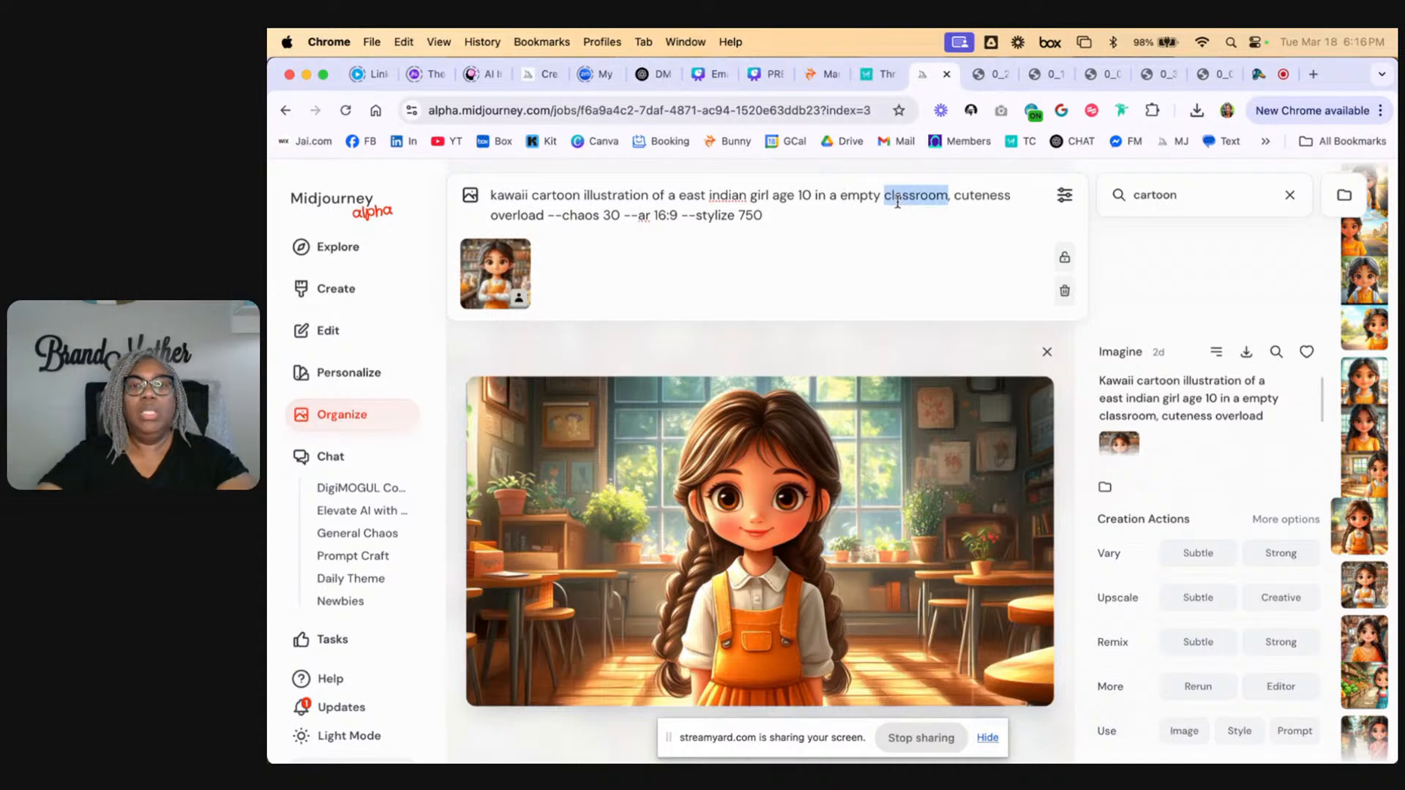
type("spaceshi")
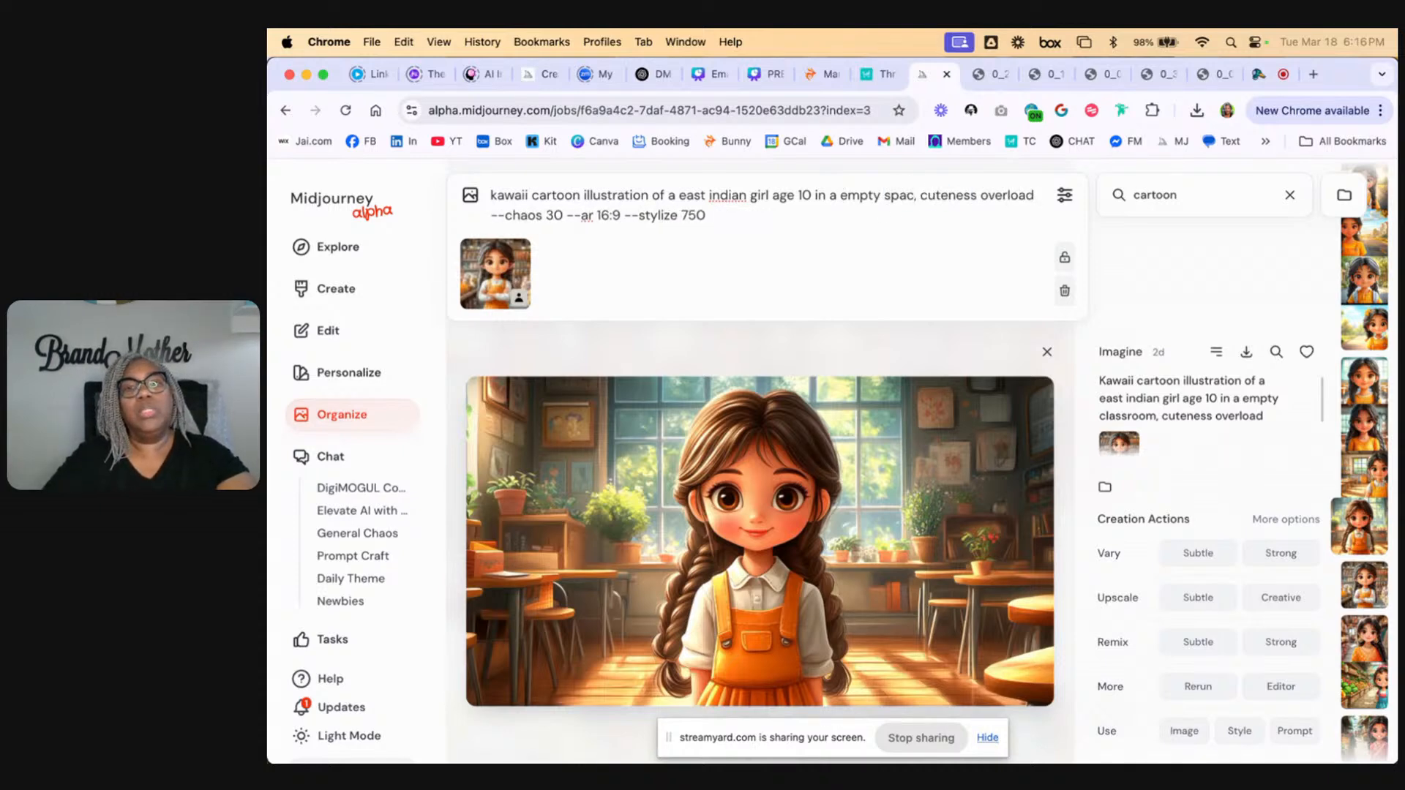
type("p,")
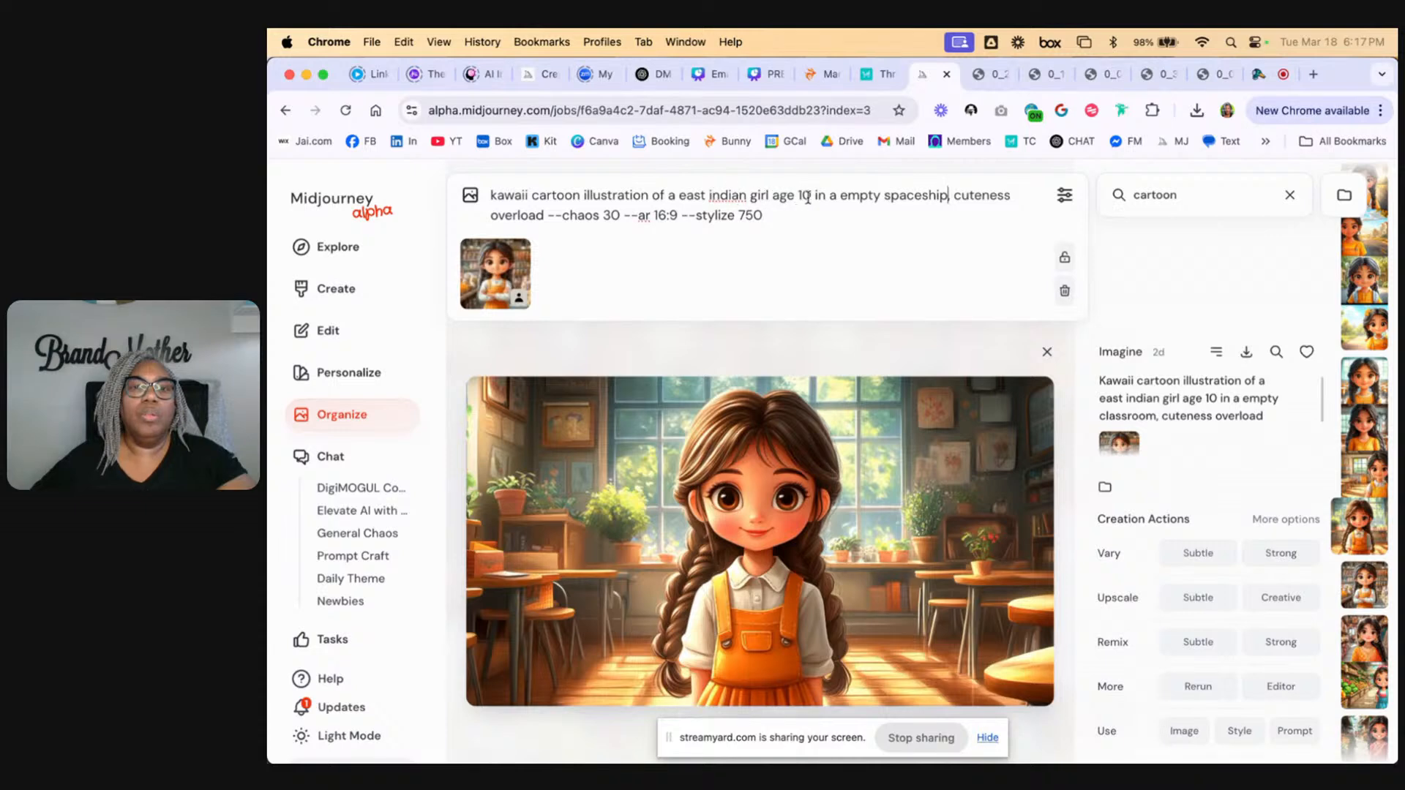
Step: Insert "as an astronaught" after the girl's age in the prompt and check that word for a spelling suggestion
type("as a ")
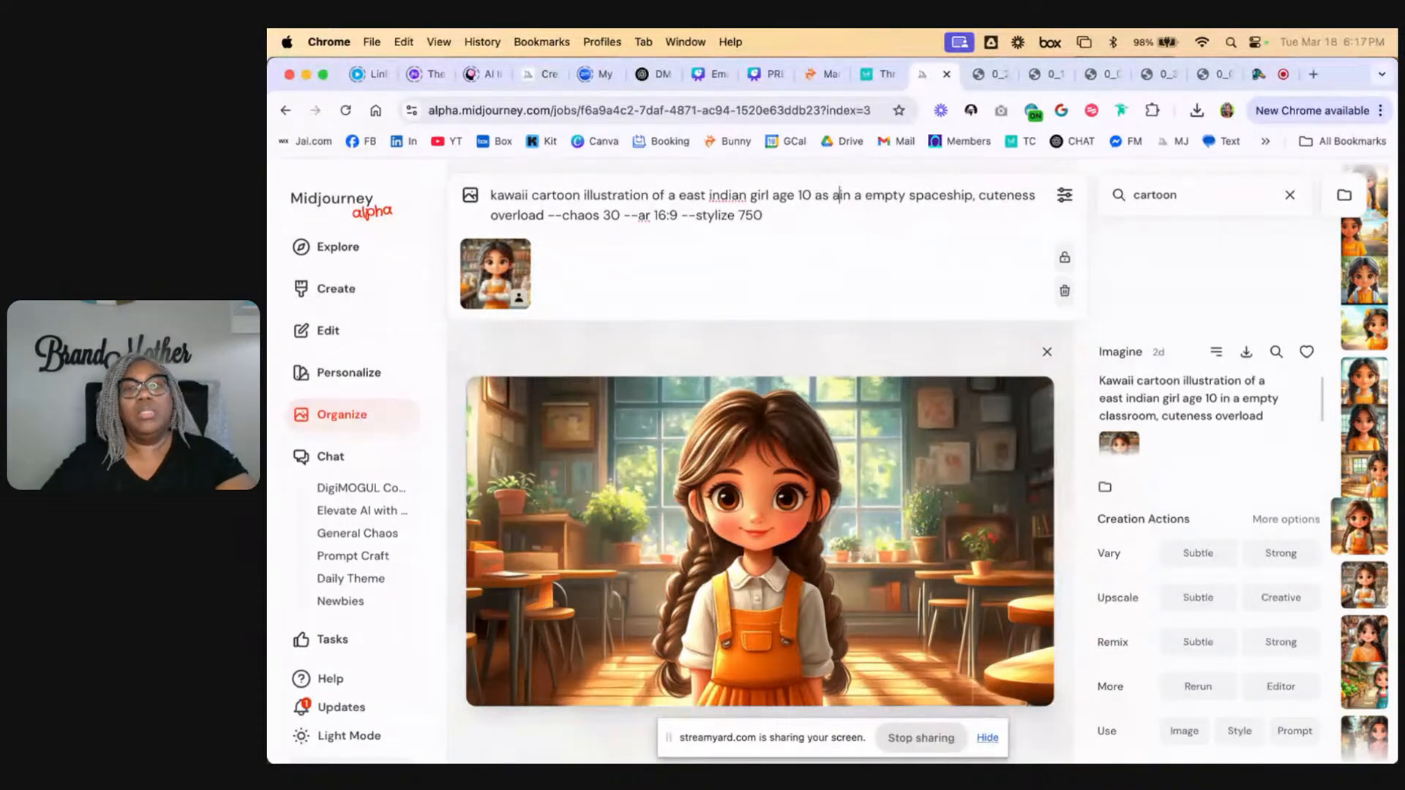
type("n an")
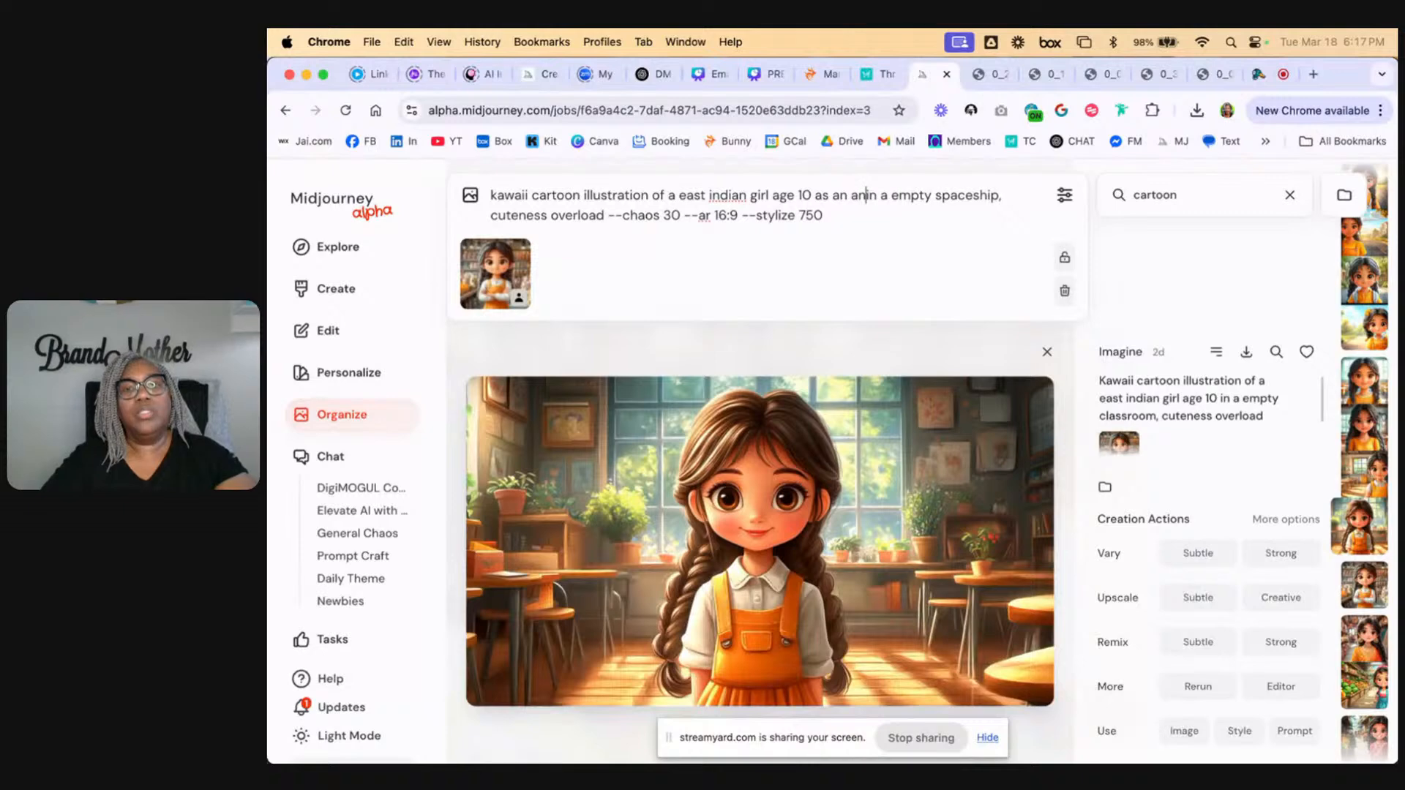
key("BackSpace")
type("stronaught")
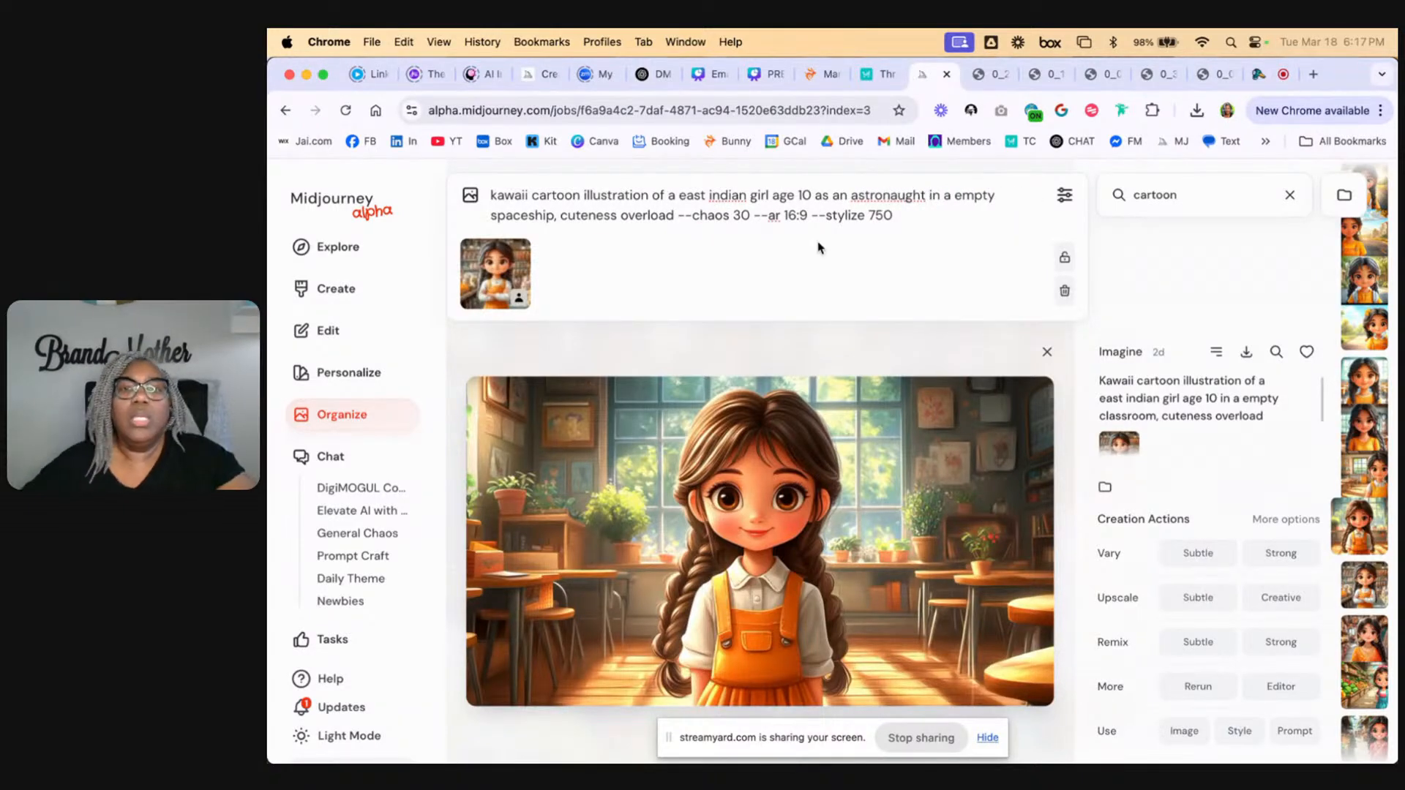
right_click(893, 203)
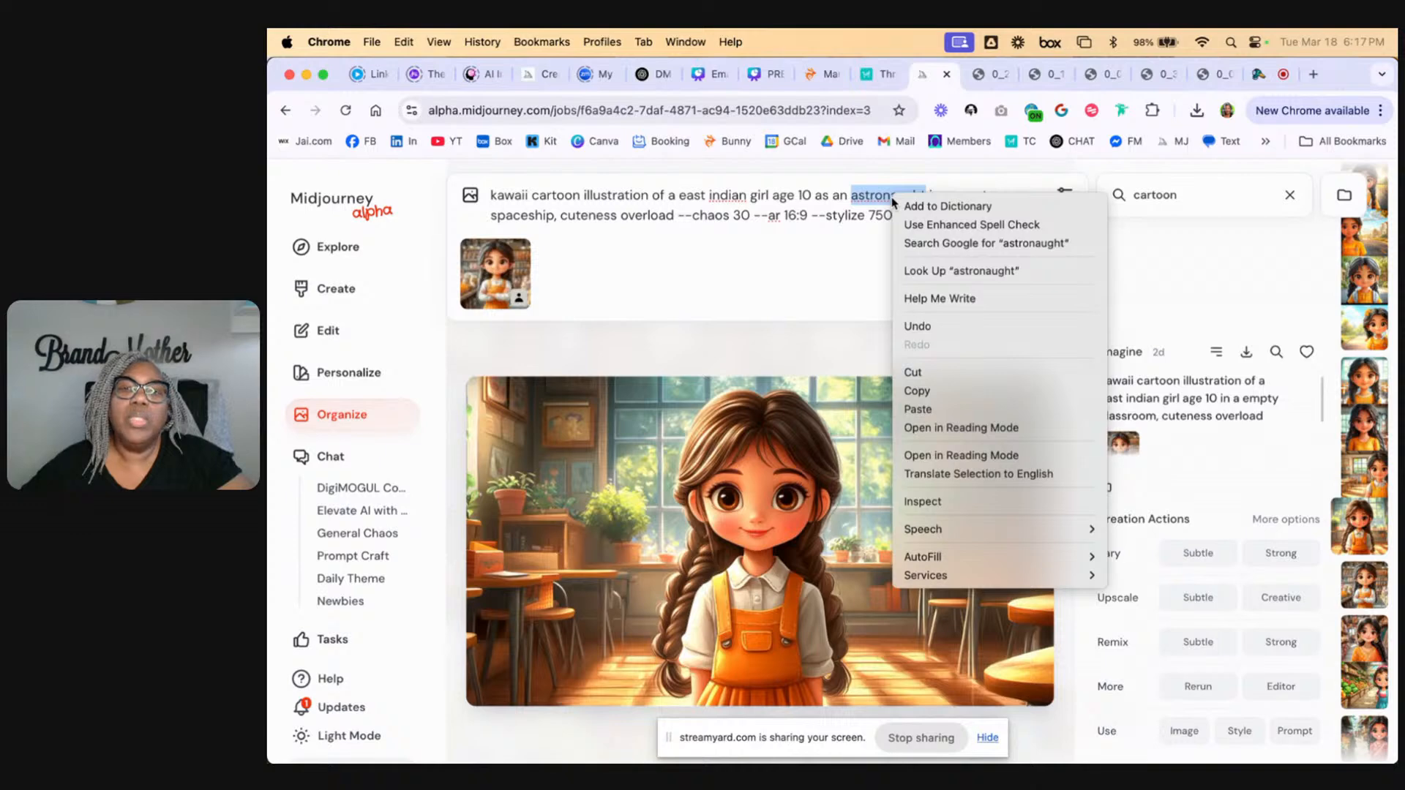
left_click(878, 203)
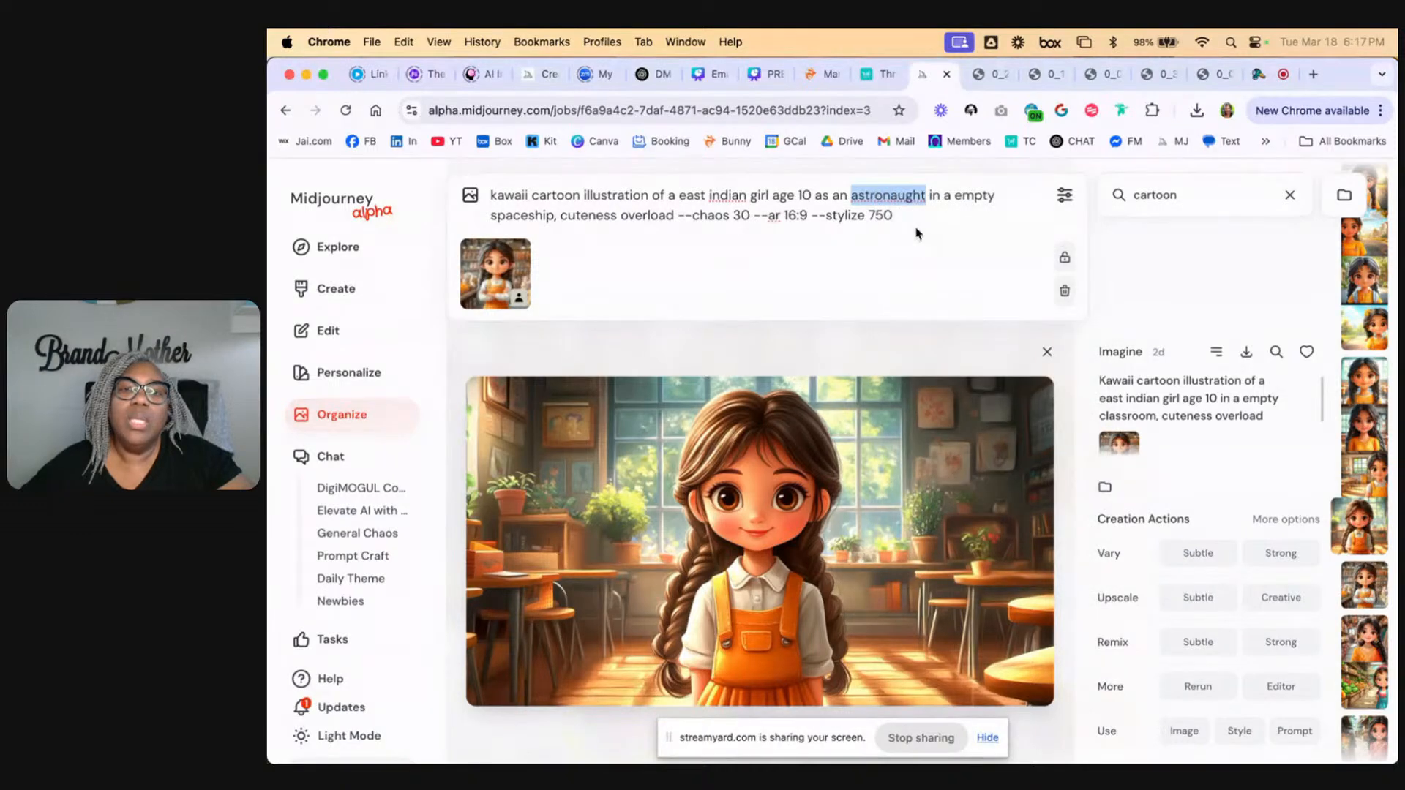
left_click(900, 195)
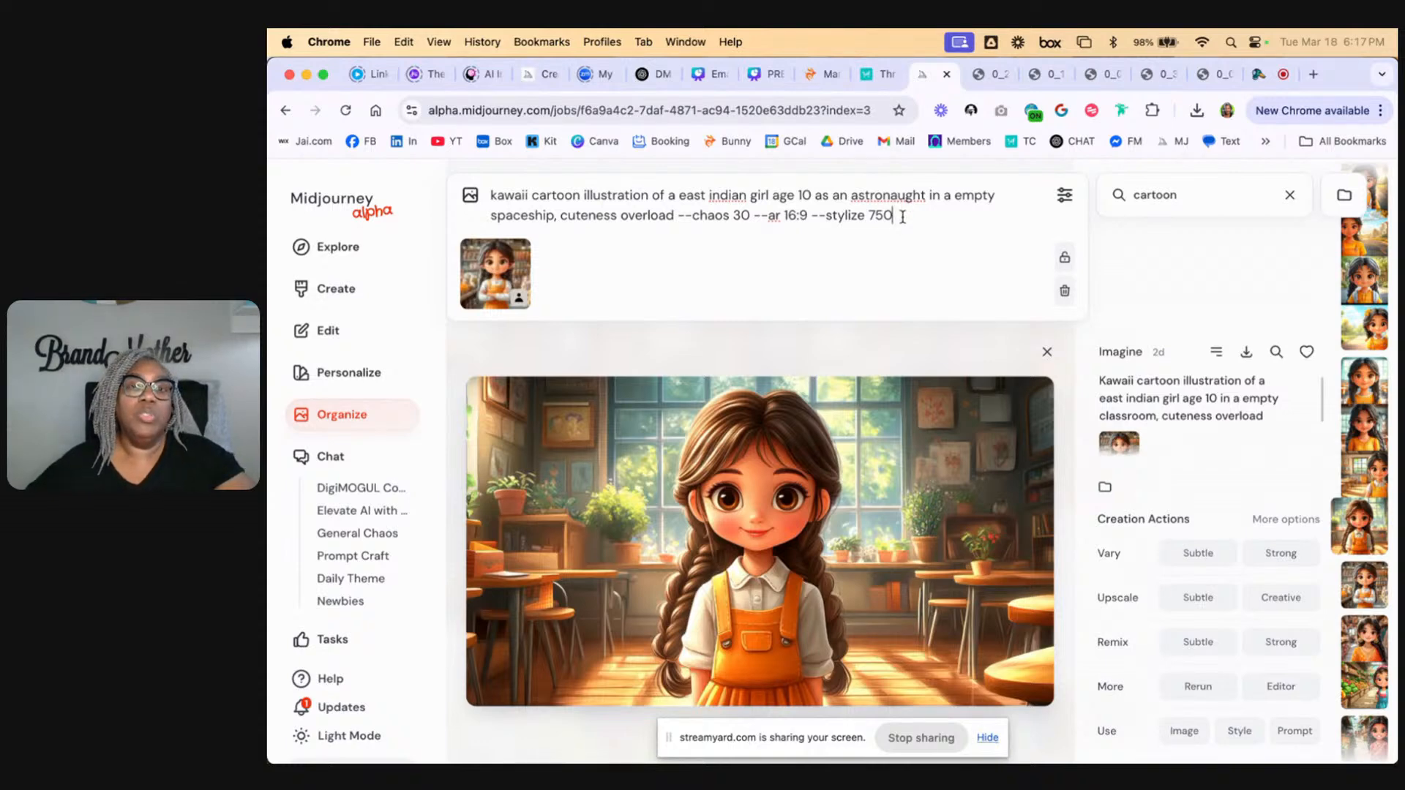
Step: Generate the kawaii astronaut girl in a spaceship and look over the new images on the creation page
key("Return")
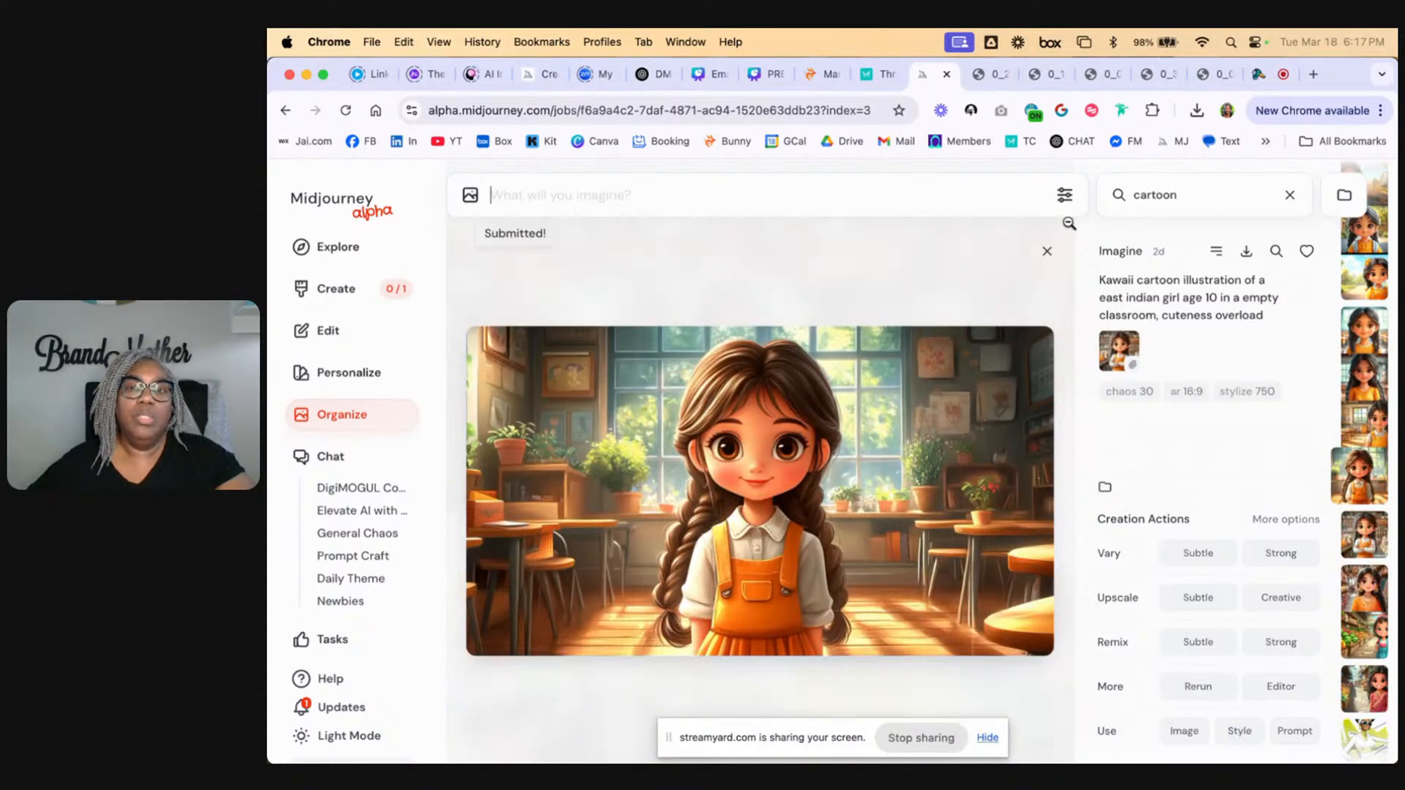
left_click(1048, 253)
left_click(340, 291)
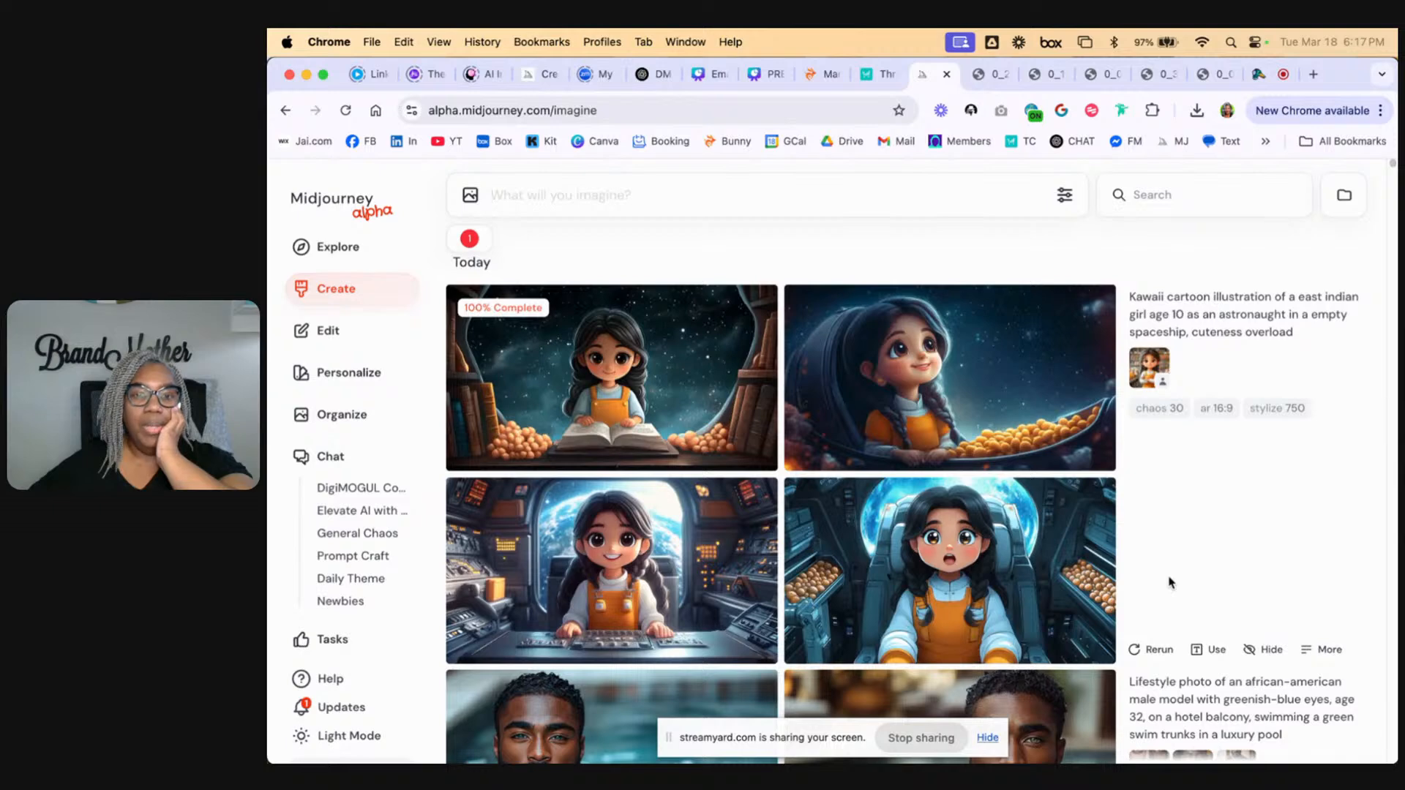
mouse_move(693, 438)
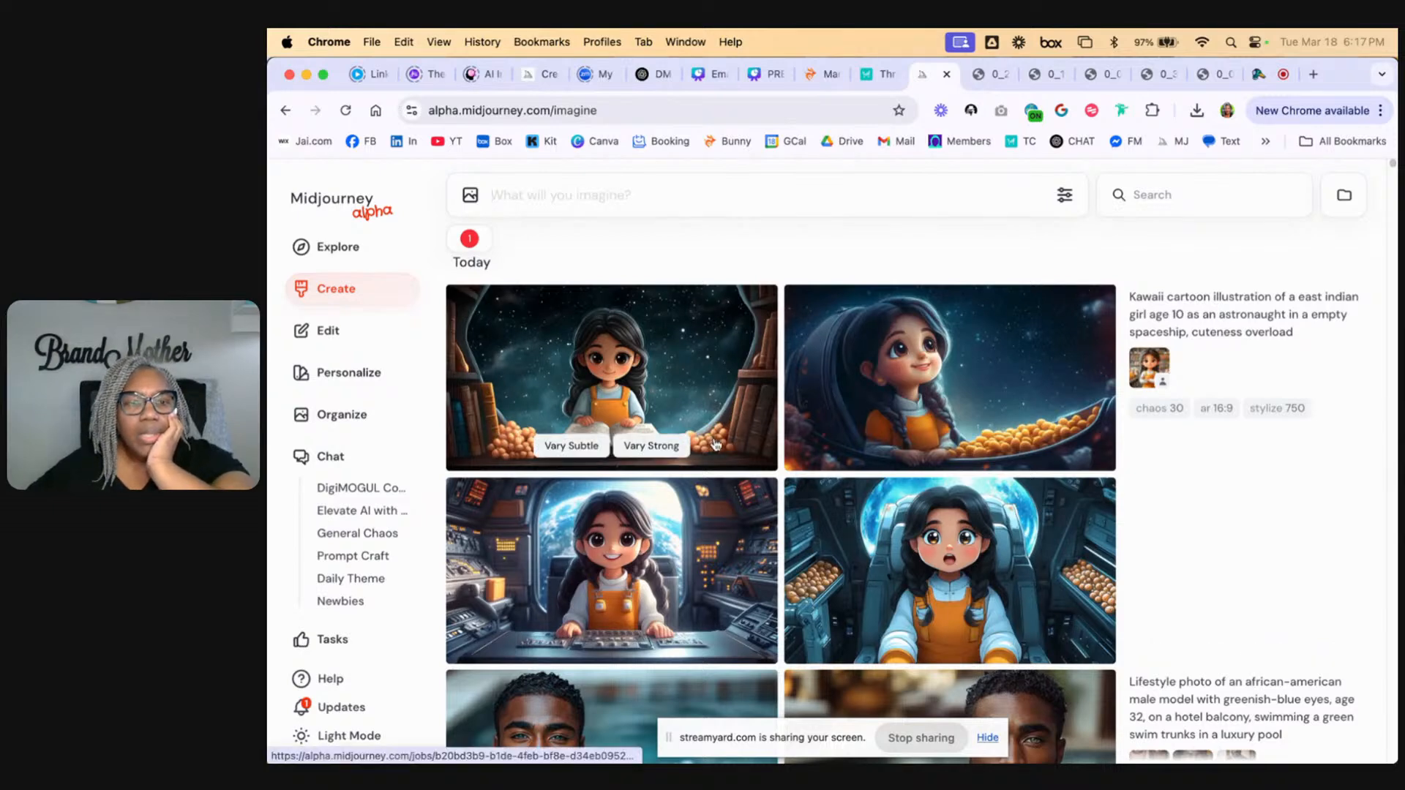
mouse_move(1053, 439)
mouse_move(1177, 647)
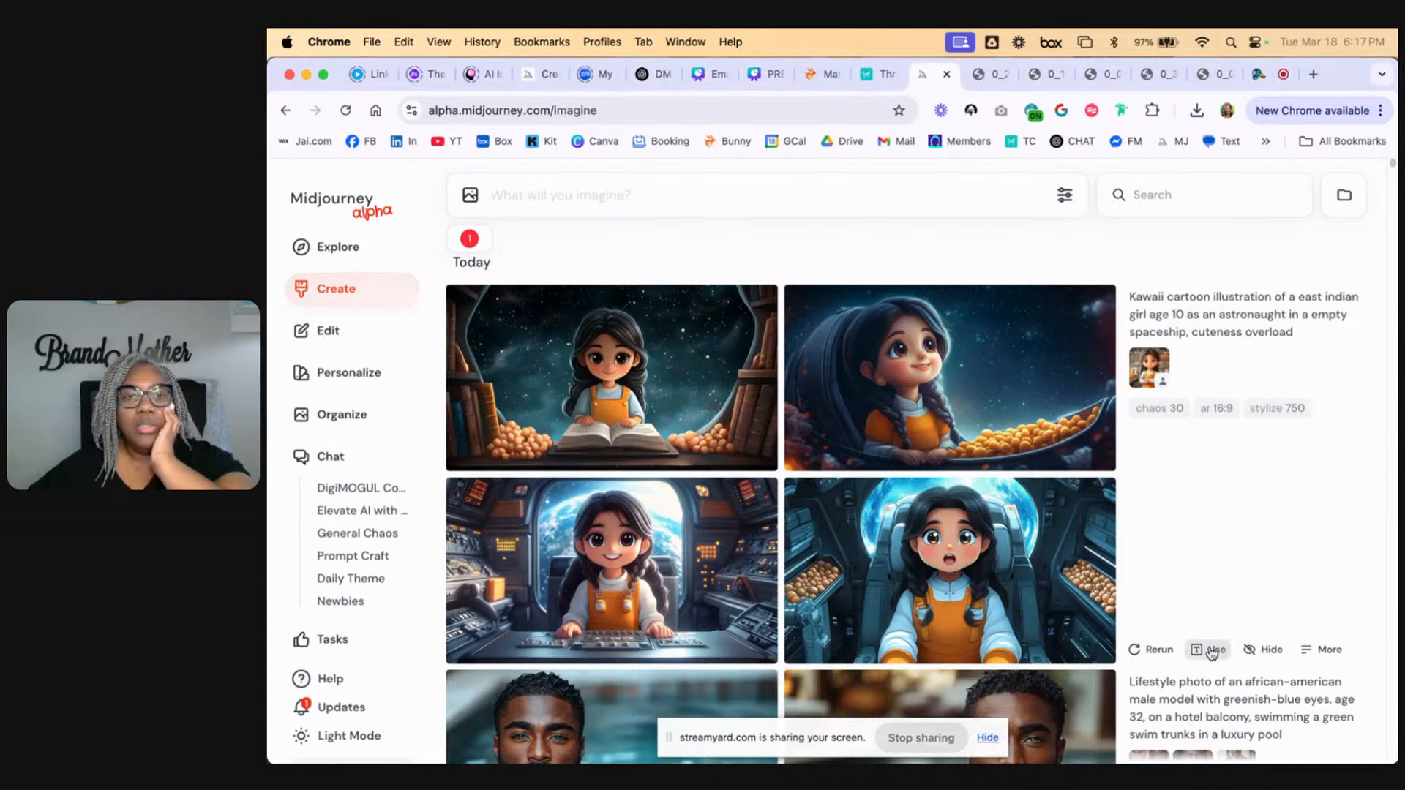
Step: Reuse the spaceship prompt with "--cw 50" added, check its reference image, and generate the new set
left_click(1211, 651)
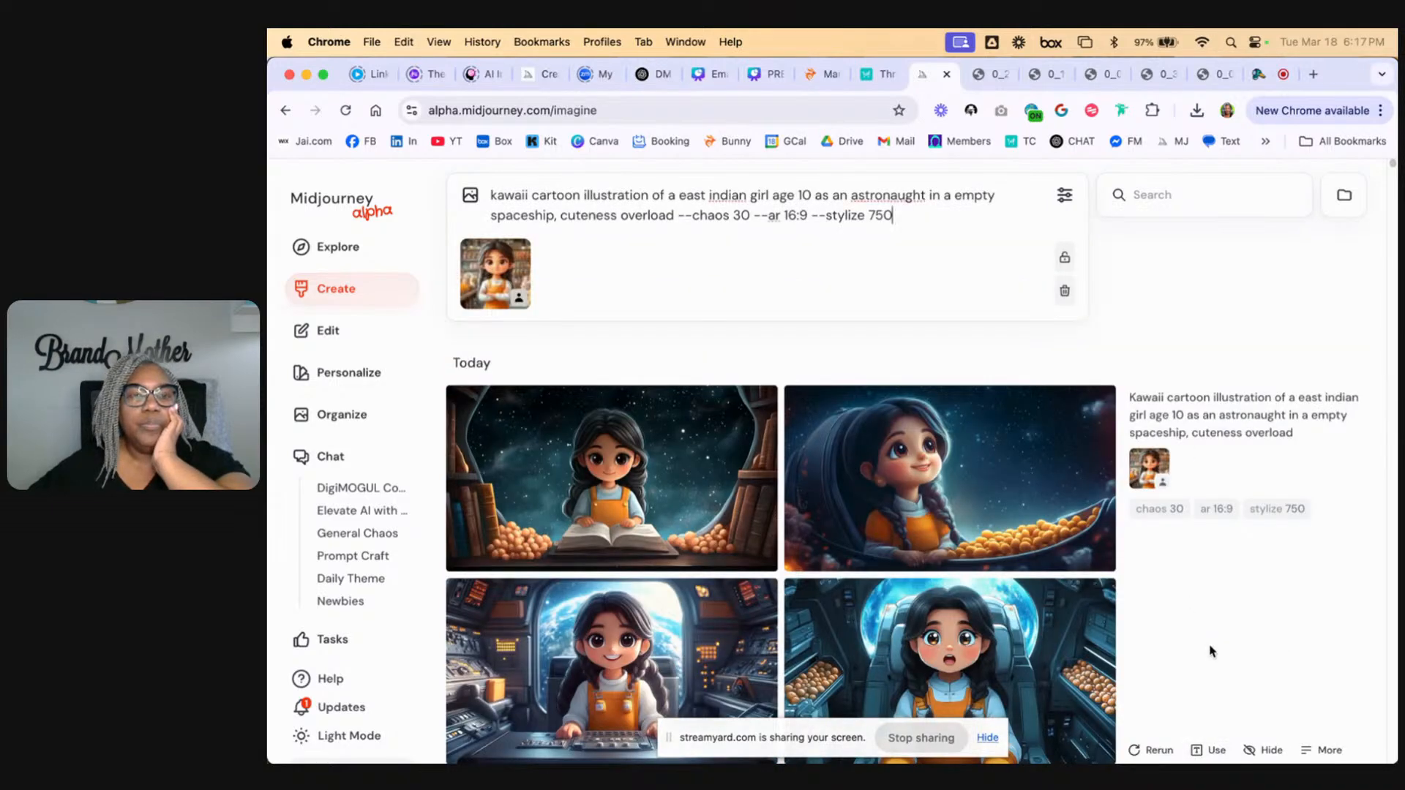
type("--cw 50")
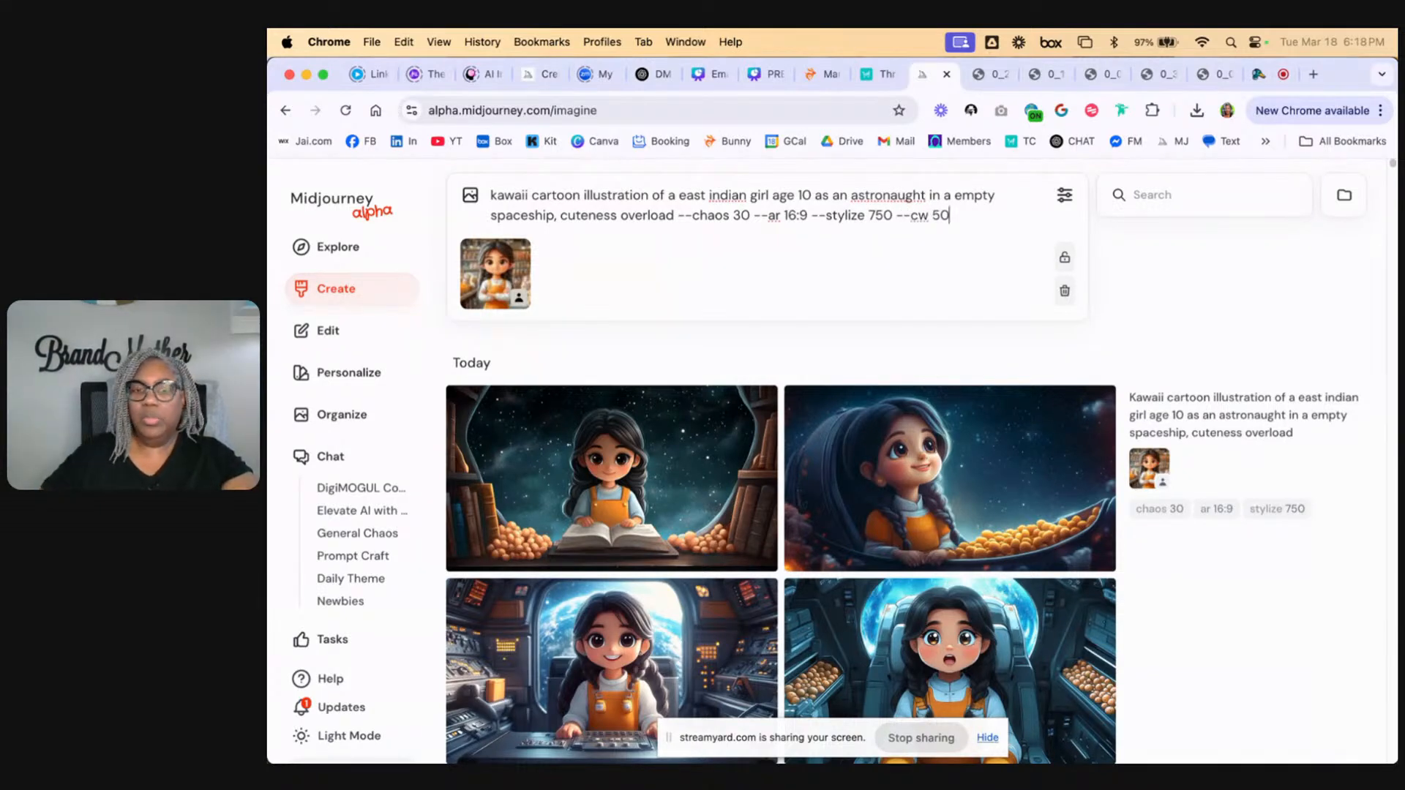
left_click(489, 279)
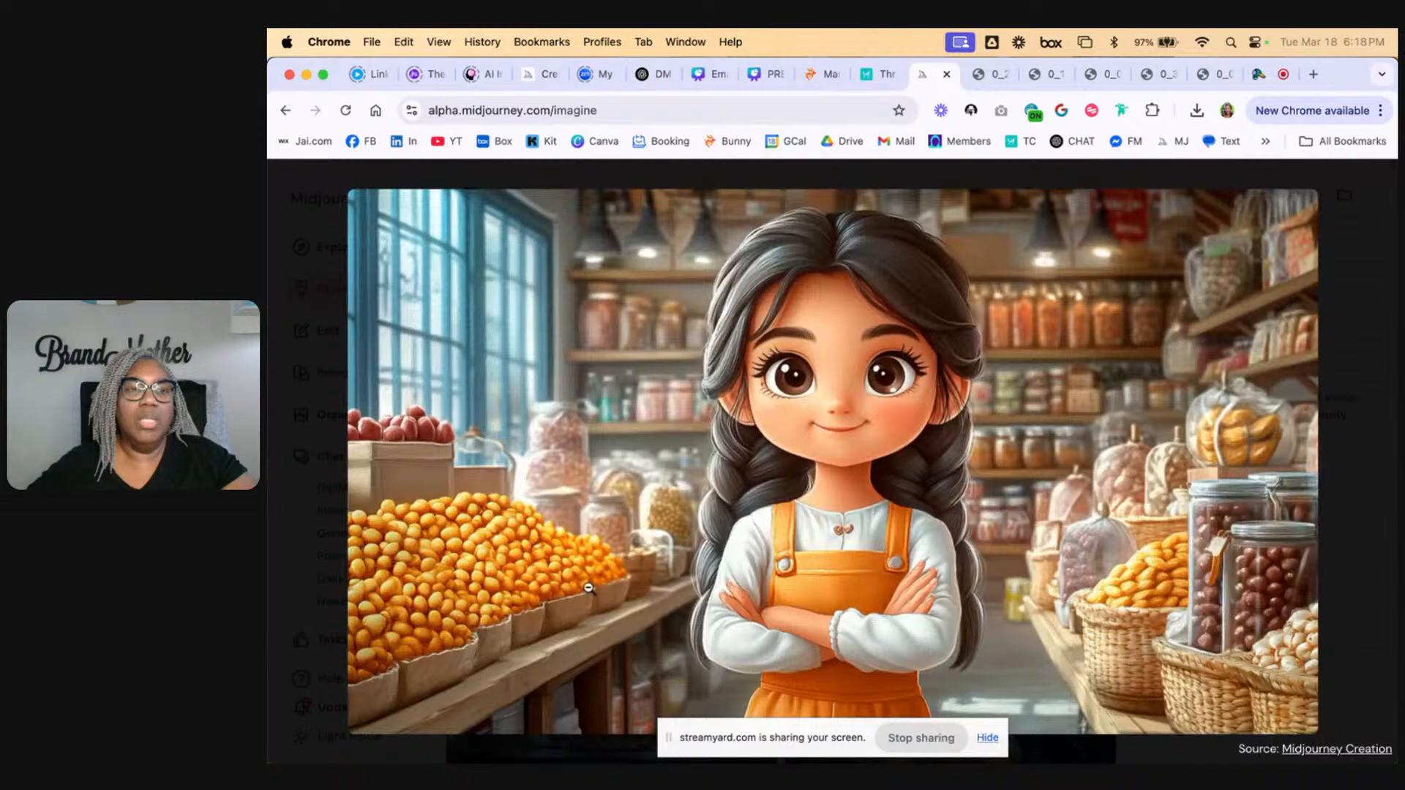
left_click(1373, 265)
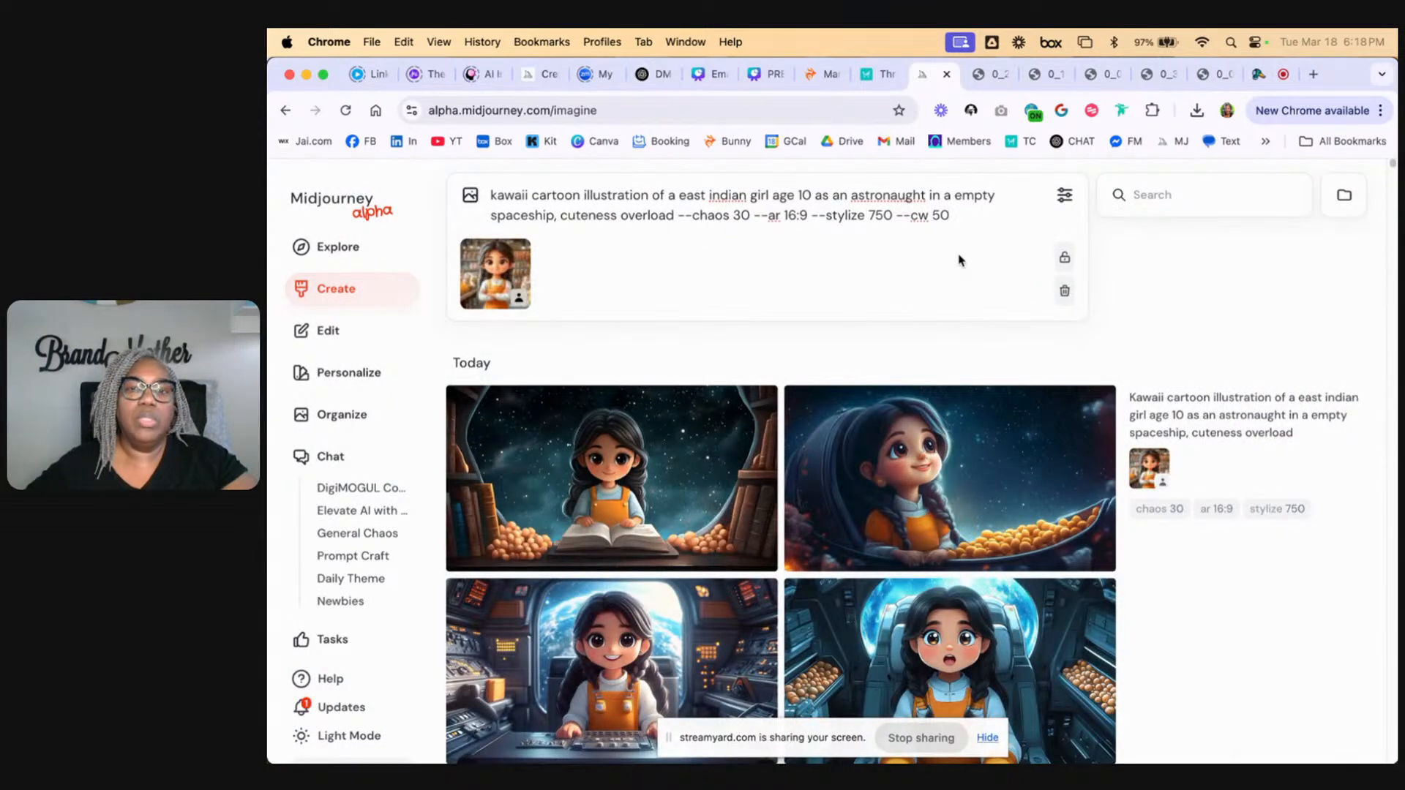
key("Return")
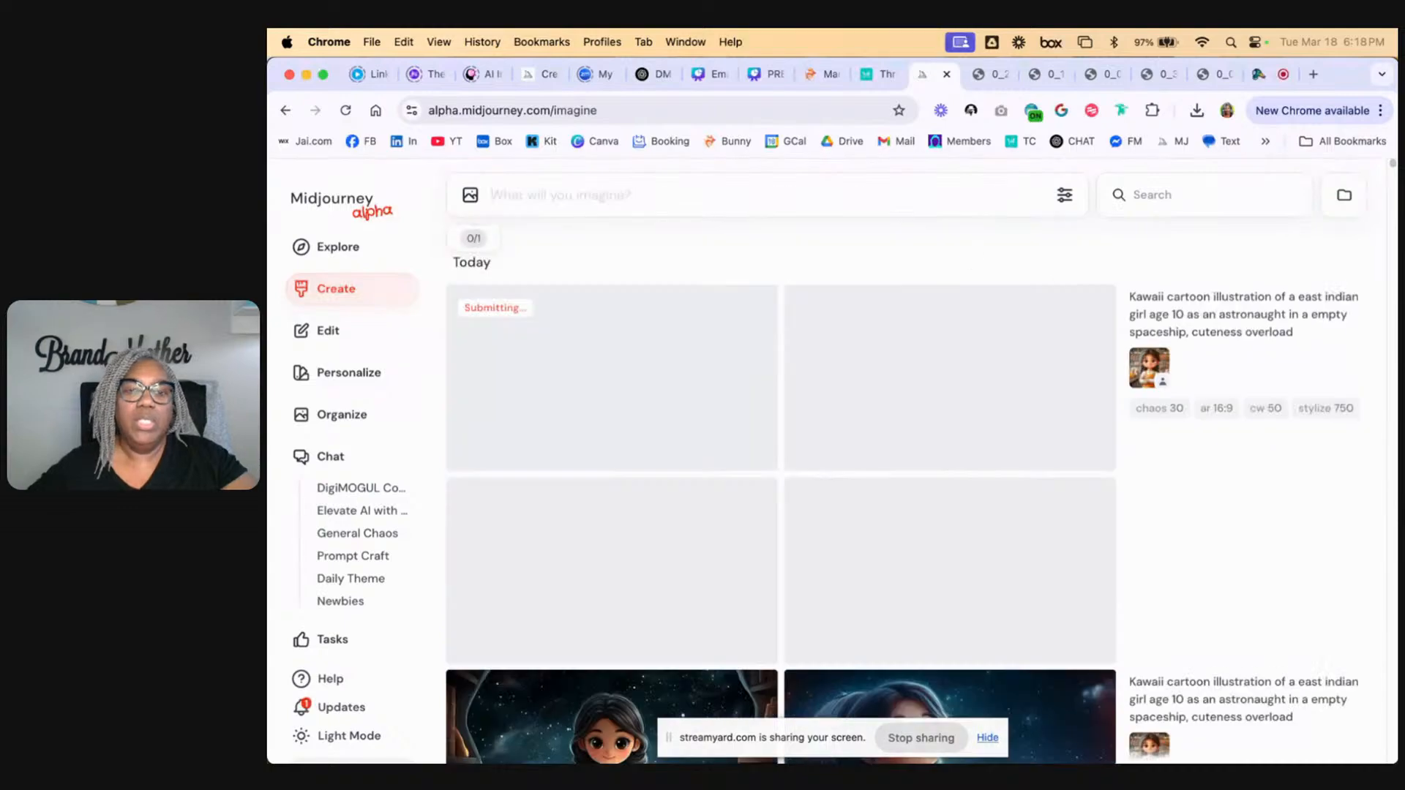
Step: Hide the earlier set of spaceship images made without a character weight and return to the newest set
scroll(1061, 495, "down", 3)
scroll(1046, 513, "down", 4)
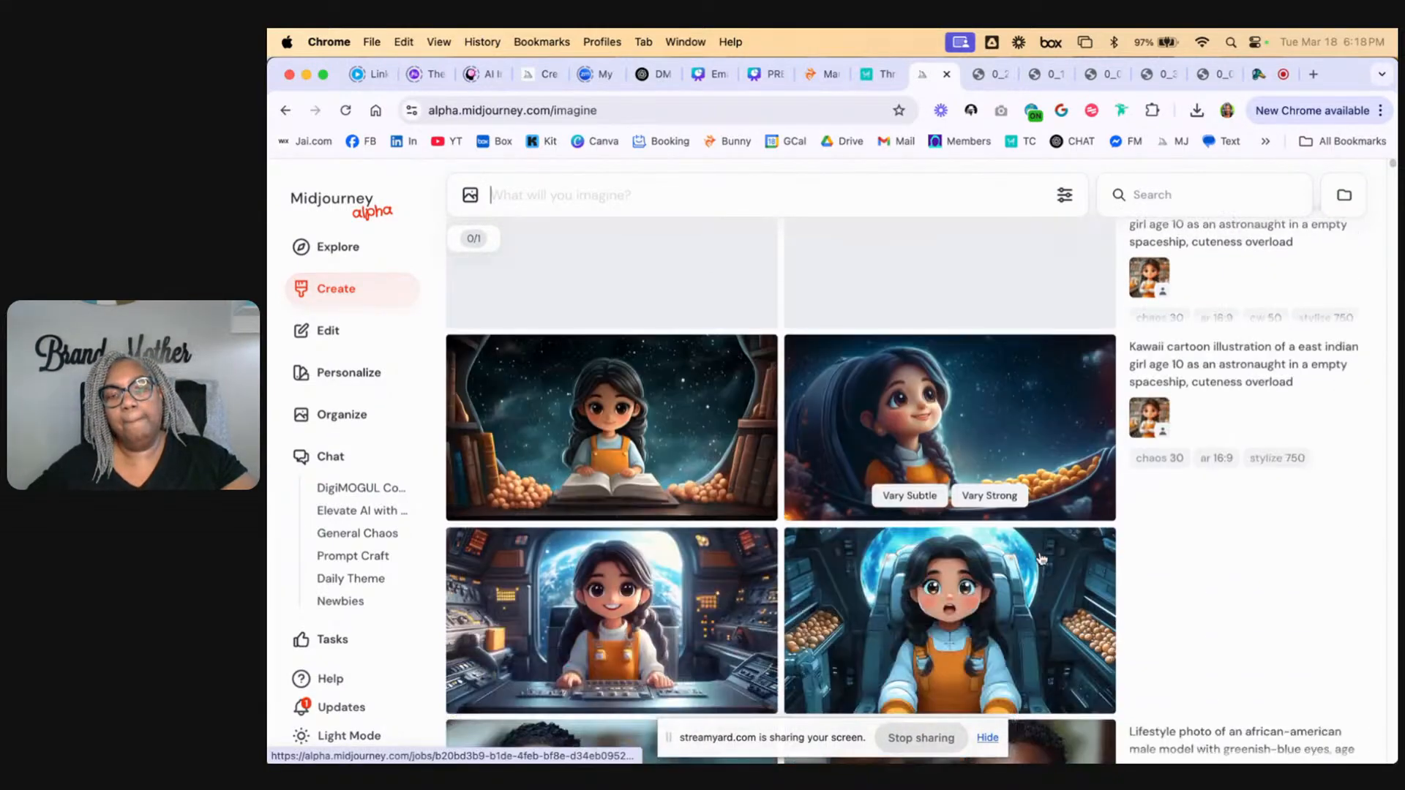
scroll(1035, 542, "up", 2)
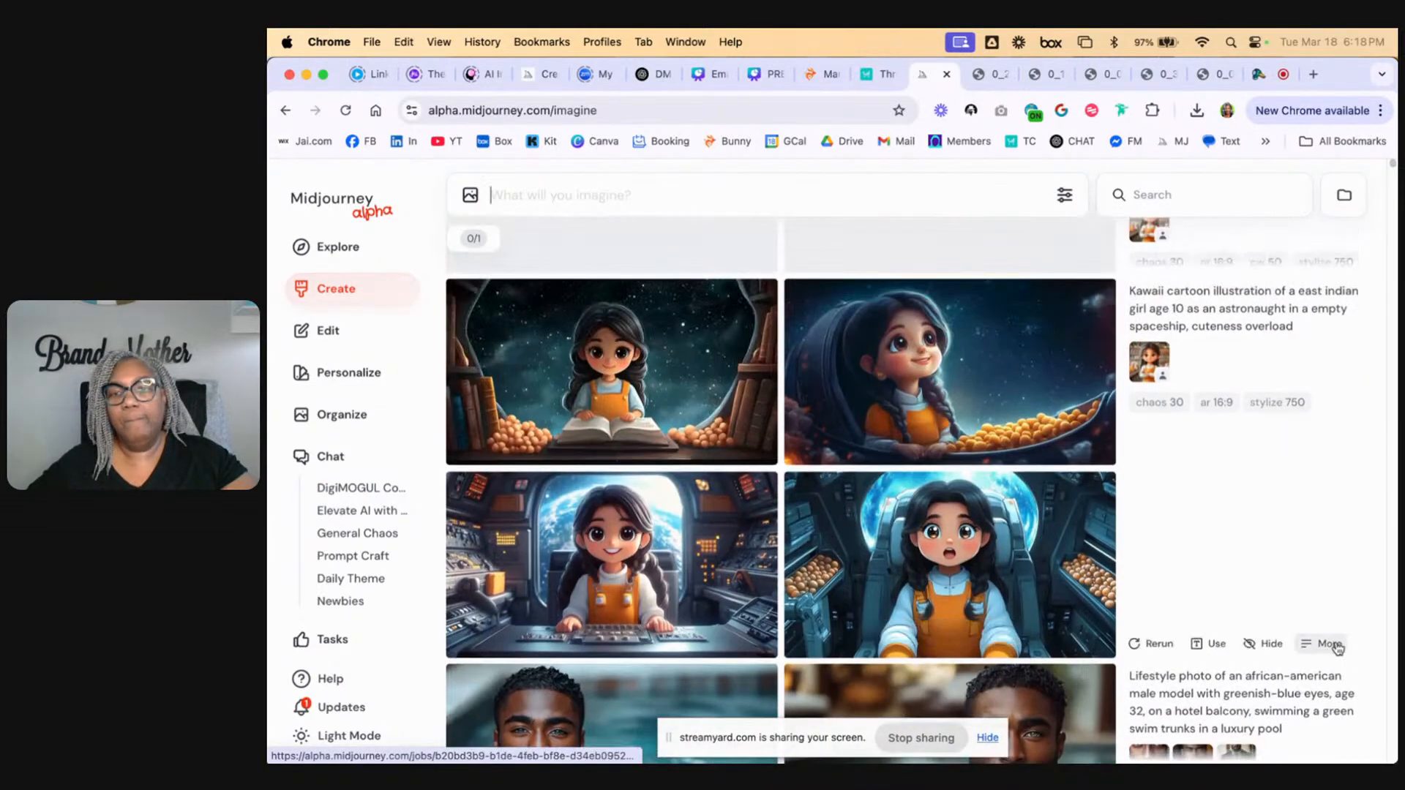
left_click(1270, 646)
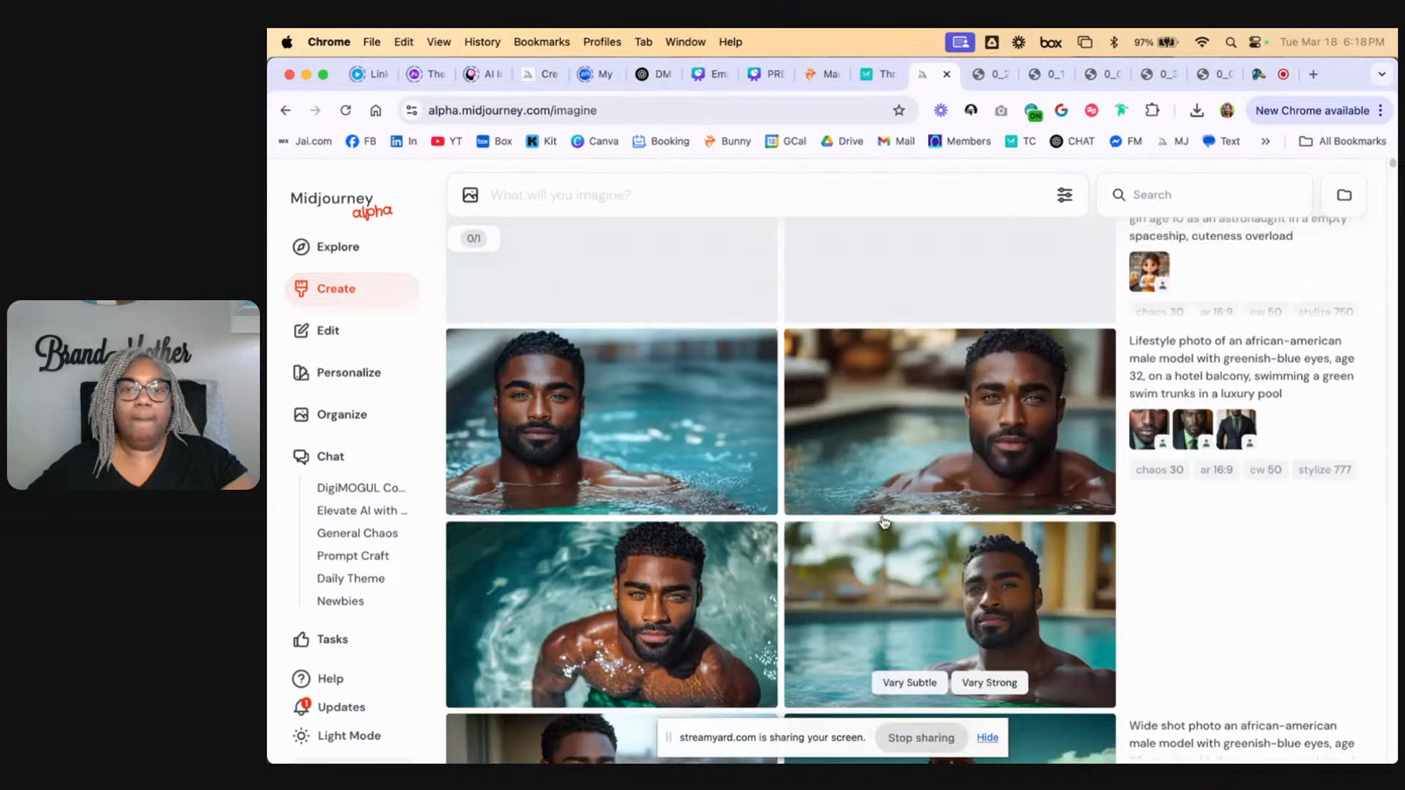
scroll(1090, 557, "up", 5)
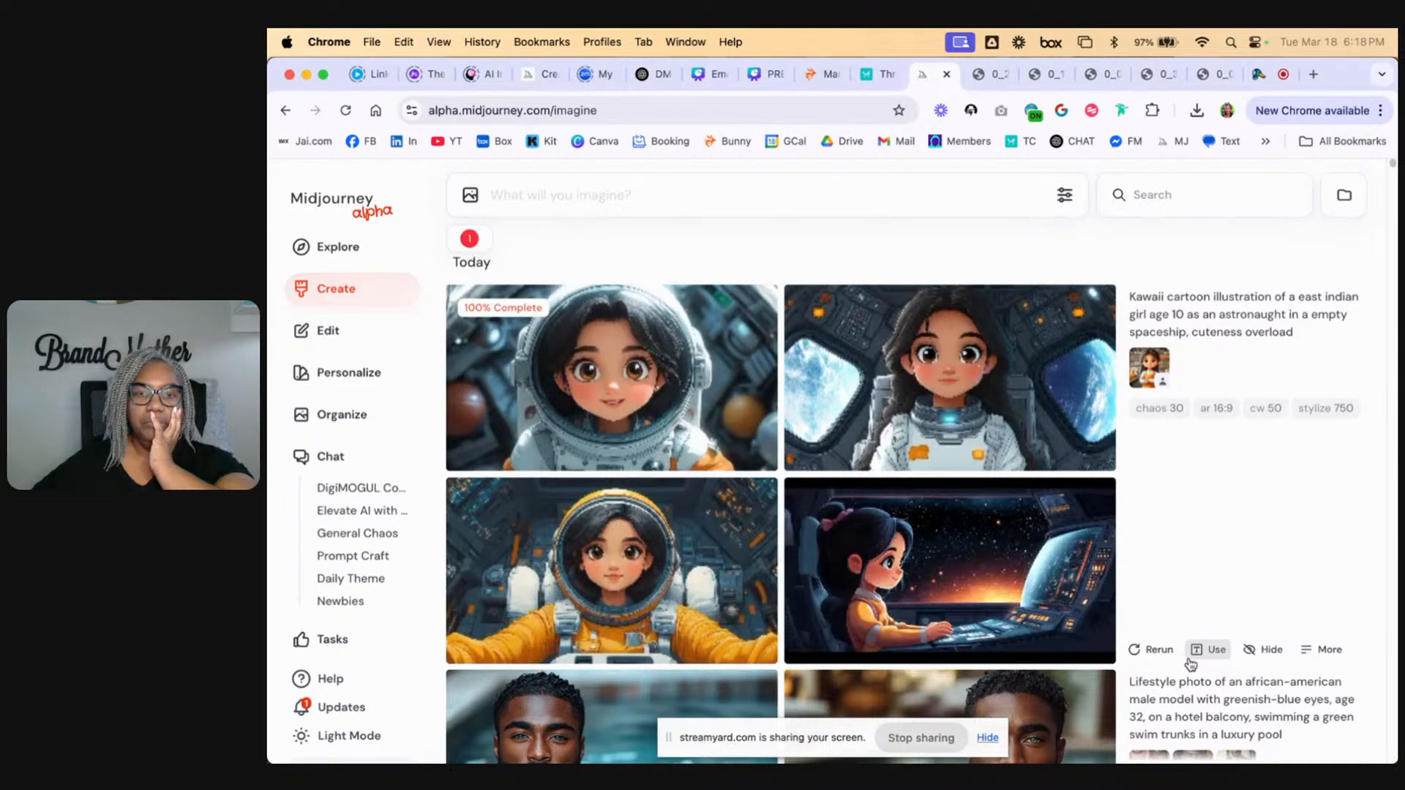
Step: Open the character reference image of the girl in the shop enlarged in its own browser tab and compare it with the new astronaut images
left_click(1145, 371)
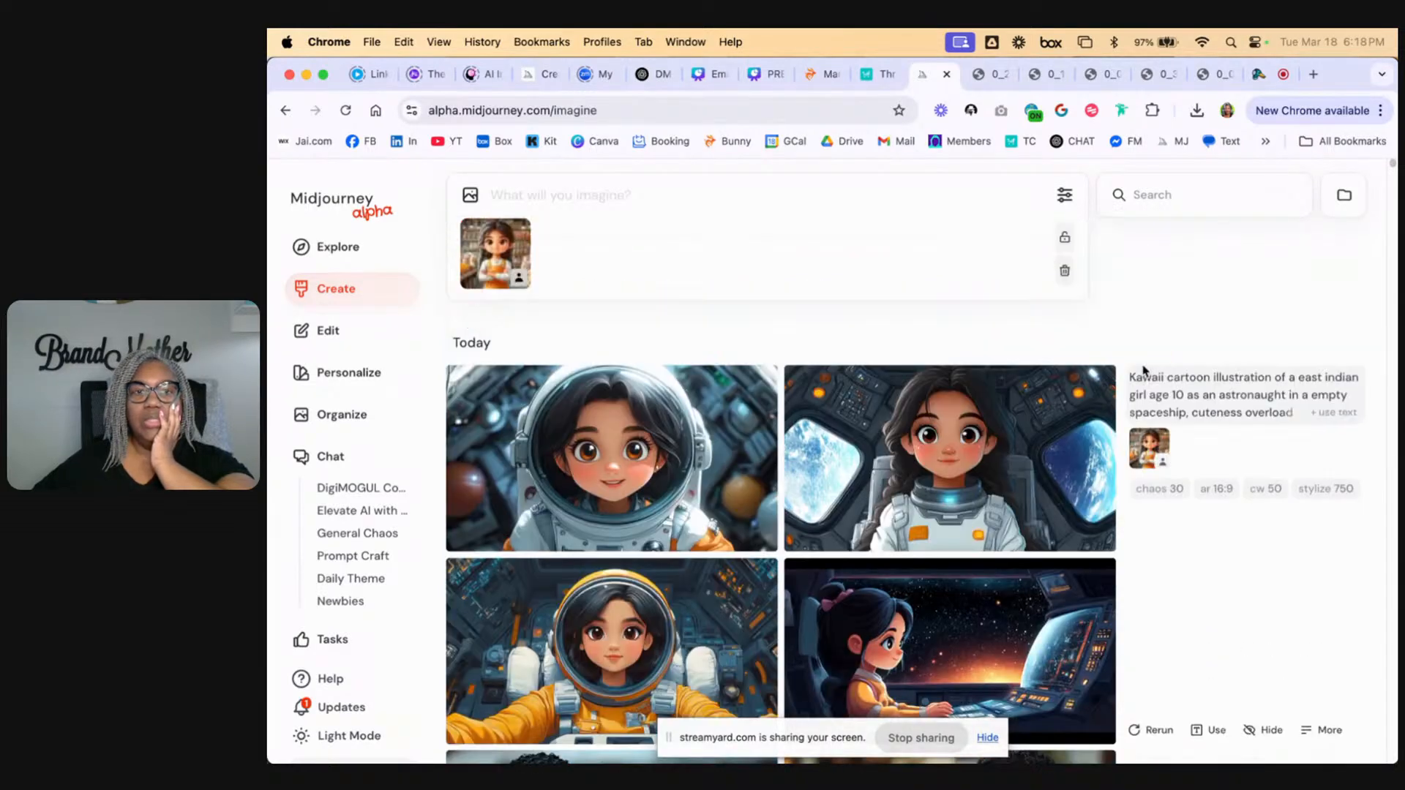
left_click(495, 254)
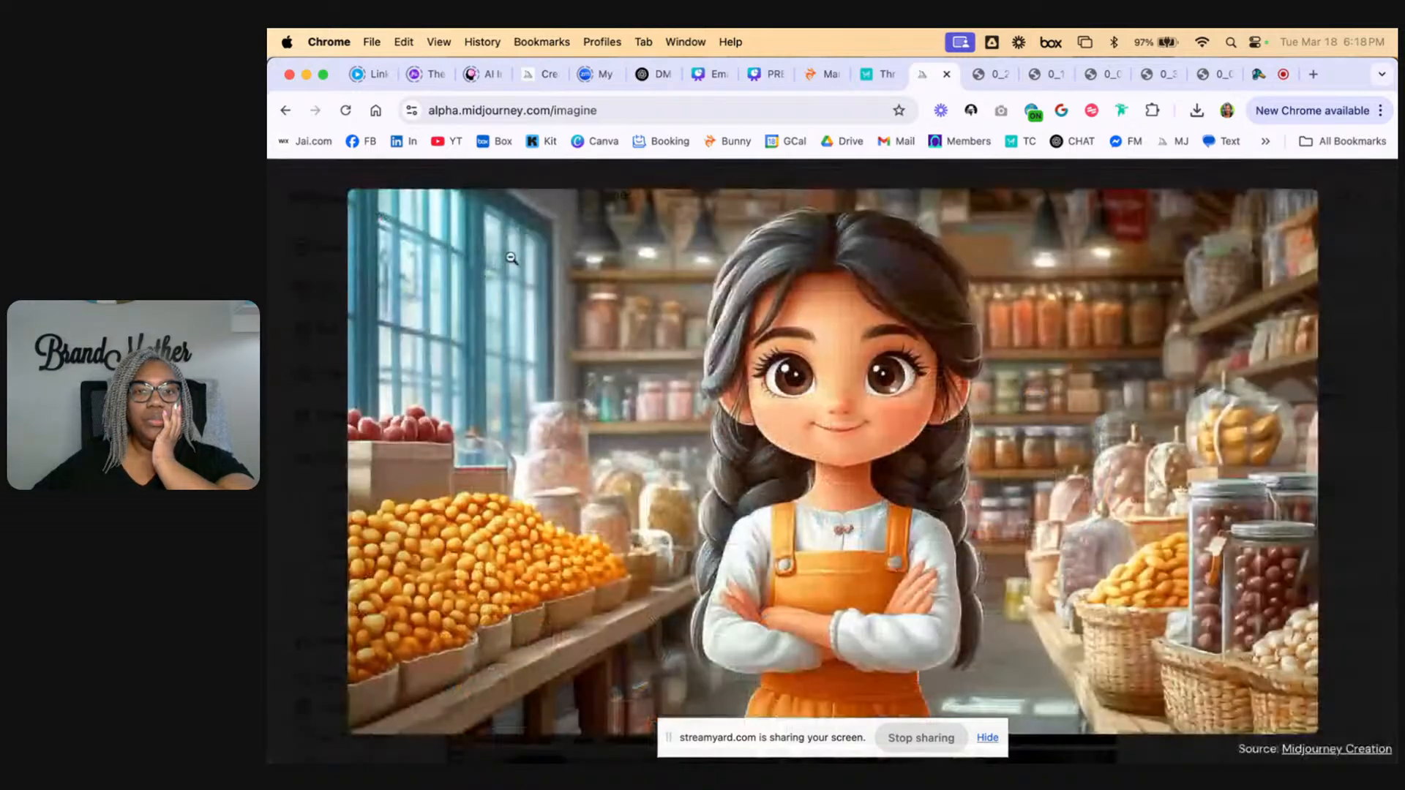
right_click(931, 301)
left_click(963, 313)
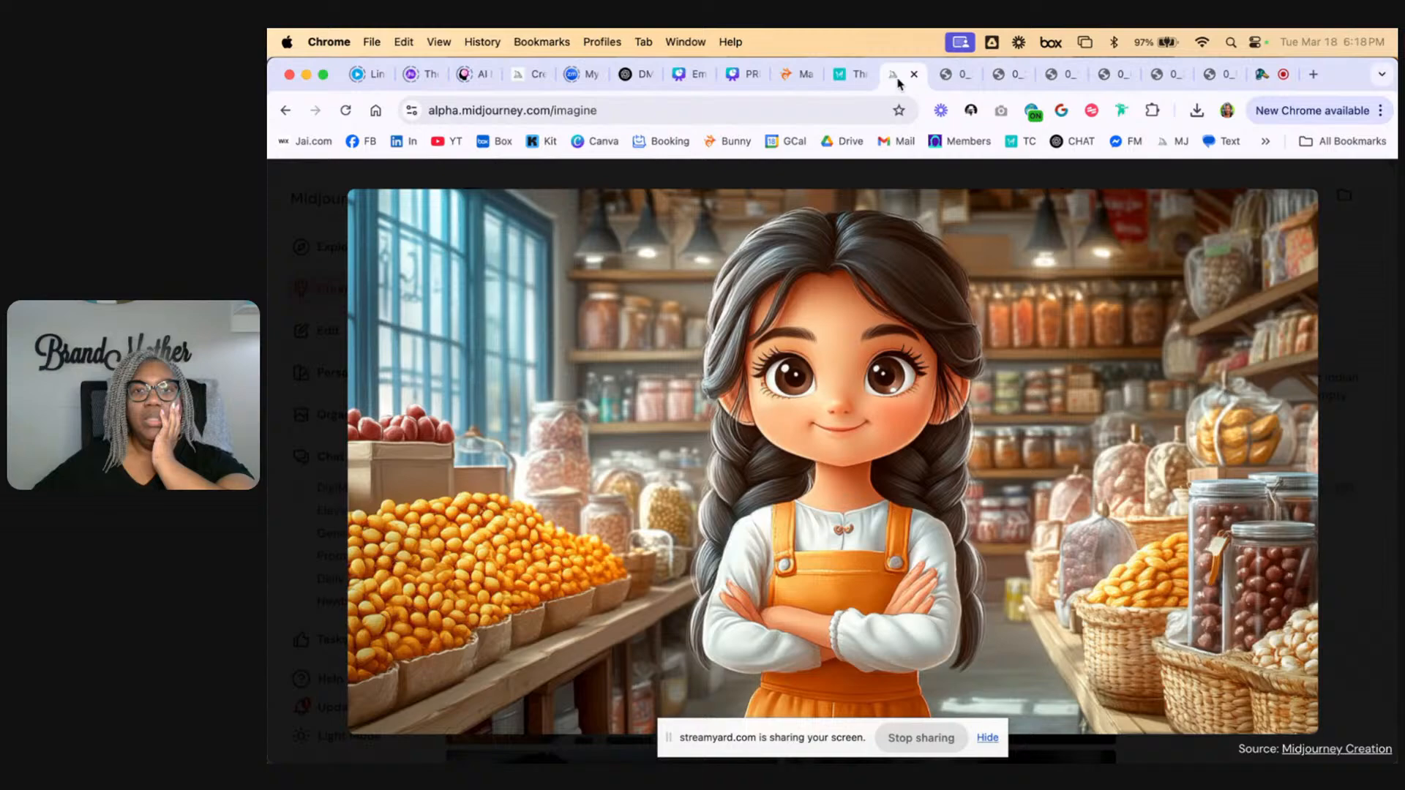
left_click(1355, 366)
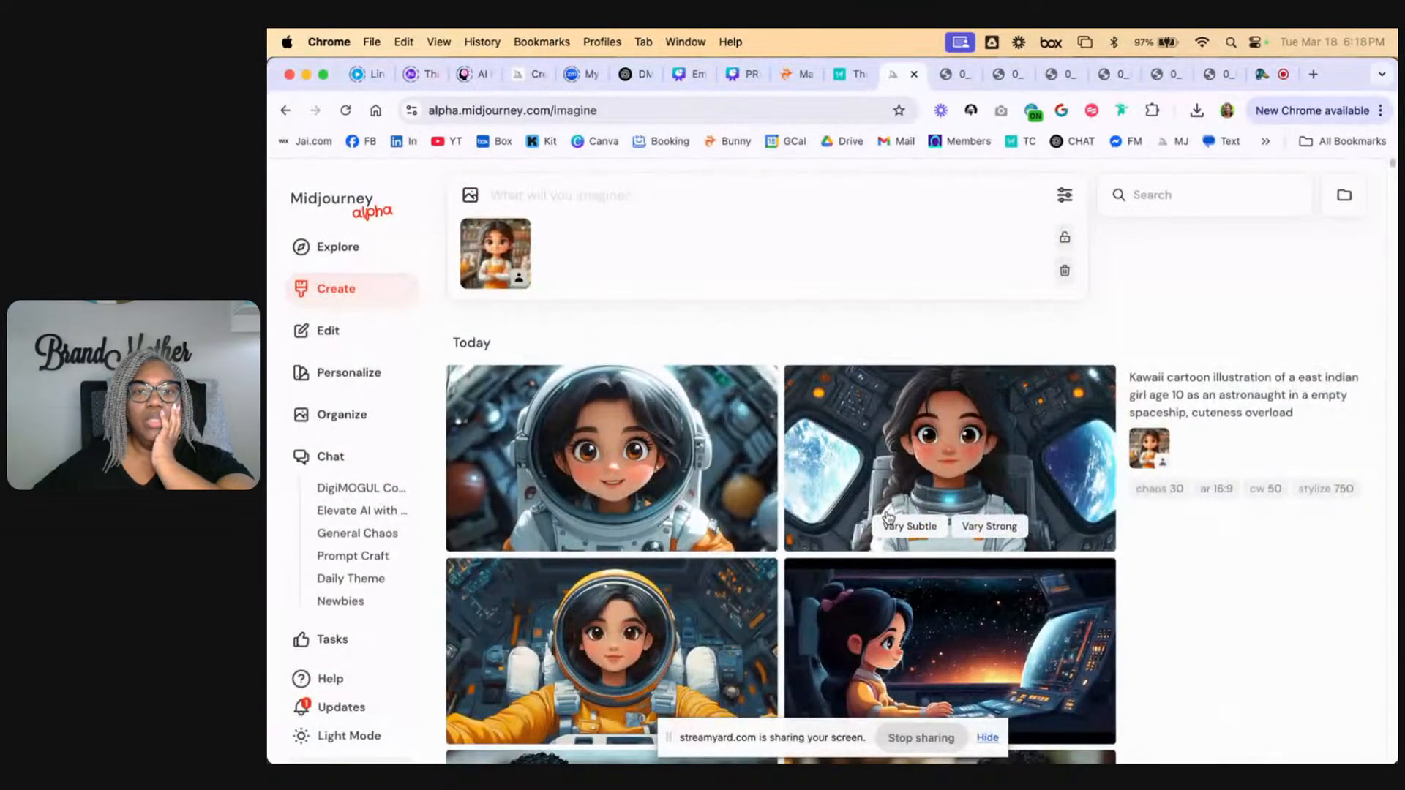
left_click(950, 75)
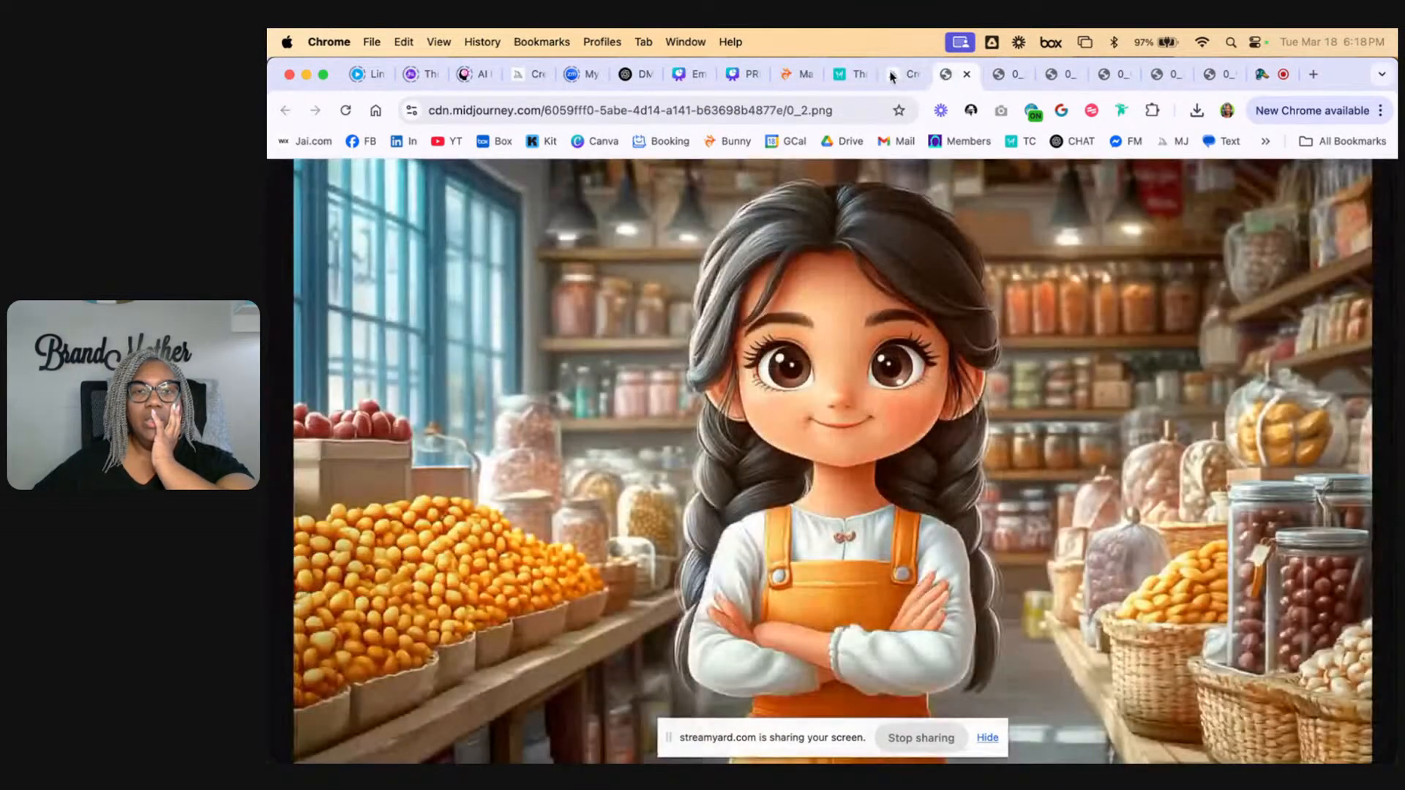
left_click(894, 74)
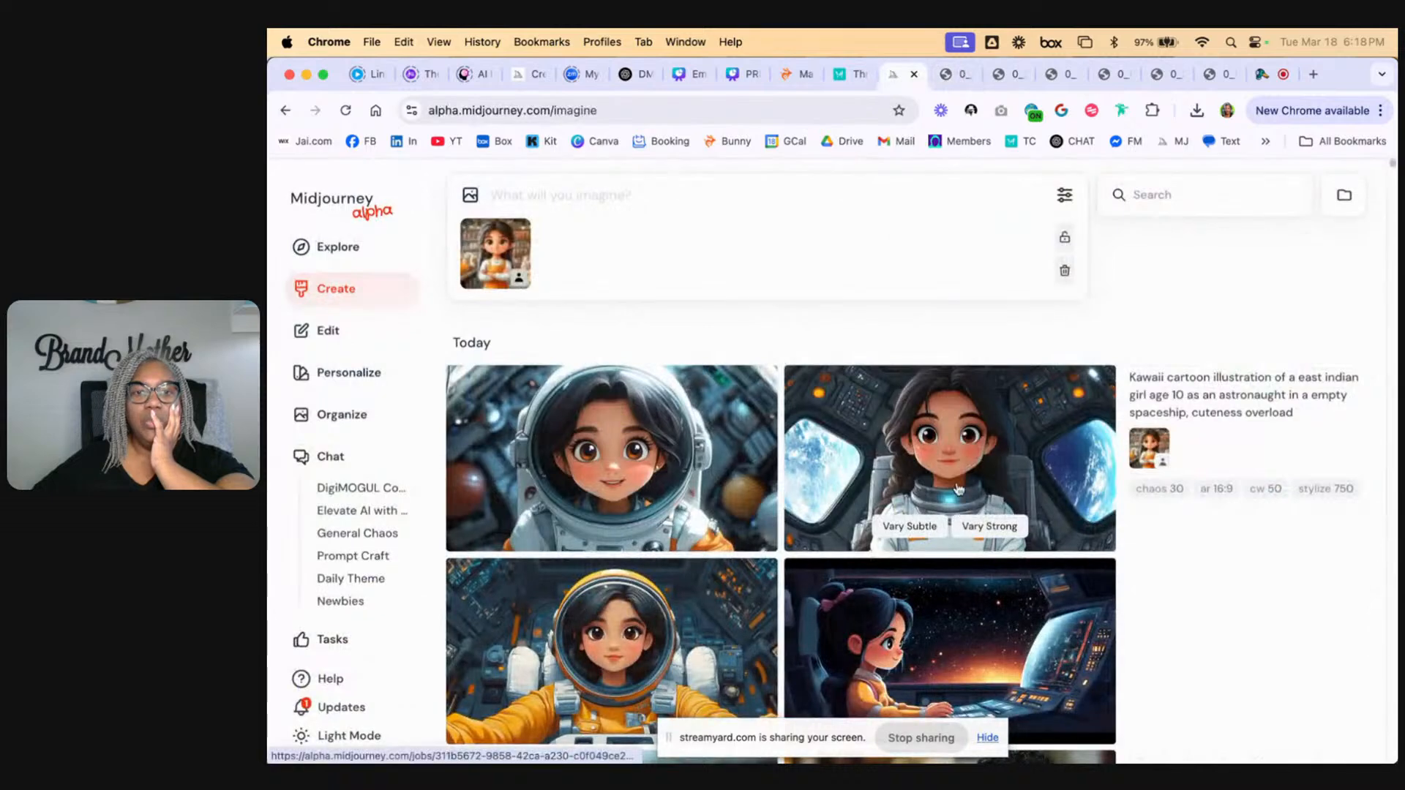
Step: Examine the image of the girl at the spaceship console at full size and close it
scroll(959, 488, "down", 2)
scroll(951, 527, "up", 2)
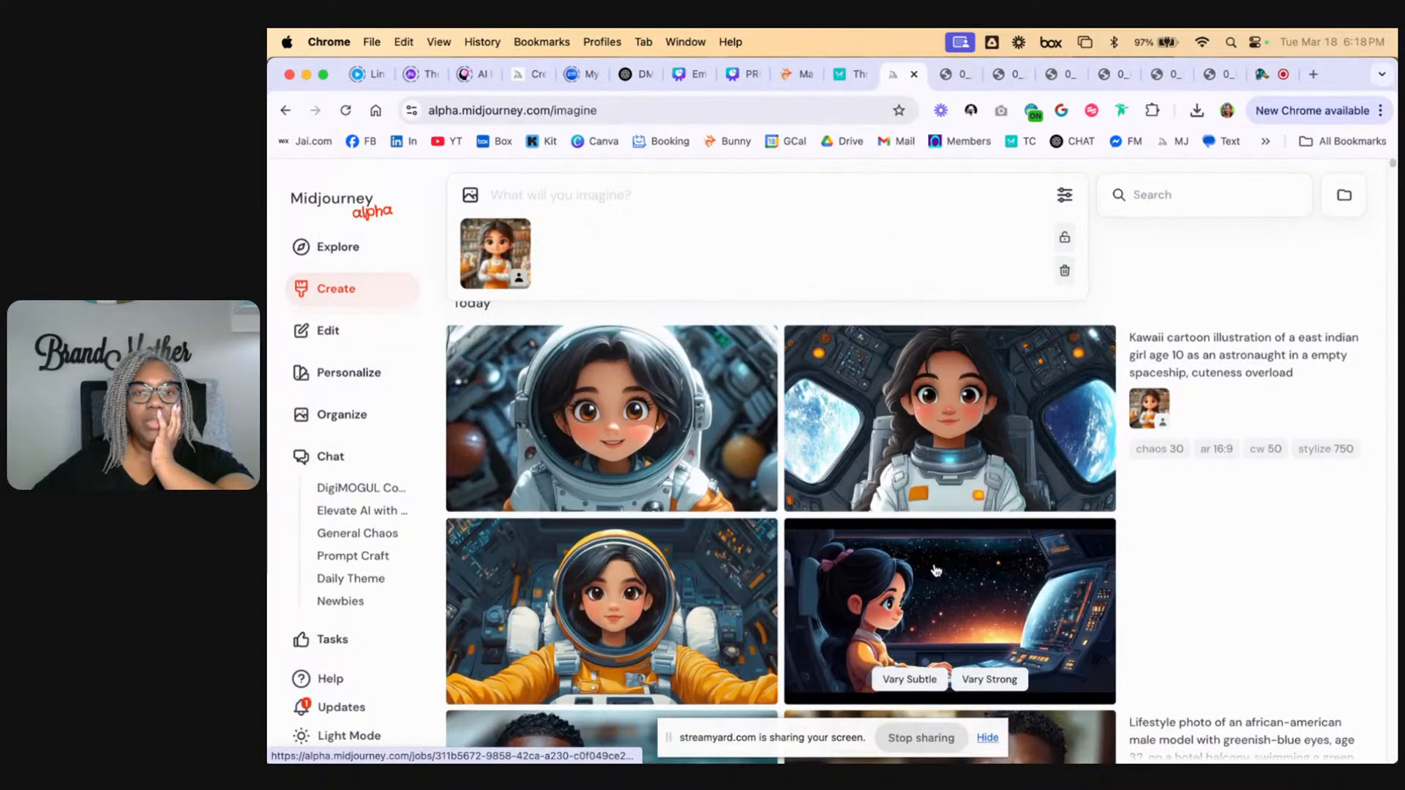
left_click(936, 565)
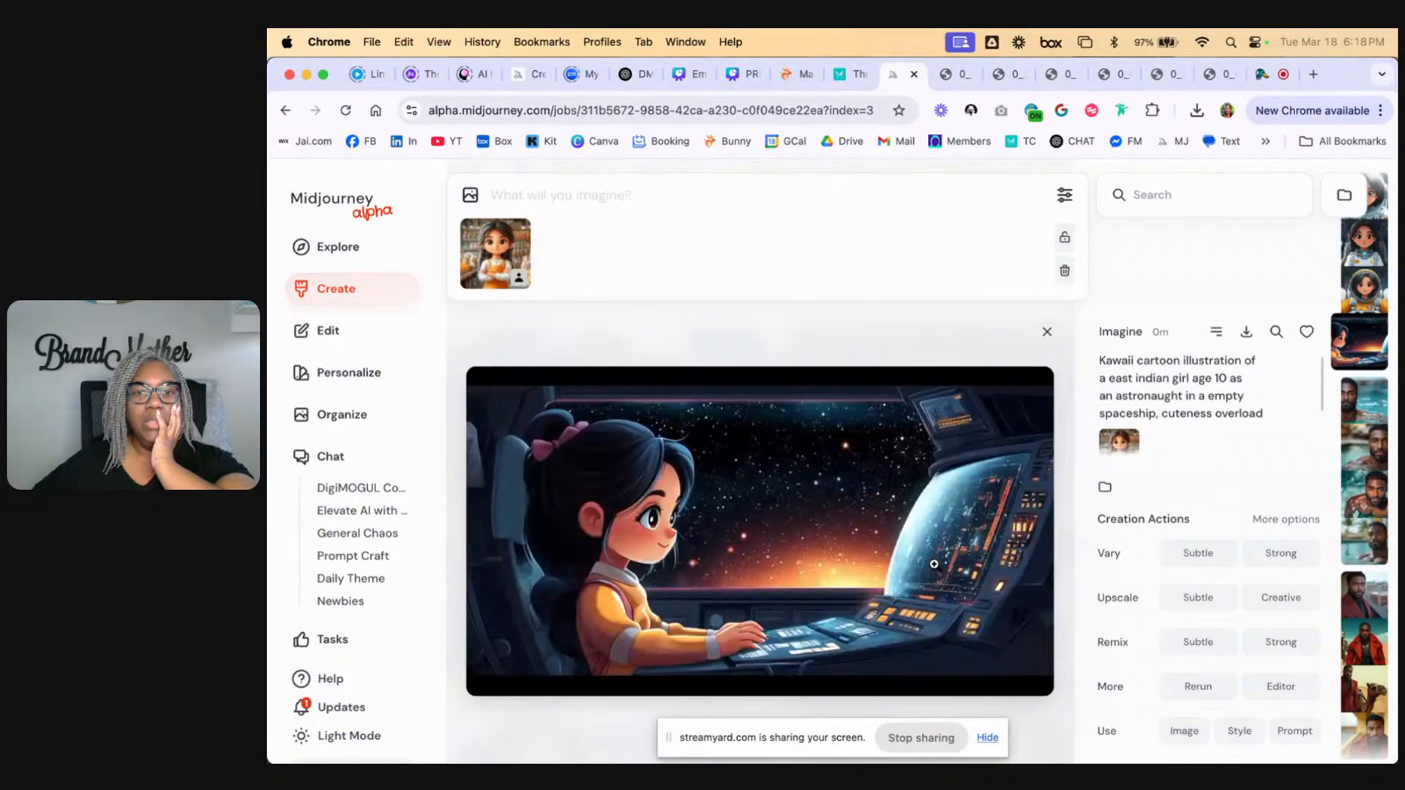
left_click(934, 564)
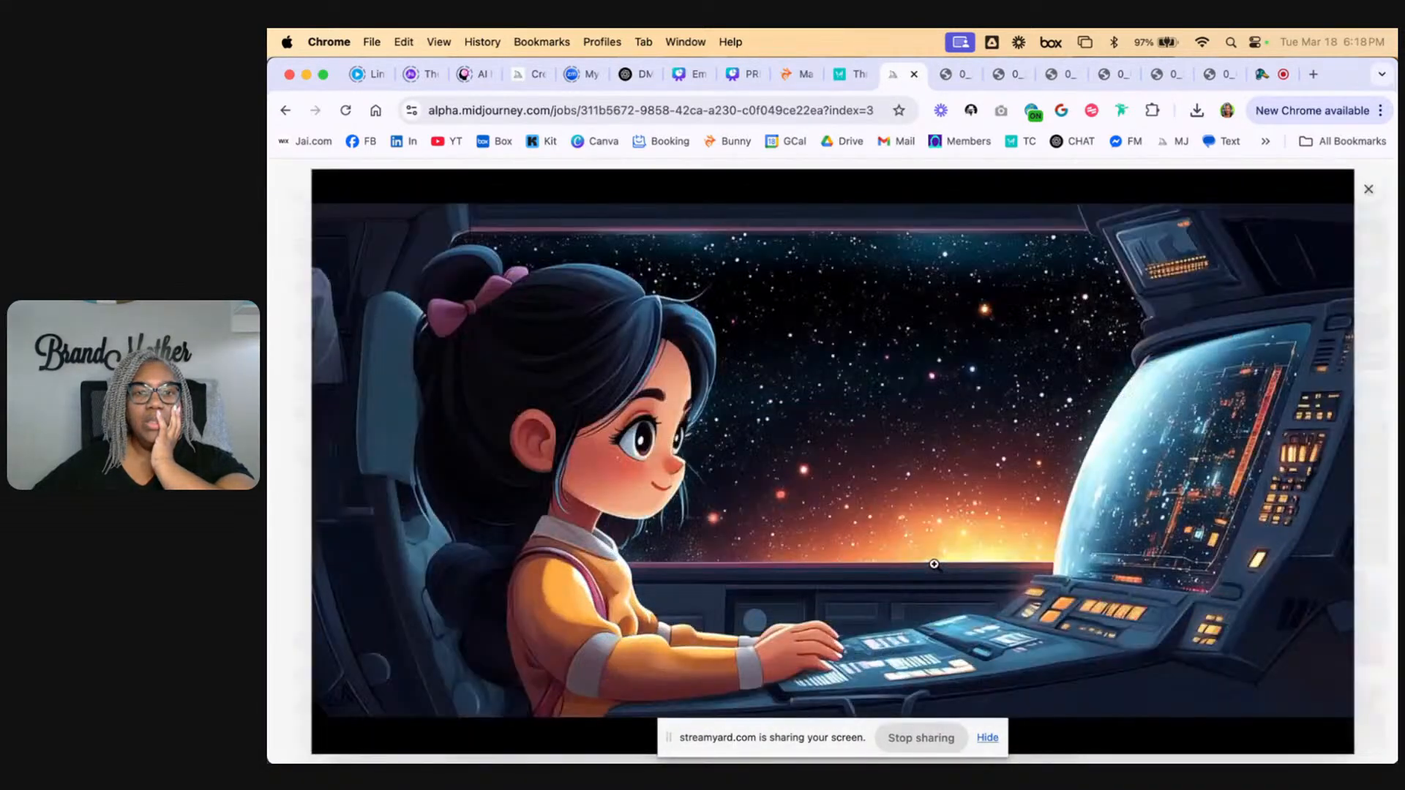
left_click(1368, 189)
left_click(1046, 332)
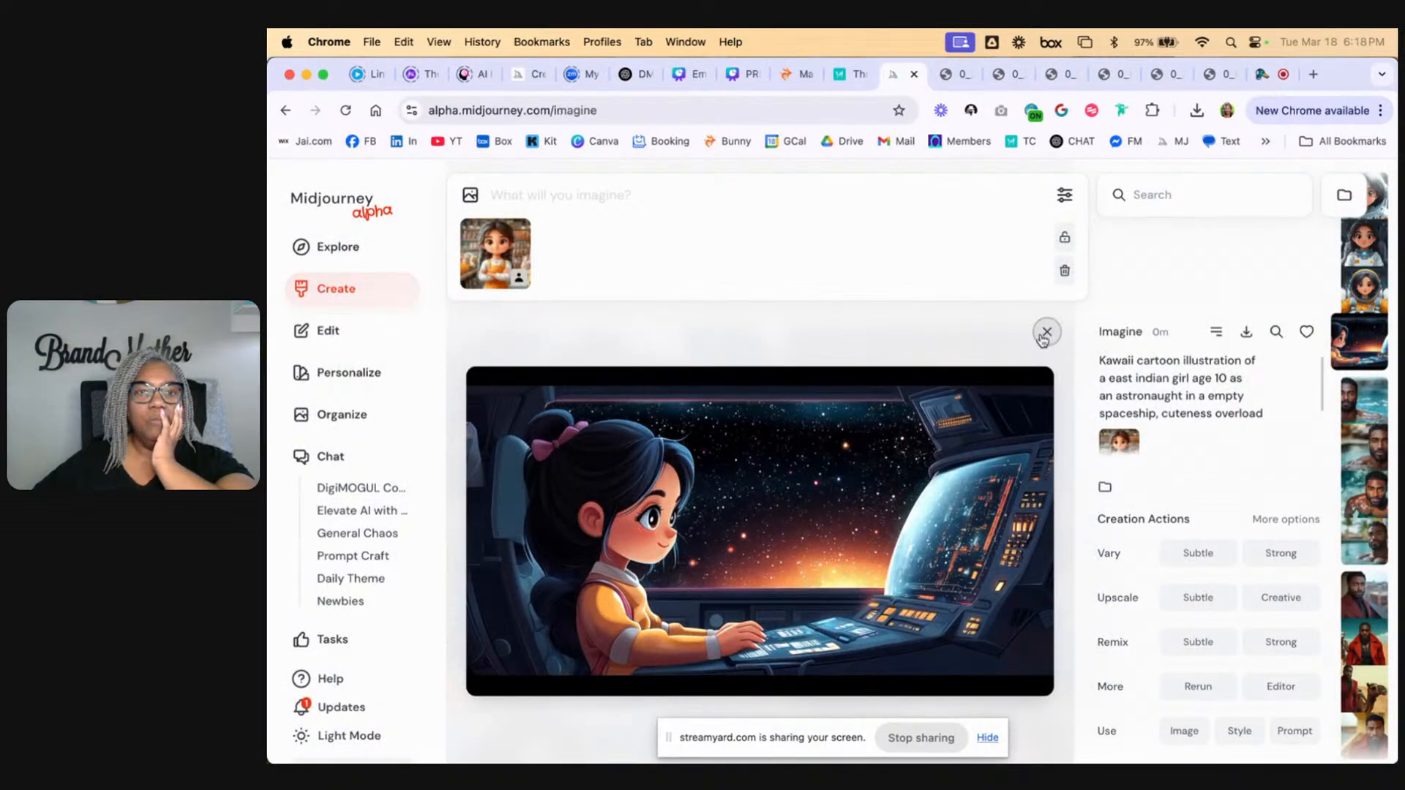
Step: Open the close-up of the girl in the white space helmet in its own browser tab and compare her face with the reference image
left_click(627, 380)
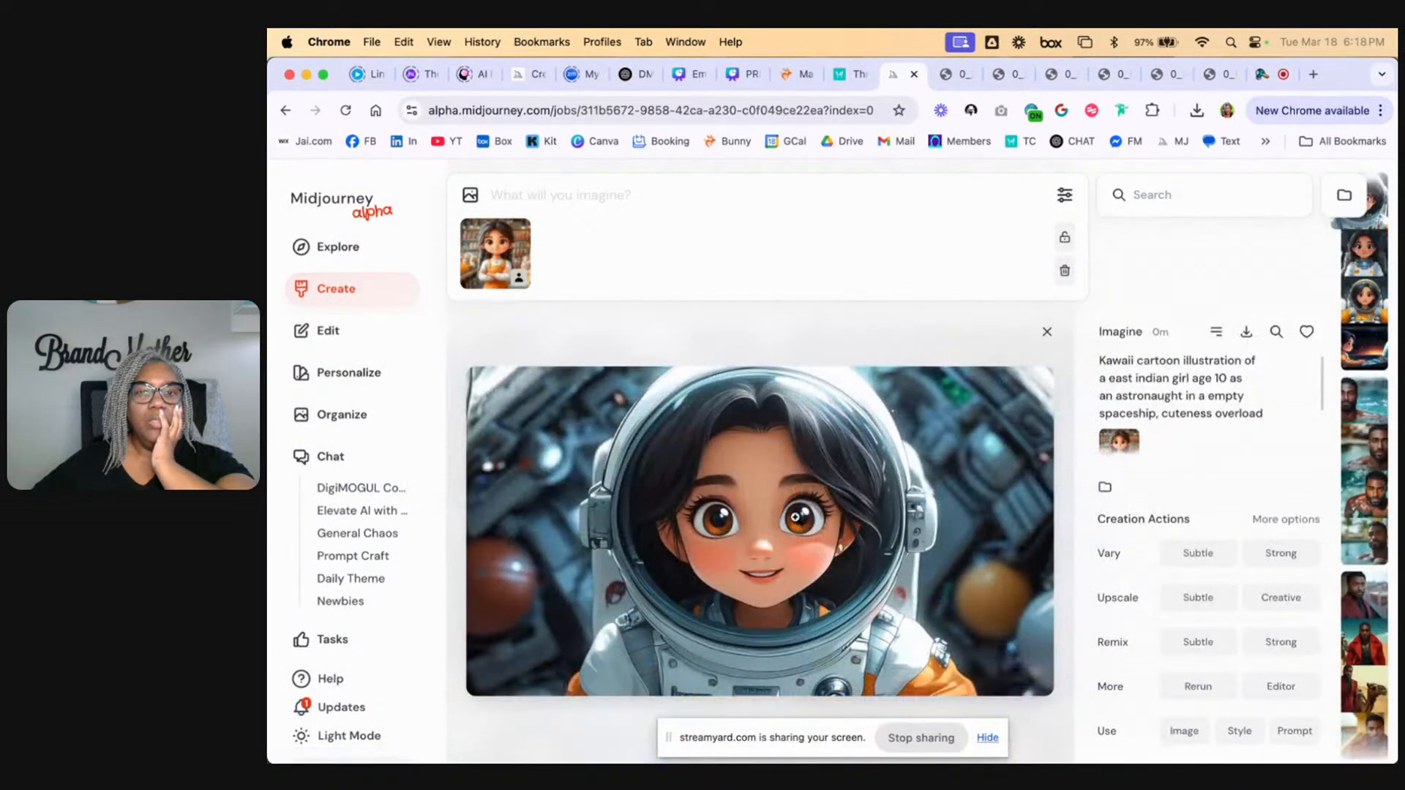
right_click(796, 518)
left_click(849, 534)
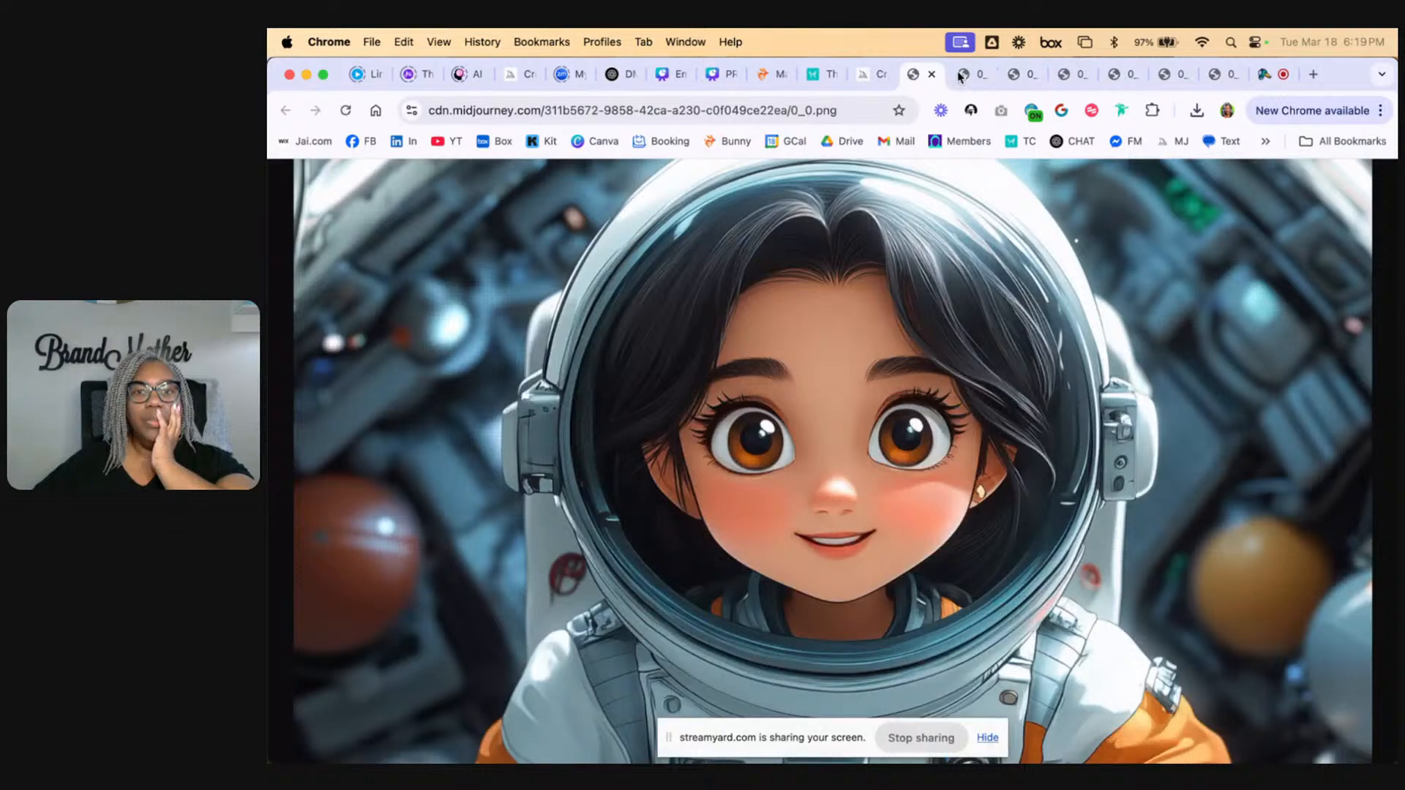
left_click(976, 74)
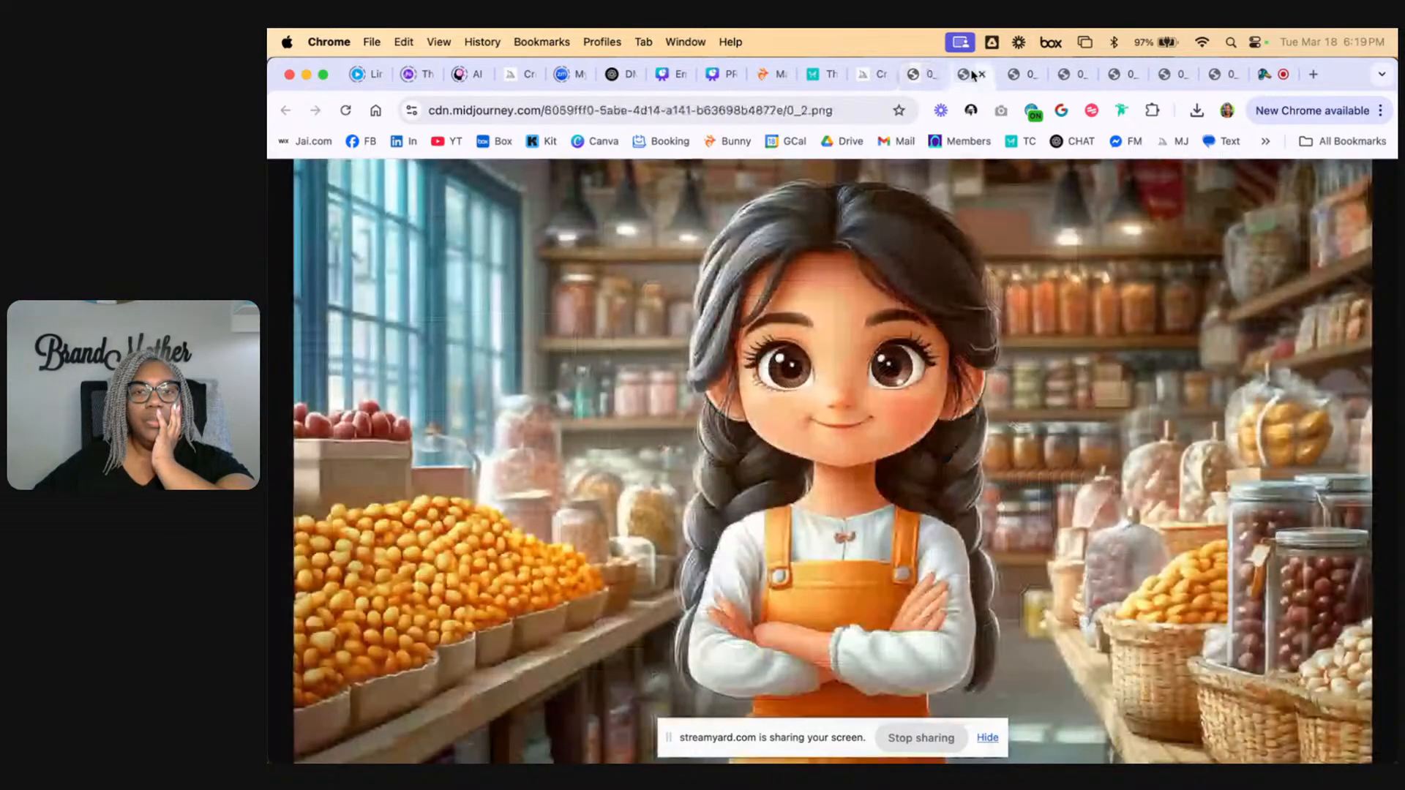
left_click(918, 76)
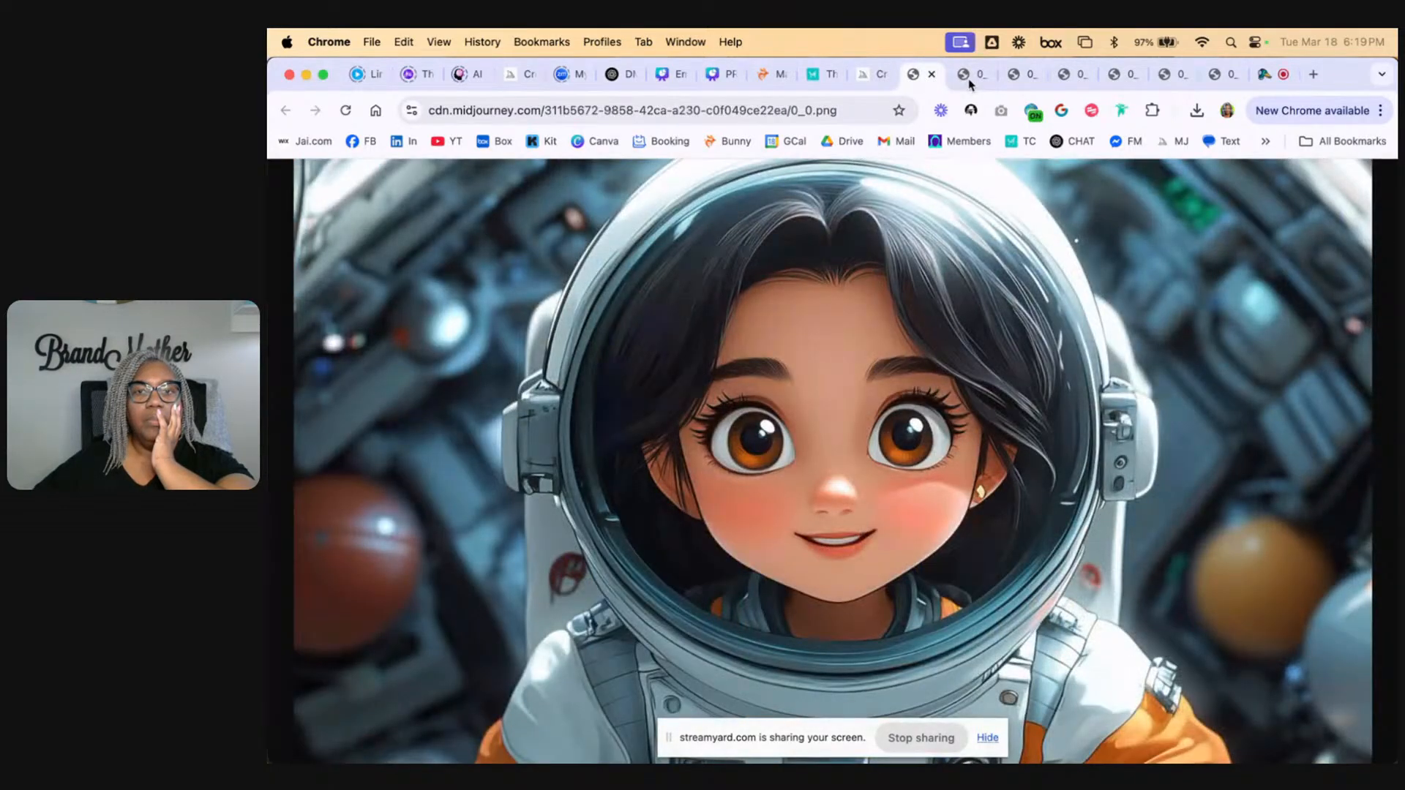
left_click(971, 79)
left_click(915, 78)
left_click(872, 78)
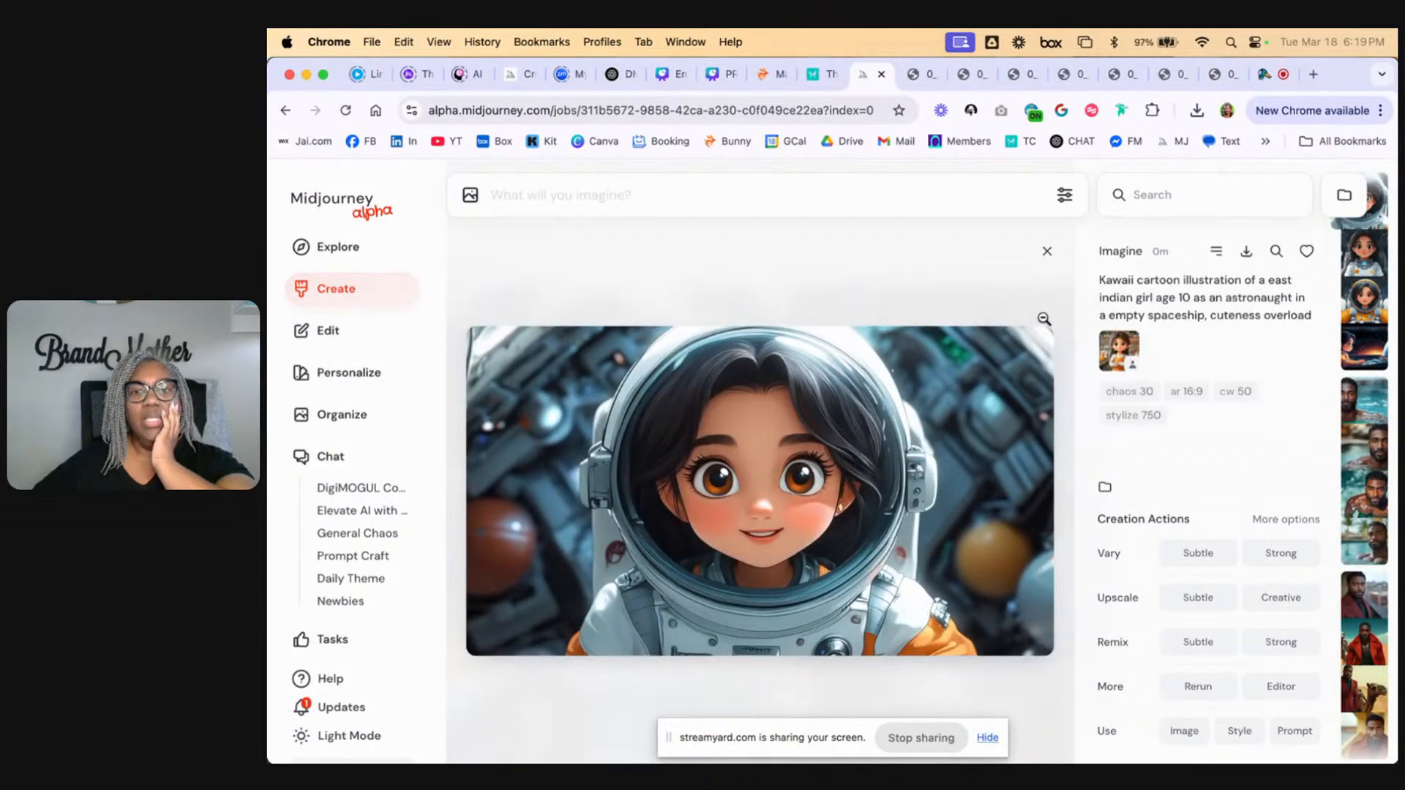
left_click(1047, 249)
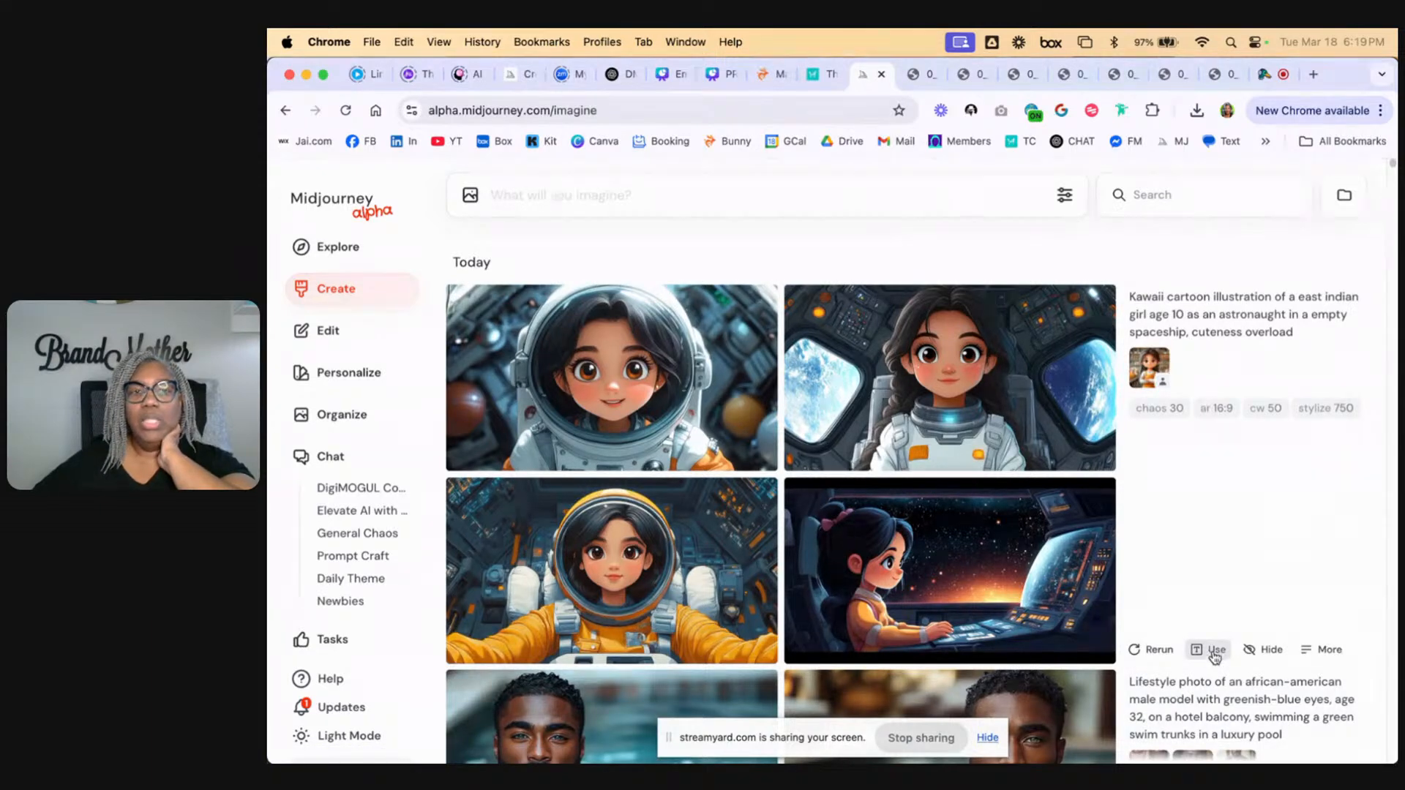
Step: Reuse the spaceship prompt with character weight 50 and replace "astronaught" with "farmer"
left_click(1211, 650)
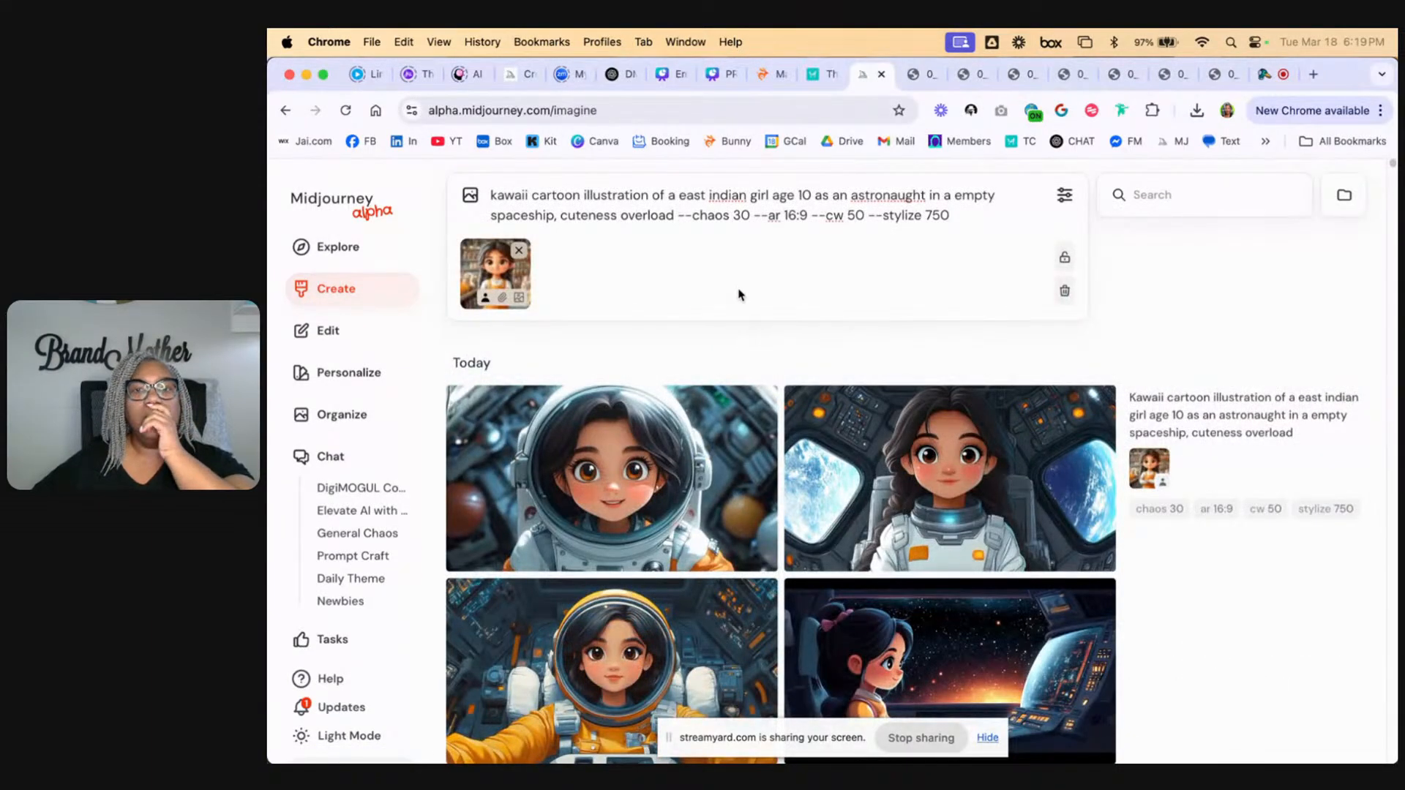
double_click(883, 201)
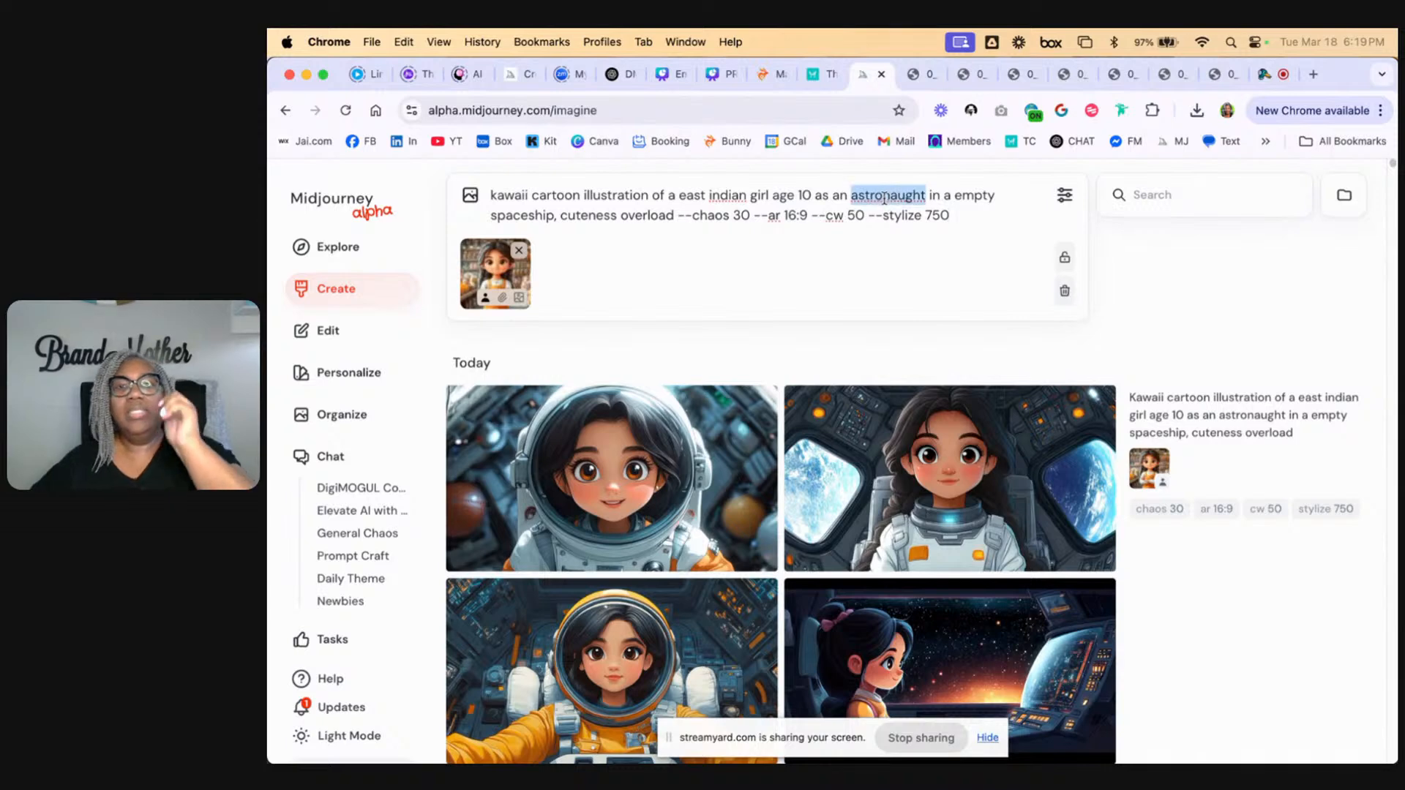
type("farmer")
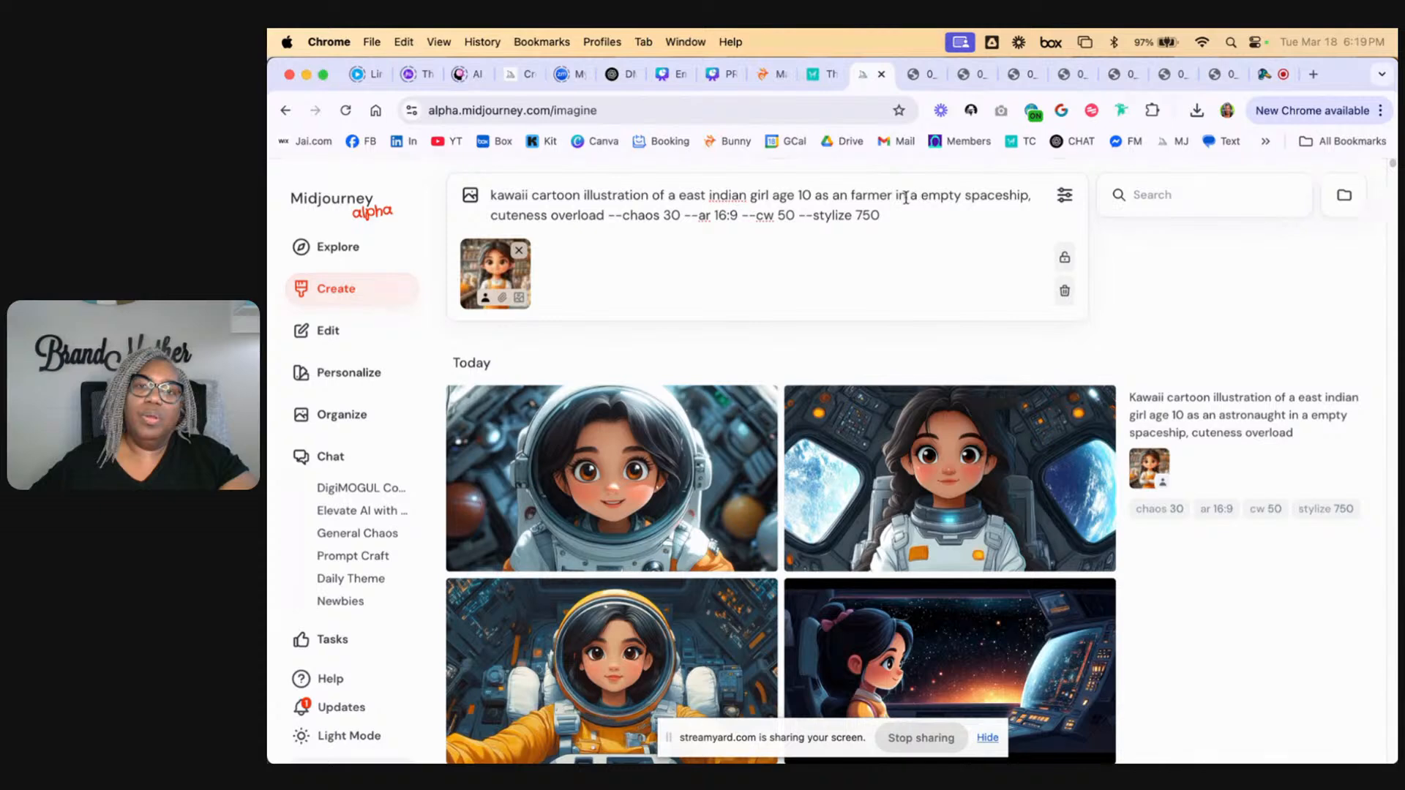
Step: Replace "in a empty spaceship" in the farmer prompt with "on the farmyard with chickens" and generate the images
left_click_drag(895, 196, 1015, 199)
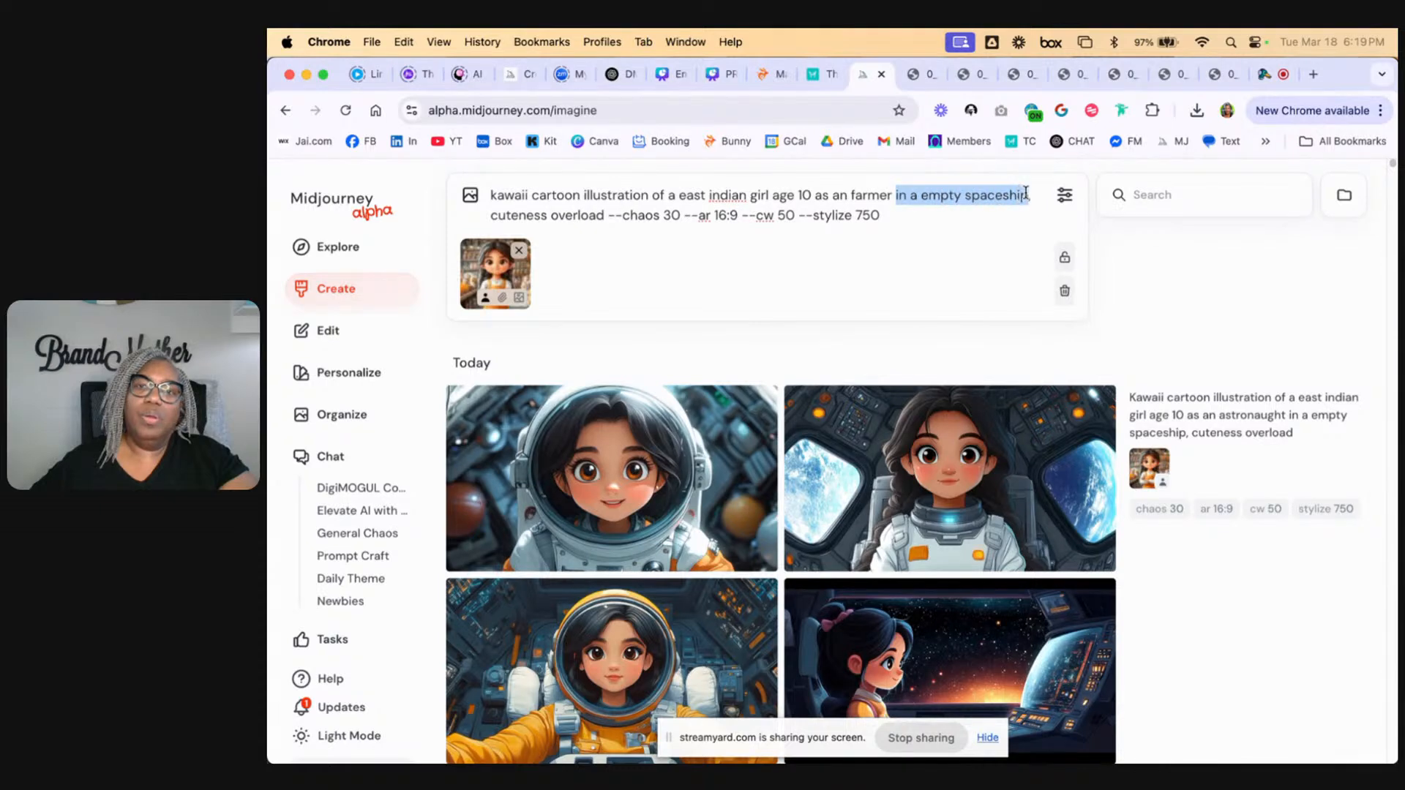
type("on the f")
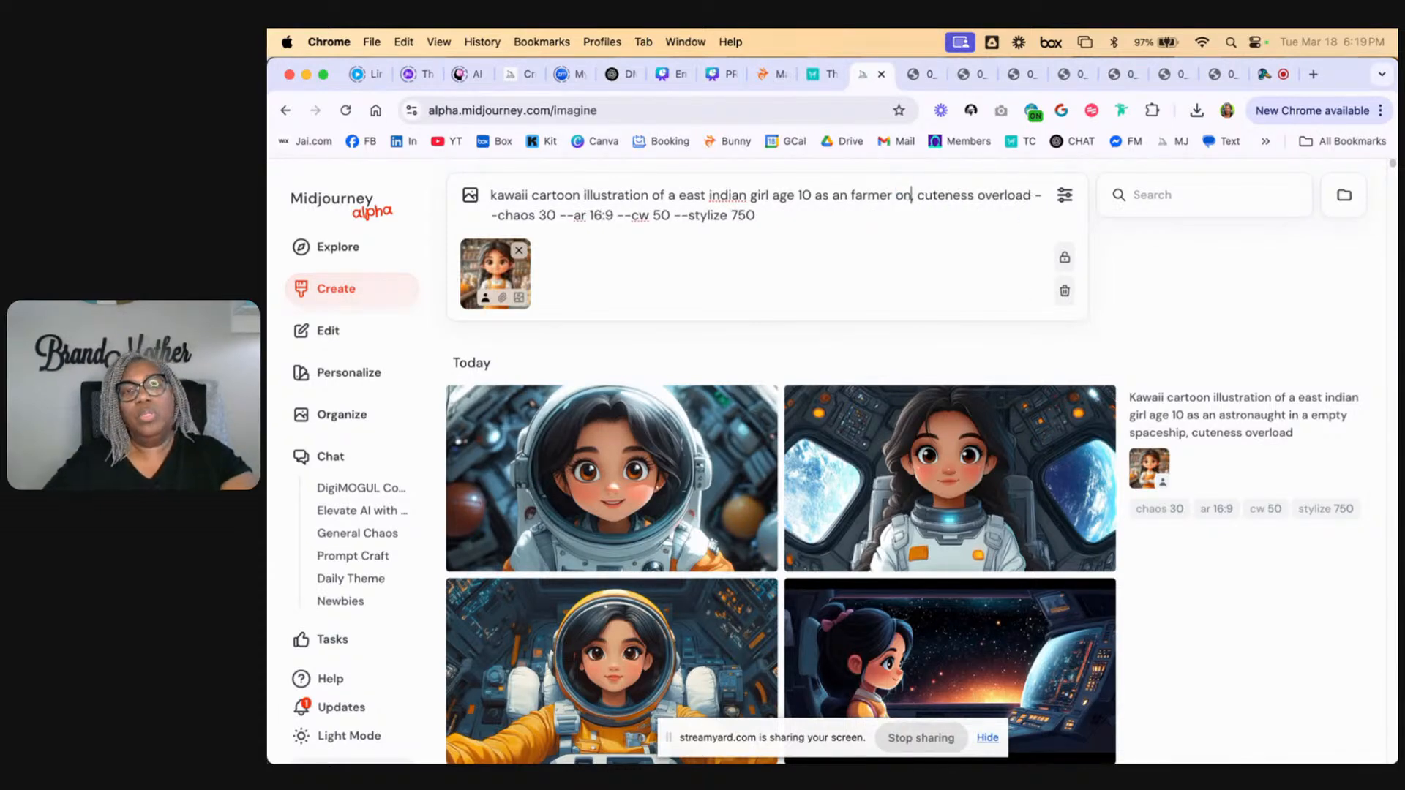
type("armyar")
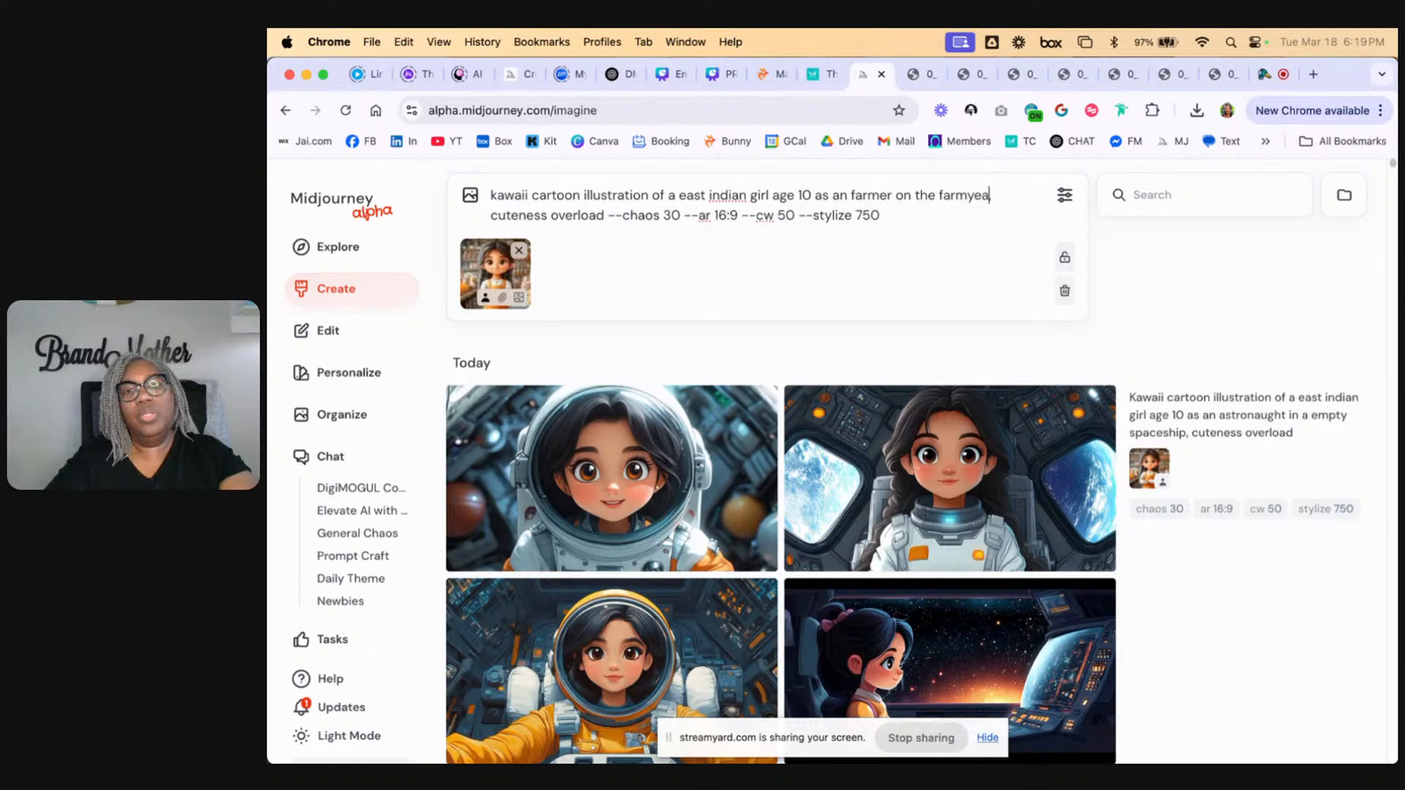
type("d with chickens")
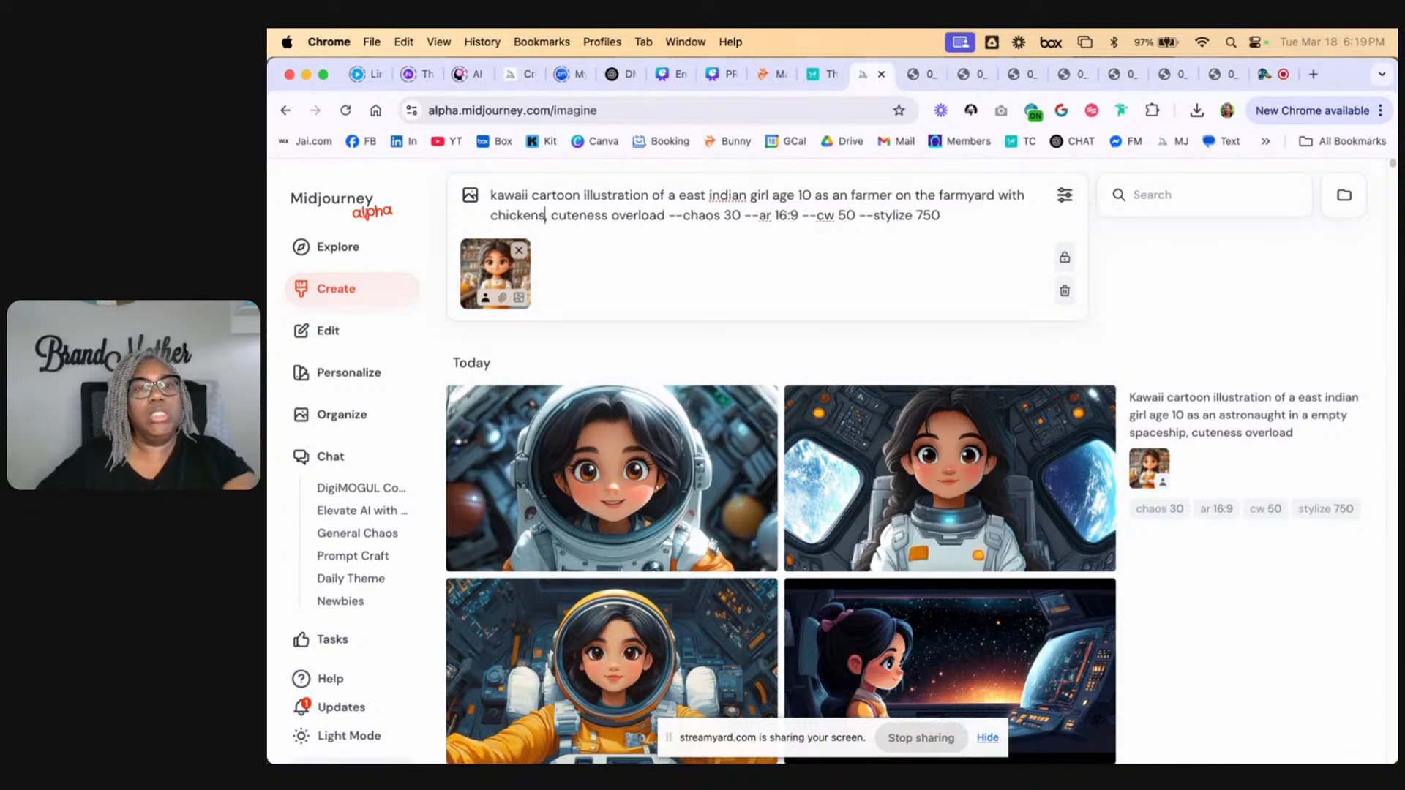
key("Return")
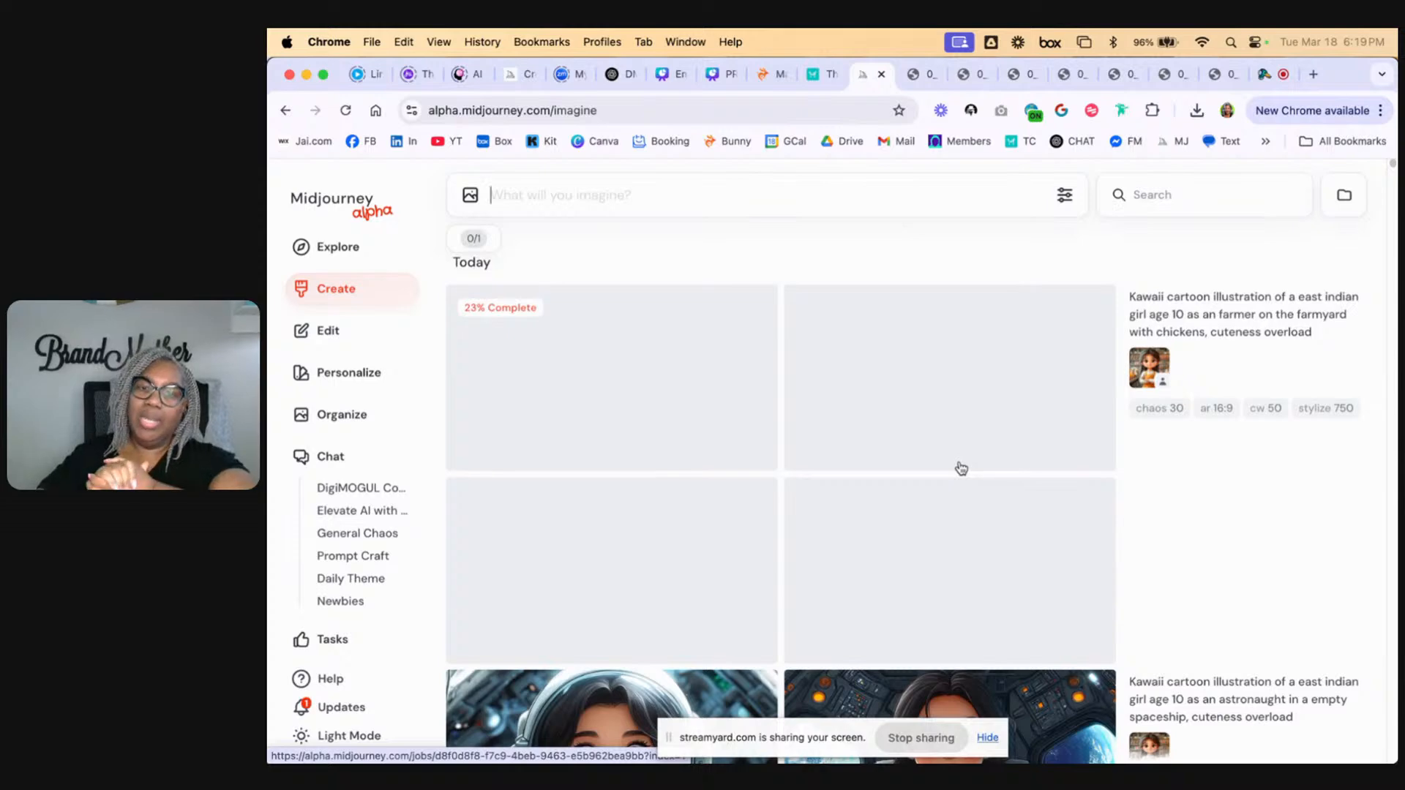
Step: Reuse the astronaut spaceship prompt, add the white-helmet close-up of the girl as a style reference and generate a new batch
scroll(1186, 498, "down", 4)
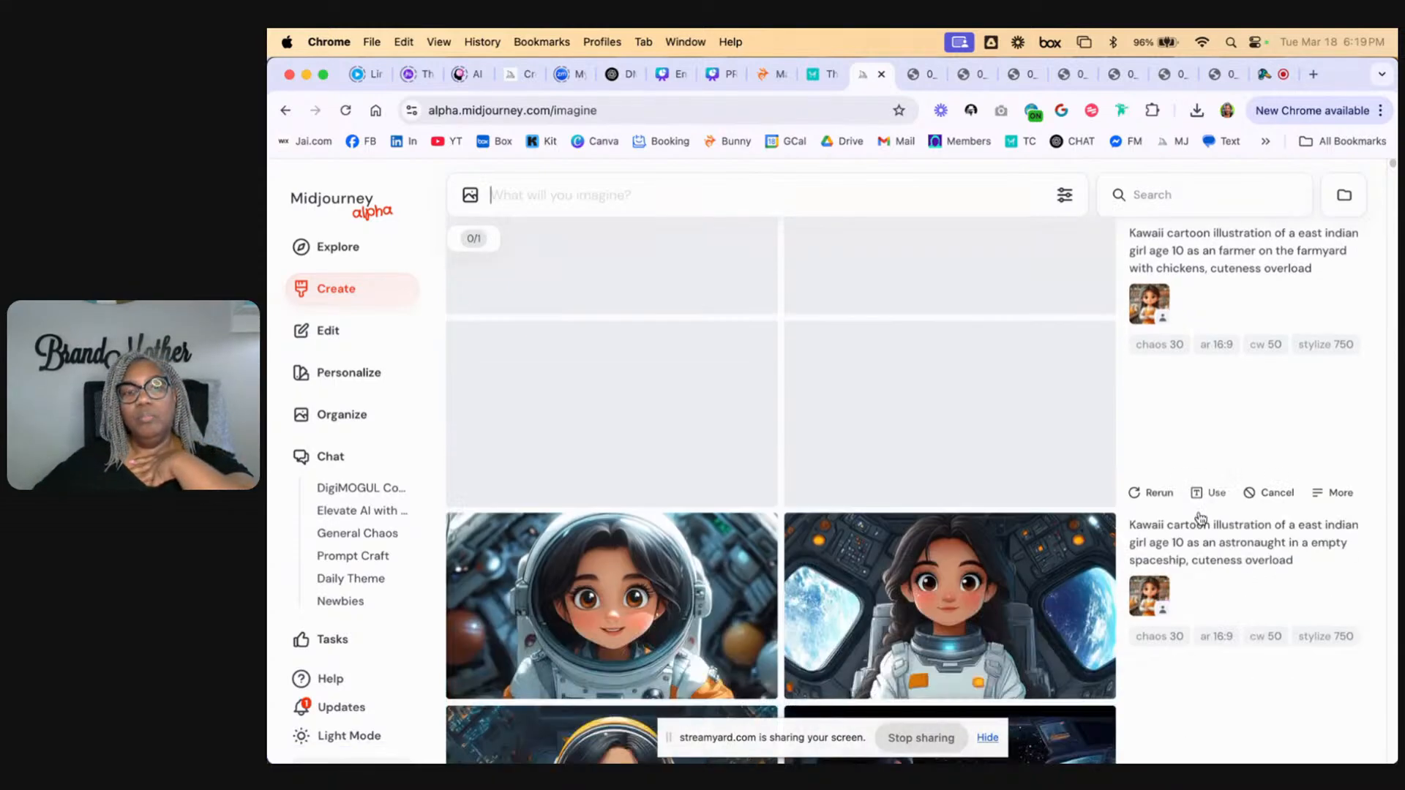
scroll(1195, 527, "down", 2)
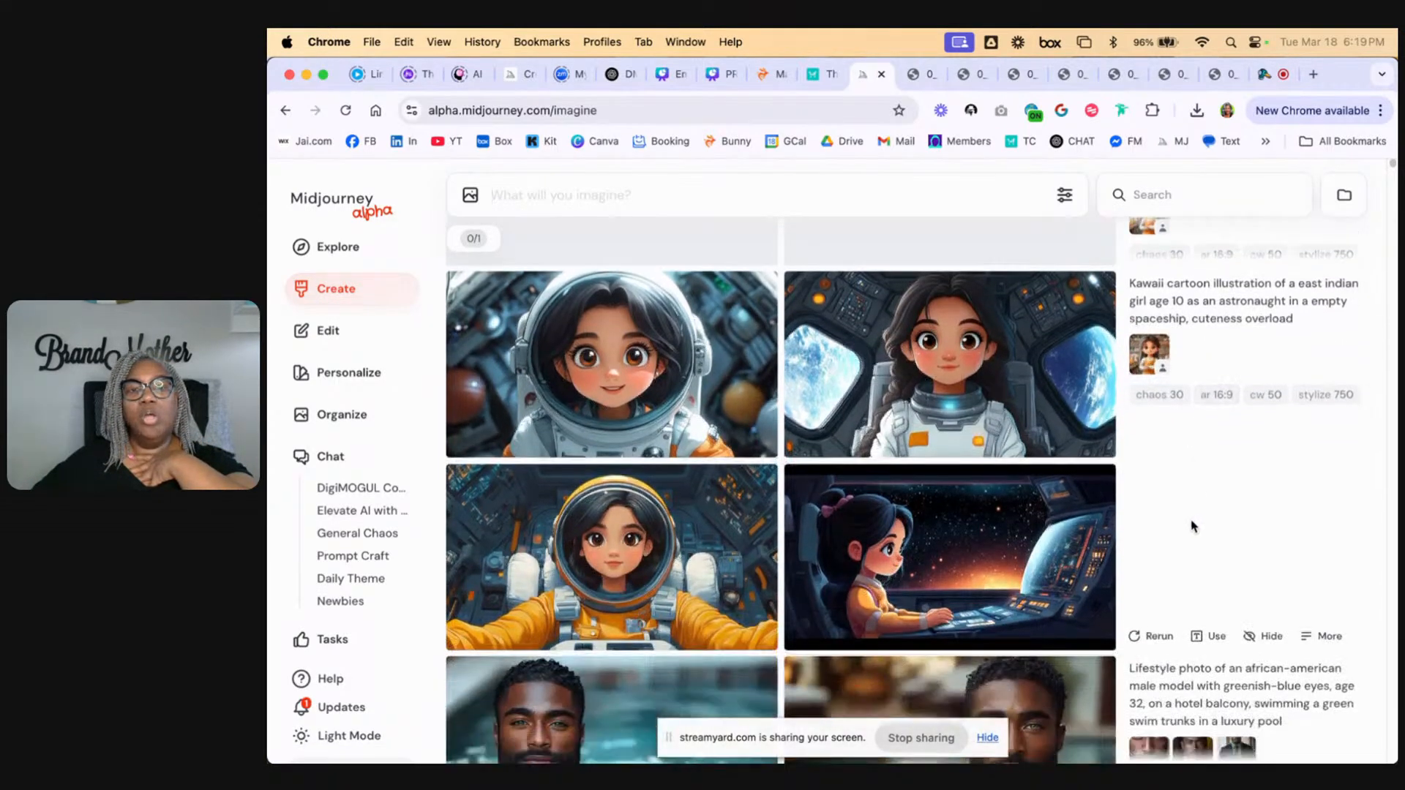
scroll(1187, 534, "up", 1)
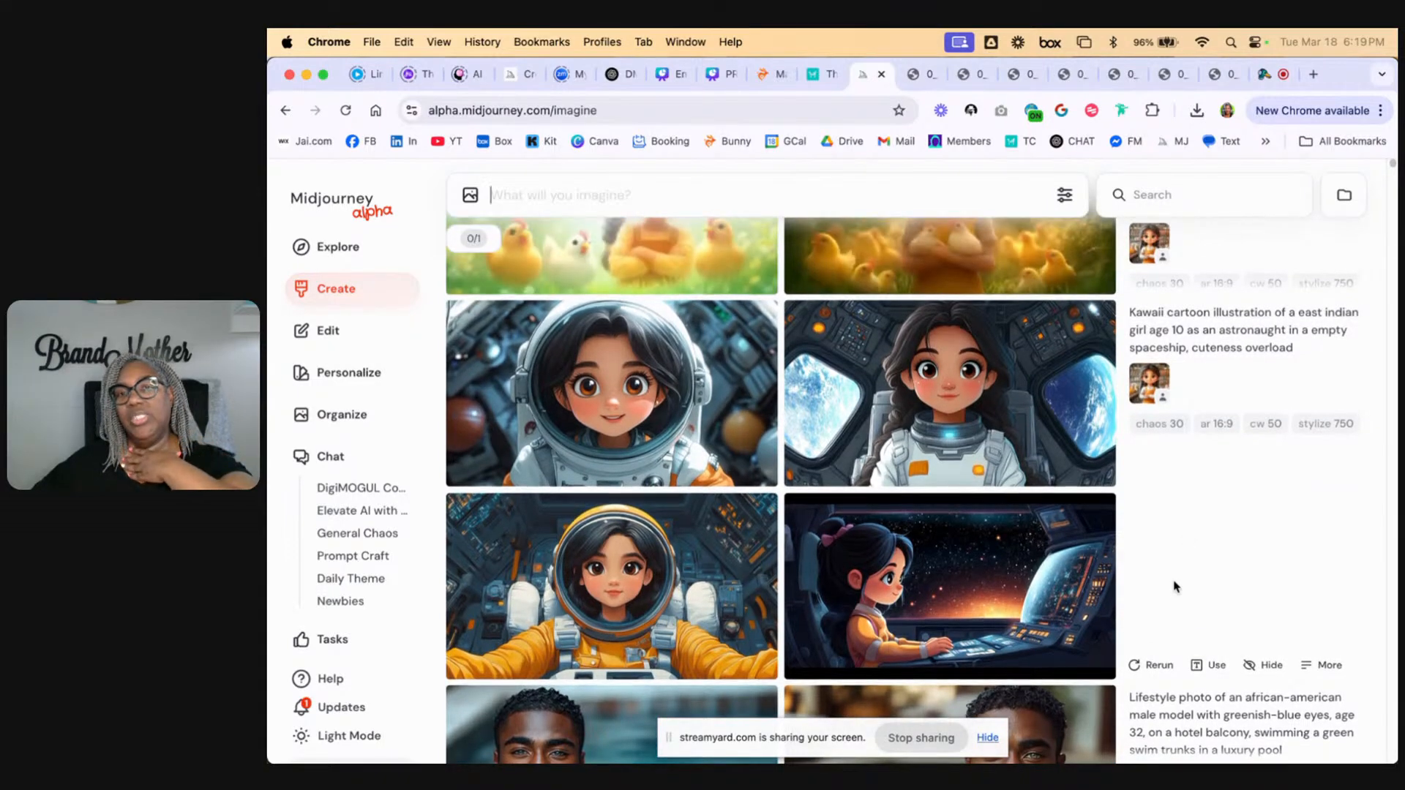
scroll(1176, 586, "up", 5)
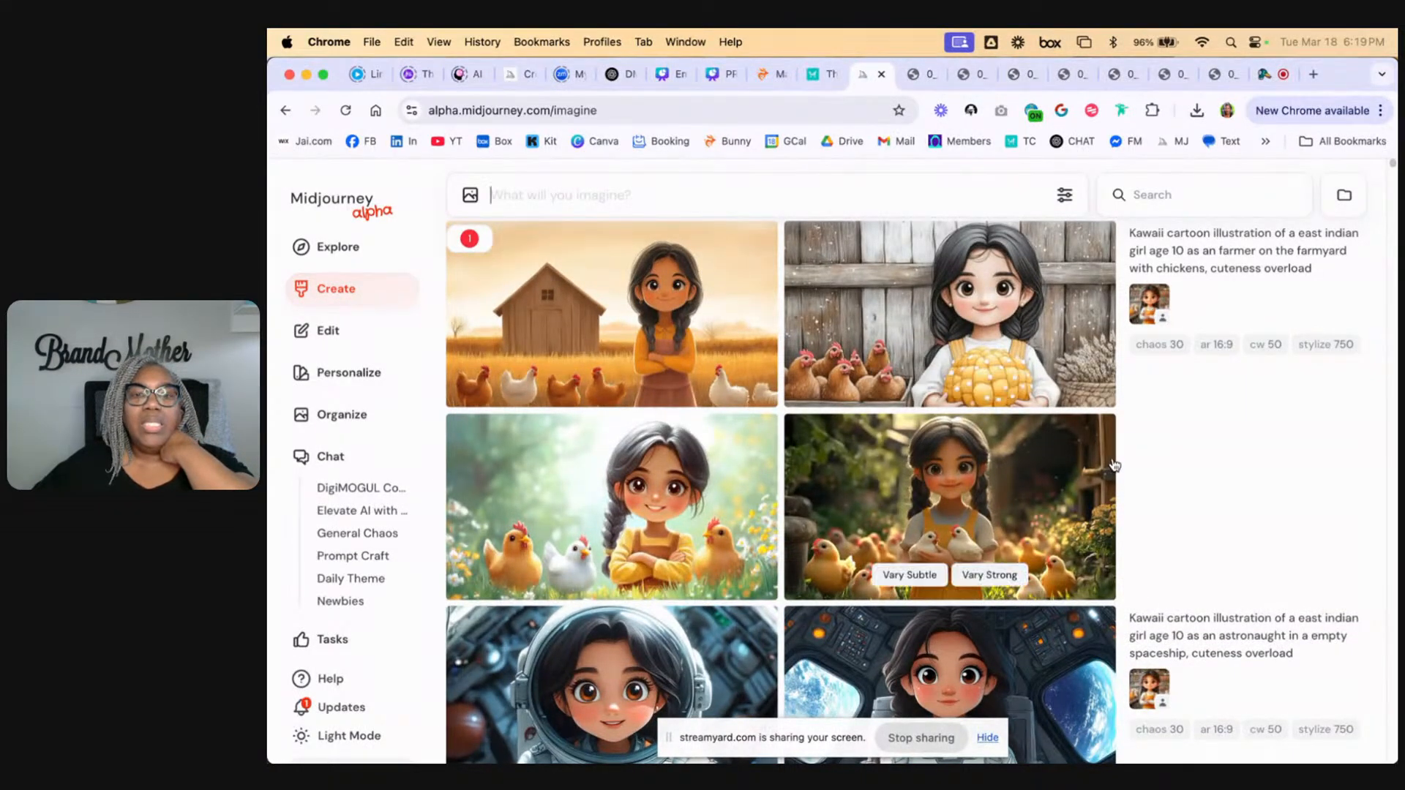
scroll(1115, 463, "down", 2)
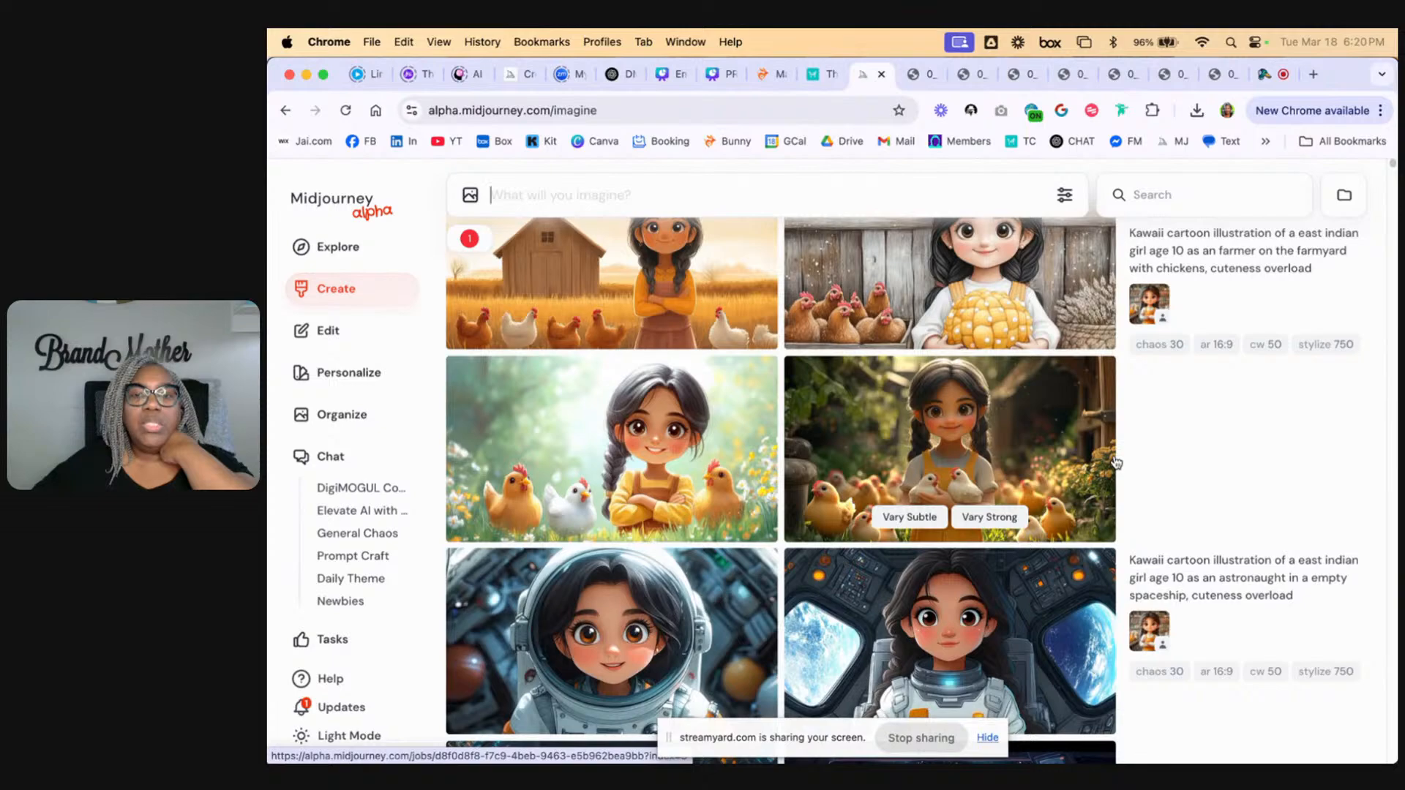
scroll(1115, 463, "down", 5)
left_click(1208, 559)
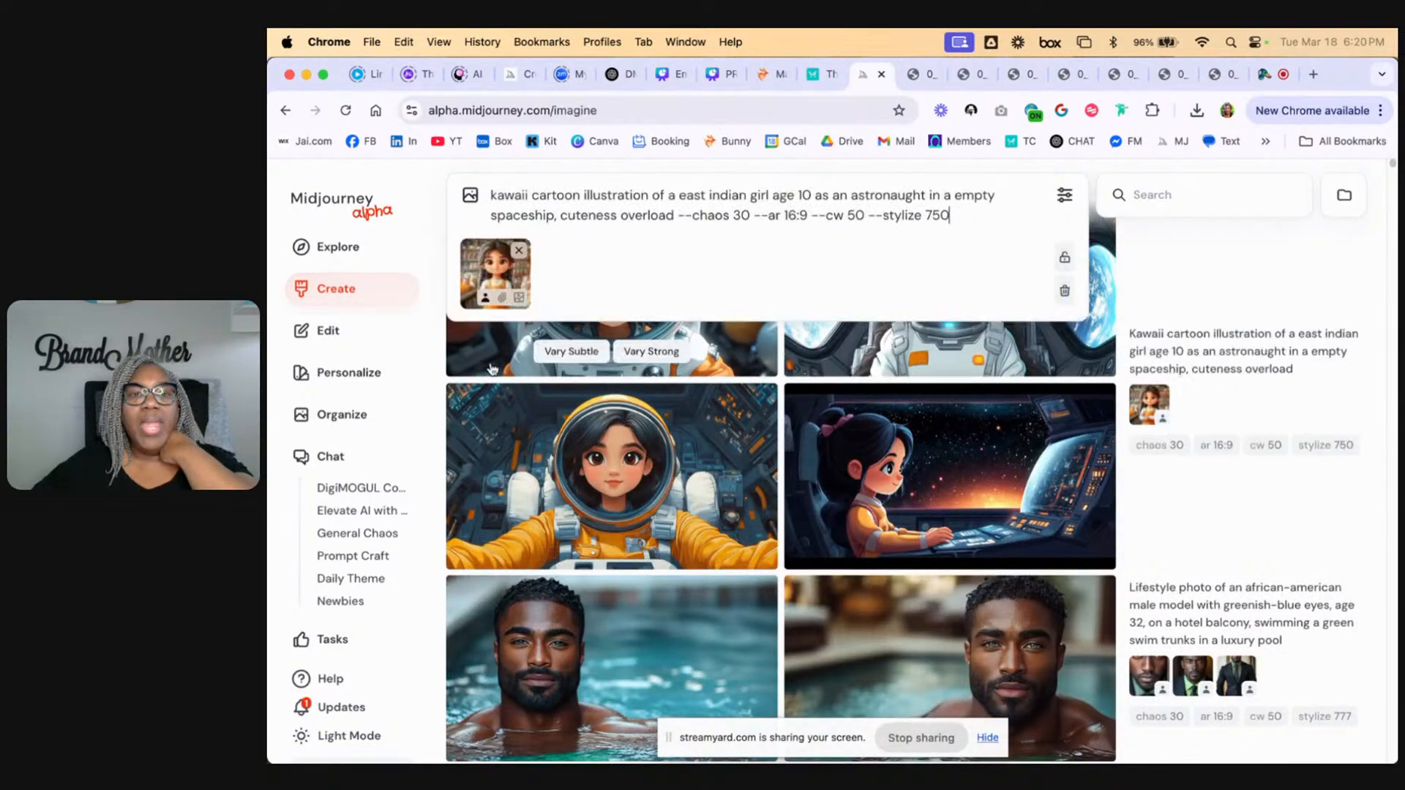
scroll(586, 454, "up", 3)
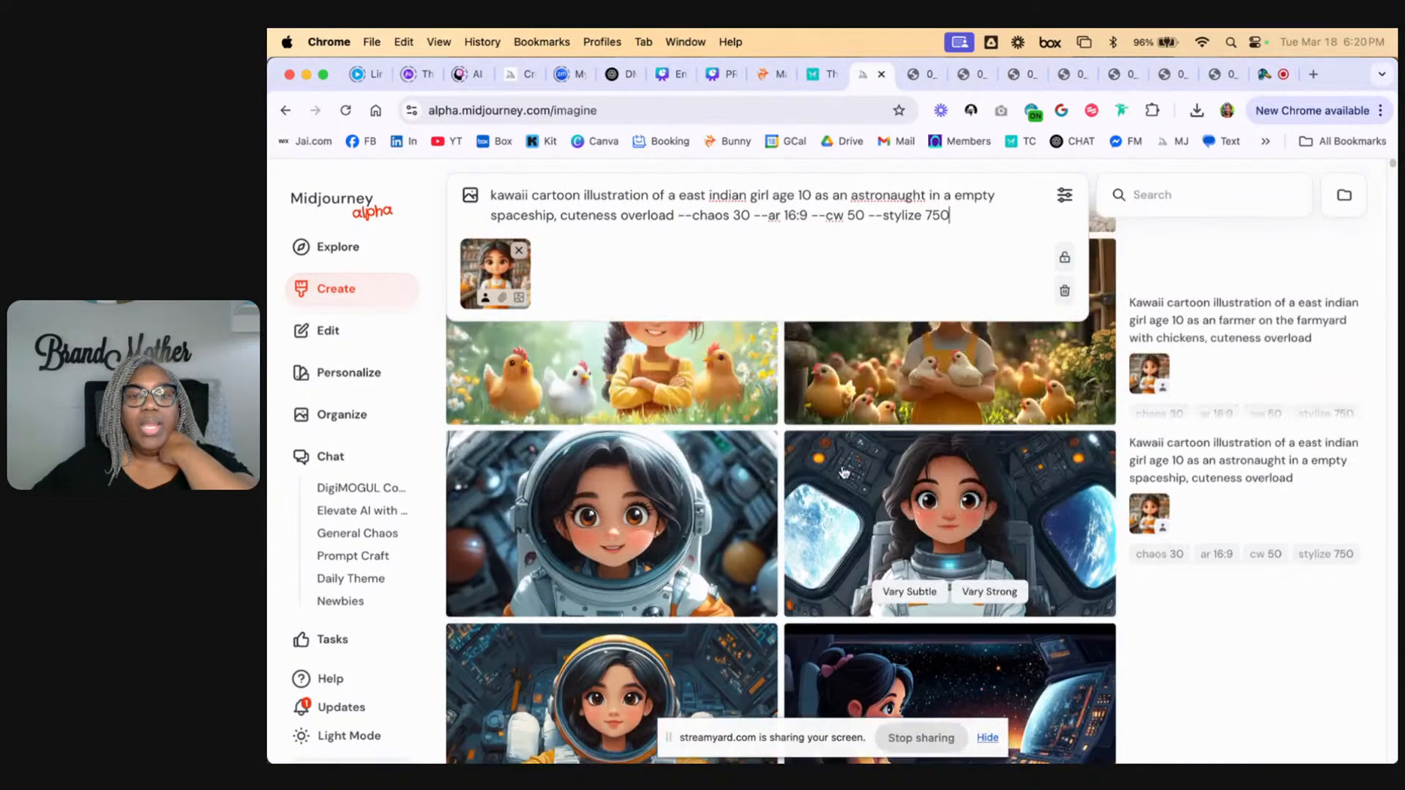
left_click_drag(674, 518, 575, 306)
left_click(575, 299)
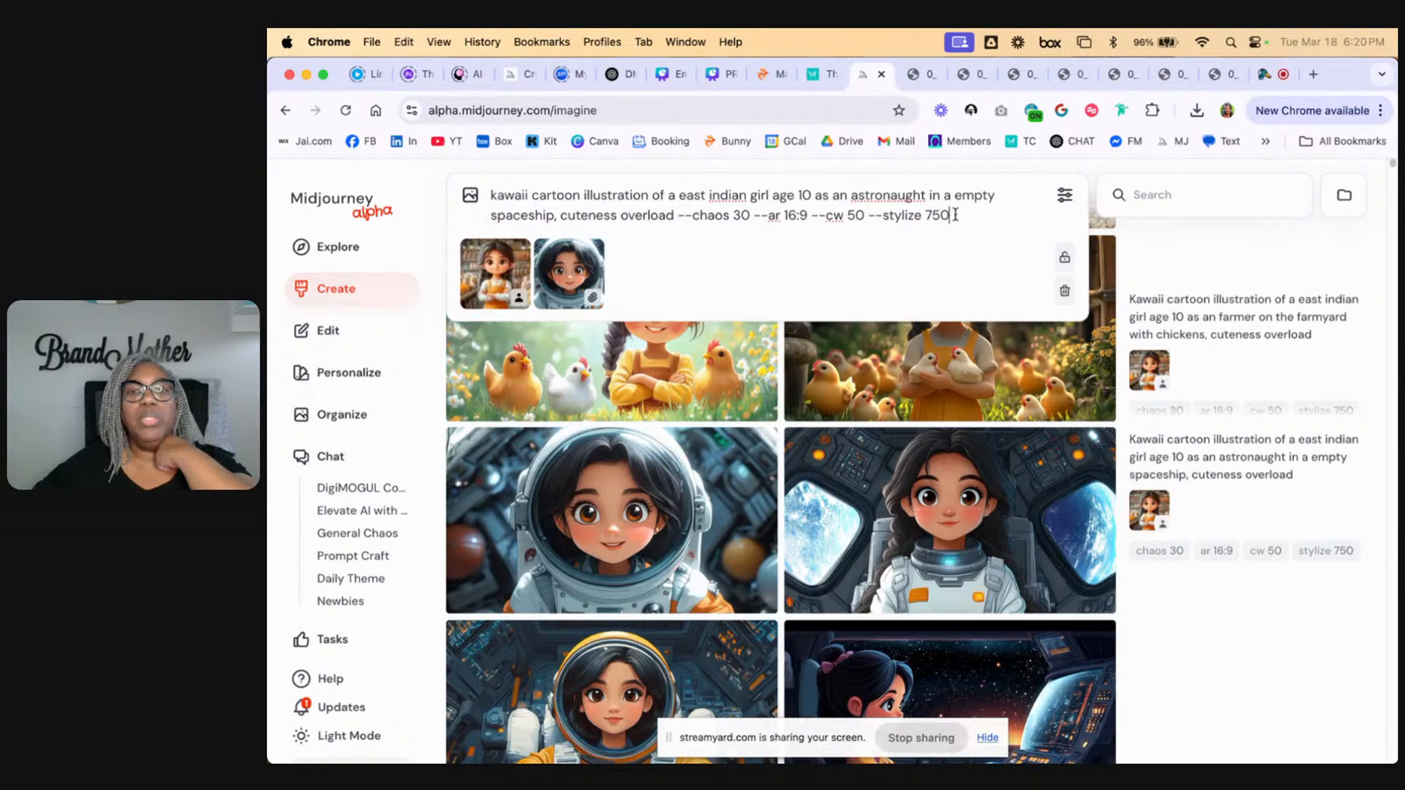
key("Return")
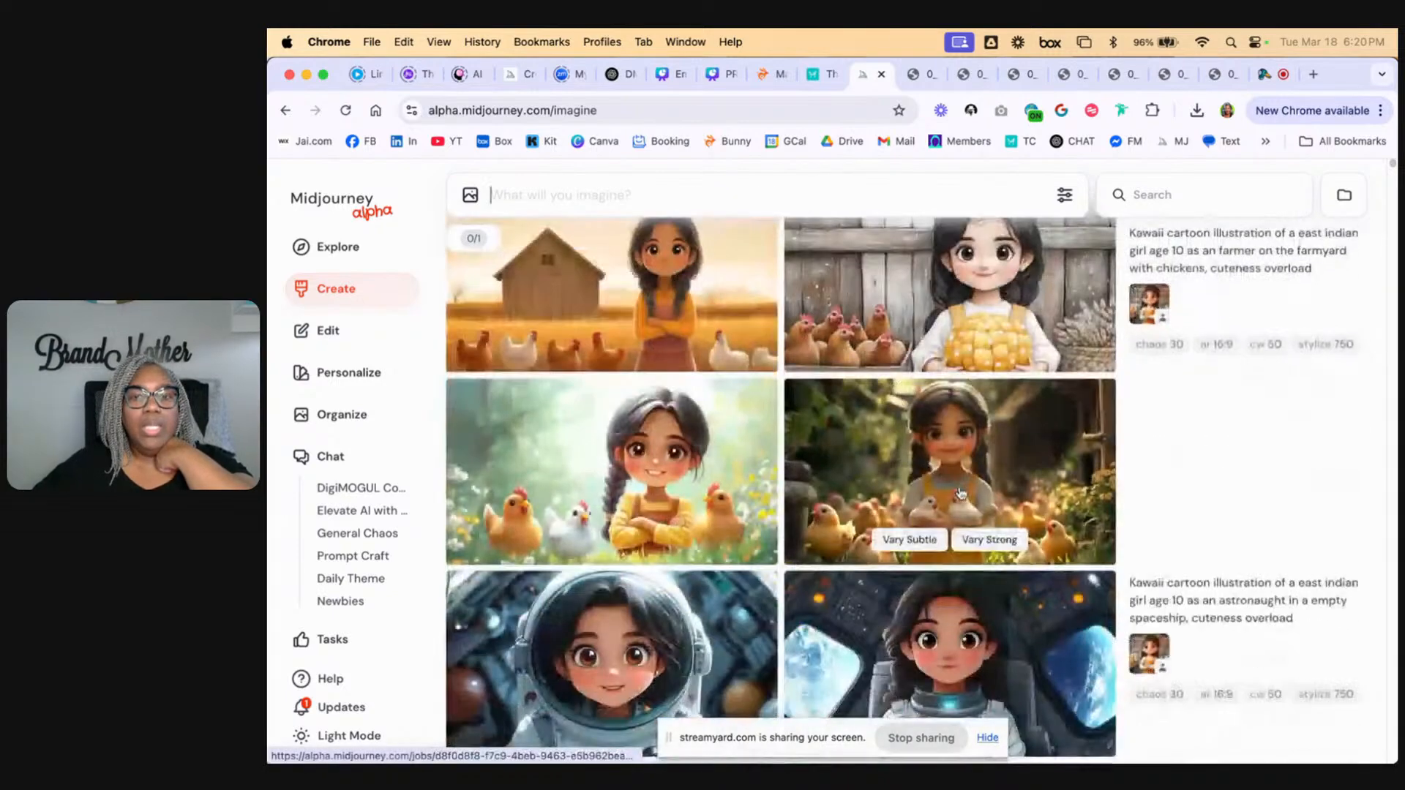
Step: View the farmyard images of the girl with chickens at full size, compare them, and close the viewer
left_click(740, 491)
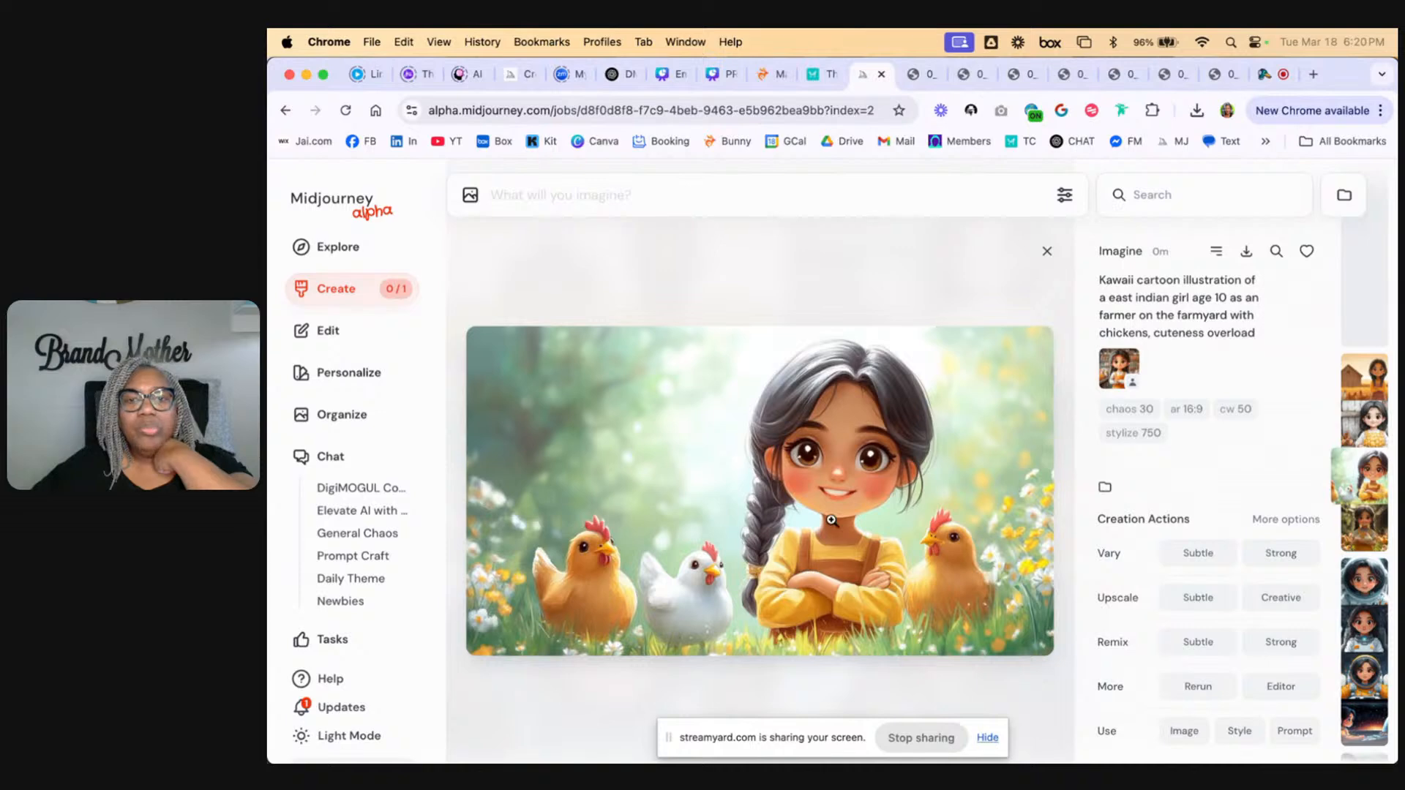
key("Left")
key("Left")
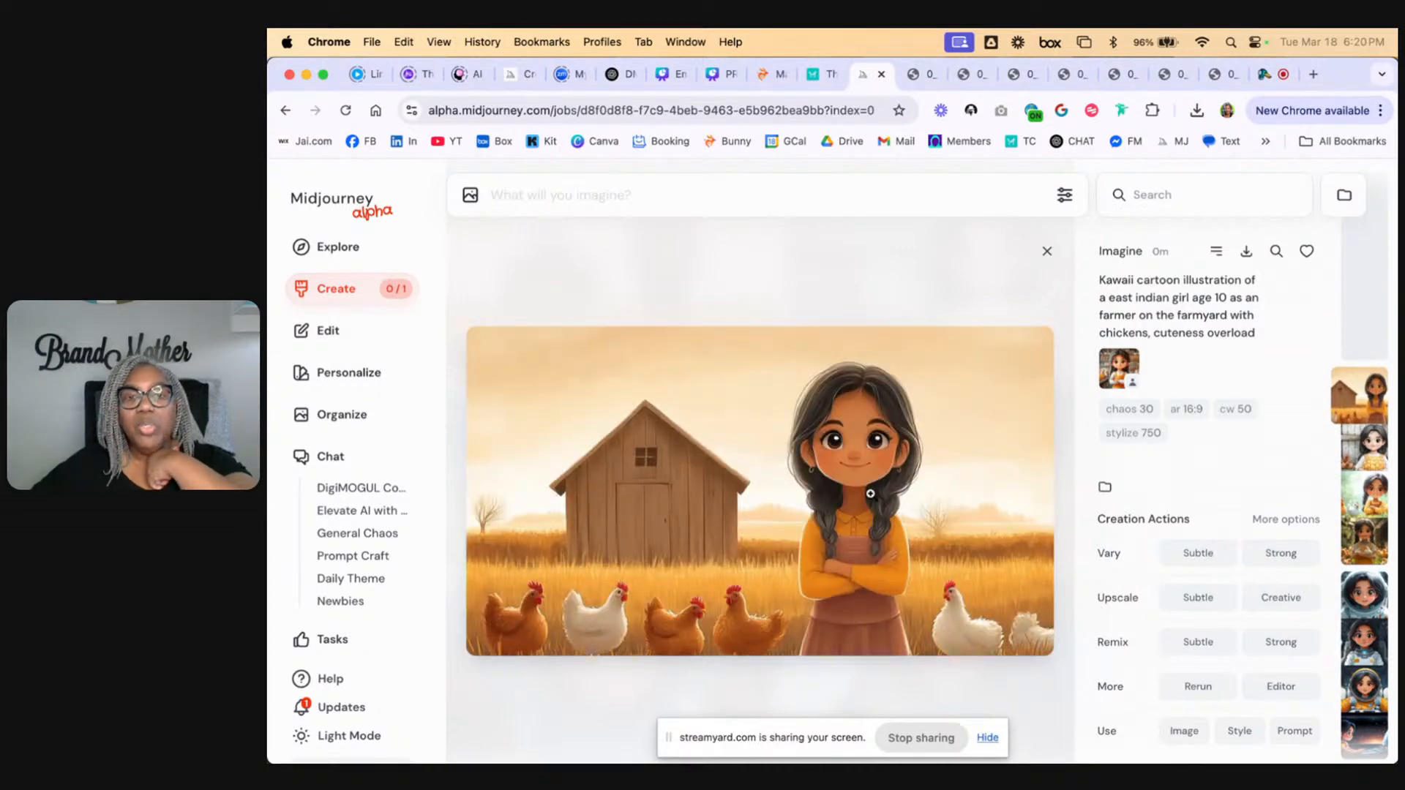
key("Right")
key("Right")
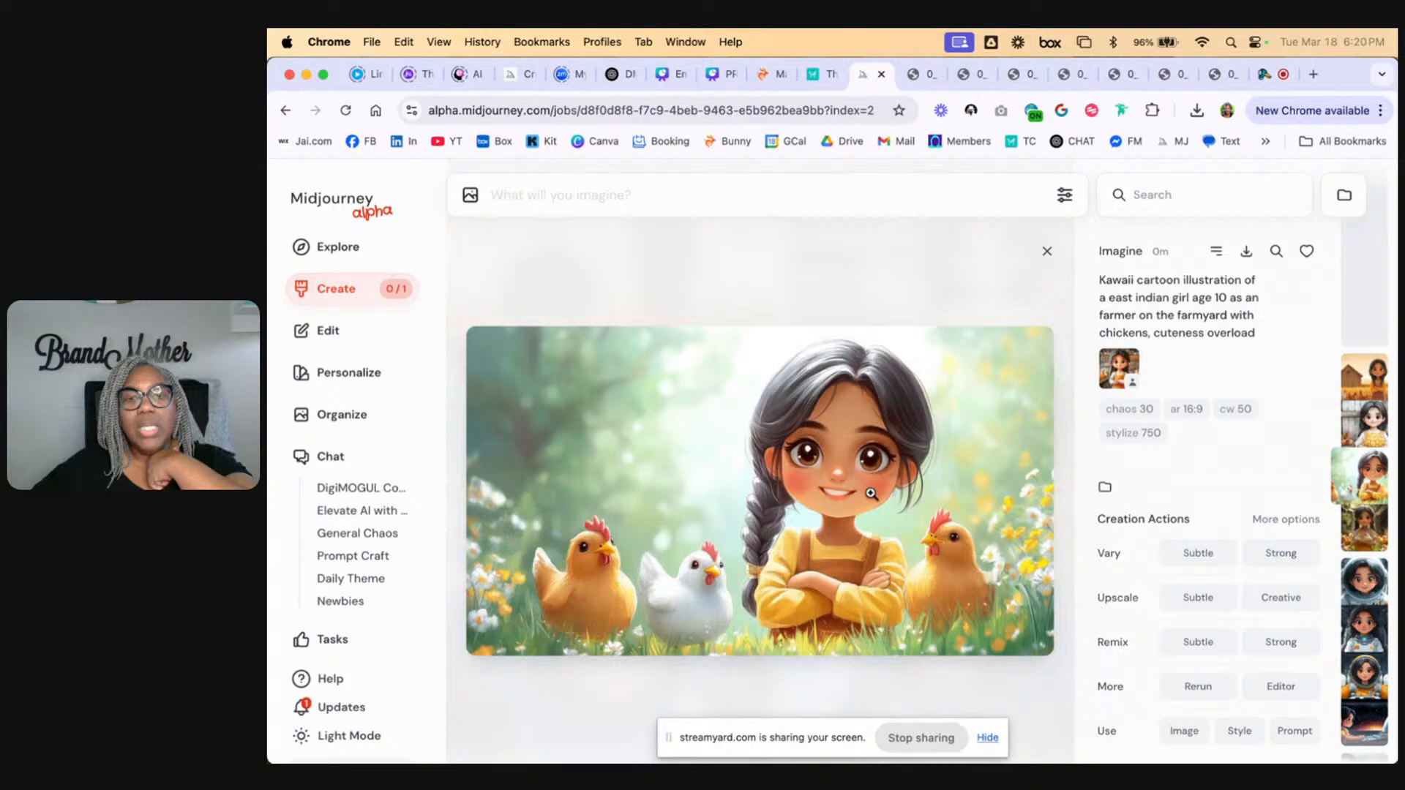
key("Right")
left_click(1046, 251)
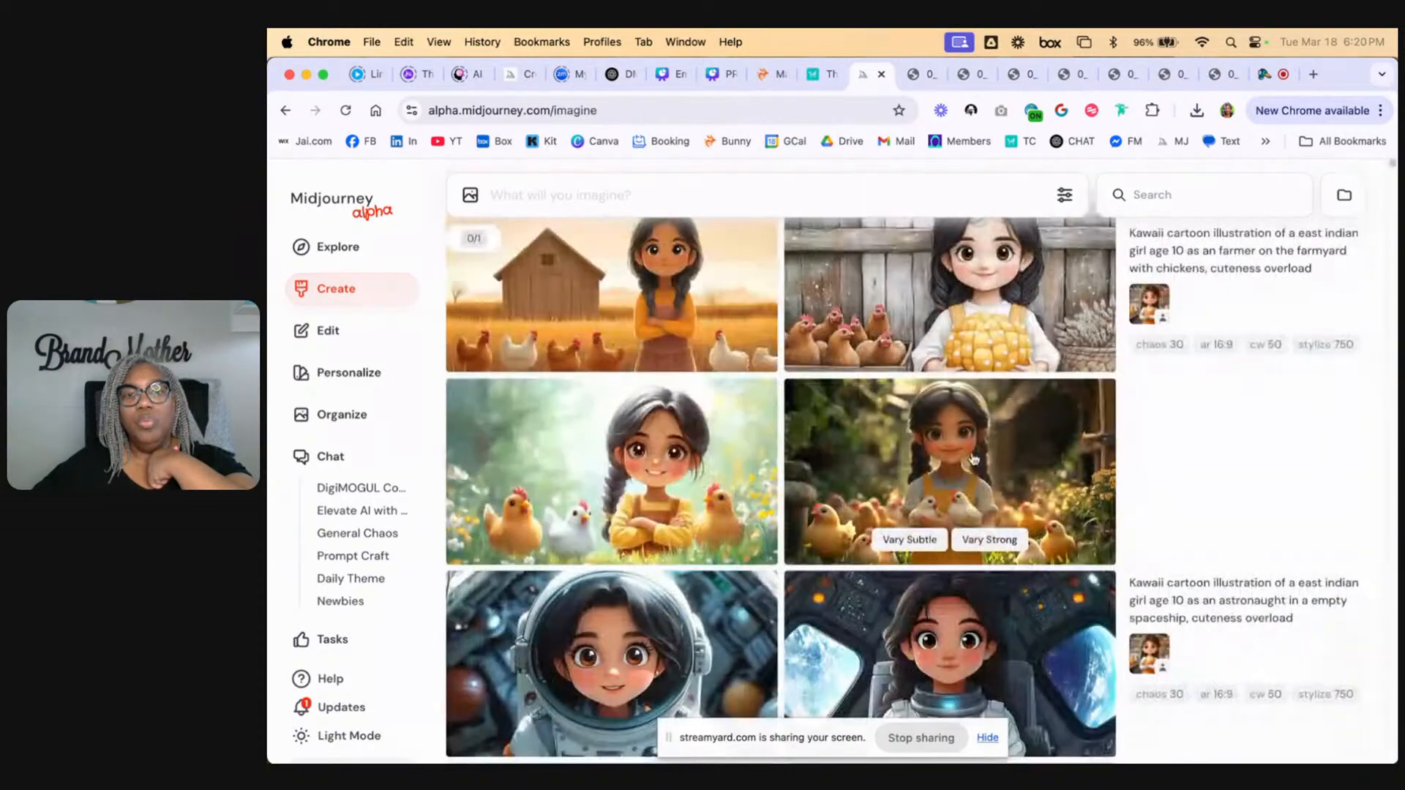
Step: Hide the batch of farmer images made with only the character reference
scroll(974, 469, "up", 3)
scroll(981, 483, "down", 2)
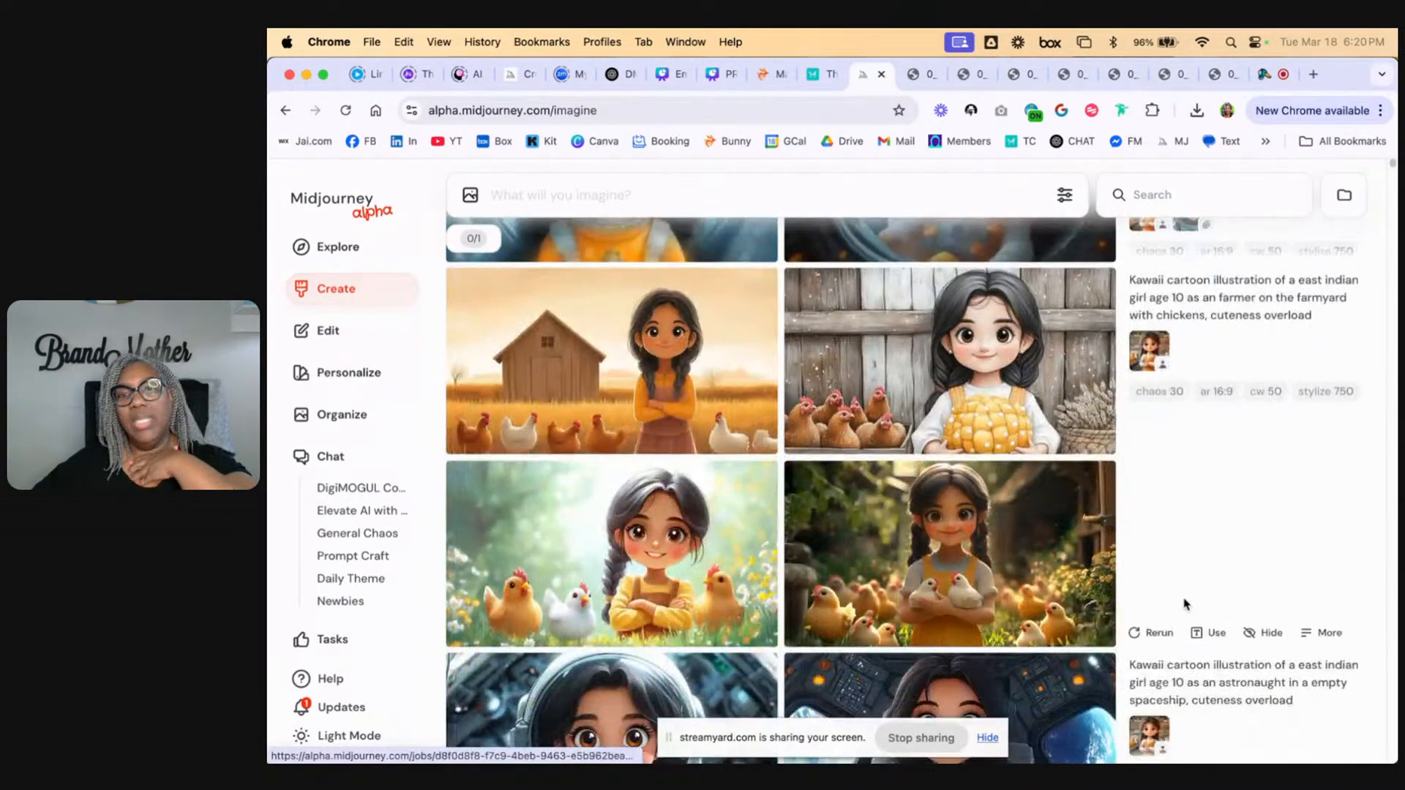
left_click(1257, 633)
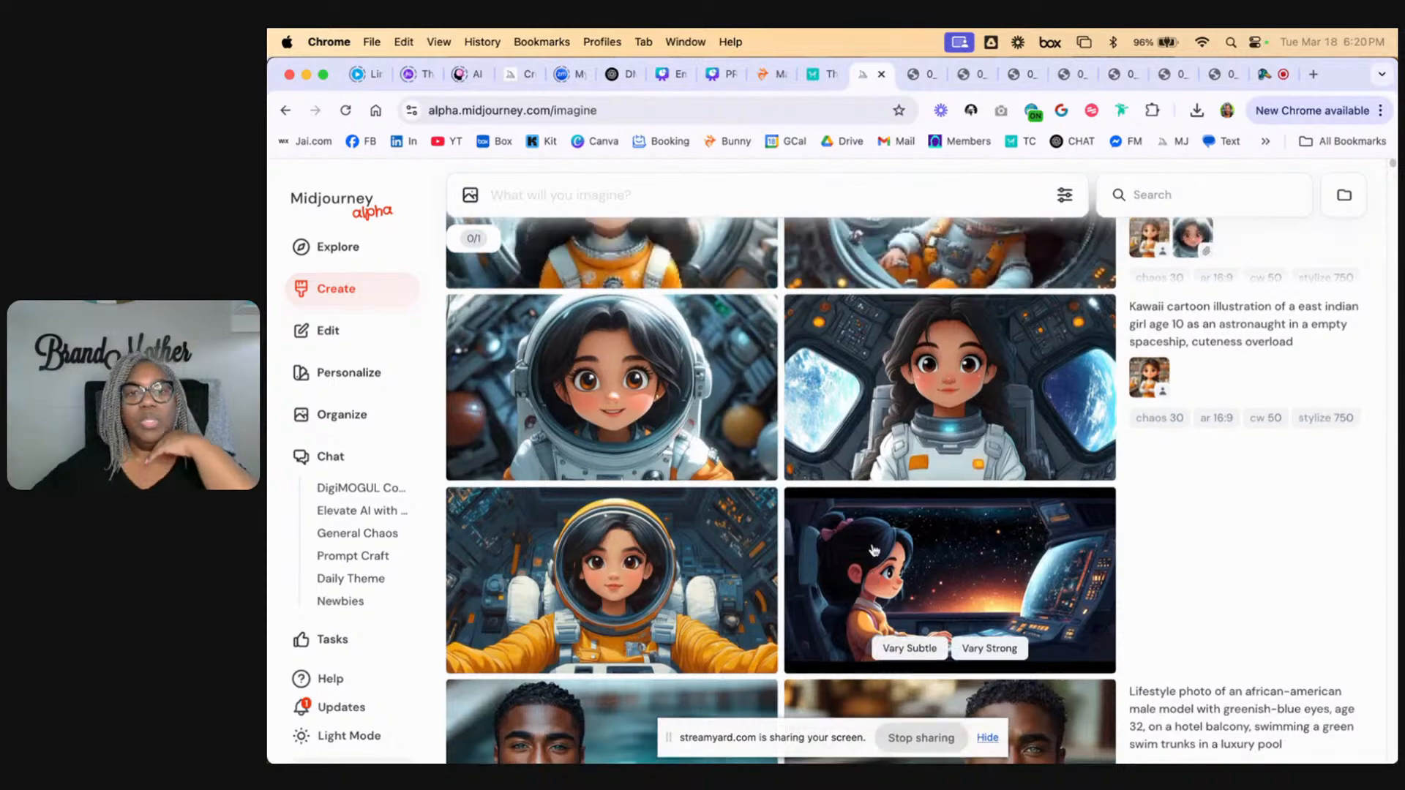
Step: Reuse the astronaut prompt that has both reference images and change "an astronaught" to "a farmer"
scroll(871, 547, "up", 5)
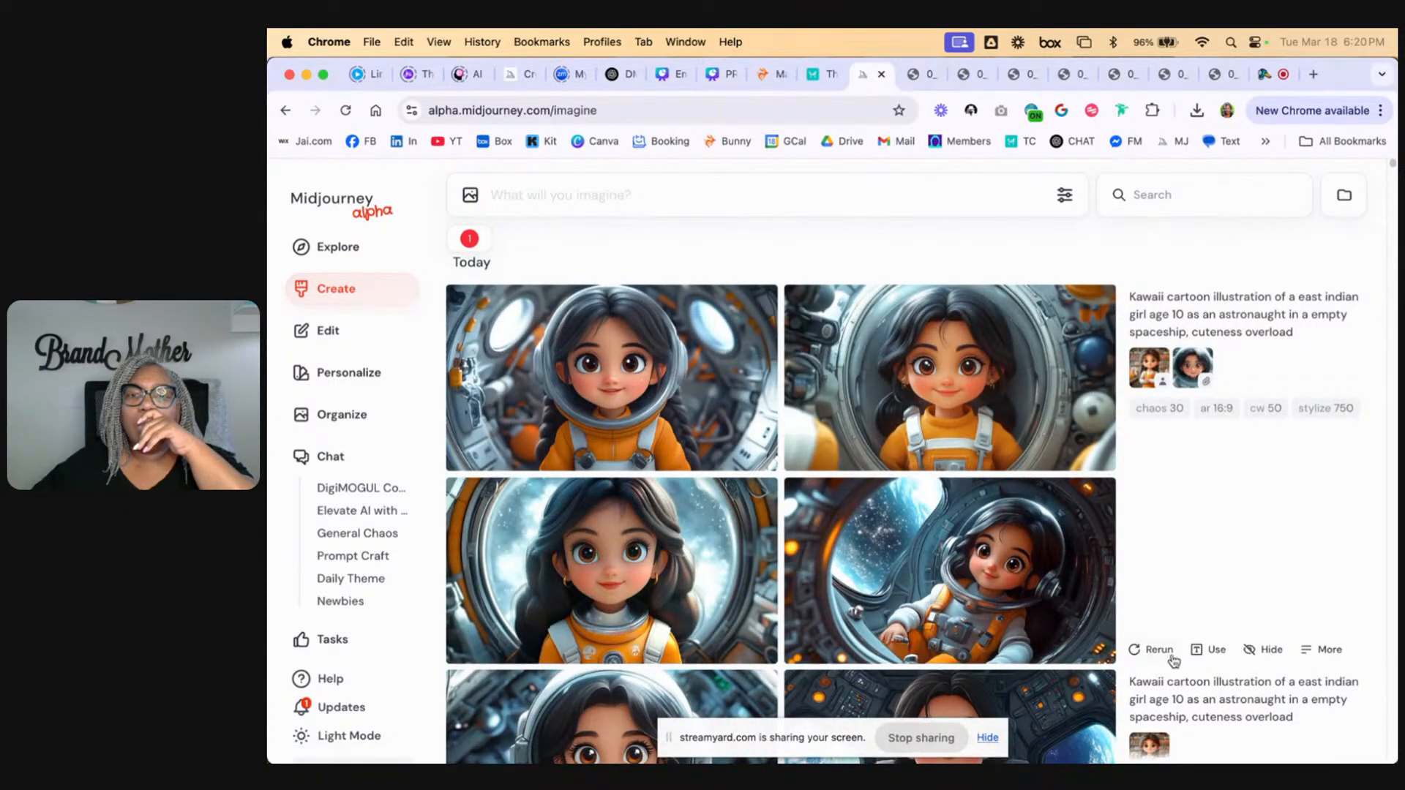
left_click(1215, 650)
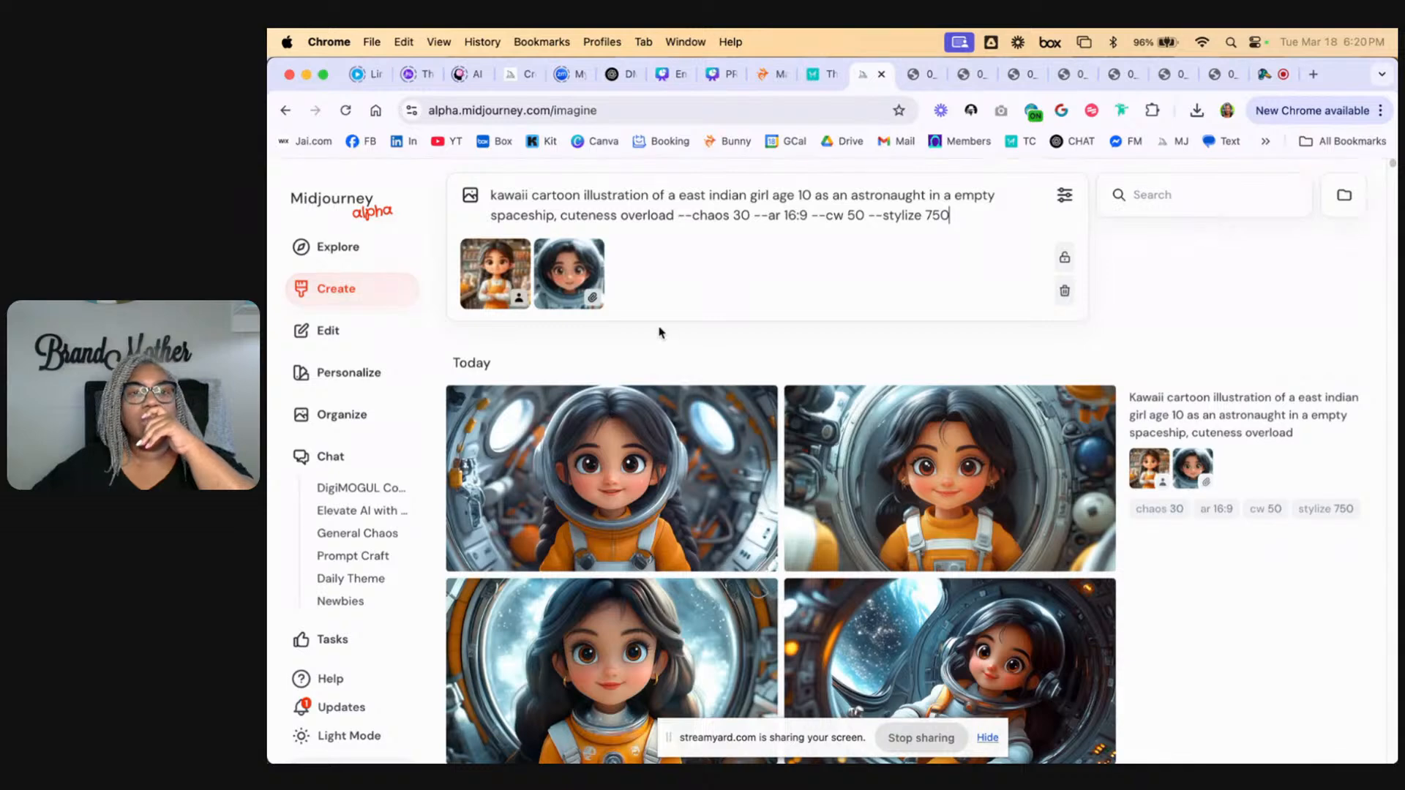
double_click(888, 197)
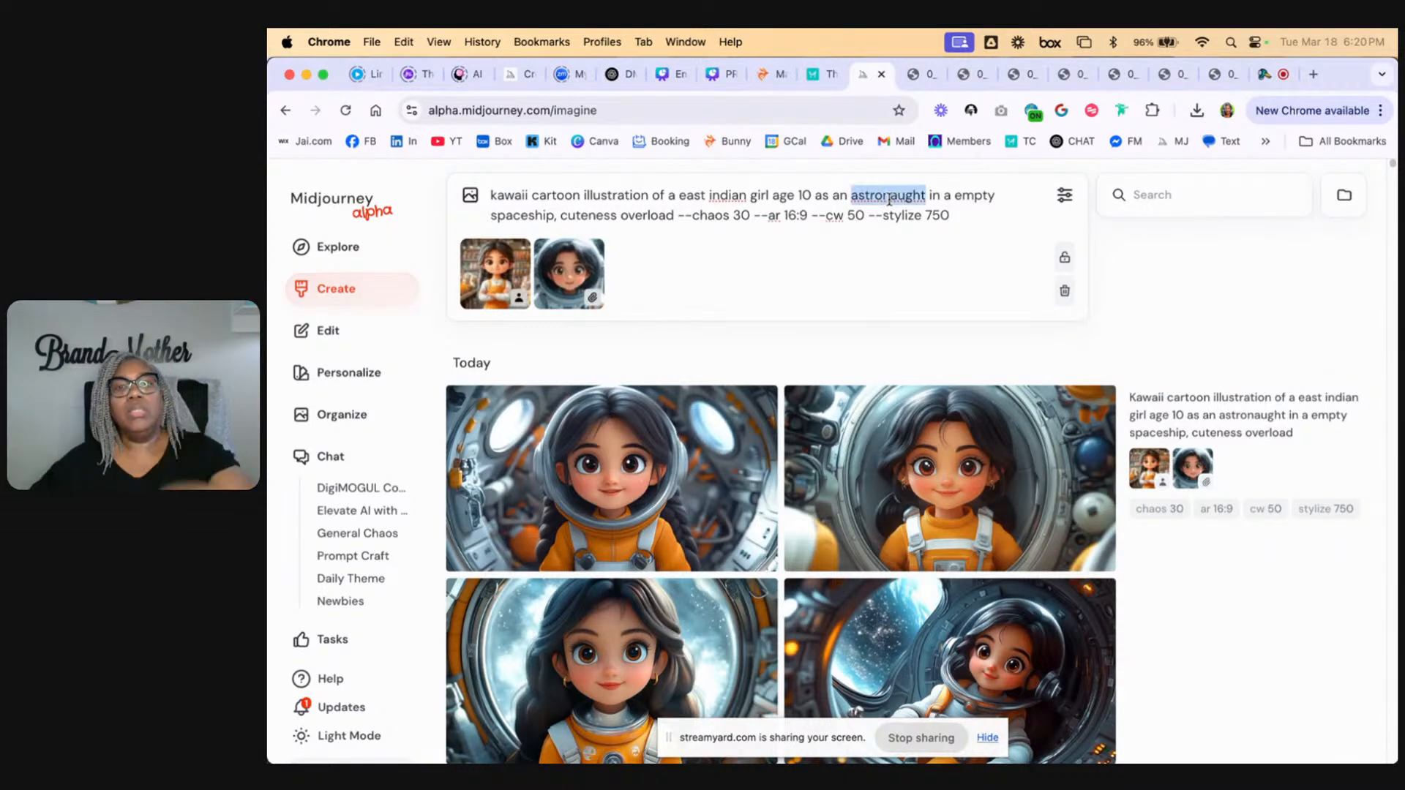
key("BackSpace")
key("BackSpace")
key("BackSpace")
type("farmer")
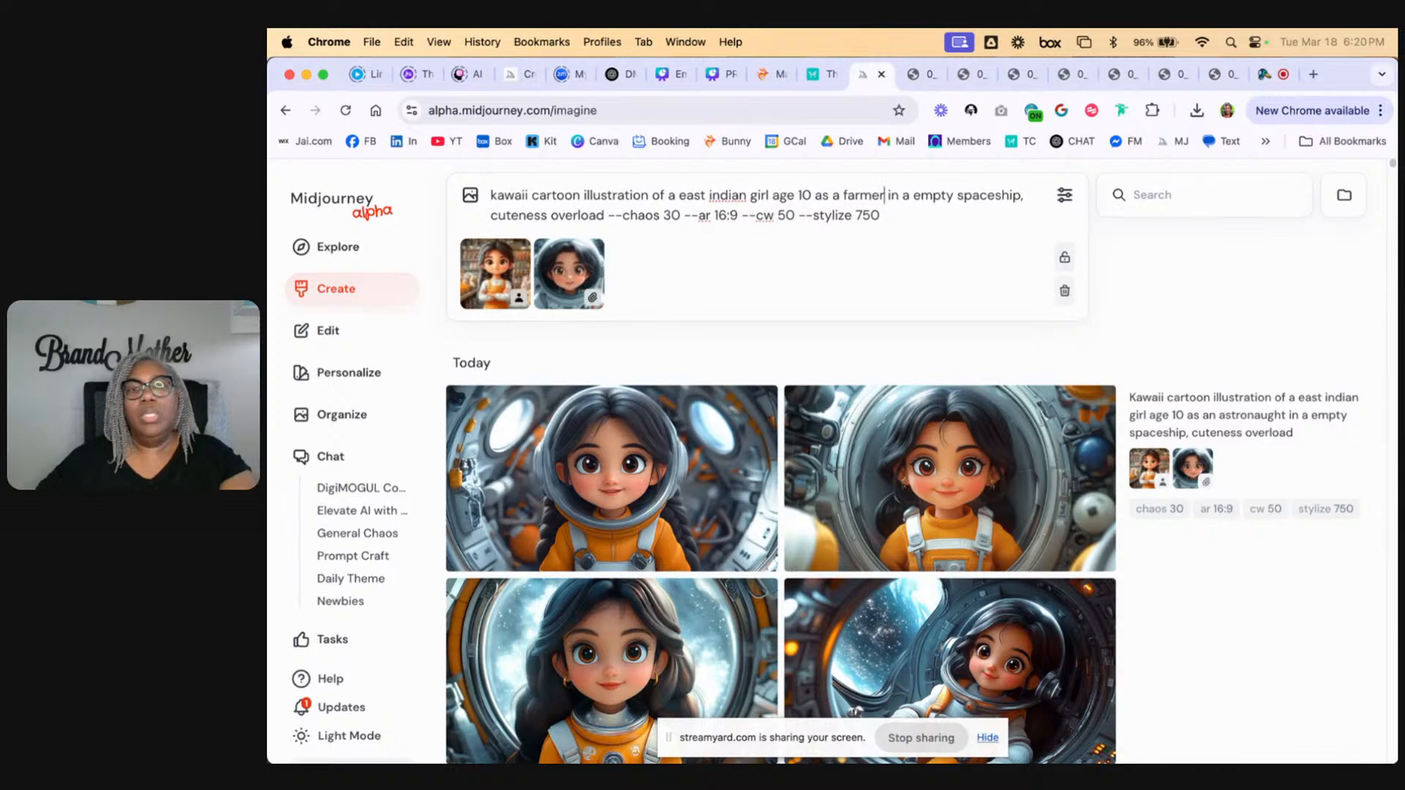
Step: Replace "a empty" in the farmer prompt with "the farmyard with chickens"
double_click(921, 197)
key("BackSpace")
key("BackSpace")
key("BackSpace")
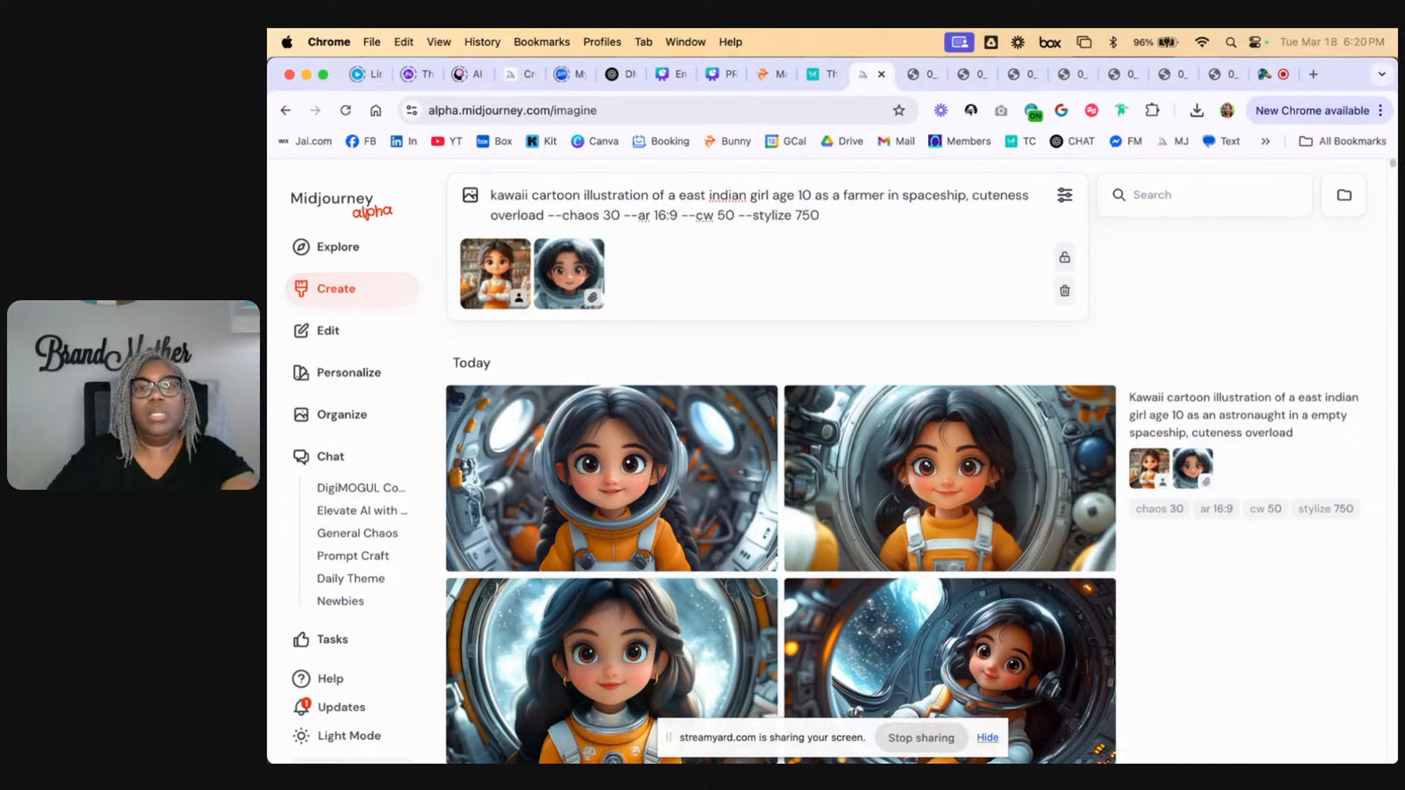
type("h")
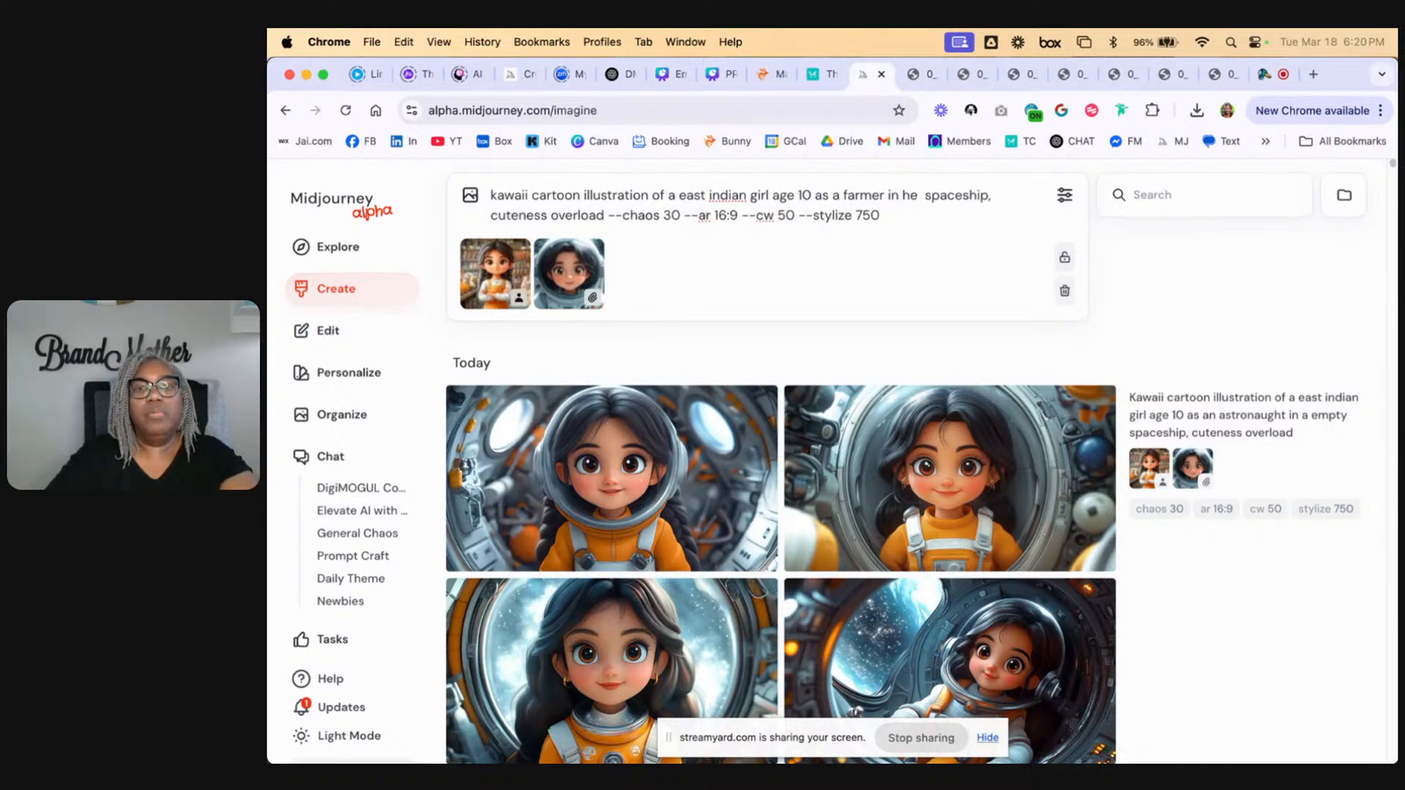
key("BackSpace")
type("the farm")
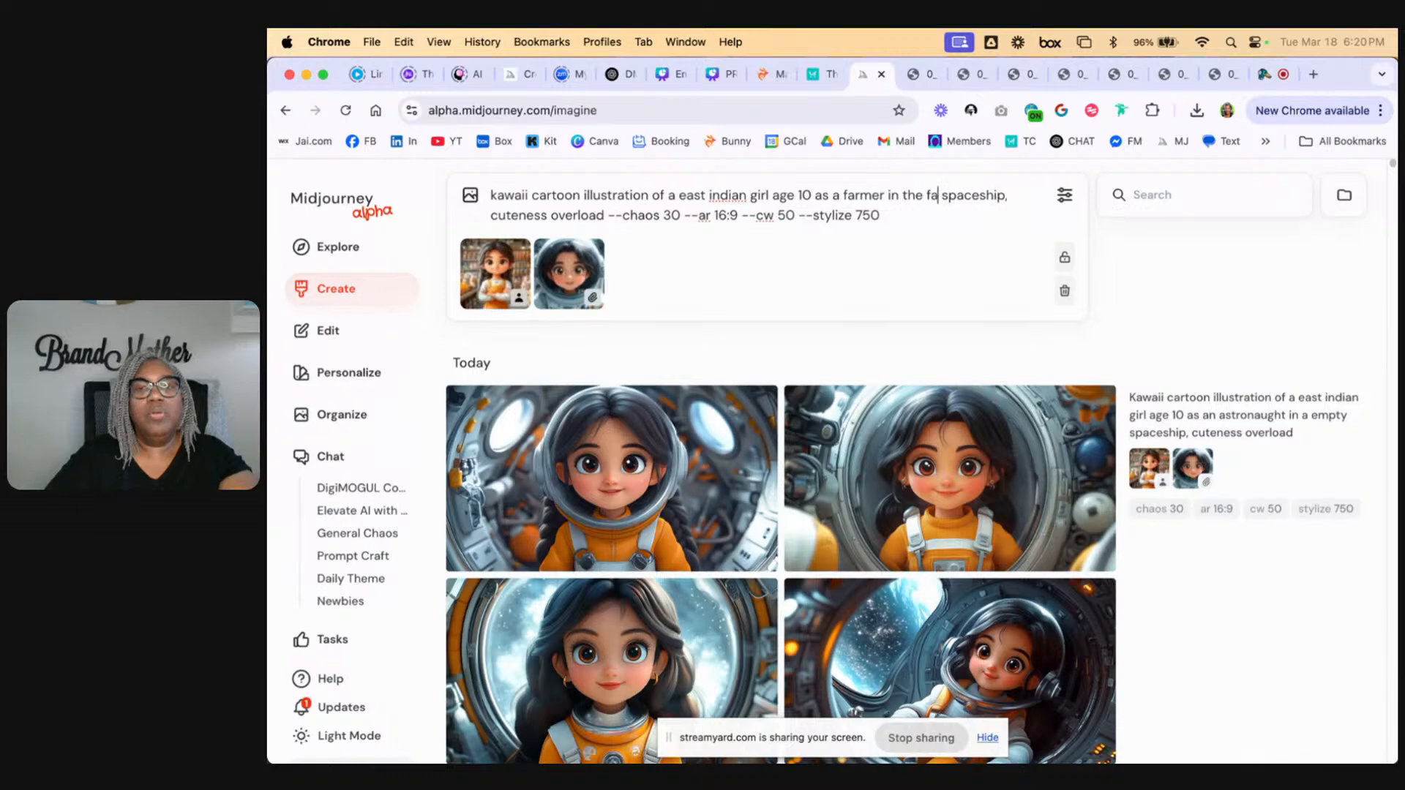
type("yard wit")
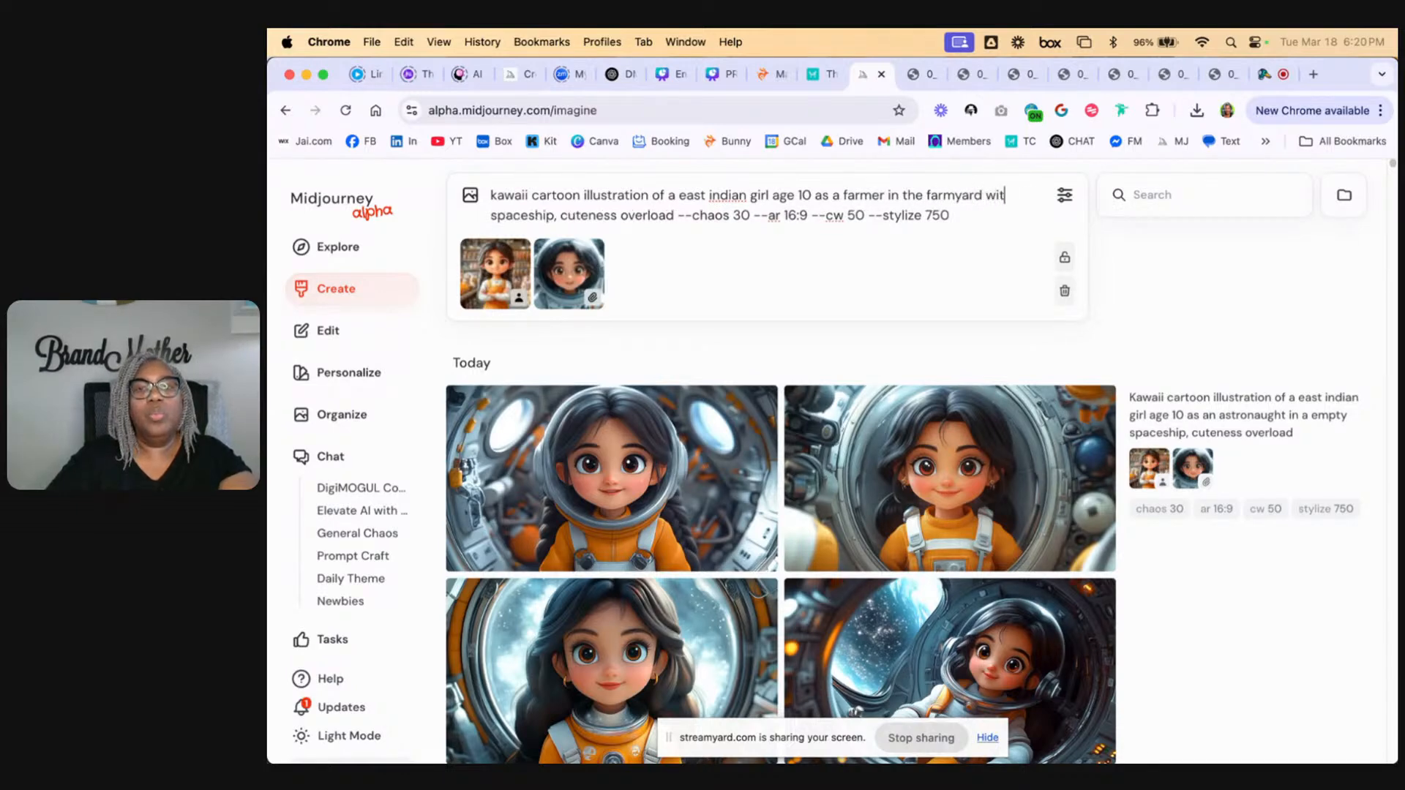
type("h chickens")
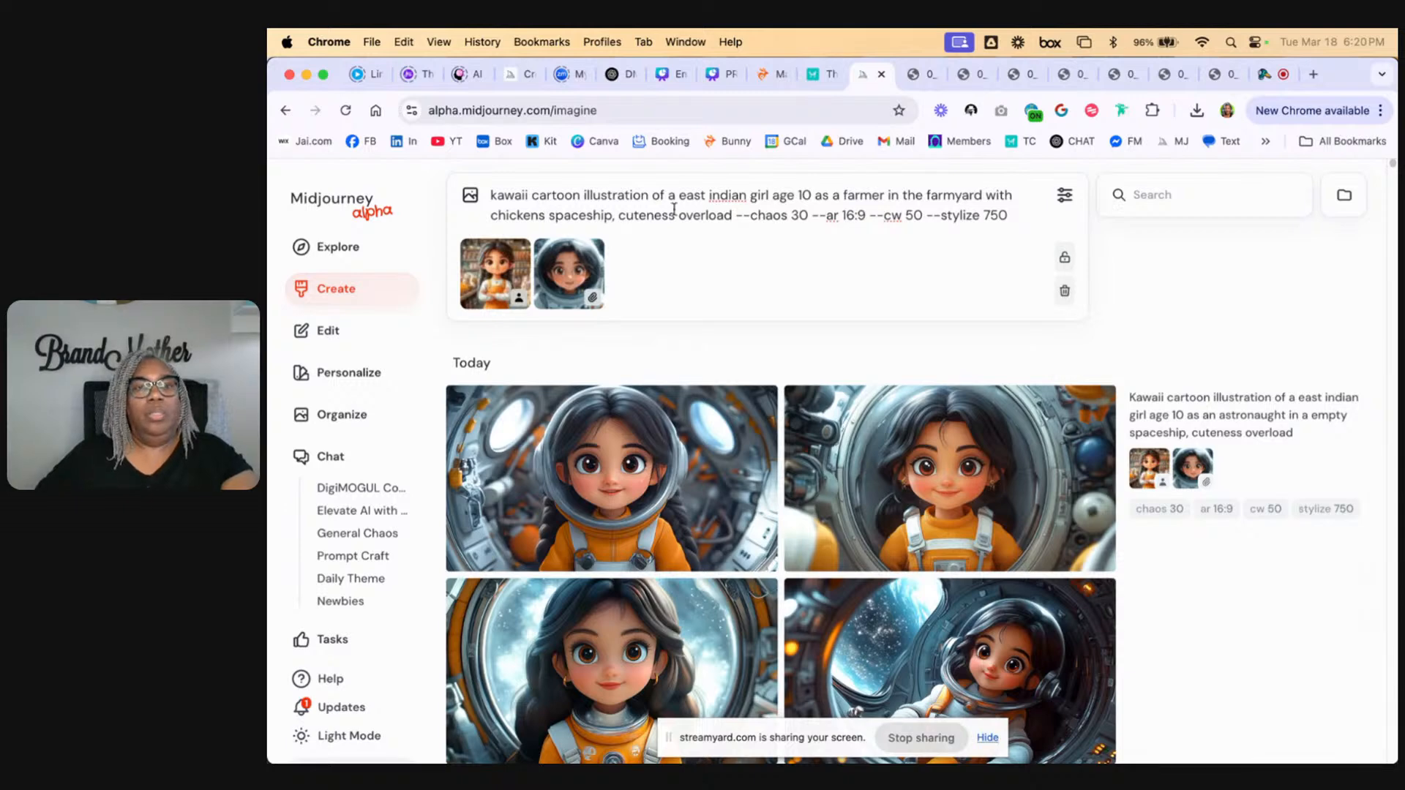
Step: Remove "spaceship" from the prompt so it reads "in the farmyard with chickens, cuteness overload", and generate the images
double_click(591, 217)
key("BackSpace")
key("BackSpace")
key("BackSpace")
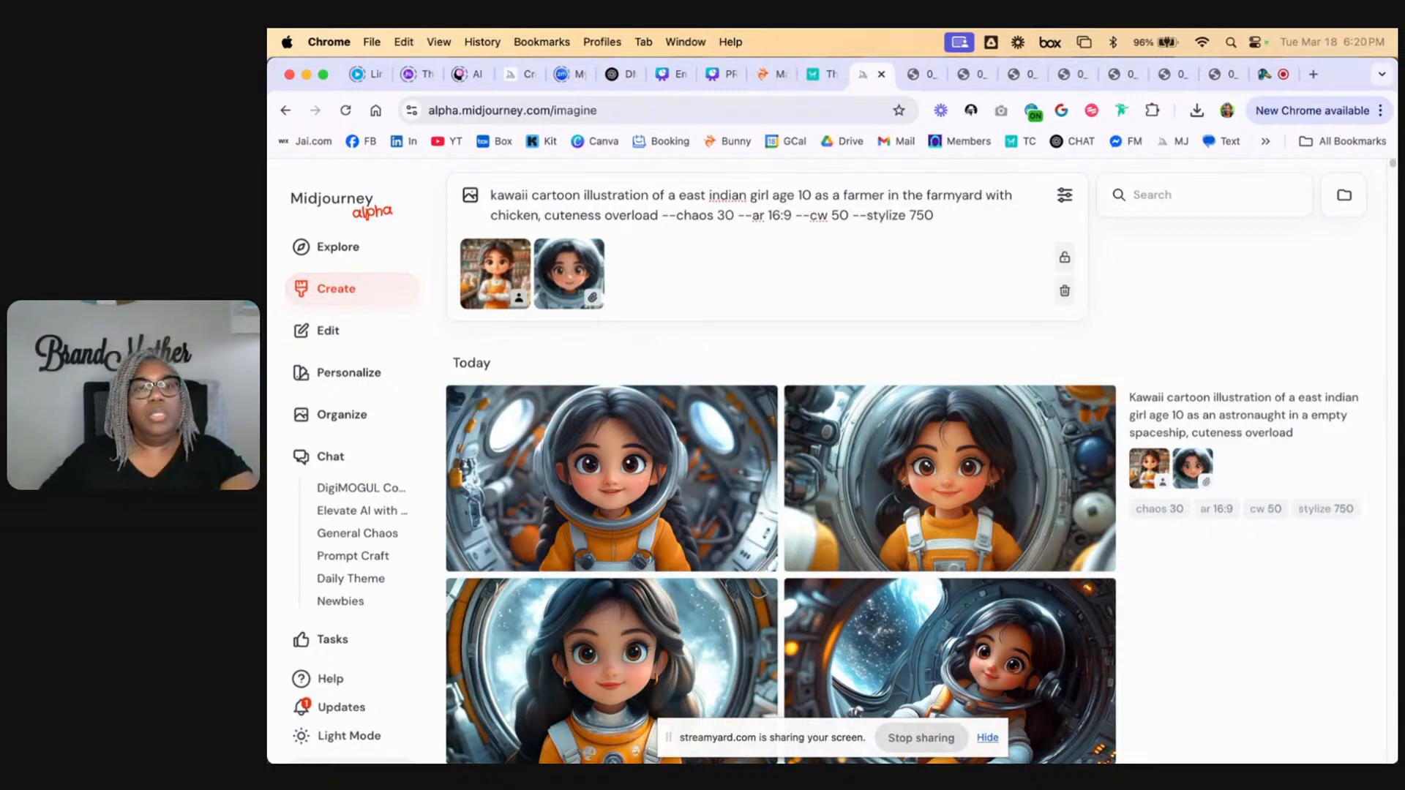
type("s")
key("Return")
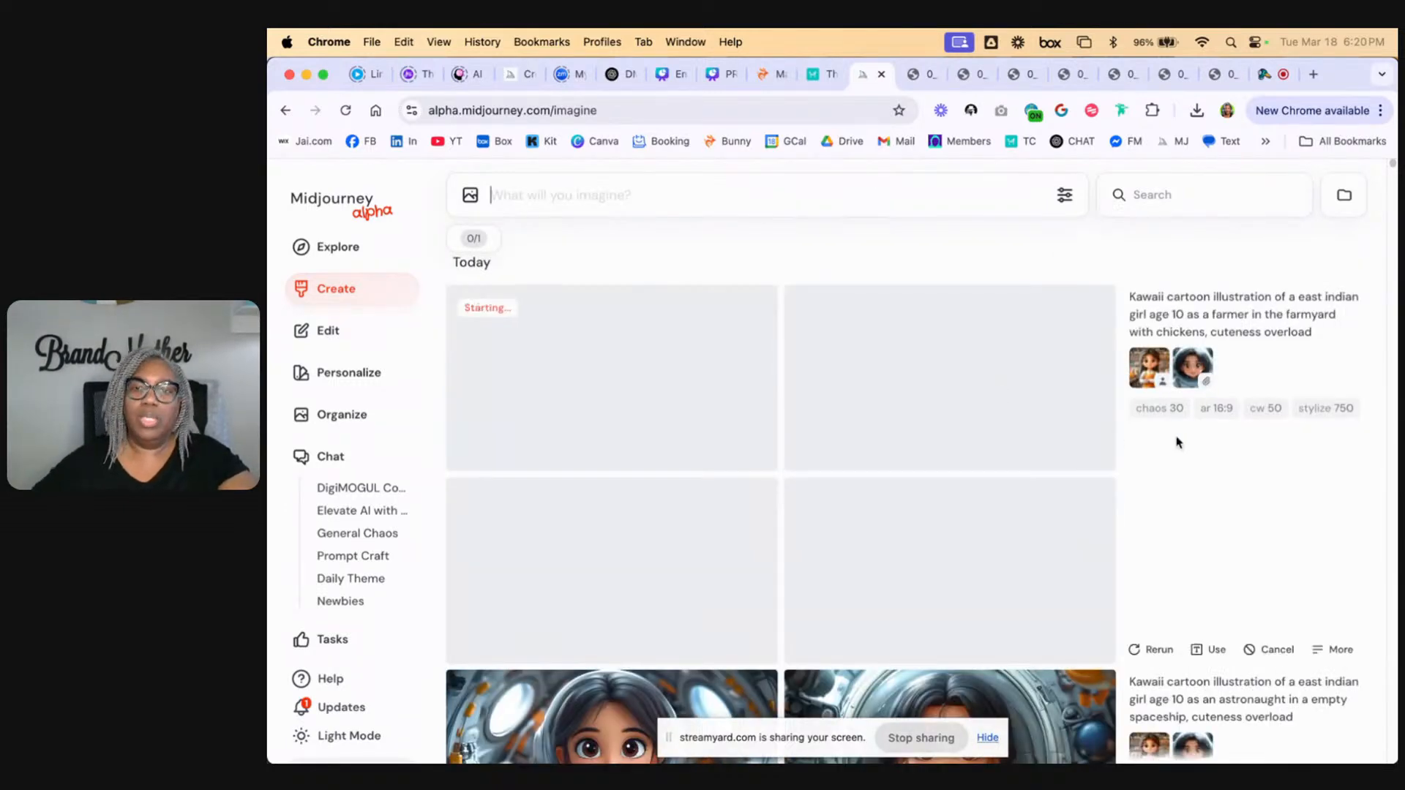
Step: View the astronaut images made with both references at full size, compare the girl's face across them, and close the viewer
scroll(1171, 512, "down", 5)
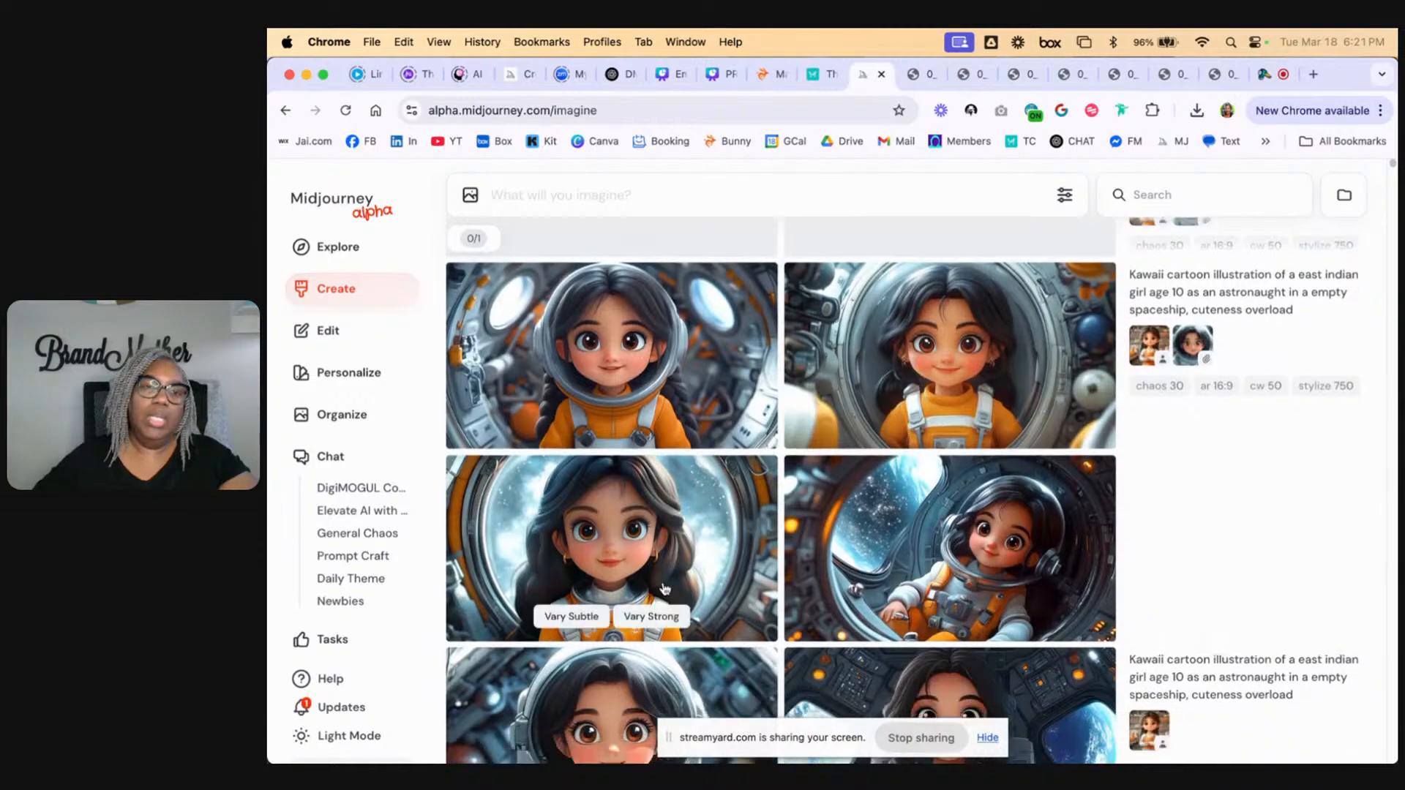
left_click(915, 410)
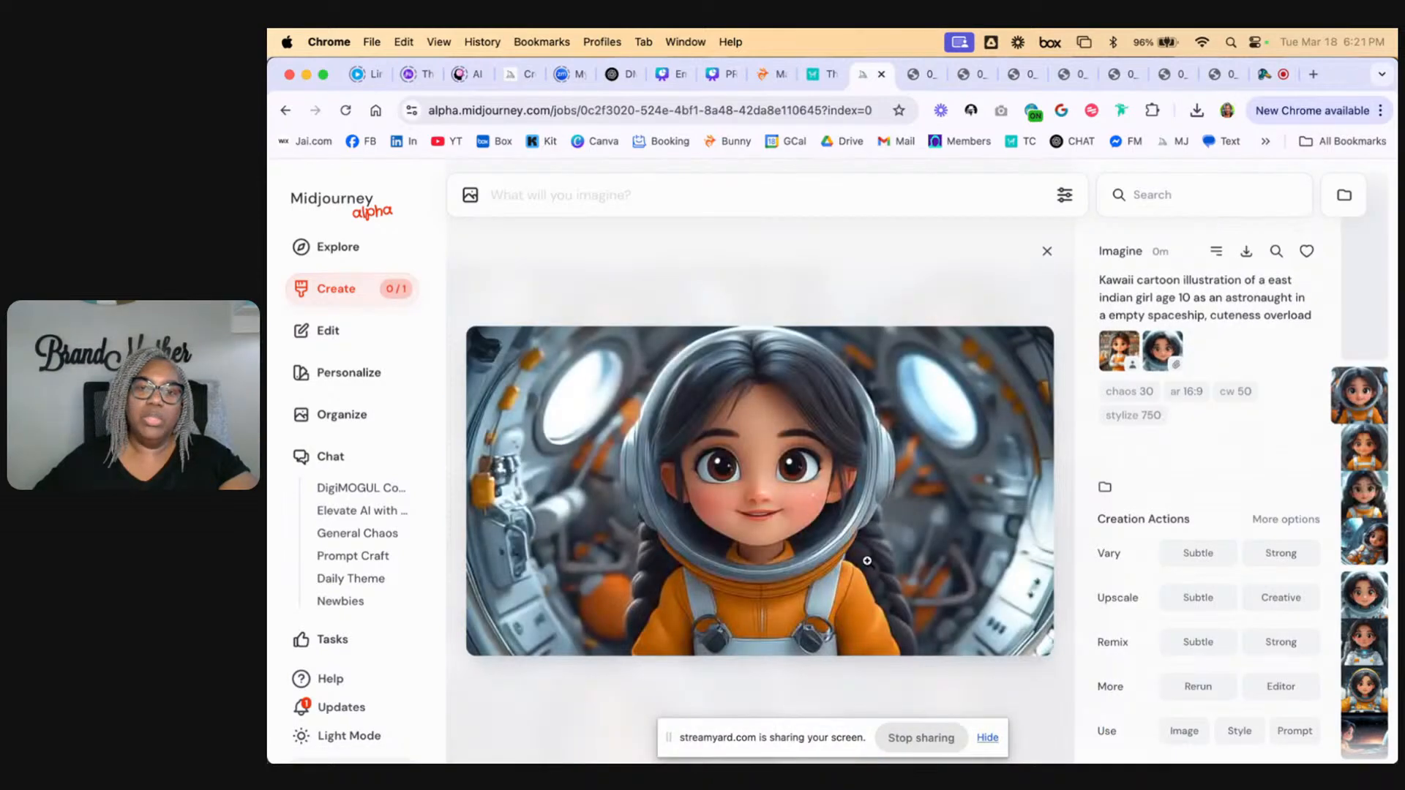
key("Right")
key("Right")
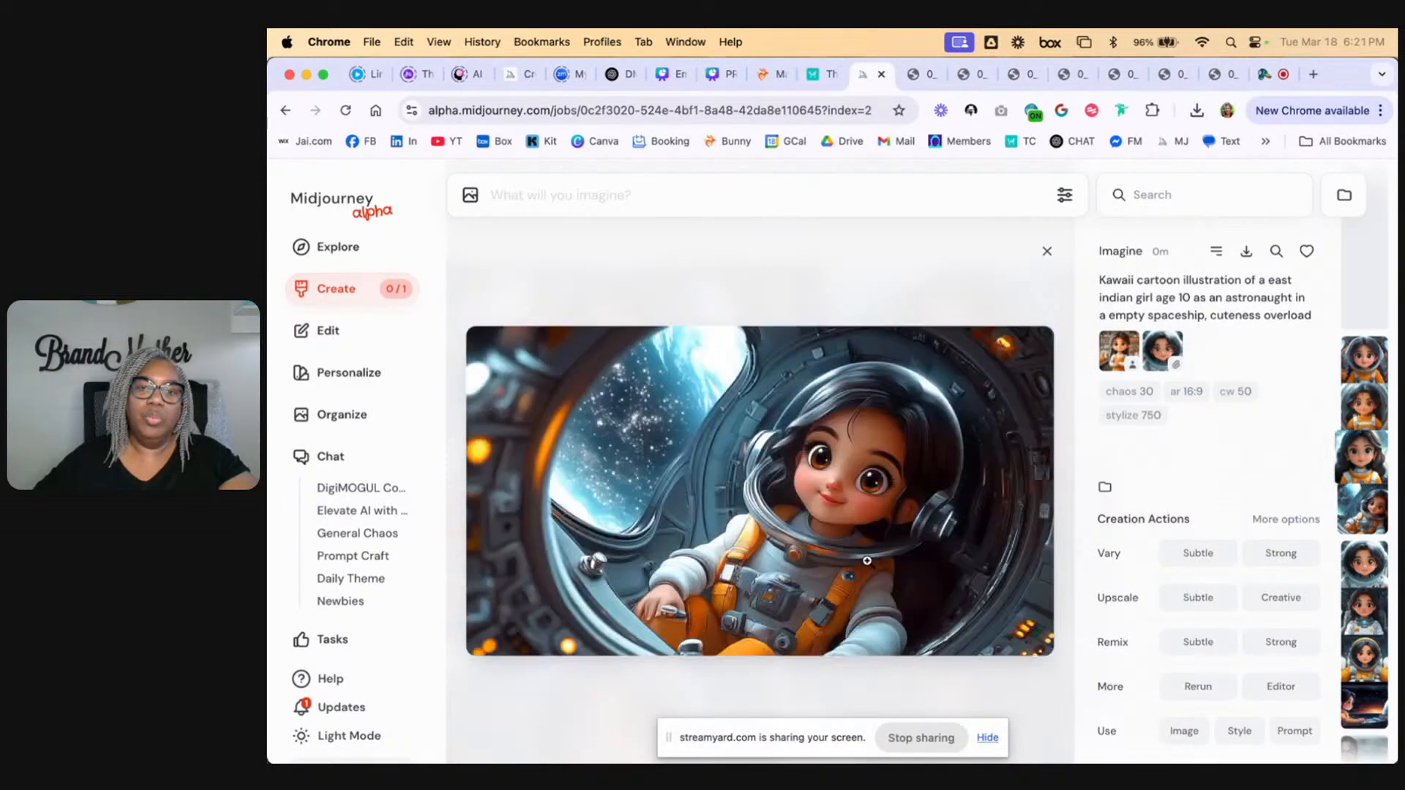
left_click(1046, 255)
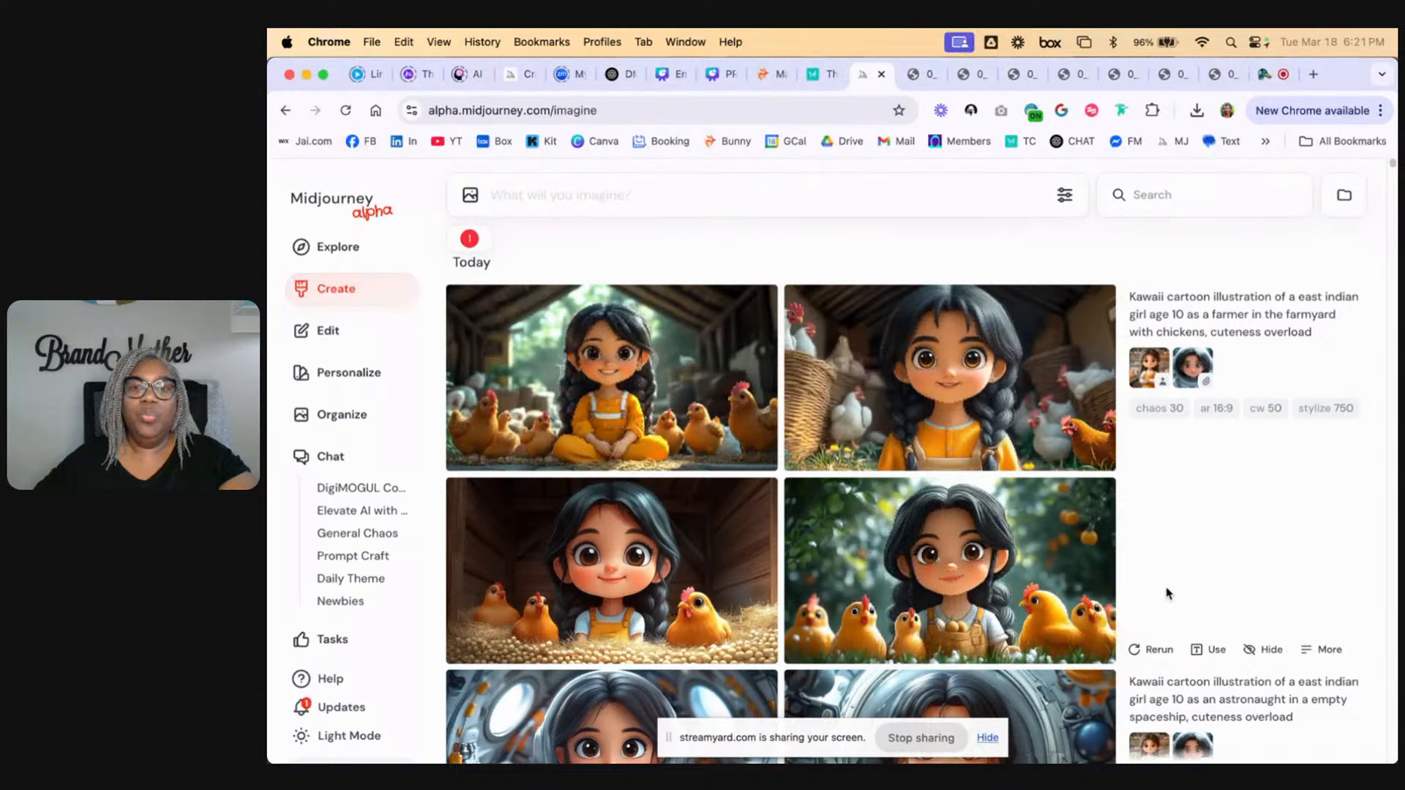
Step: View the four new farmer images at full size and compare the girl's face with the saved astronaut image
left_click(640, 420)
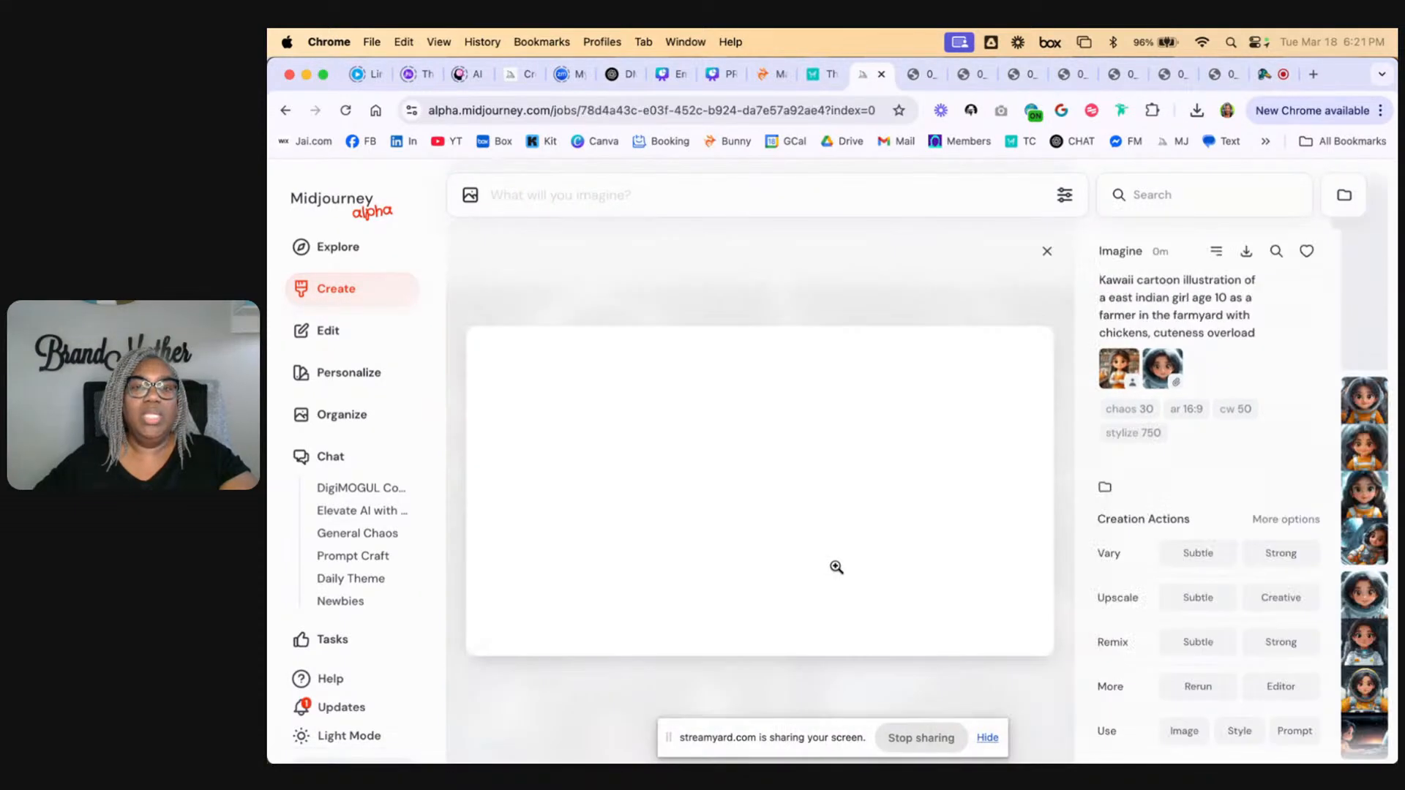
key("Right")
key("Right")
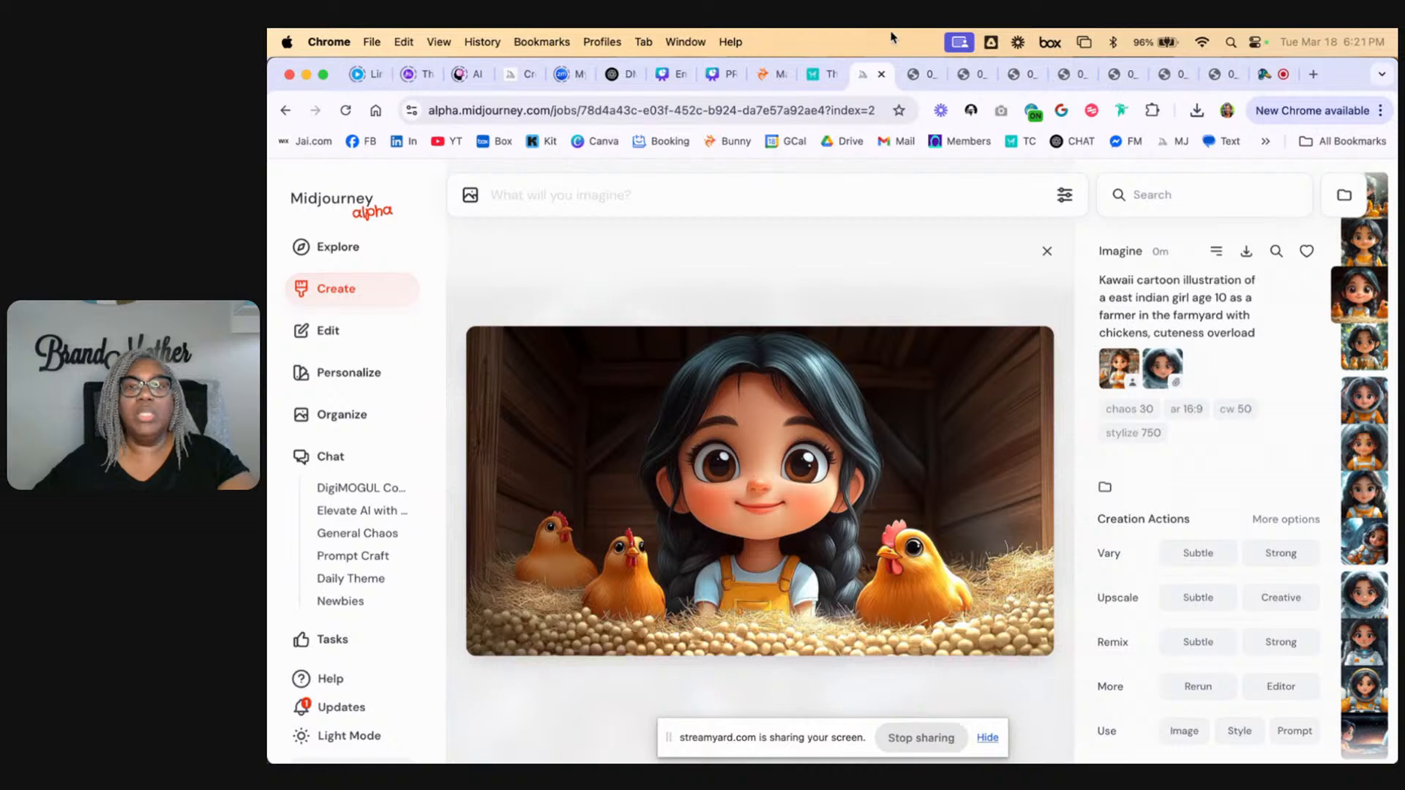
left_click(918, 74)
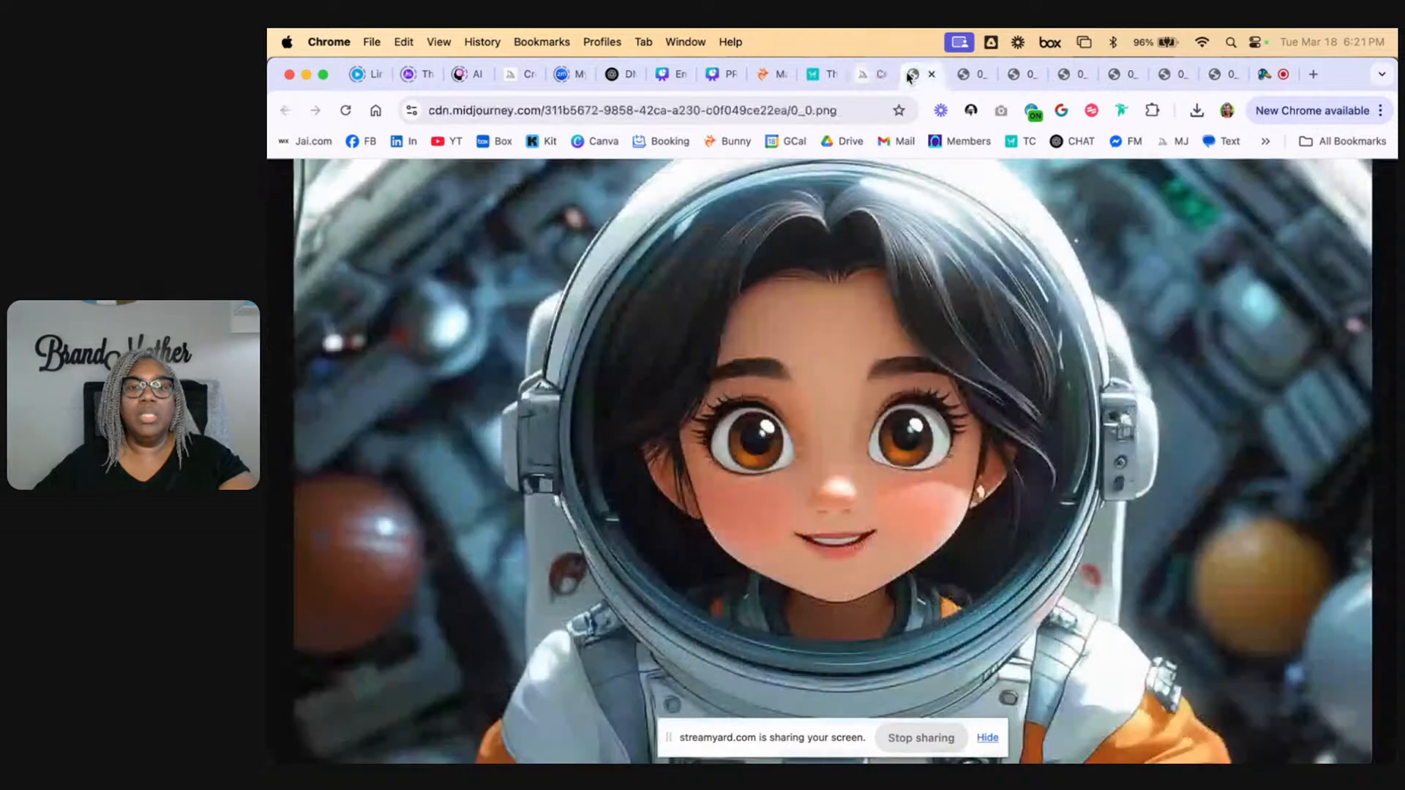
left_click(862, 76)
key("Right")
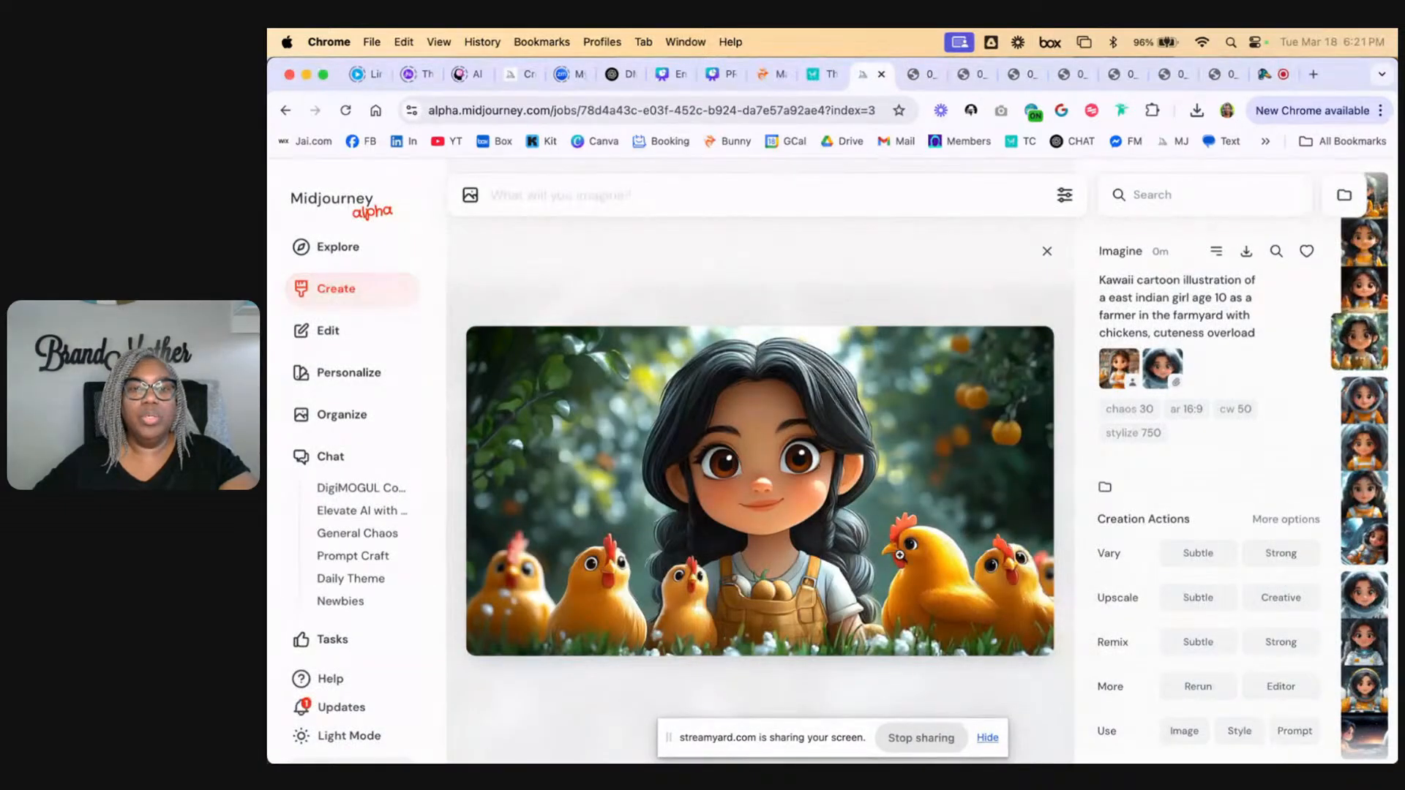
left_click(919, 77)
left_click(871, 82)
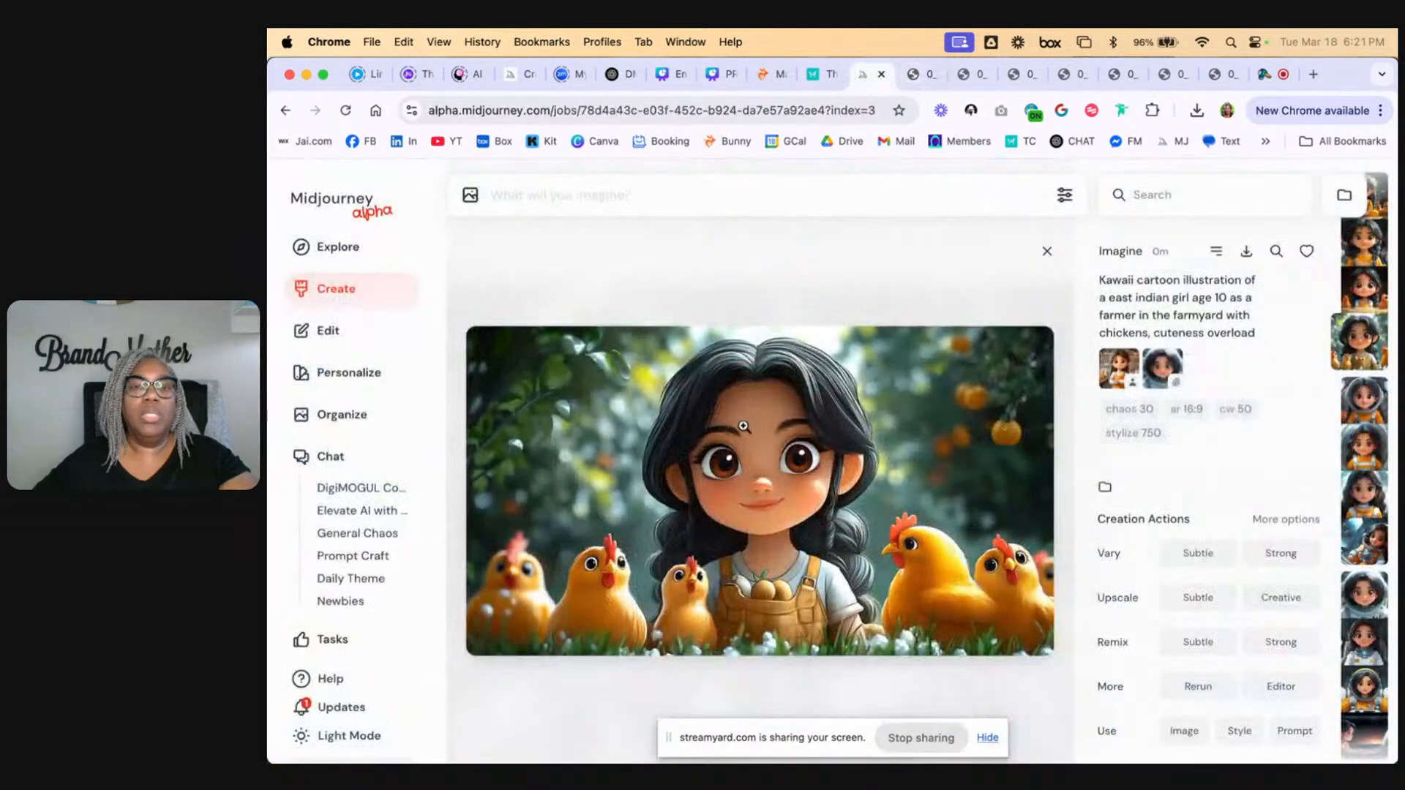
Step: Open the farmer image with the orange tree in its own tab and compare the girl with the astronaut and shop images
right_click(745, 427)
left_click(823, 454)
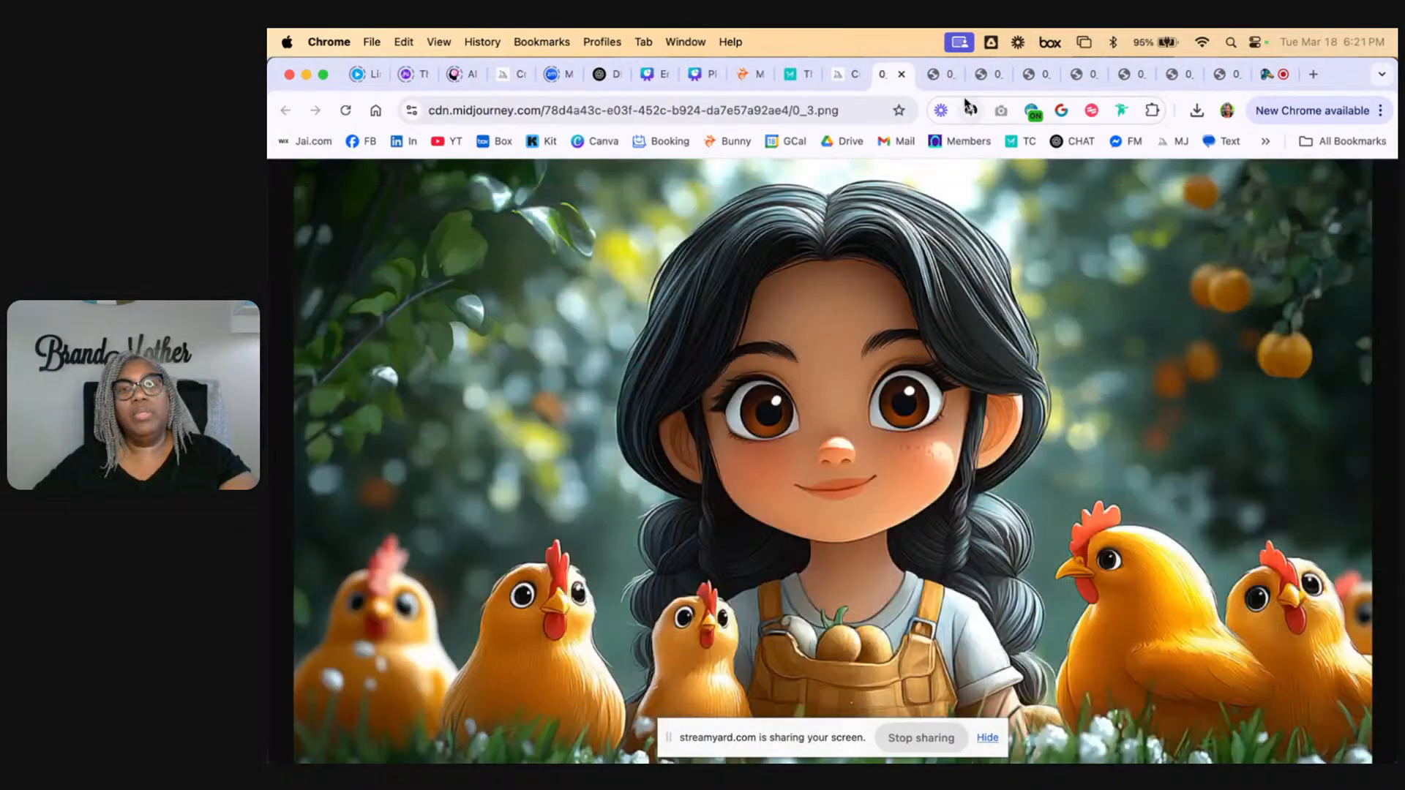
left_click(934, 73)
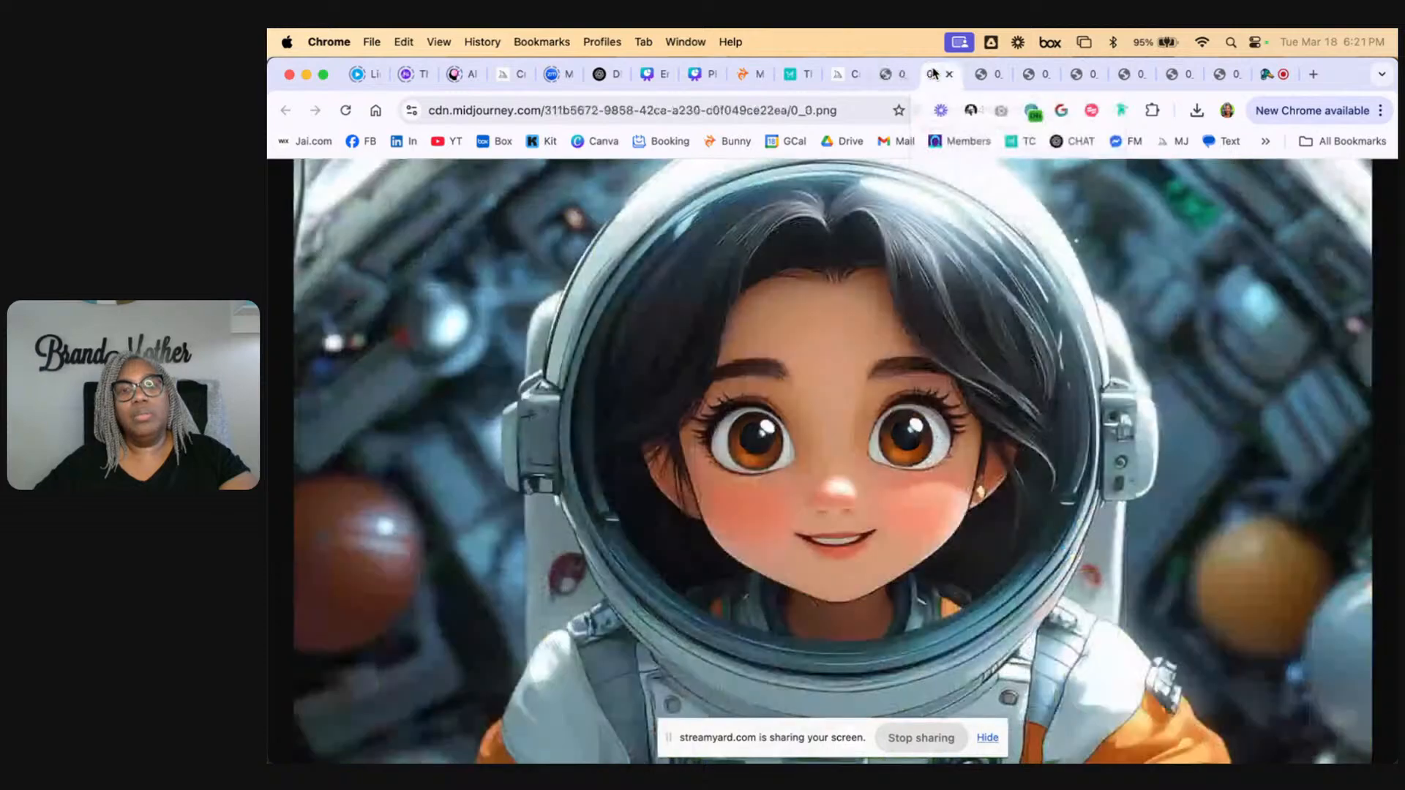
left_click(989, 73)
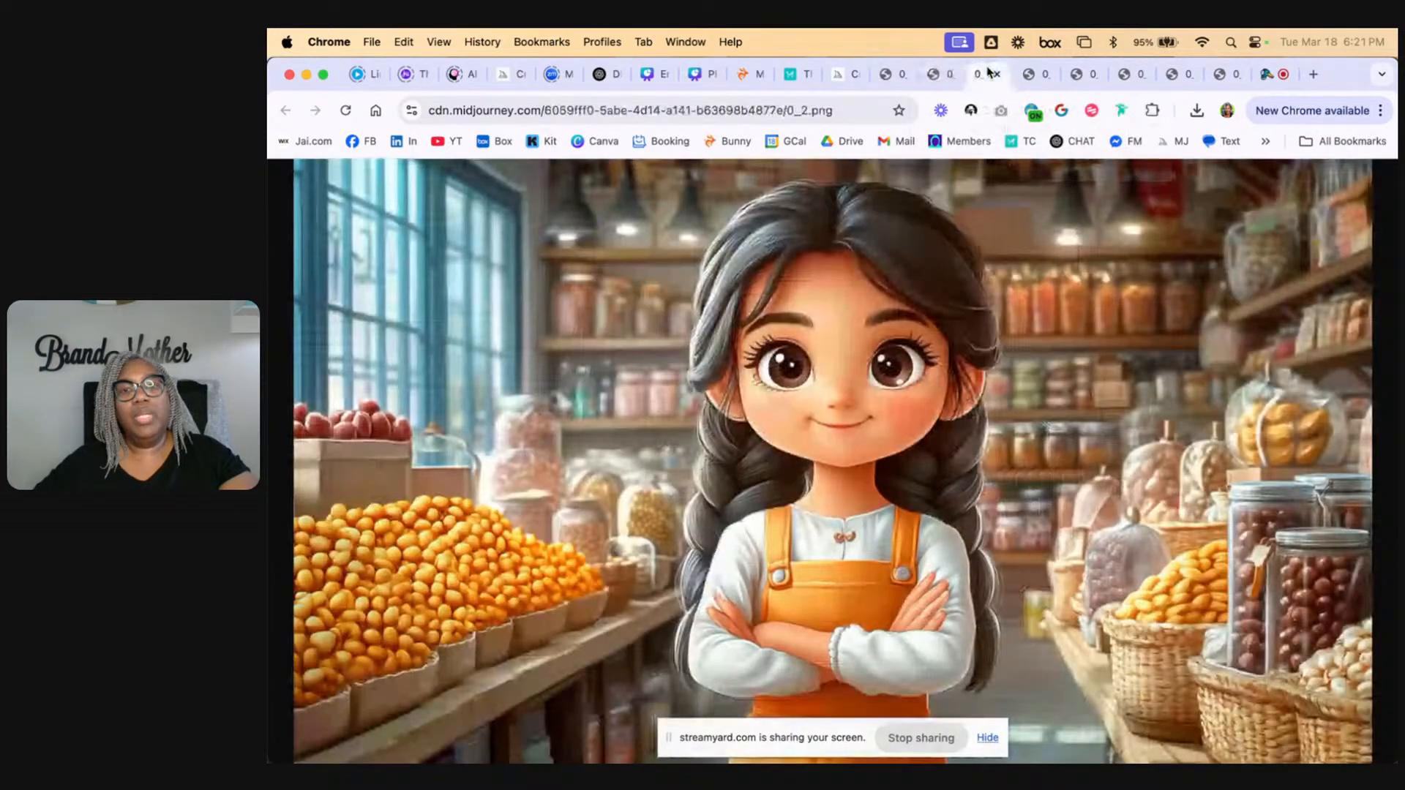
left_click(938, 76)
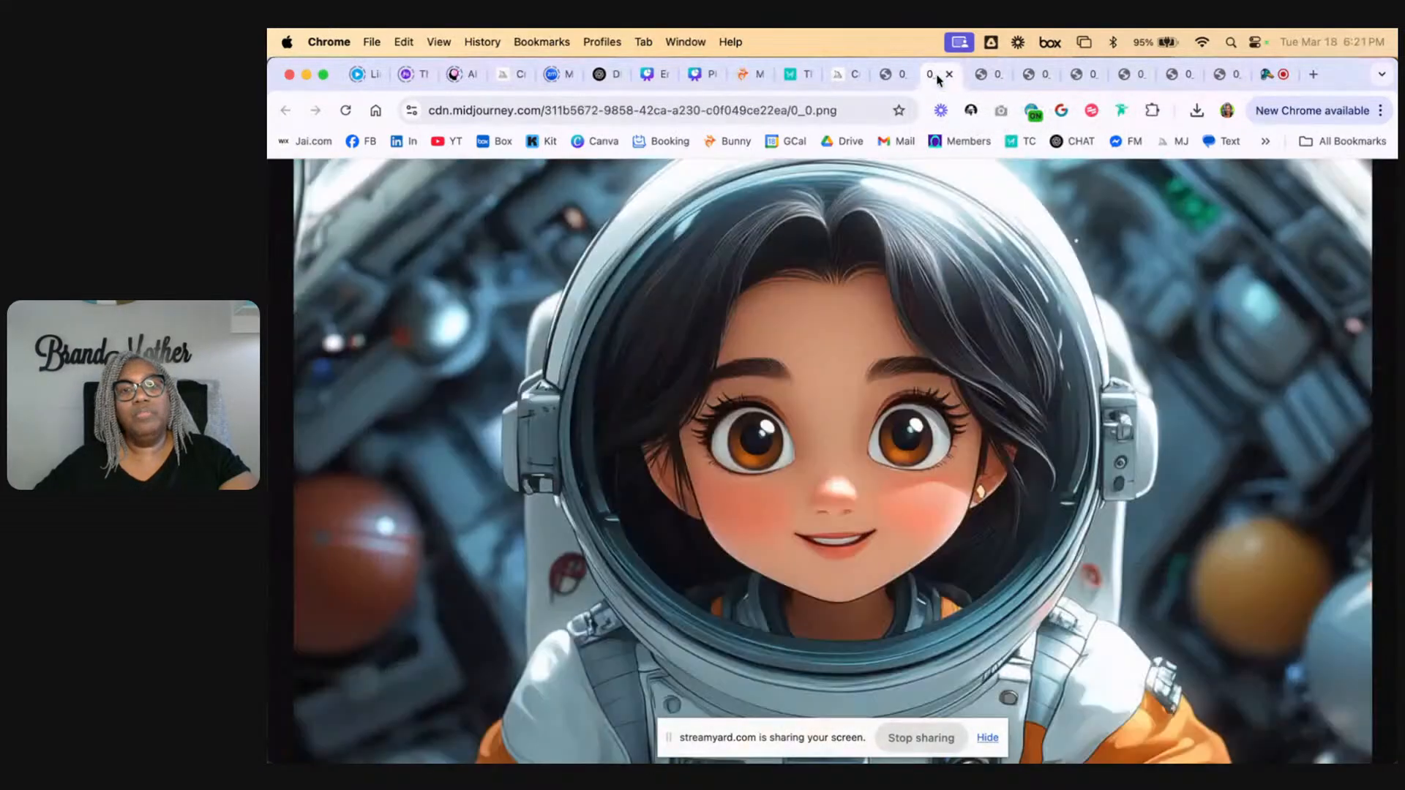
left_click(893, 73)
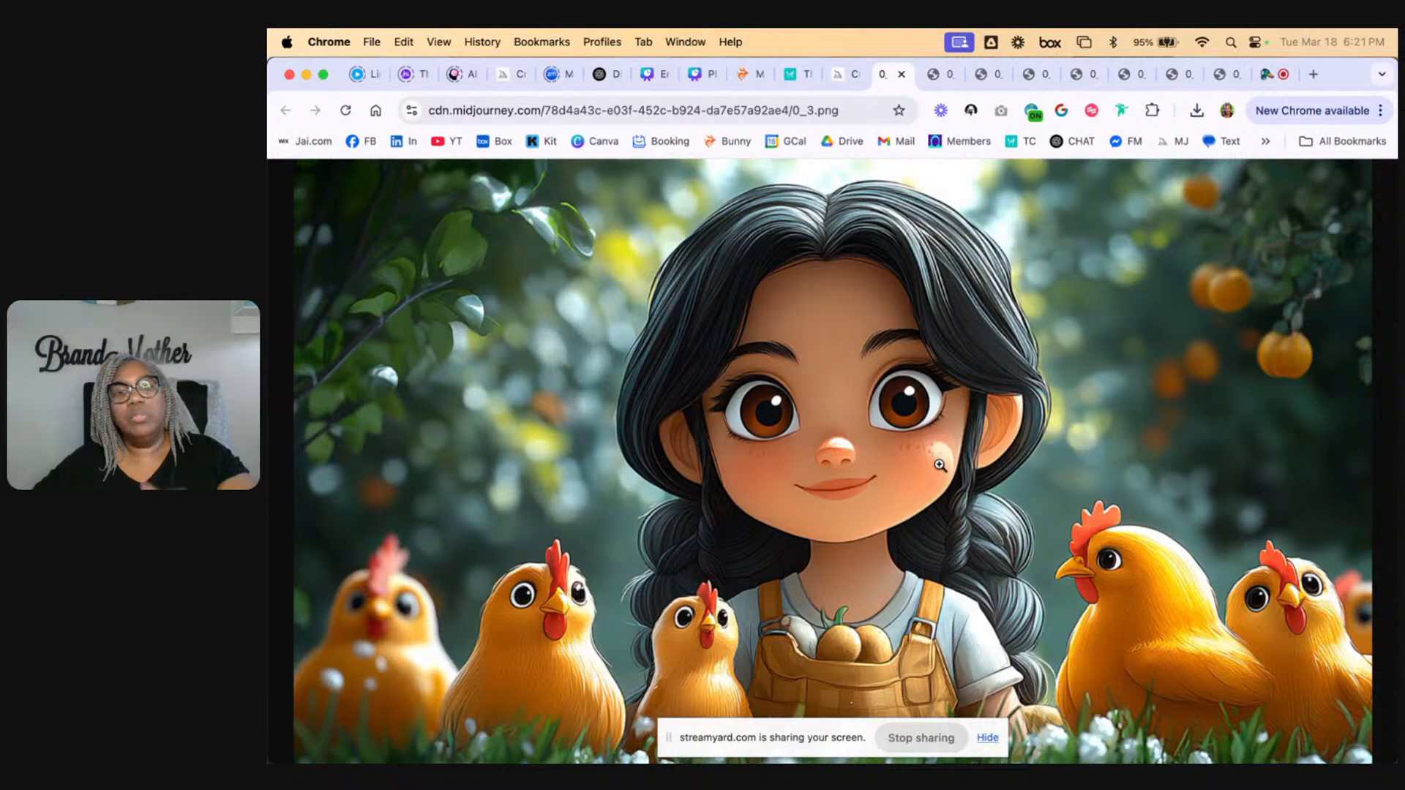
left_click(949, 76)
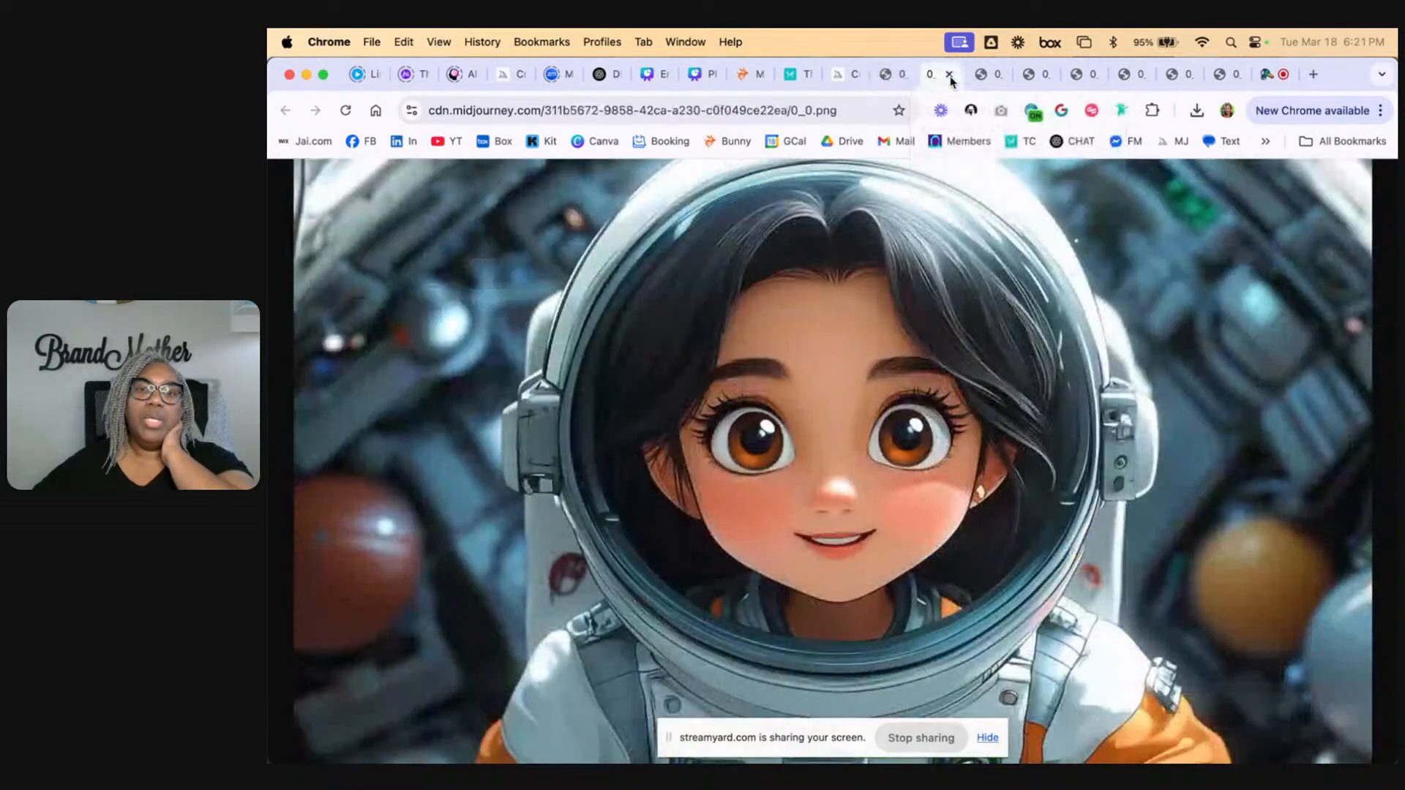
left_click(982, 87)
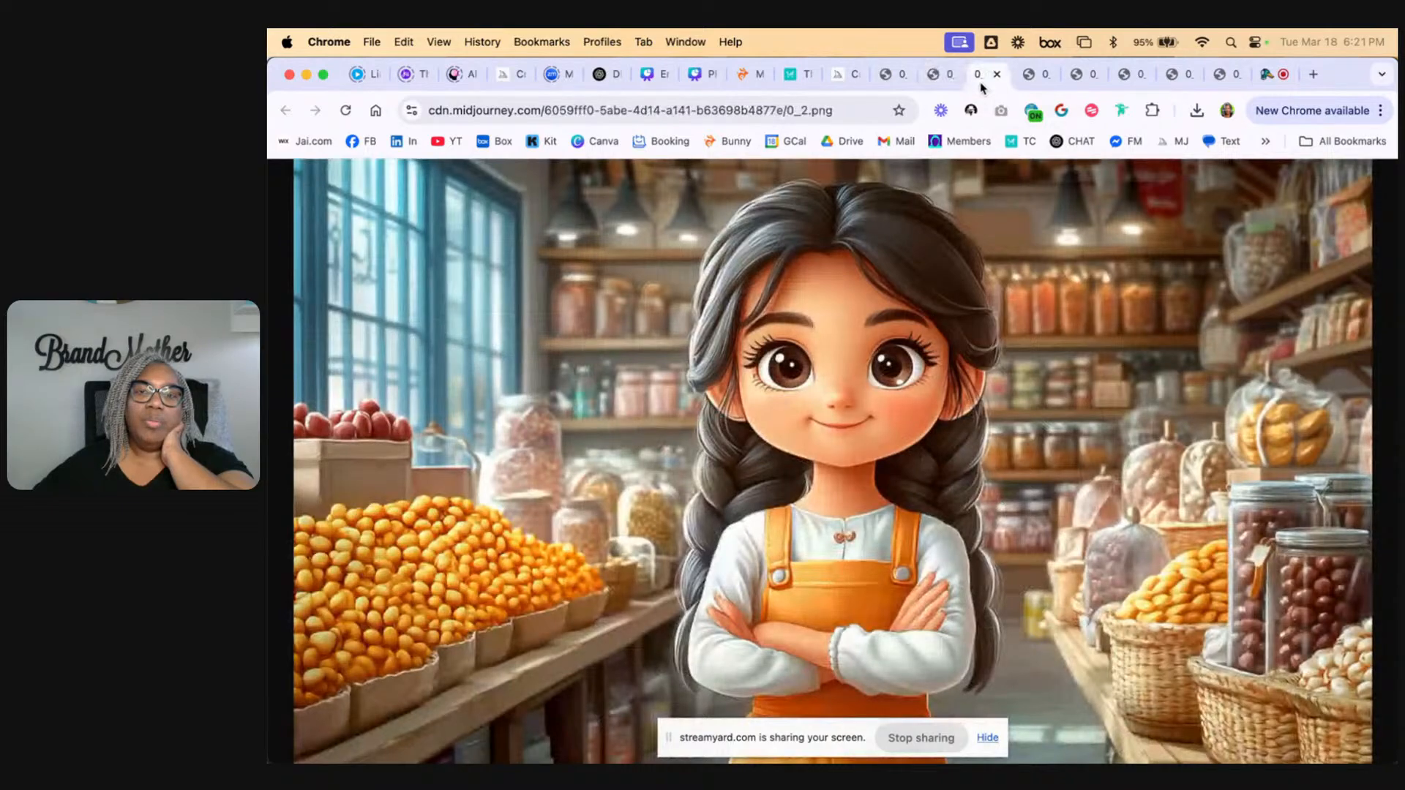
left_click(934, 82)
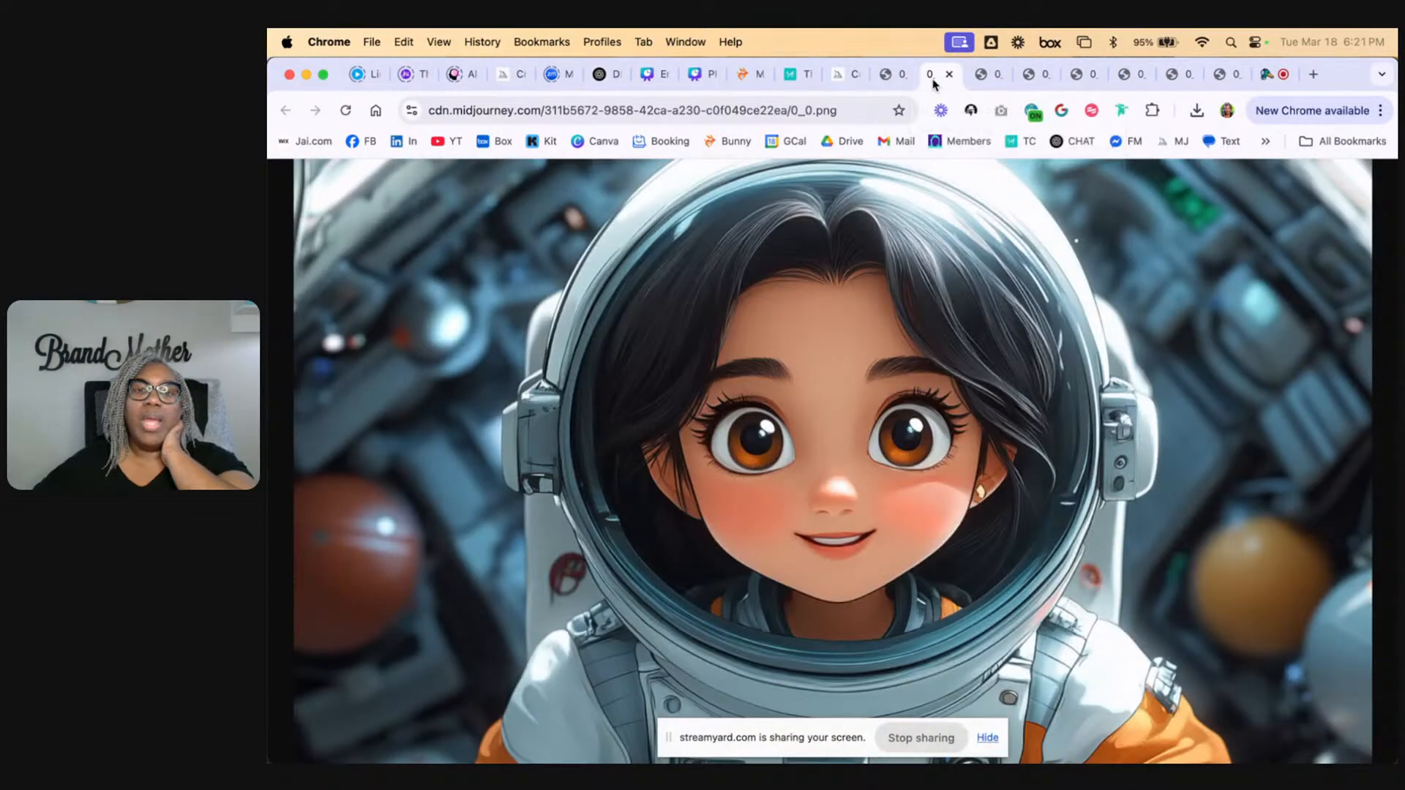
left_click(888, 77)
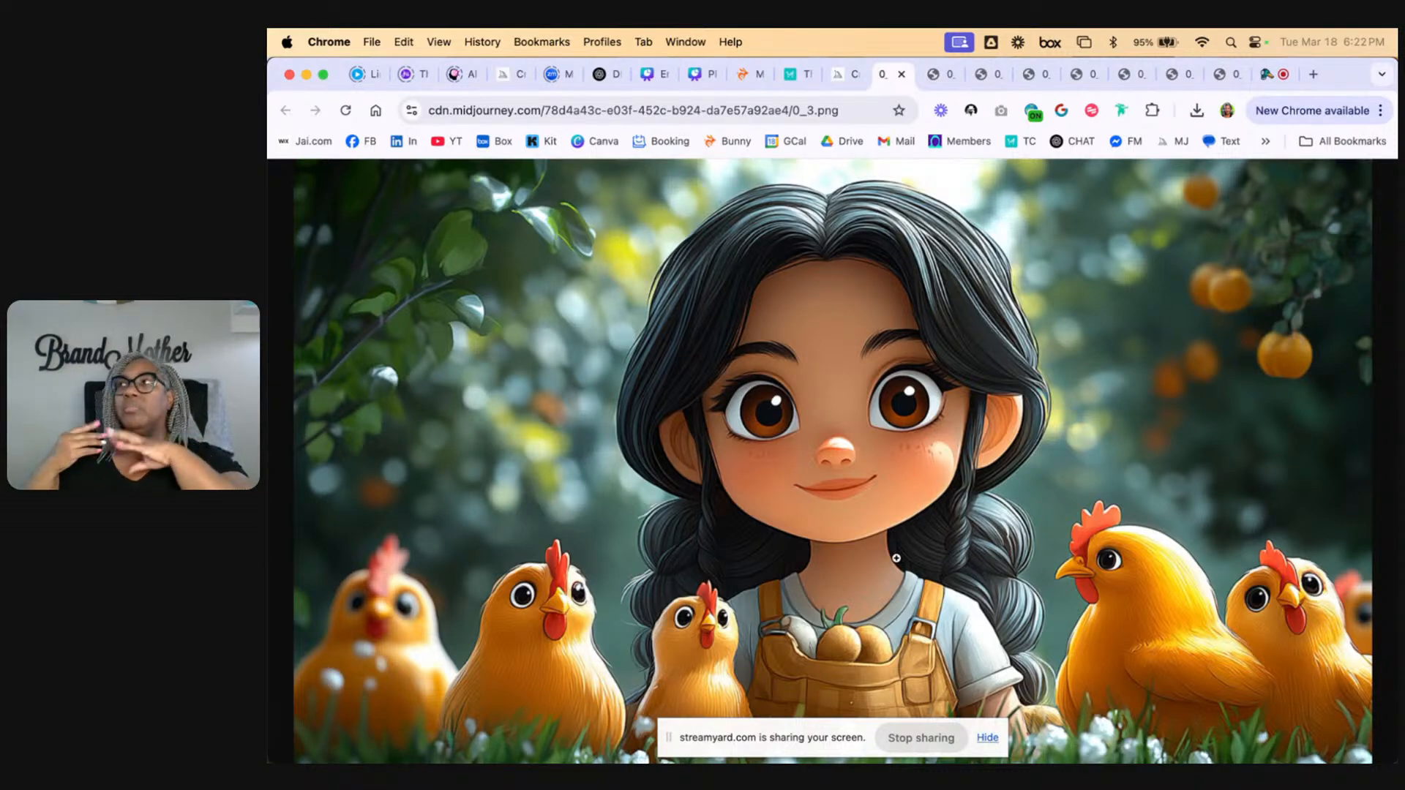
Step: Switch to the StreamYard studio that is running the live stream
left_click(1265, 75)
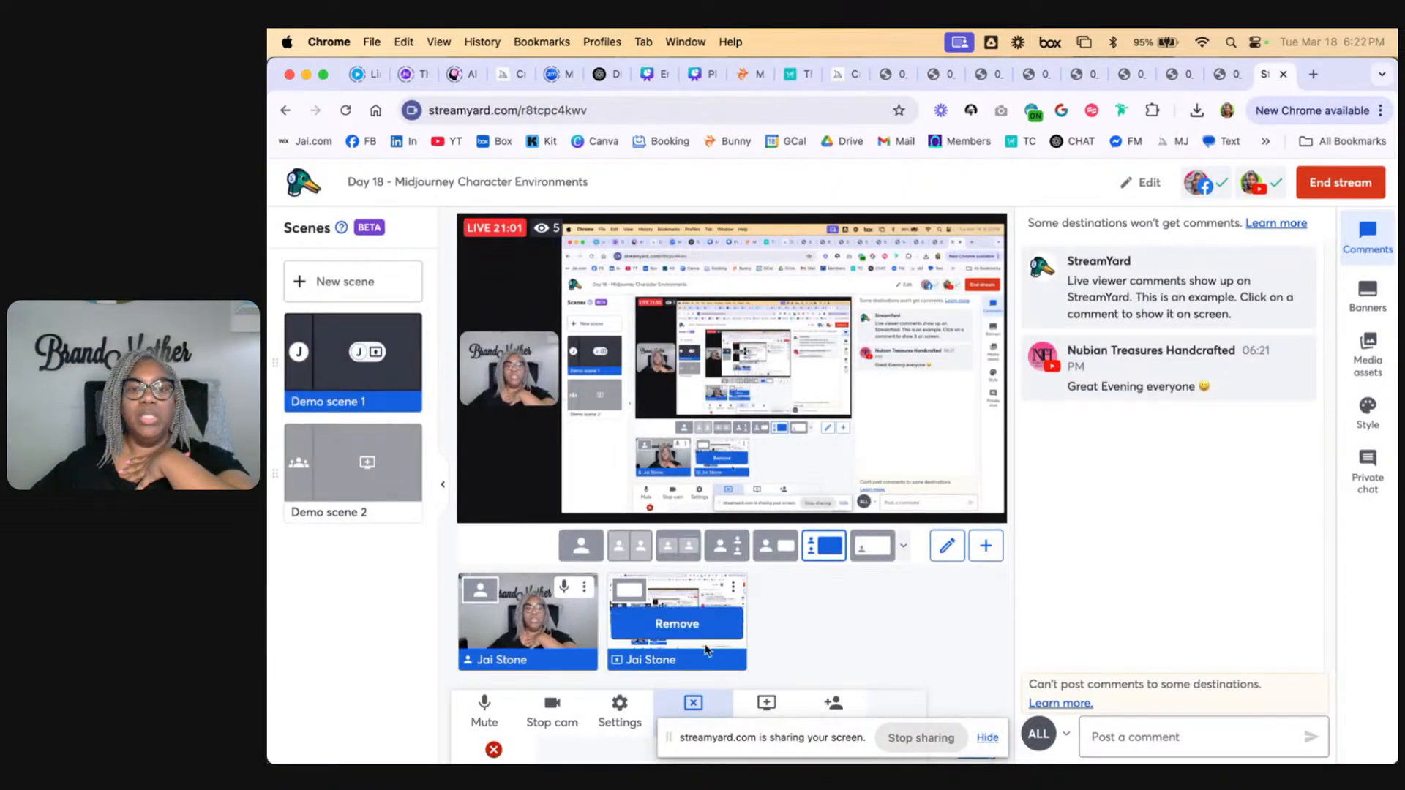